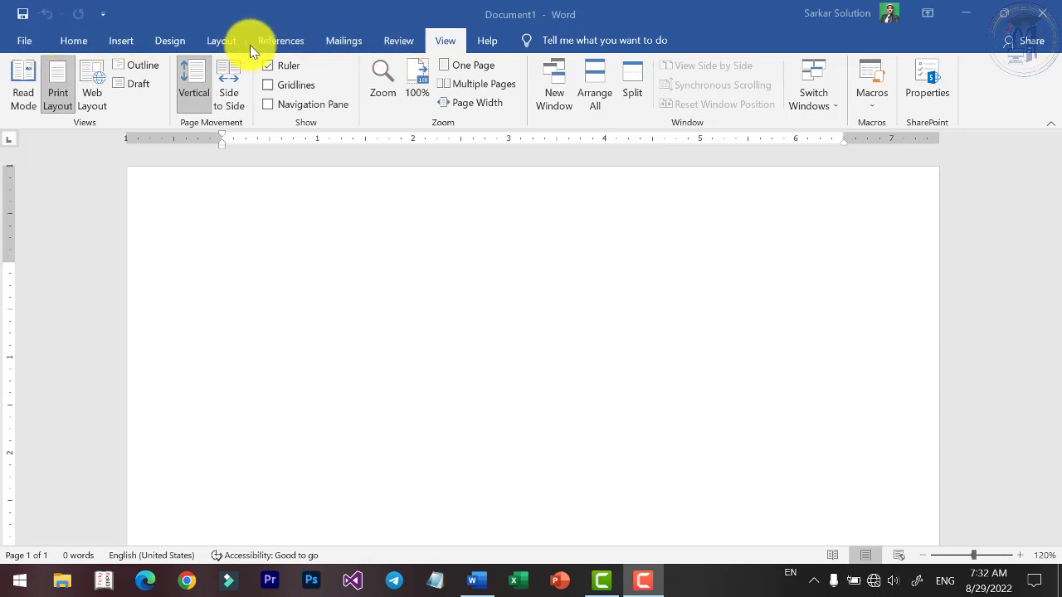
Browse the ribbon tabs from Home through Insert, Design, Layout, Mailings, Review and View
{"action": "left_click", "coordinate": [71, 40]}
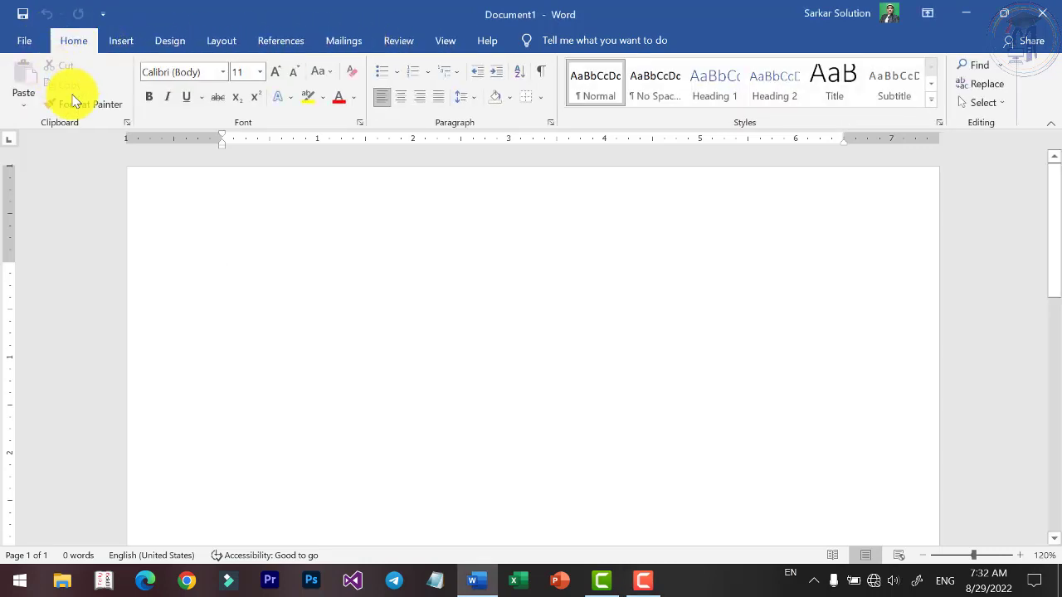
{"action": "left_click", "coordinate": [123, 44]}
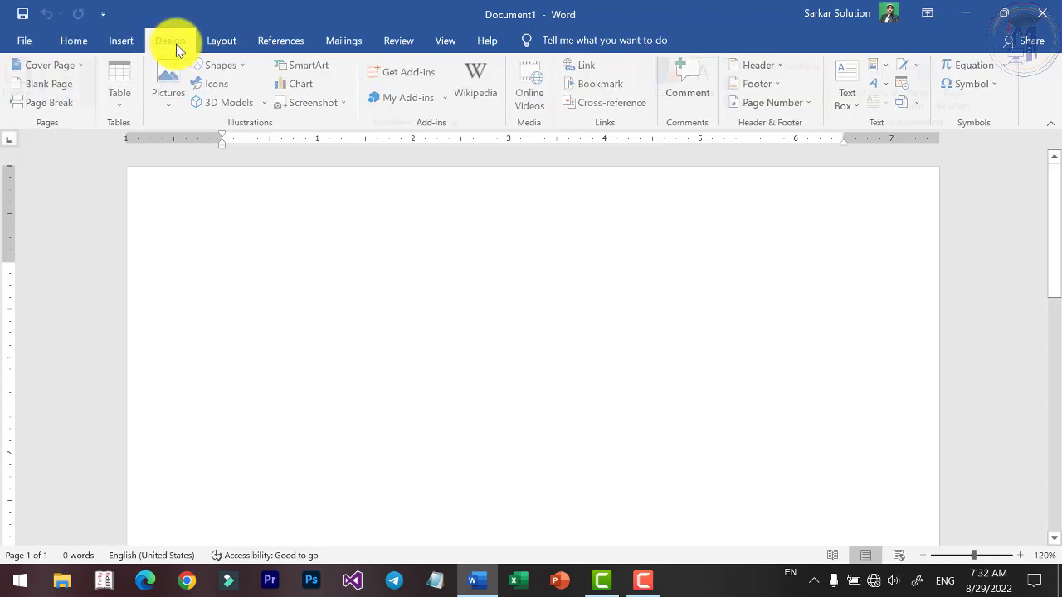
{"action": "left_click", "coordinate": [222, 41]}
{"action": "left_click", "coordinate": [280, 41]}
{"action": "left_click", "coordinate": [343, 40]}
{"action": "left_click", "coordinate": [411, 43]}
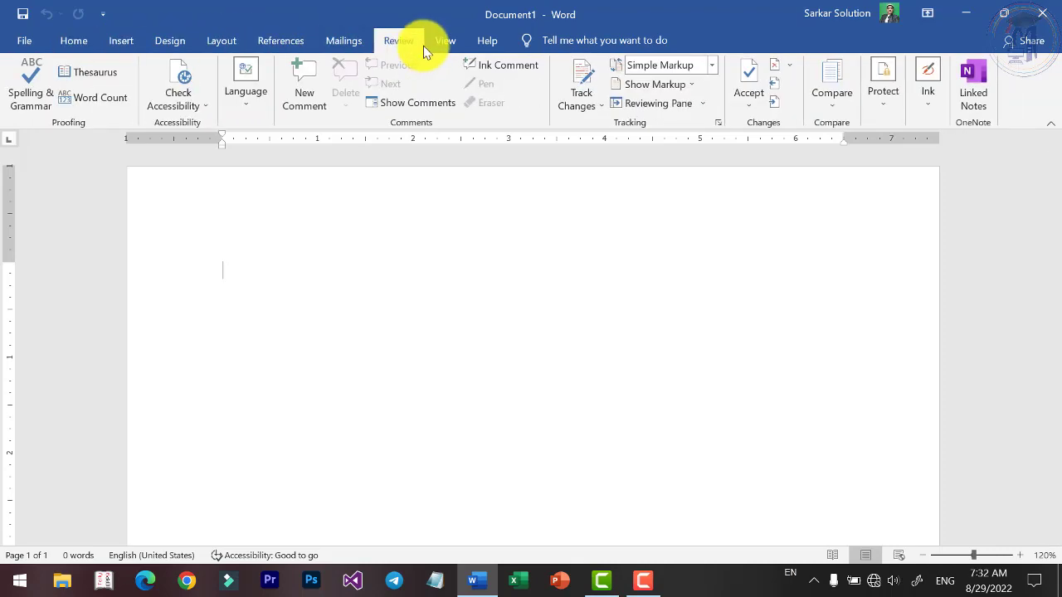
{"action": "left_click", "coordinate": [435, 46]}
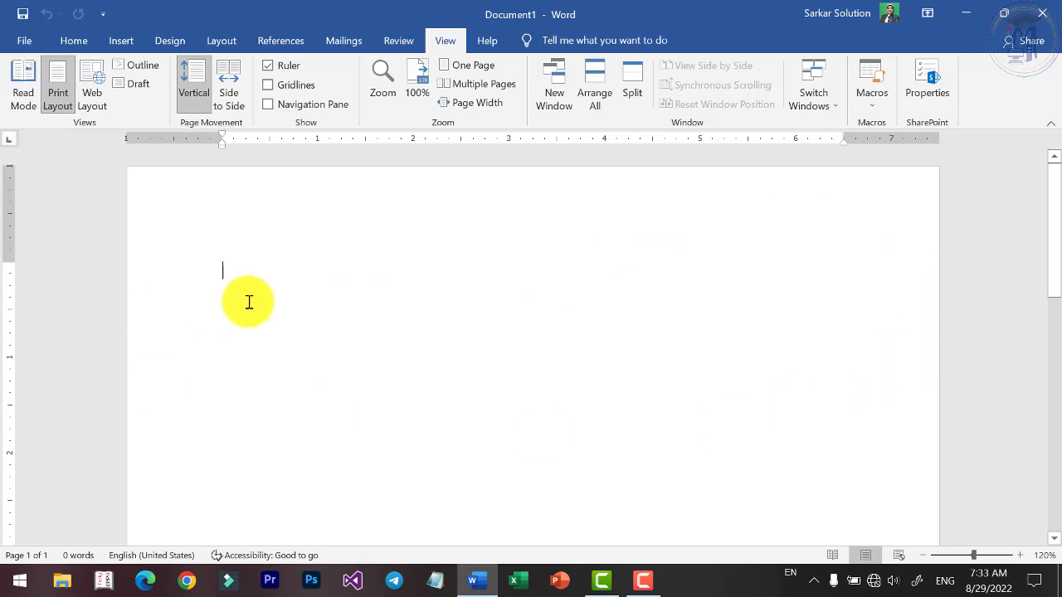
Generate five paragraphs of sample text with =rand() on the empty page
{"action": "type", "text": "=rand("}
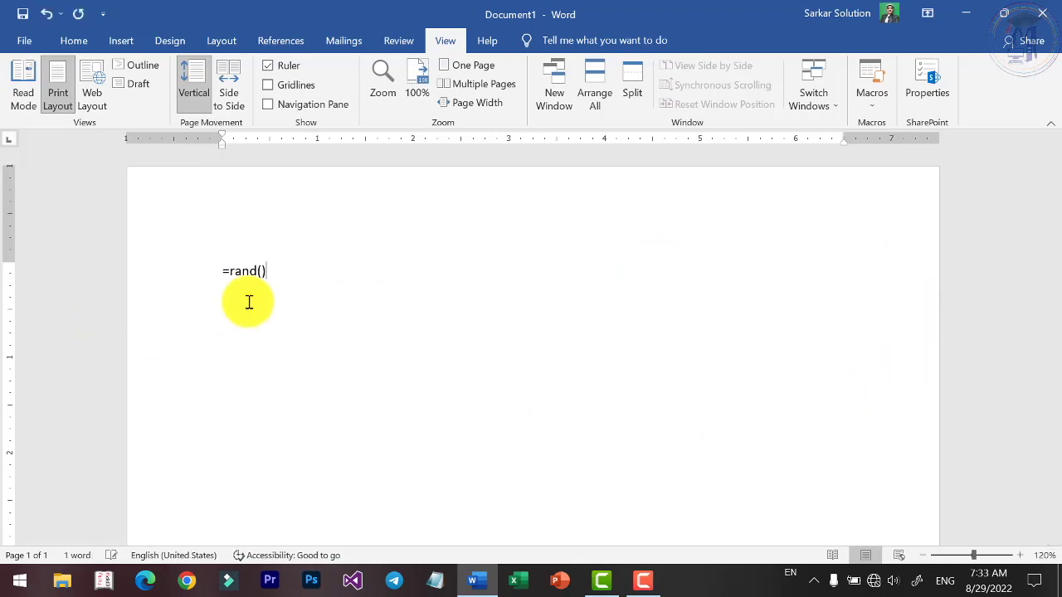
{"action": "key", "text": "Return"}
{"action": "scroll", "coordinate": [447, 342], "scroll_direction": "down", "scroll_amount": 8, "text": "ctrl"}
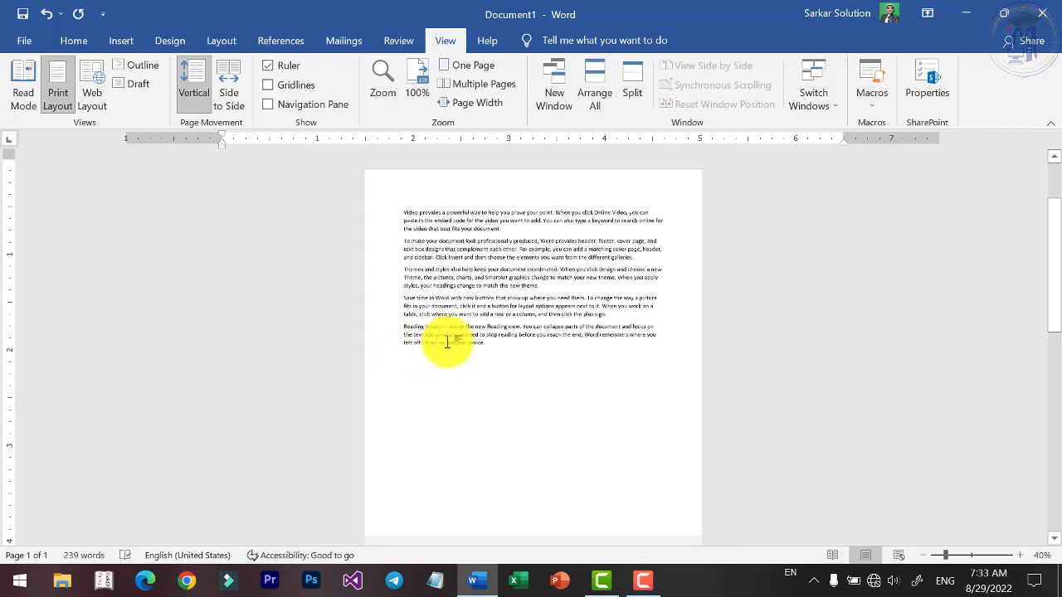
{"action": "scroll", "coordinate": [498, 323], "scroll_direction": "up", "scroll_amount": 3, "text": "ctrl"}
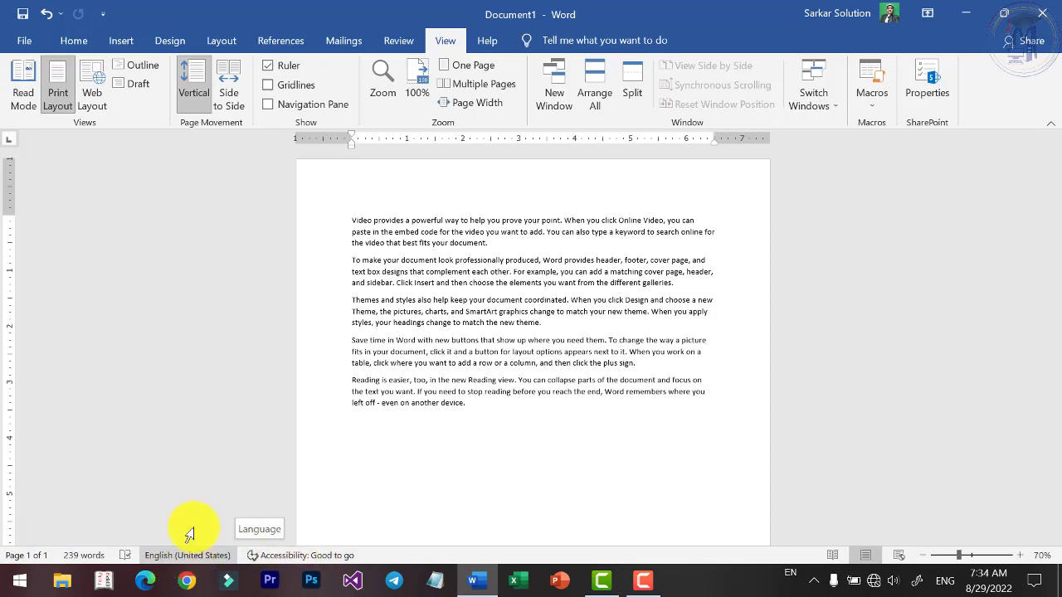
Show the Review tab and zoom between about 150% and a 10% thumbnail
{"action": "left_click", "coordinate": [396, 41]}
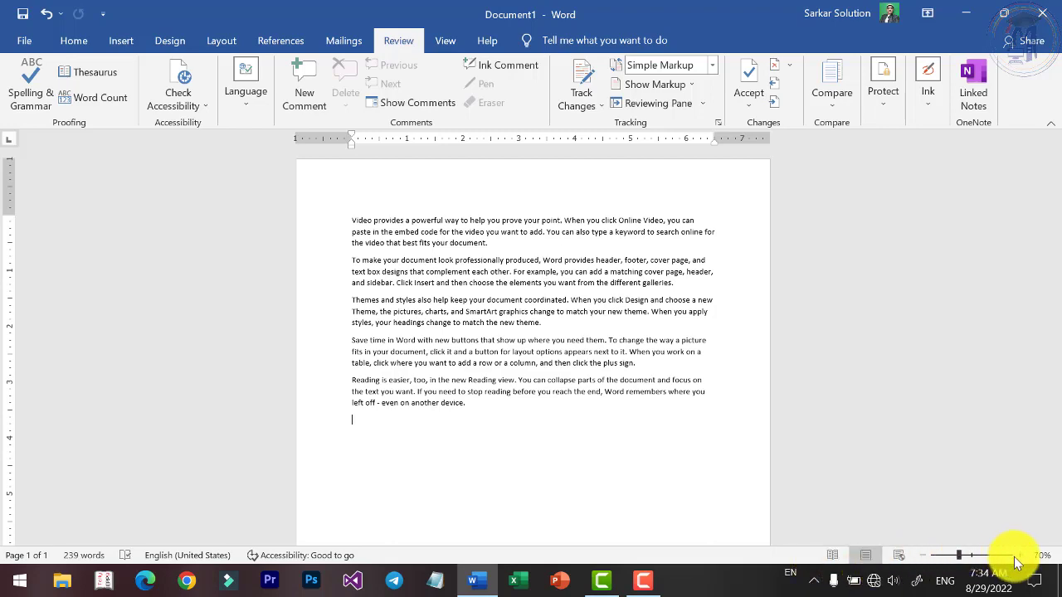
{"action": "left_click", "coordinate": [923, 555]}
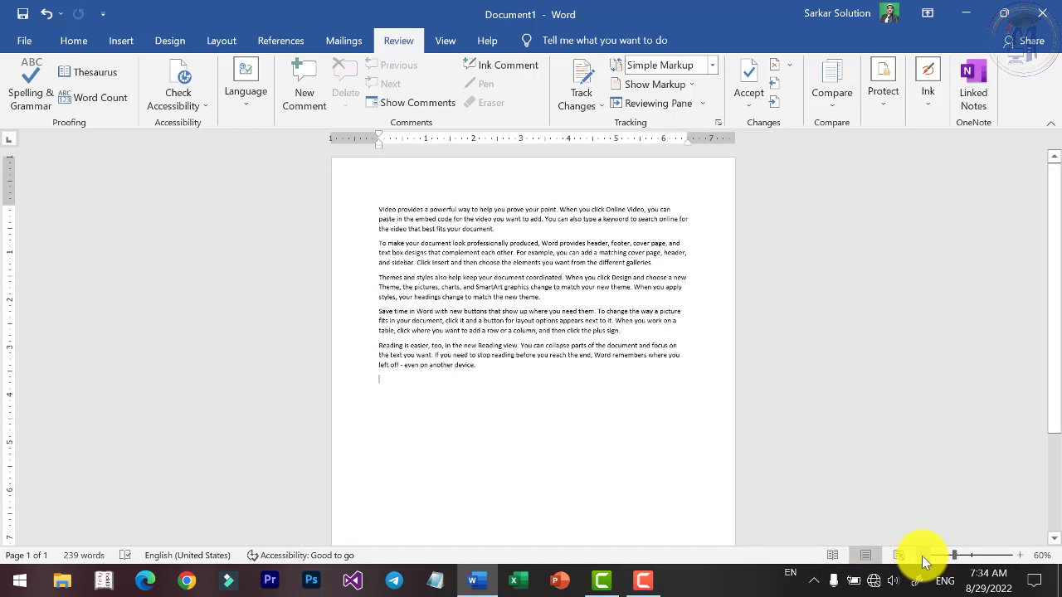
{"action": "left_click", "coordinate": [1015, 554]}
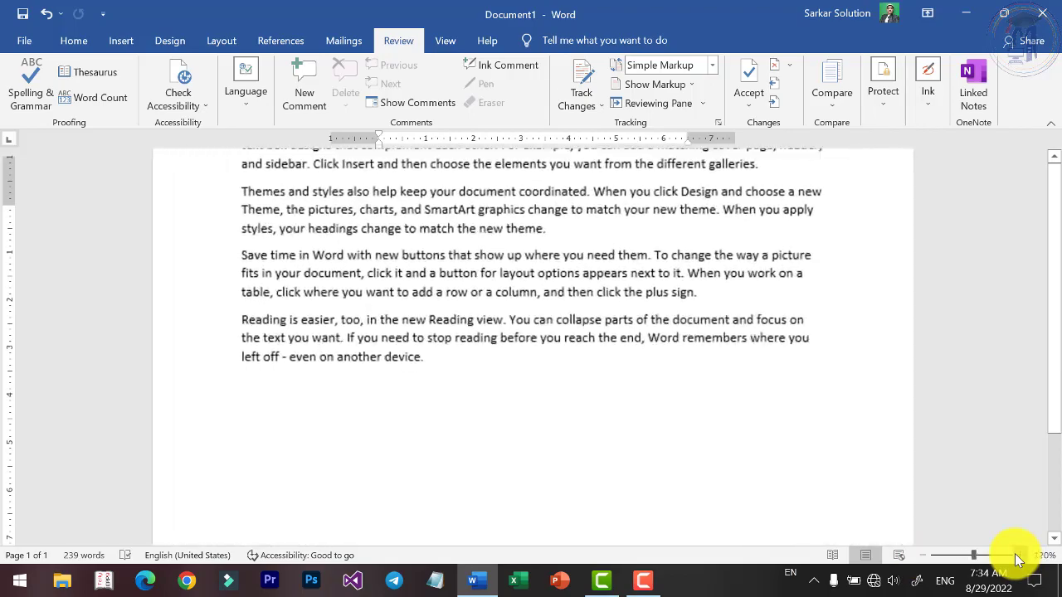
{"action": "left_click", "coordinate": [1019, 555]}
{"action": "left_click", "coordinate": [1018, 555]}
{"action": "left_click", "coordinate": [1018, 555]}
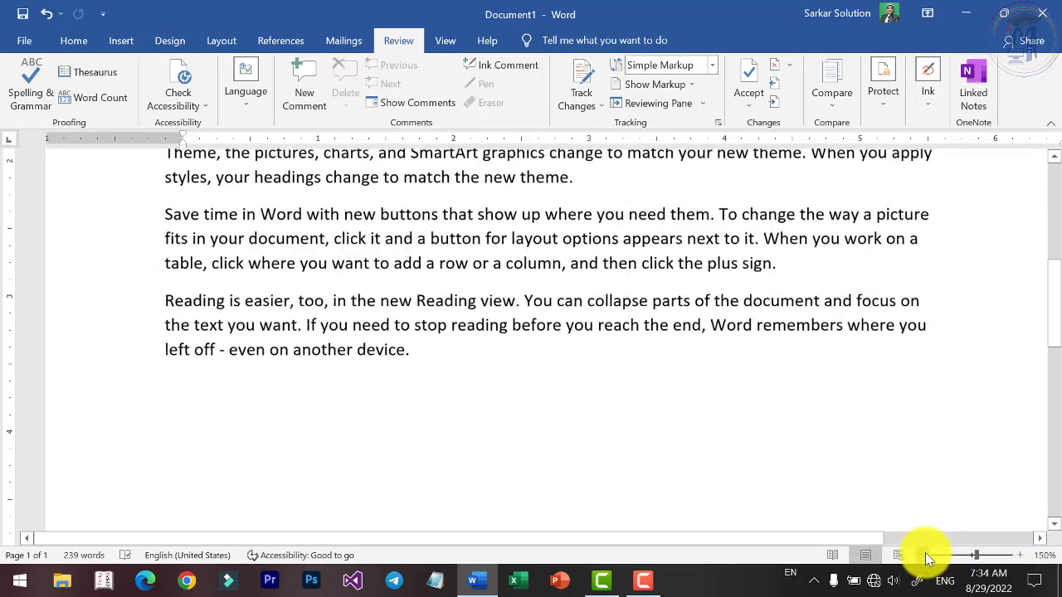
{"action": "left_click", "coordinate": [927, 556]}
{"action": "left_click", "coordinate": [926, 556]}
{"action": "left_click", "coordinate": [927, 556]}
{"action": "left_click", "coordinate": [926, 556]}
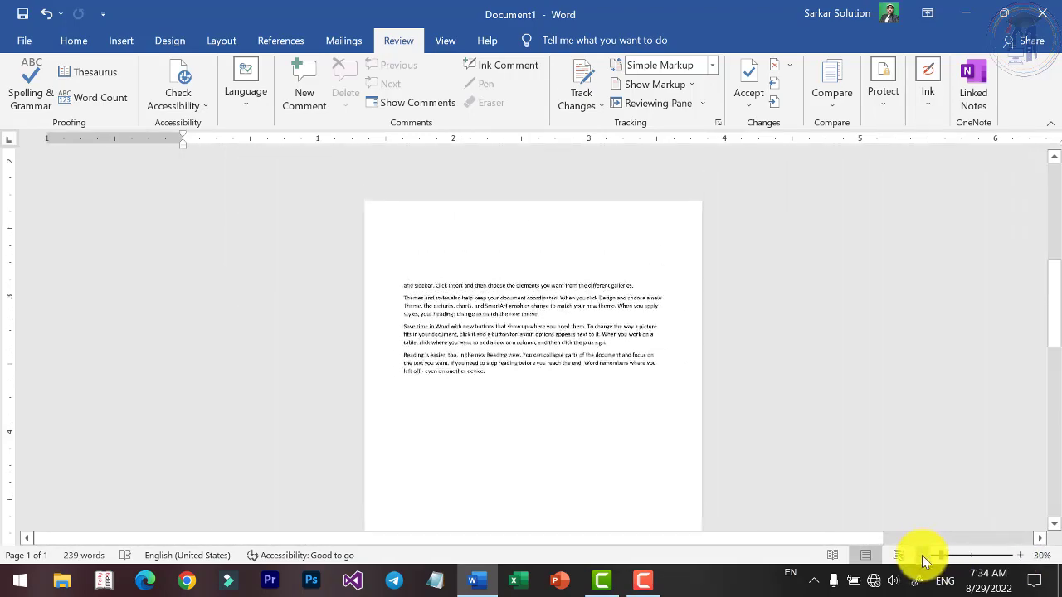
{"action": "left_click", "coordinate": [922, 555]}
{"action": "left_click", "coordinate": [922, 555]}
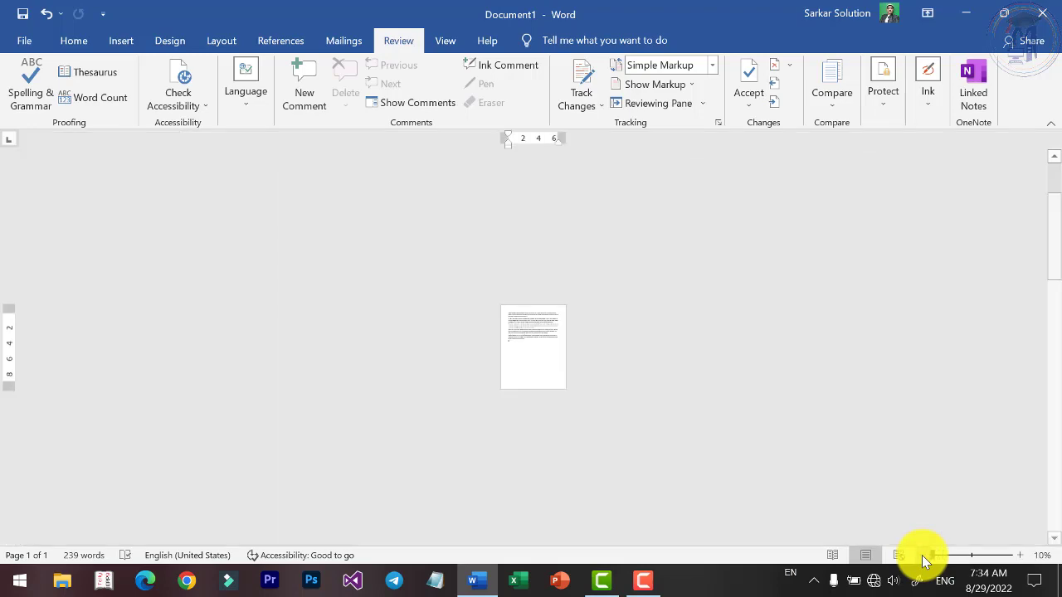
Zoom back past 100% up to 500%, then settle near 99%
{"action": "left_click", "coordinate": [1017, 556]}
{"action": "left_click", "coordinate": [1017, 555]}
{"action": "left_click", "coordinate": [1017, 556]}
{"action": "left_click", "coordinate": [1017, 556]}
{"action": "left_click", "coordinate": [1019, 557]}
{"action": "left_click", "coordinate": [1018, 557]}
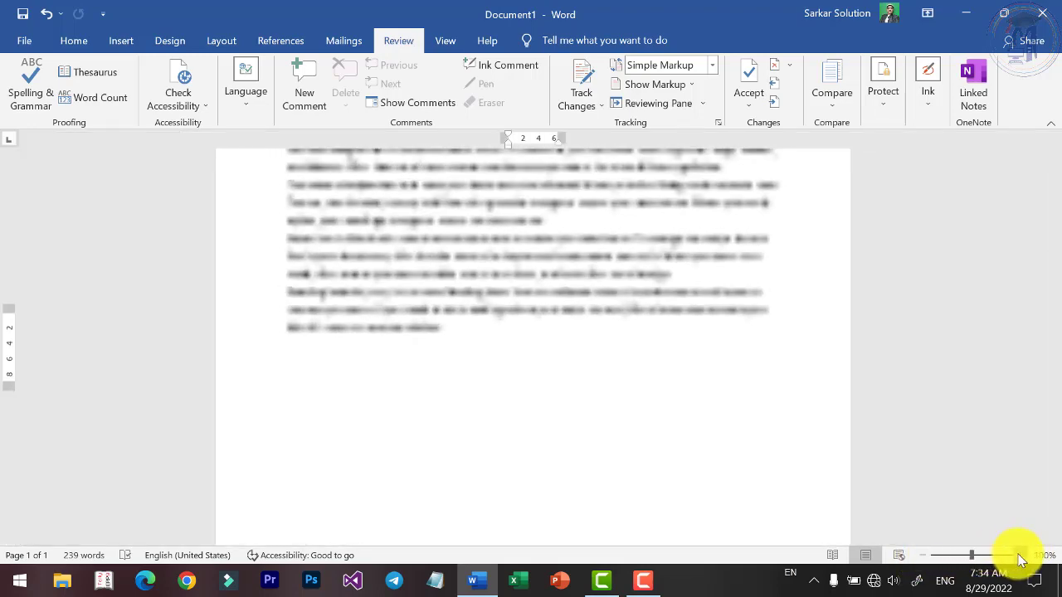
{"action": "left_click", "coordinate": [1019, 556]}
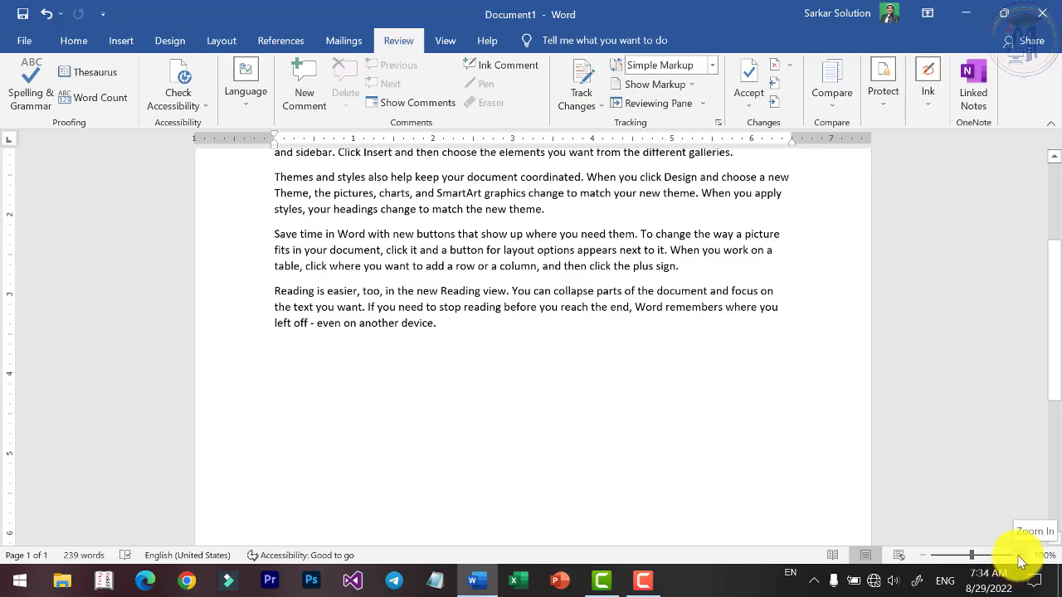
{"action": "left_click", "coordinate": [1018, 556]}
{"action": "left_click", "coordinate": [1019, 556]}
{"action": "left_click", "coordinate": [1019, 555]}
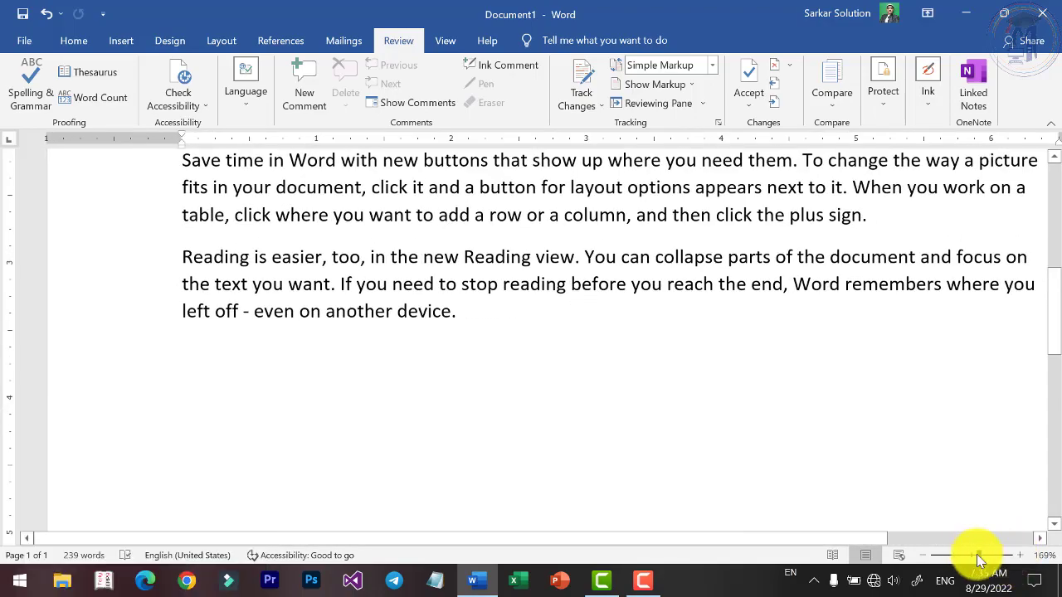
{"action": "left_click_drag", "start_coordinate": [977, 555], "coordinate": [1023, 564]}
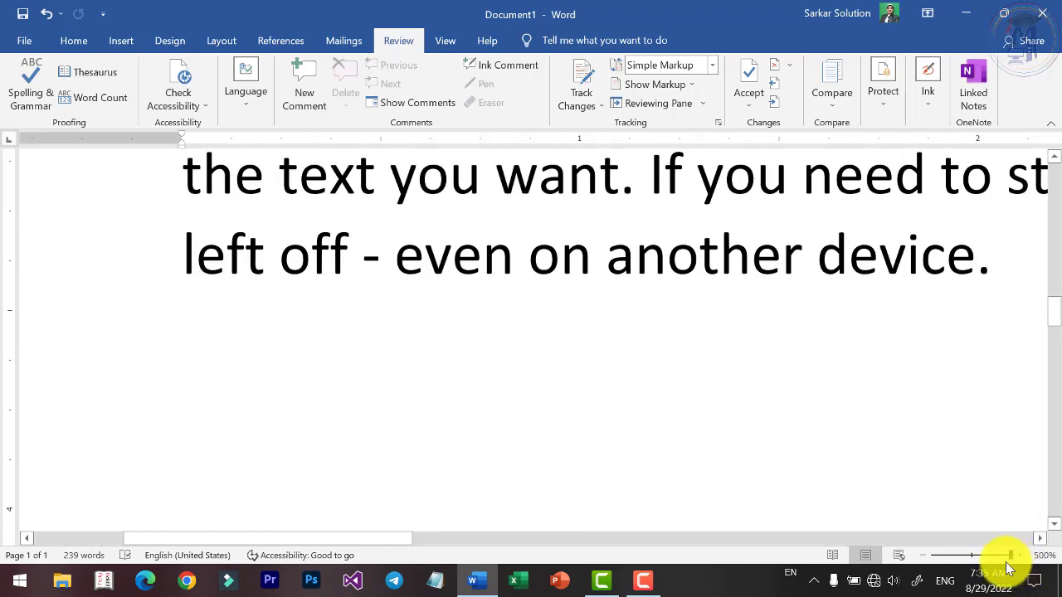
{"action": "left_click_drag", "start_coordinate": [1010, 555], "coordinate": [971, 555]}
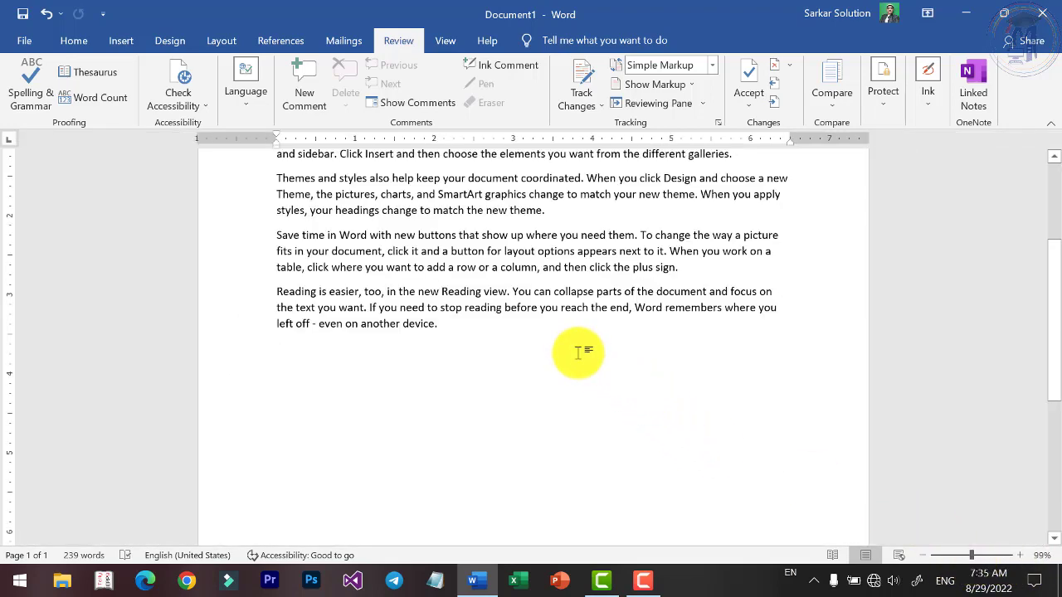
Copy the whole document and paste it onto the empty last line
{"action": "key", "text": "ctrl+a"}
{"action": "key", "text": "ctrl+c"}
{"action": "left_click", "coordinate": [457, 372]}
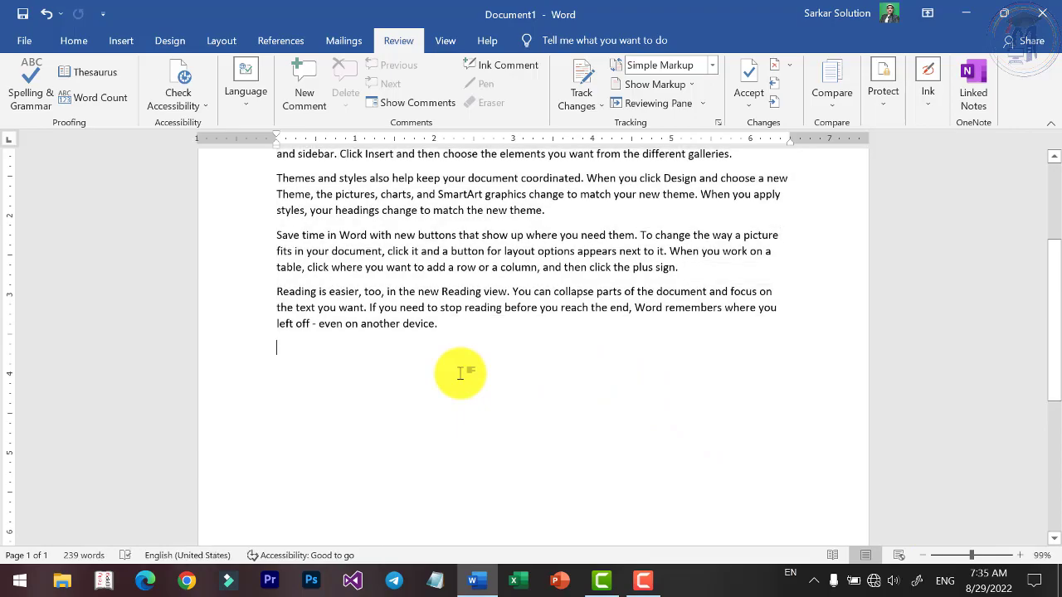
{"action": "key", "text": "ctrl+v"}
{"action": "scroll", "coordinate": [461, 374], "scroll_direction": "down", "scroll_amount": 5}
{"action": "scroll", "coordinate": [460, 373], "scroll_direction": "down", "scroll_amount": 5}
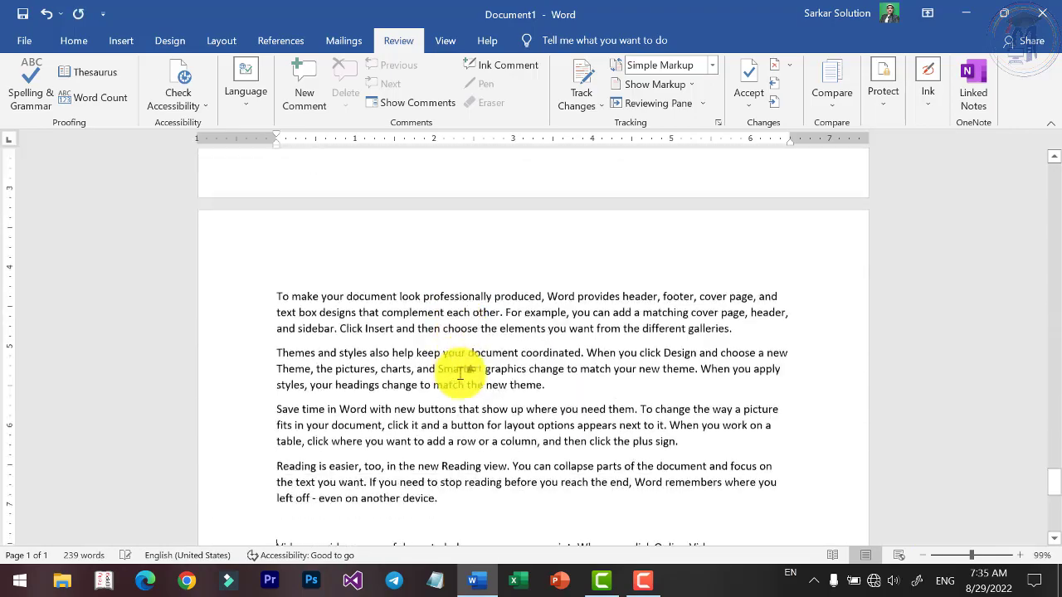
{"action": "scroll", "coordinate": [462, 374], "scroll_direction": "down", "scroll_amount": 3}
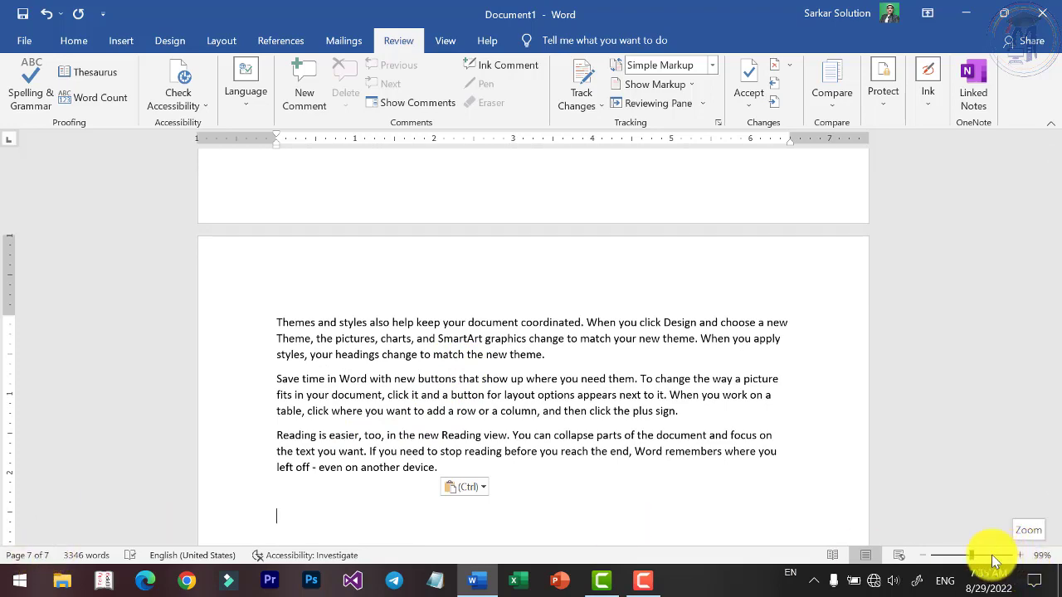
Zoom out to show all seven pages, settling at 30% with pages in rows
{"action": "left_click", "coordinate": [929, 556]}
{"action": "left_click", "coordinate": [929, 555]}
{"action": "left_click", "coordinate": [929, 555]}
{"action": "left_click", "coordinate": [929, 555]}
{"action": "left_click", "coordinate": [928, 556]}
{"action": "left_click", "coordinate": [929, 556]}
{"action": "left_click", "coordinate": [929, 556]}
{"action": "left_click", "coordinate": [929, 556]}
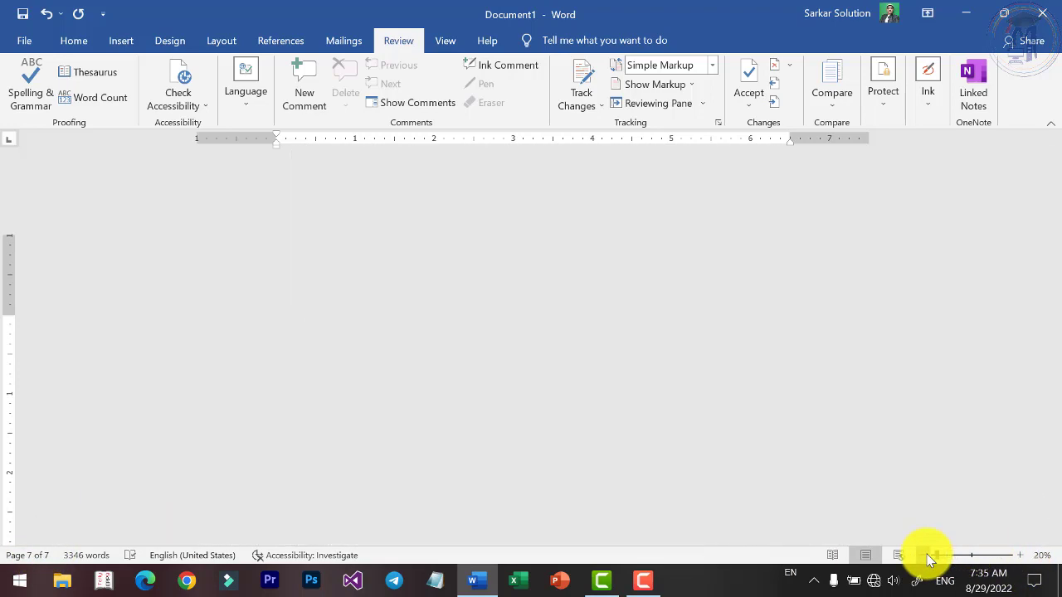
{"action": "left_click", "coordinate": [928, 556]}
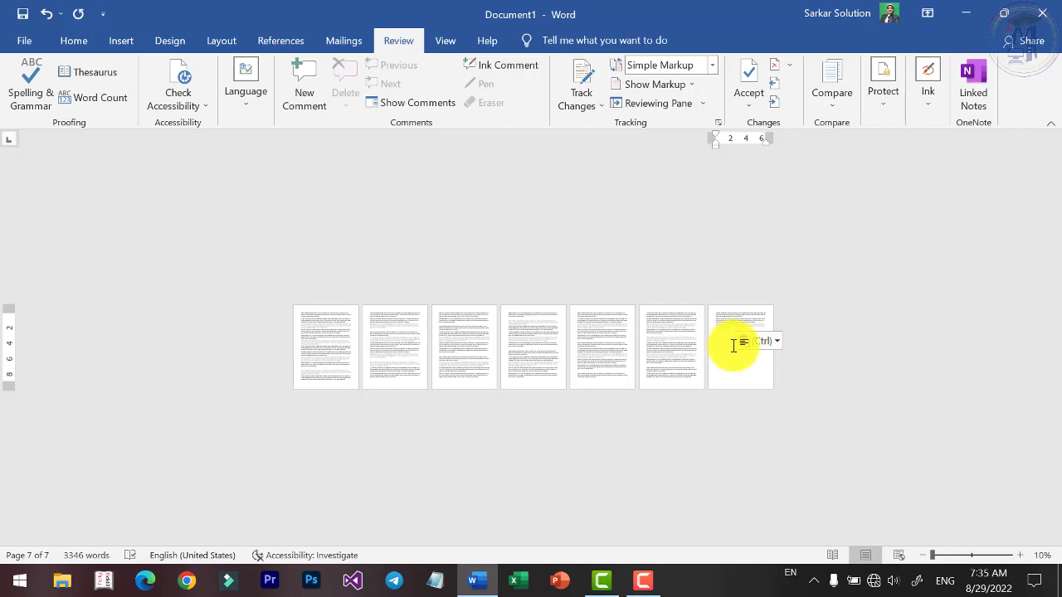
{"action": "left_click", "coordinate": [1020, 555]}
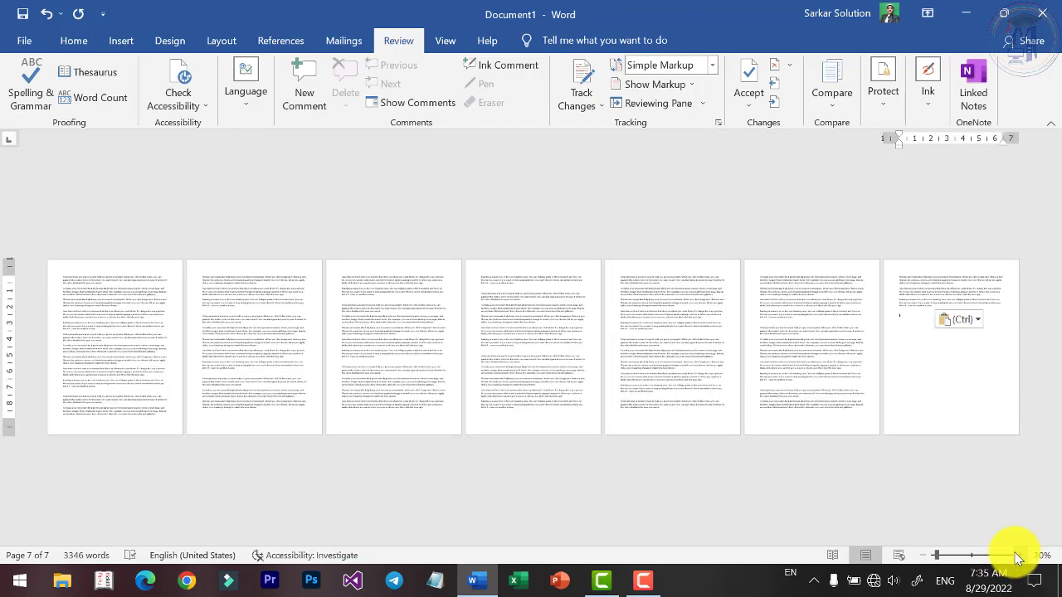
{"action": "left_click", "coordinate": [1018, 556]}
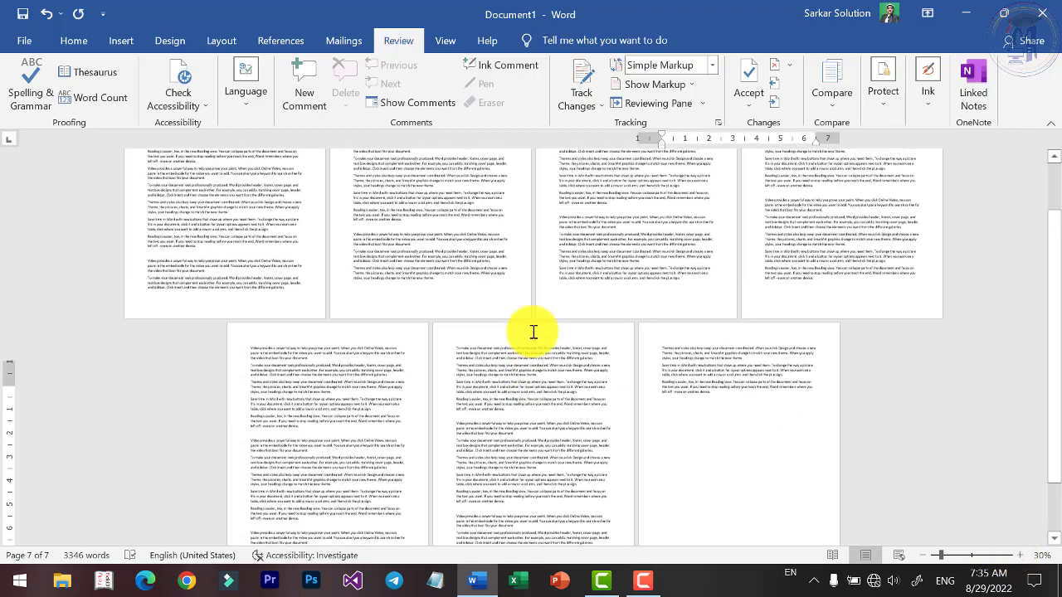
{"action": "scroll", "coordinate": [533, 328], "scroll_direction": "up", "scroll_amount": 3}
{"action": "scroll", "coordinate": [533, 328], "scroll_direction": "up", "scroll_amount": 1}
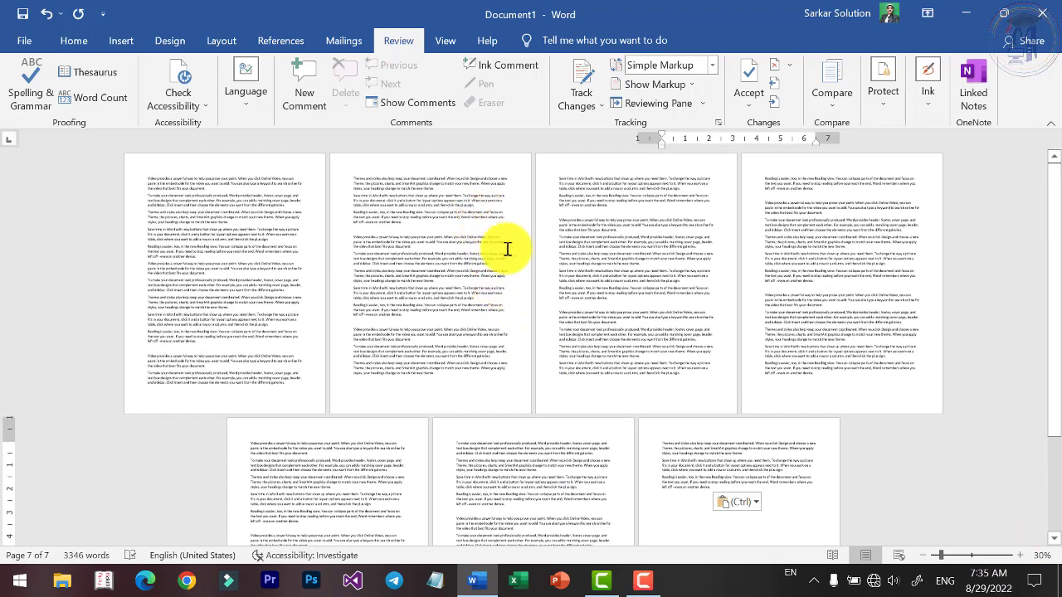
{"action": "left_click", "coordinate": [442, 37]}
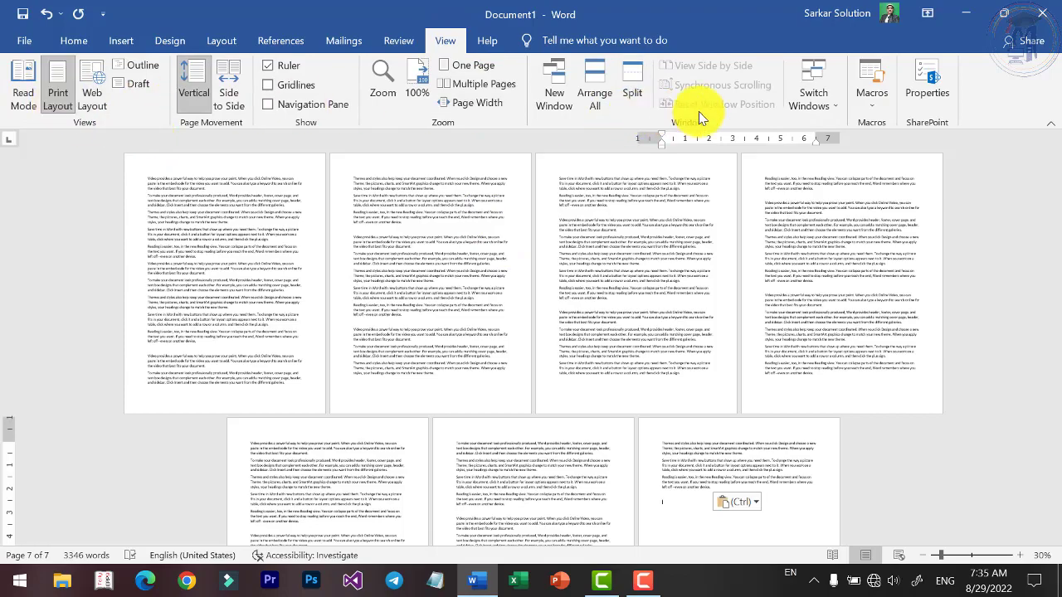
Ctrl+scroll from the 30% overview up to 140%, back at the first paragraph
{"action": "scroll", "coordinate": [106, 218], "scroll_direction": "up", "scroll_amount": 2, "text": "ctrl"}
{"action": "scroll", "coordinate": [248, 236], "scroll_direction": "up", "scroll_amount": 1, "text": "ctrl"}
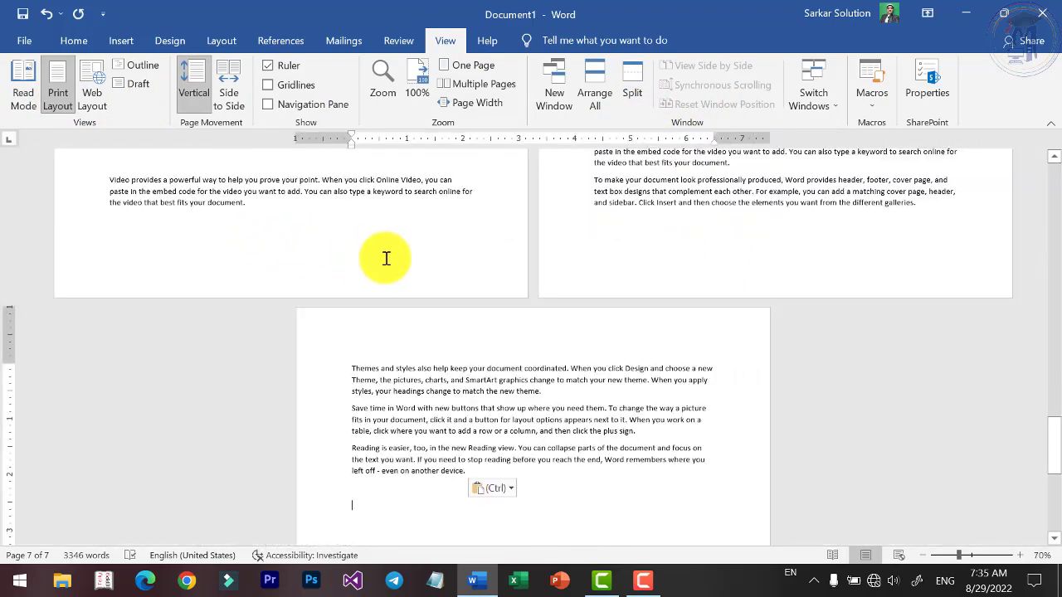
{"action": "scroll", "coordinate": [453, 259], "scroll_direction": "up", "scroll_amount": 1, "text": "ctrl"}
{"action": "scroll", "coordinate": [455, 258], "scroll_direction": "down", "scroll_amount": 3}
{"action": "scroll", "coordinate": [461, 259], "scroll_direction": "down", "scroll_amount": 3}
{"action": "scroll", "coordinate": [432, 240], "scroll_direction": "down", "scroll_amount": 2}
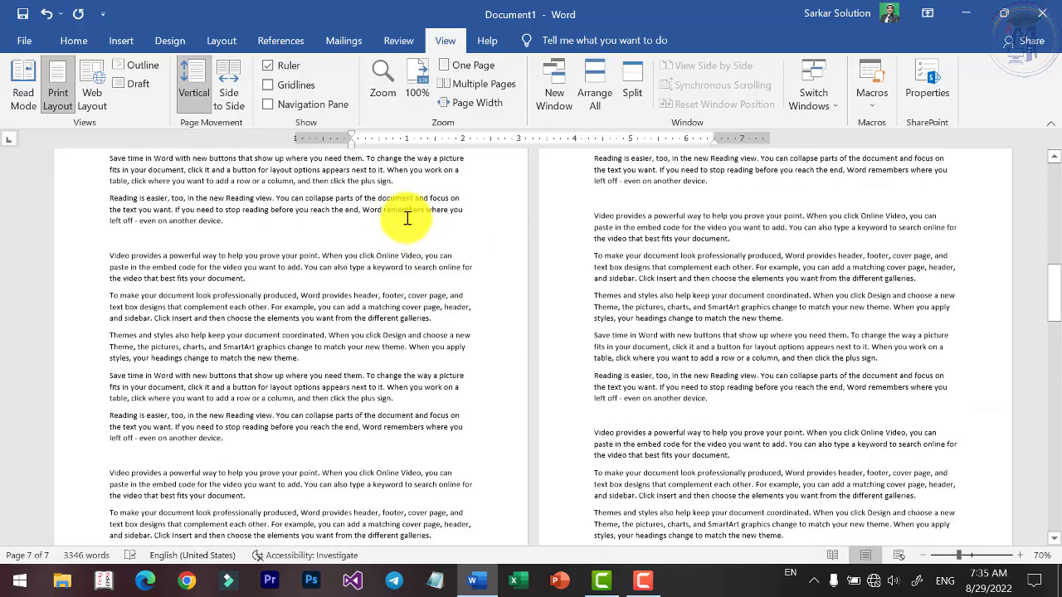
{"action": "scroll", "coordinate": [448, 241], "scroll_direction": "up", "scroll_amount": 1, "text": "ctrl"}
{"action": "scroll", "coordinate": [447, 241], "scroll_direction": "up", "scroll_amount": 3}
{"action": "scroll", "coordinate": [448, 239], "scroll_direction": "up", "scroll_amount": 3}
{"action": "scroll", "coordinate": [448, 236], "scroll_direction": "up", "scroll_amount": 3}
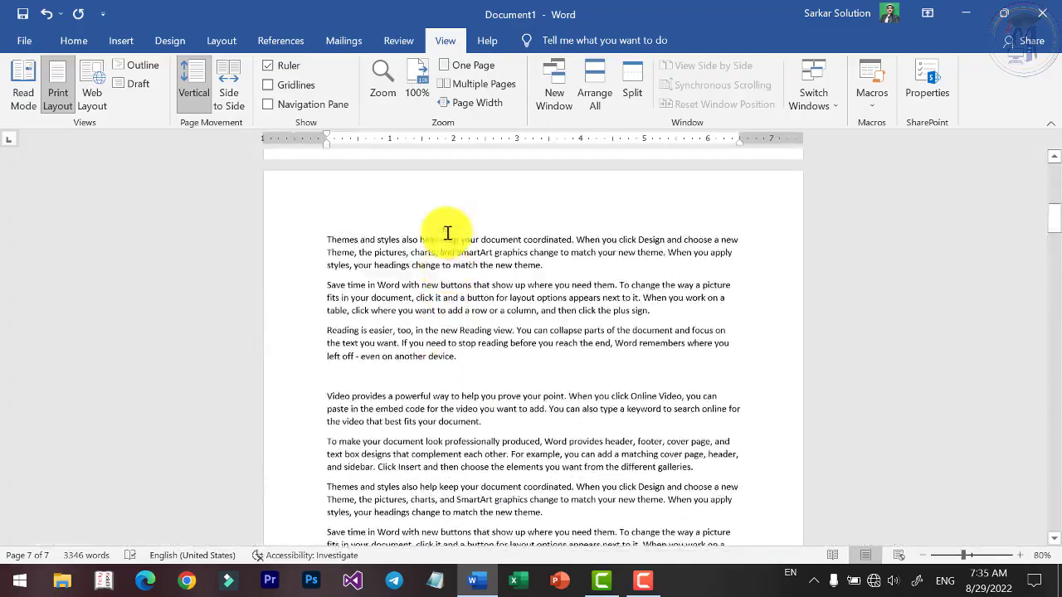
{"action": "scroll", "coordinate": [448, 233], "scroll_direction": "up", "scroll_amount": 3}
{"action": "scroll", "coordinate": [448, 233], "scroll_direction": "down", "scroll_amount": 3}
{"action": "scroll", "coordinate": [443, 230], "scroll_direction": "up", "scroll_amount": 1}
{"action": "scroll", "coordinate": [440, 229], "scroll_direction": "up", "scroll_amount": 5, "text": "ctrl"}
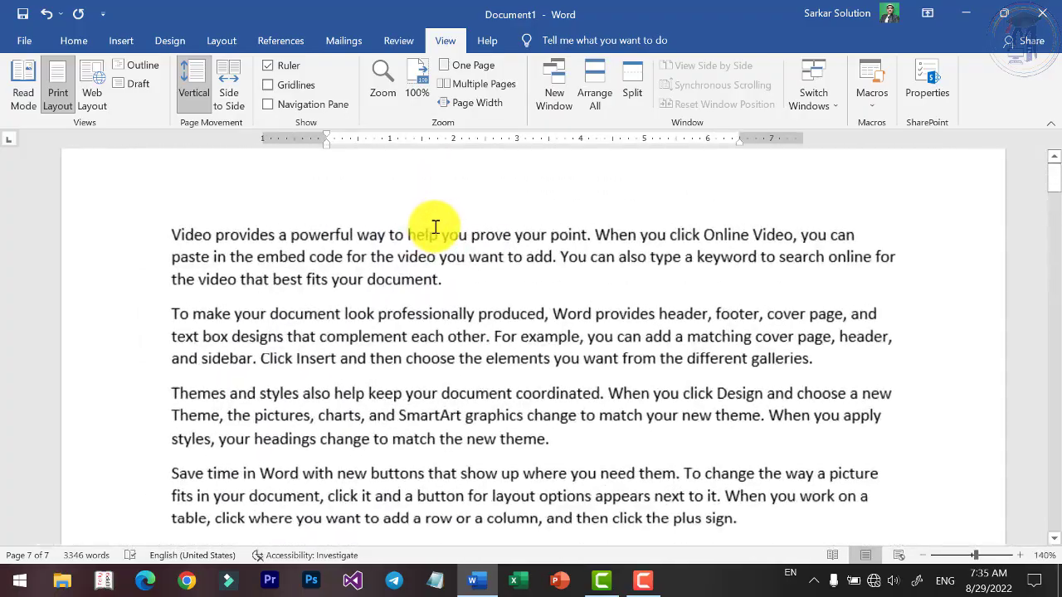
{"action": "scroll", "coordinate": [435, 226], "scroll_direction": "up", "scroll_amount": 1, "text": "ctrl"}
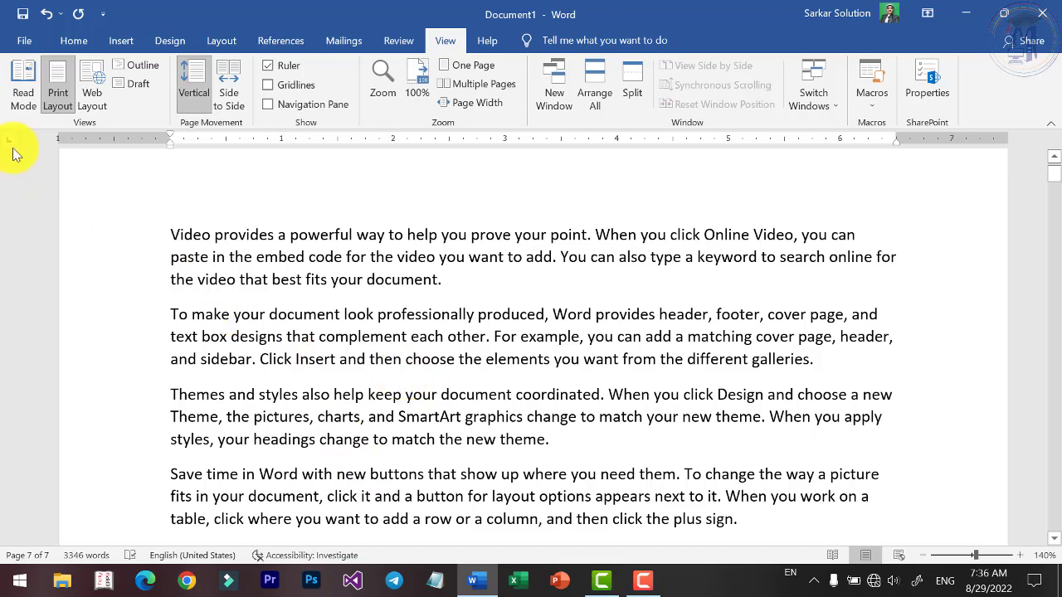
{"action": "left_click", "coordinate": [23, 98]}
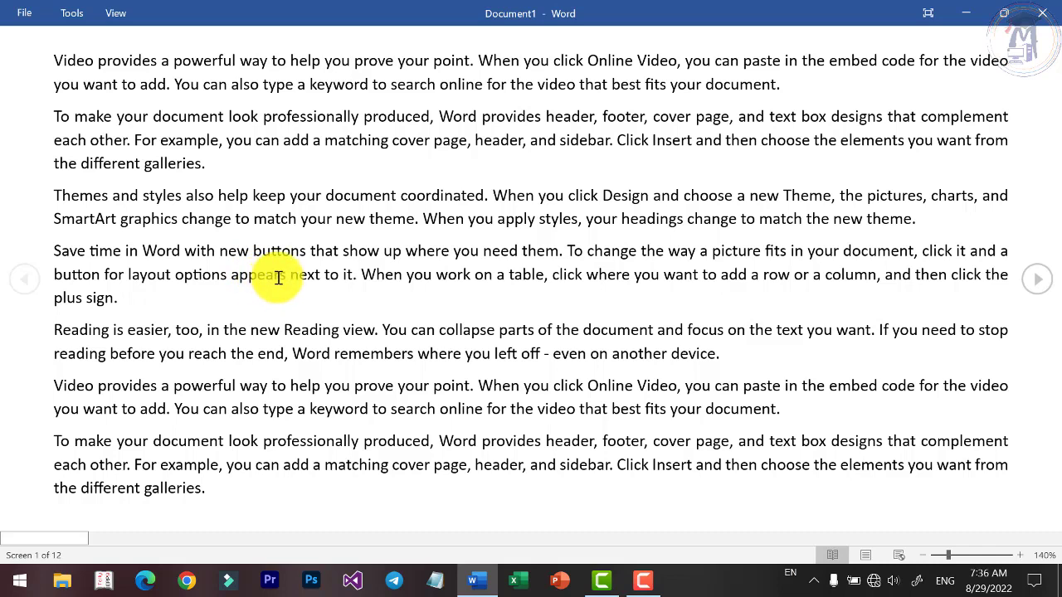
{"action": "left_click", "coordinate": [1018, 555]}
{"action": "left_click", "coordinate": [1018, 555]}
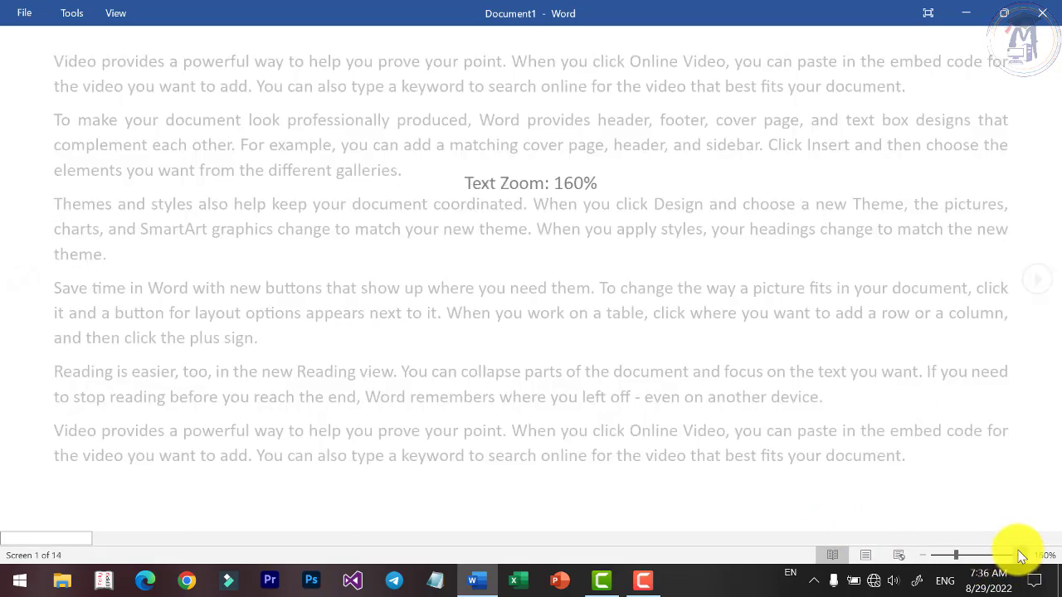
{"action": "left_click", "coordinate": [1019, 555]}
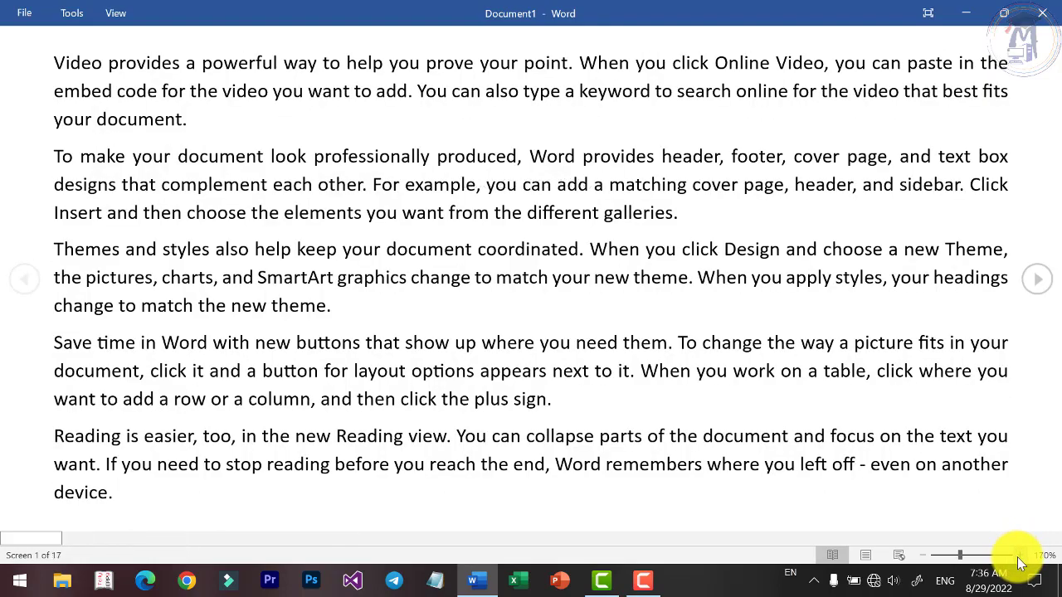
{"action": "left_click", "coordinate": [1018, 555]}
{"action": "left_click", "coordinate": [1018, 555]}
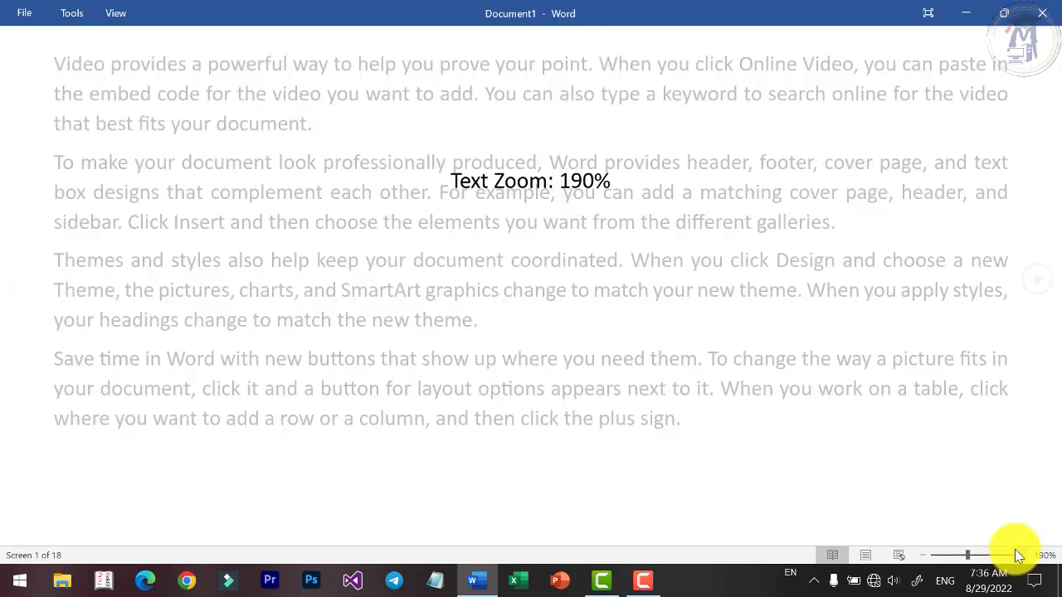
{"action": "left_click", "coordinate": [1019, 555]}
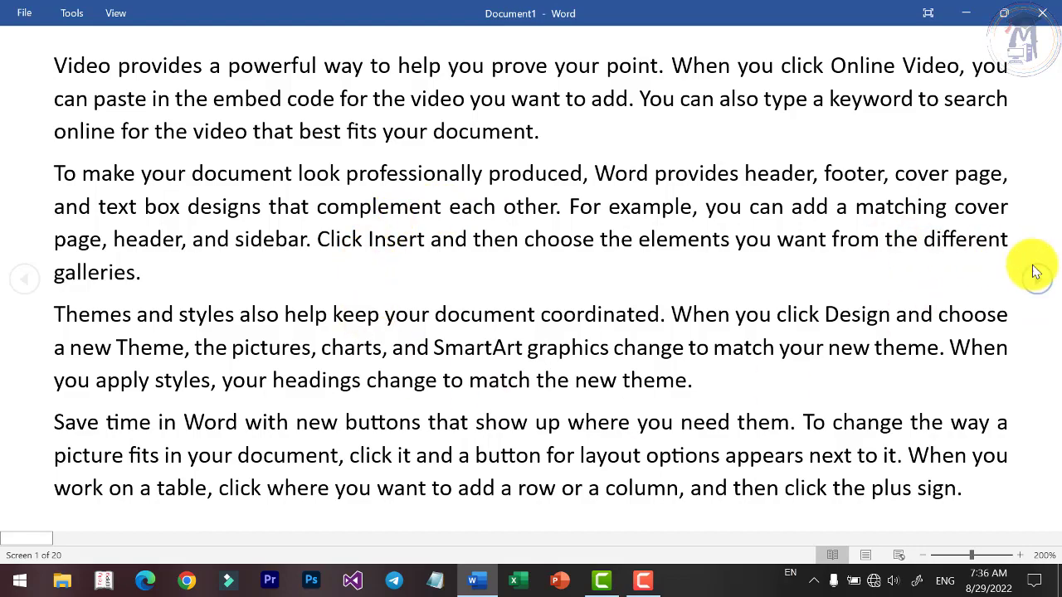
{"action": "left_click", "coordinate": [1036, 277]}
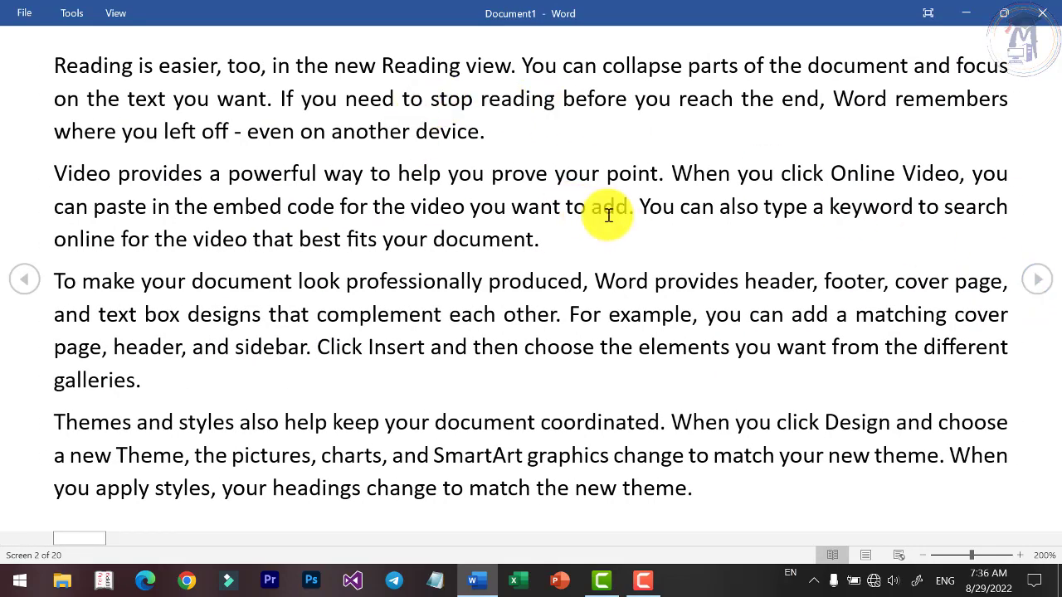
{"action": "left_click", "coordinate": [1043, 285]}
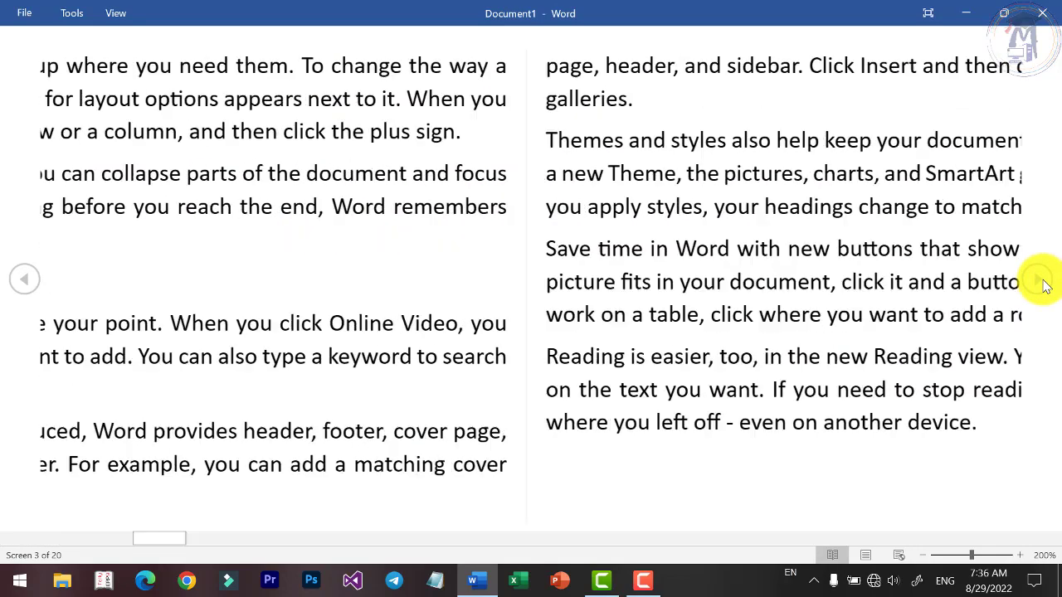
{"action": "left_click", "coordinate": [1044, 285]}
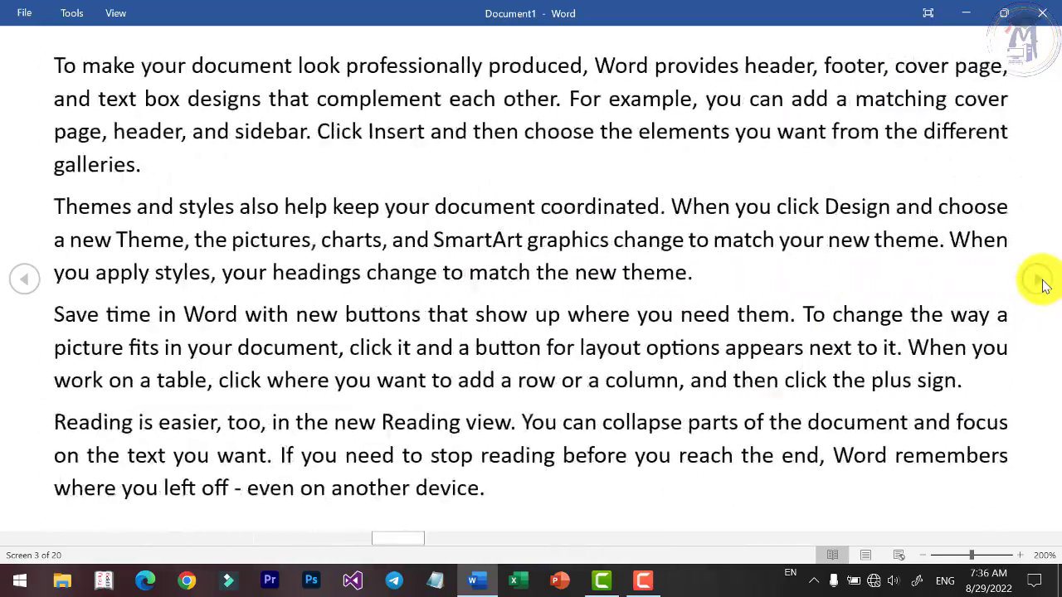
{"action": "left_click", "coordinate": [1044, 284]}
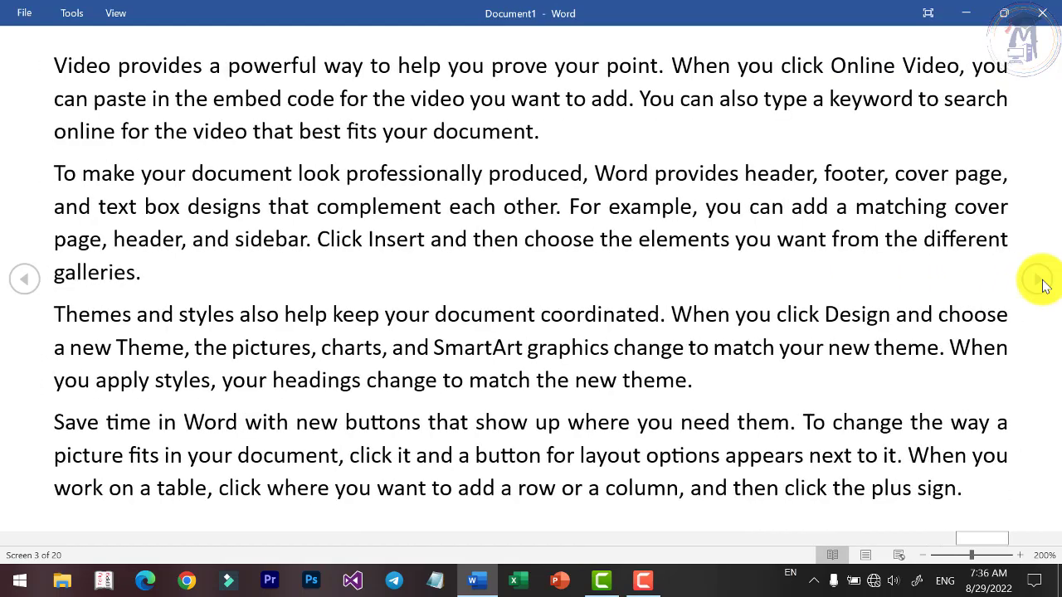
{"action": "left_click", "coordinate": [1043, 285]}
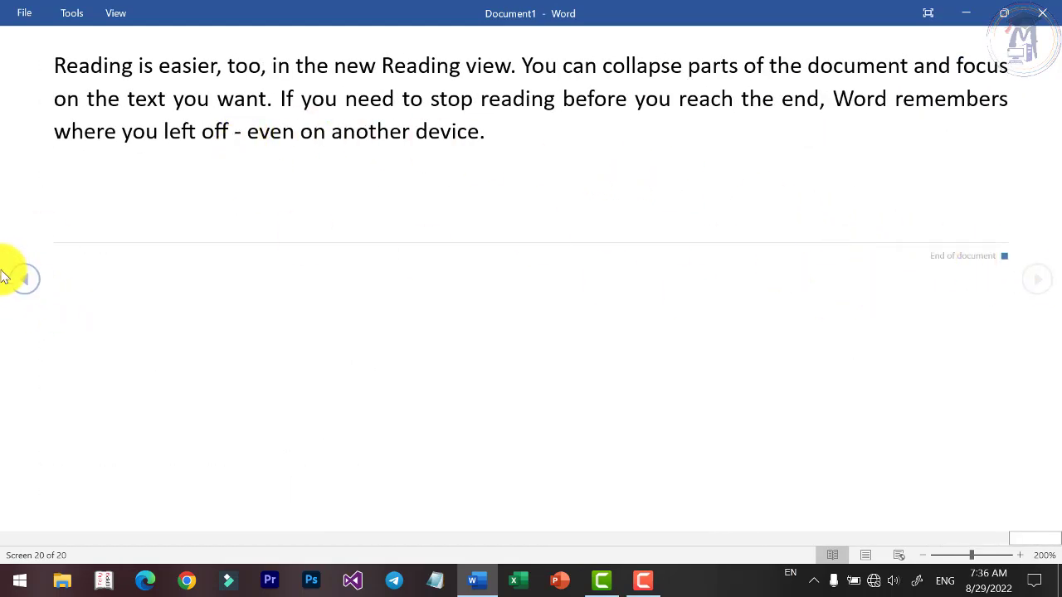
{"action": "left_click", "coordinate": [23, 283]}
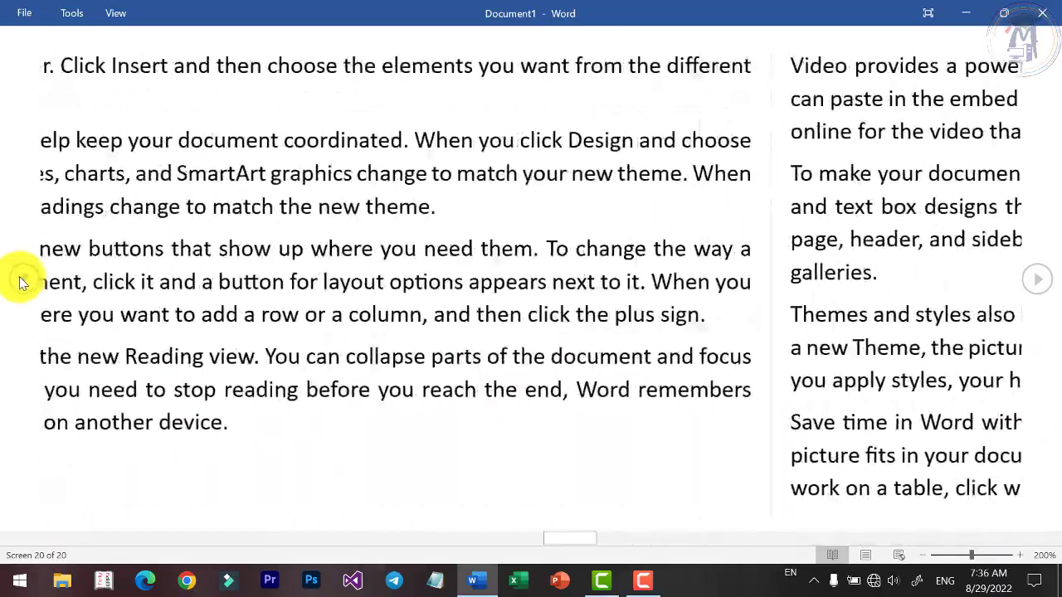
{"action": "left_click", "coordinate": [23, 283]}
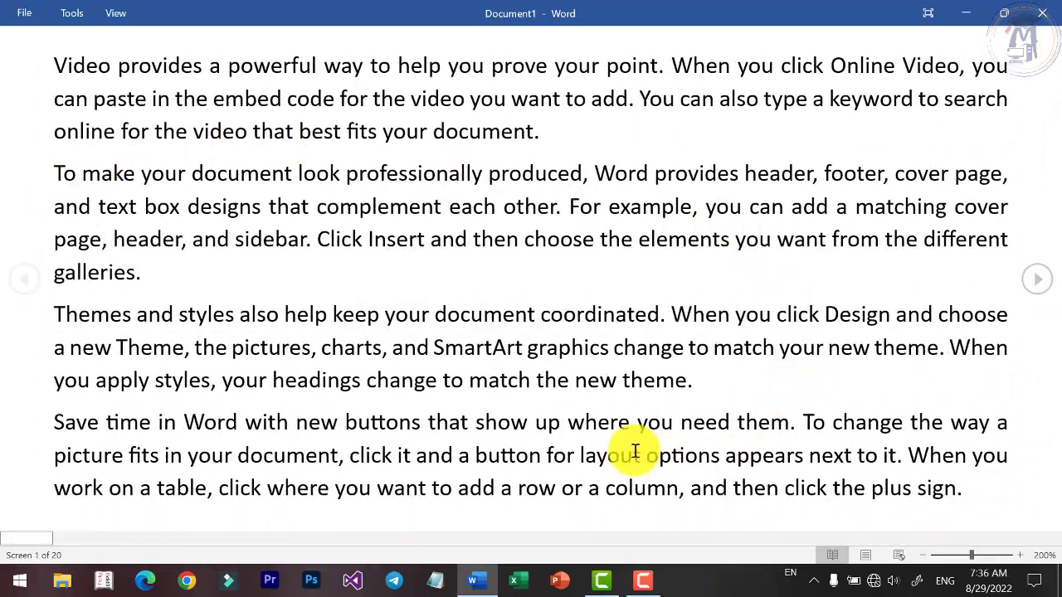
{"action": "left_click", "coordinate": [865, 555]}
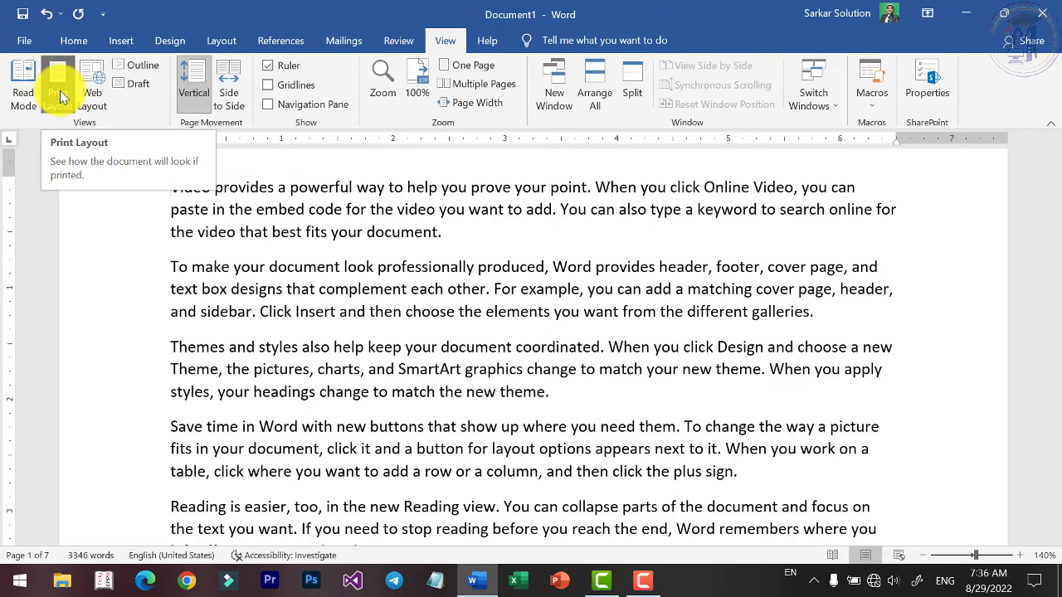
Ctrl+scroll out to 20%, then back in to 50% in Print Layout
{"action": "scroll", "coordinate": [415, 313], "scroll_direction": "down", "scroll_amount": 1}
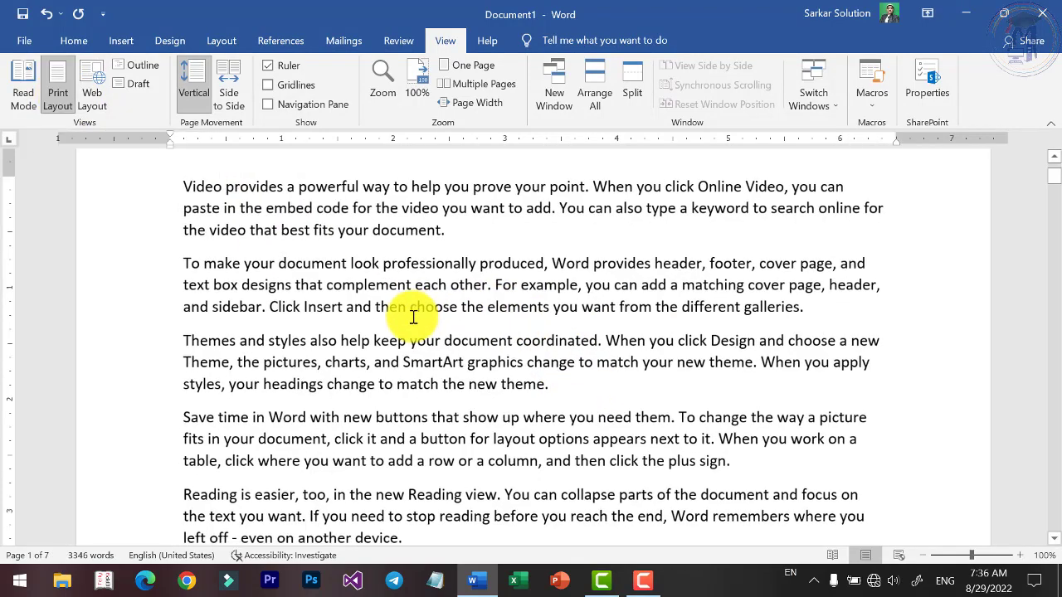
{"action": "scroll", "coordinate": [414, 312], "scroll_direction": "down", "scroll_amount": 7}
{"action": "scroll", "coordinate": [414, 311], "scroll_direction": "down", "scroll_amount": 1}
{"action": "scroll", "coordinate": [422, 313], "scroll_direction": "down", "scroll_amount": 3}
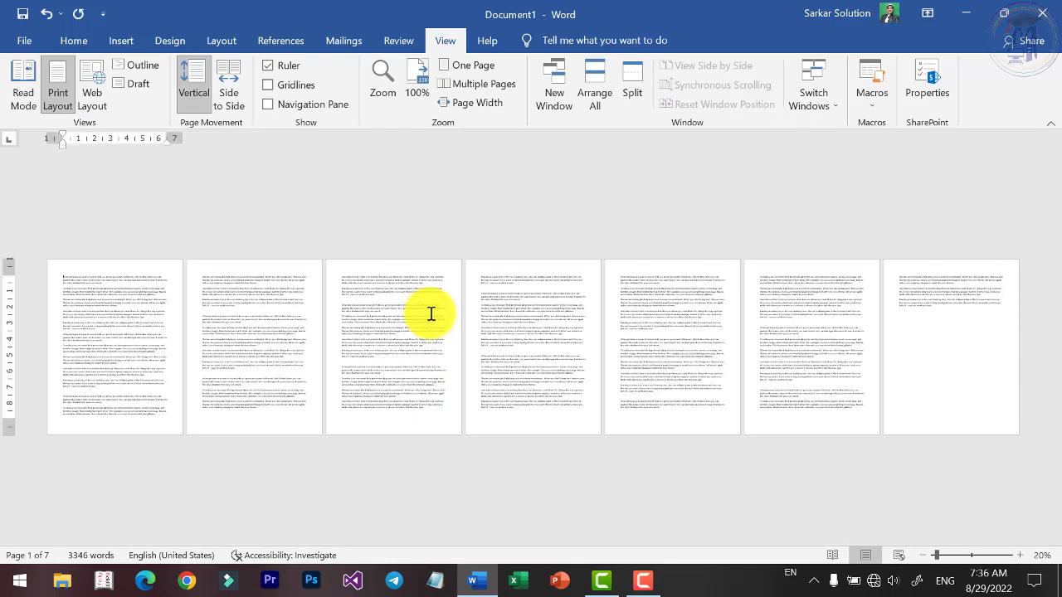
{"action": "scroll", "coordinate": [312, 325], "scroll_direction": "up", "scroll_amount": 1}
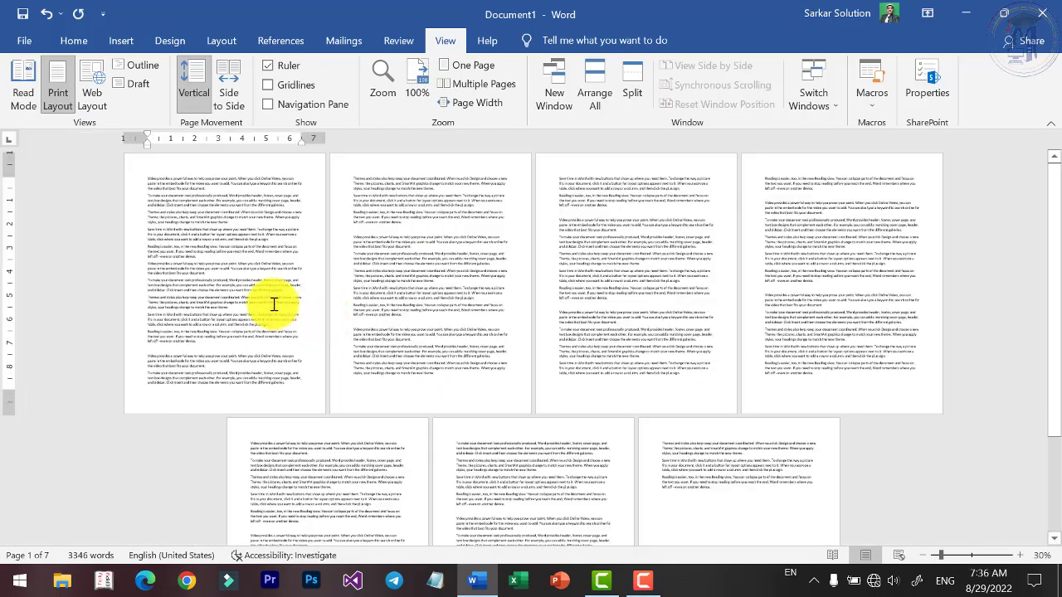
{"action": "scroll", "coordinate": [274, 303], "scroll_direction": "up", "scroll_amount": 2}
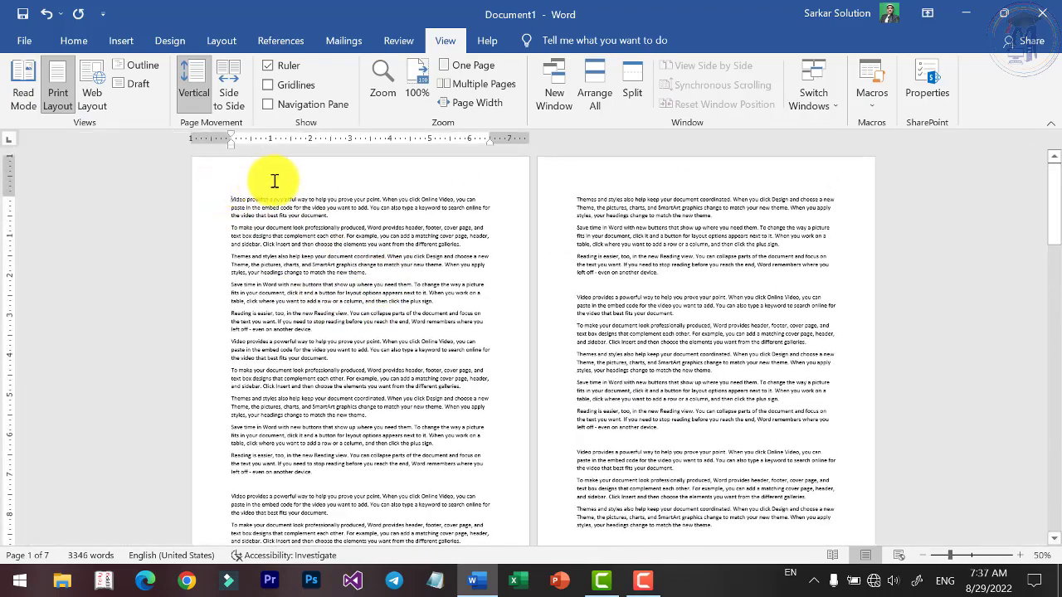
{"action": "scroll", "coordinate": [339, 398], "scroll_direction": "down", "scroll_amount": 3}
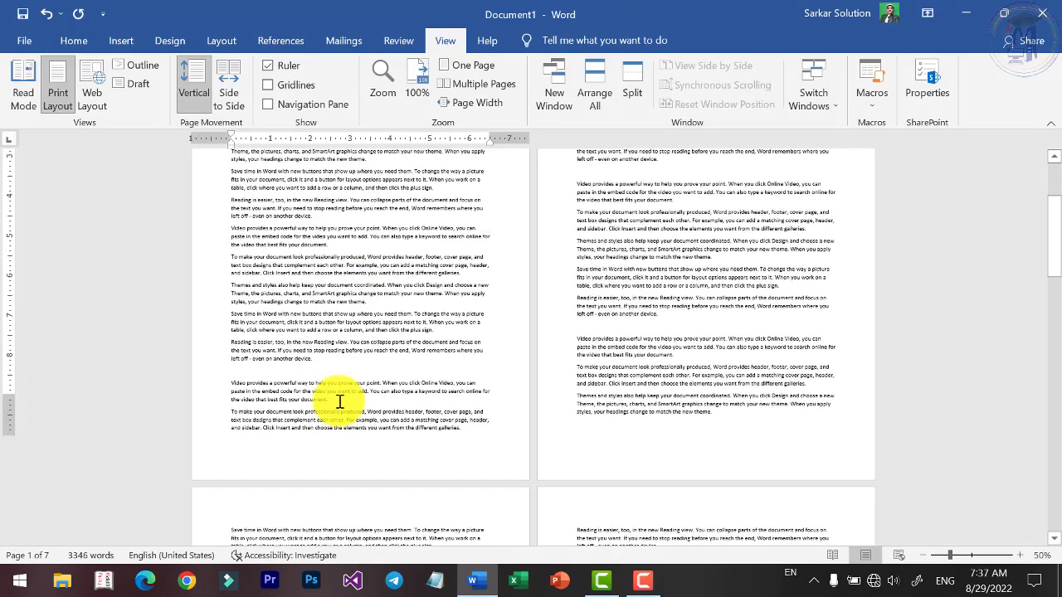
{"action": "scroll", "coordinate": [493, 459], "scroll_direction": "down", "scroll_amount": 1}
{"action": "scroll", "coordinate": [367, 399], "scroll_direction": "up", "scroll_amount": 1}
{"action": "scroll", "coordinate": [368, 398], "scroll_direction": "up", "scroll_amount": 1}
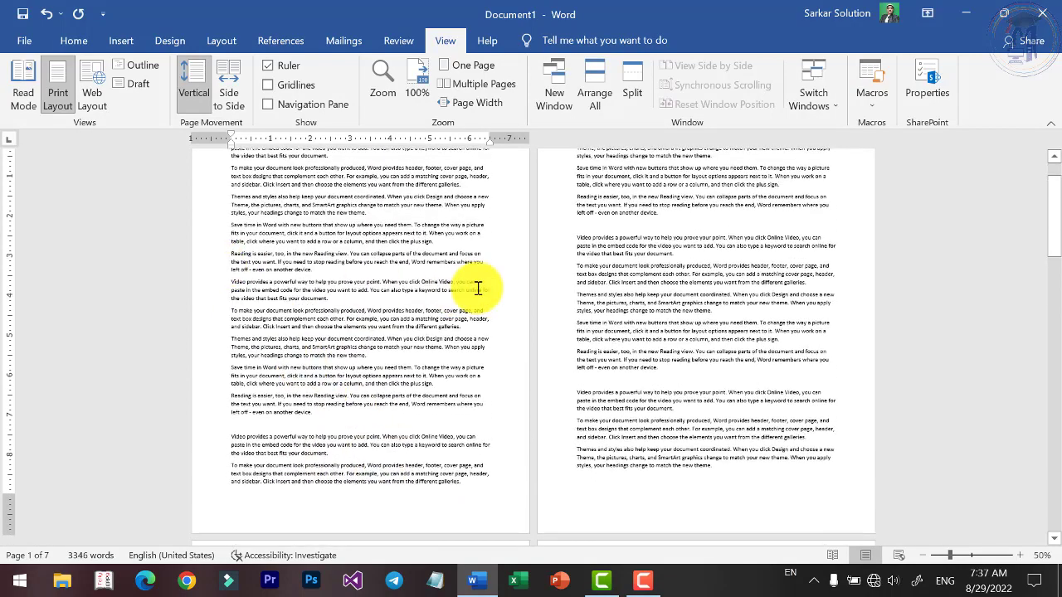
{"action": "scroll", "coordinate": [415, 285], "scroll_direction": "up", "scroll_amount": 2}
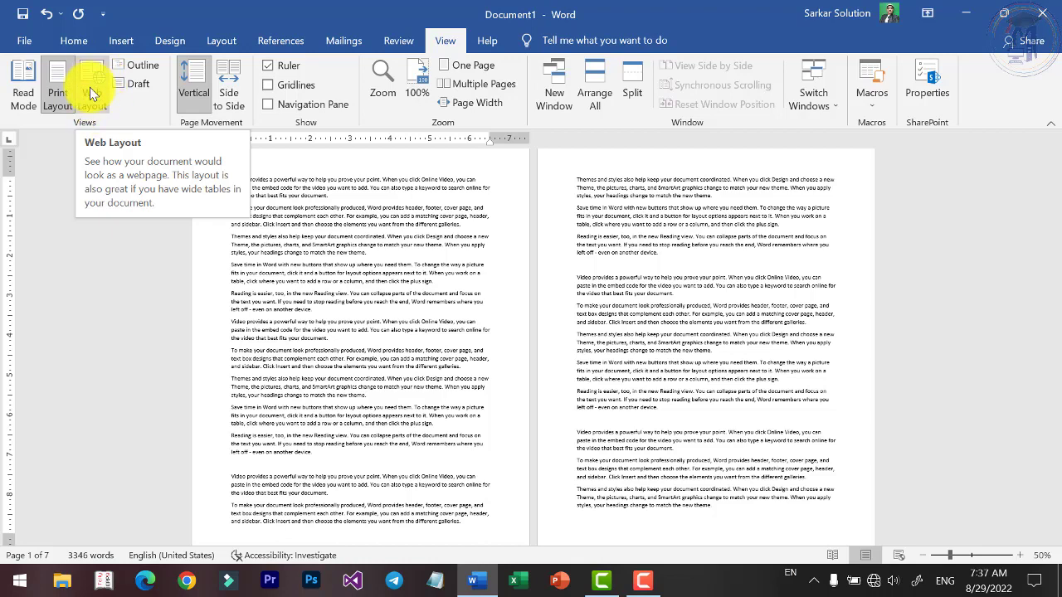
{"action": "left_click", "coordinate": [92, 93]}
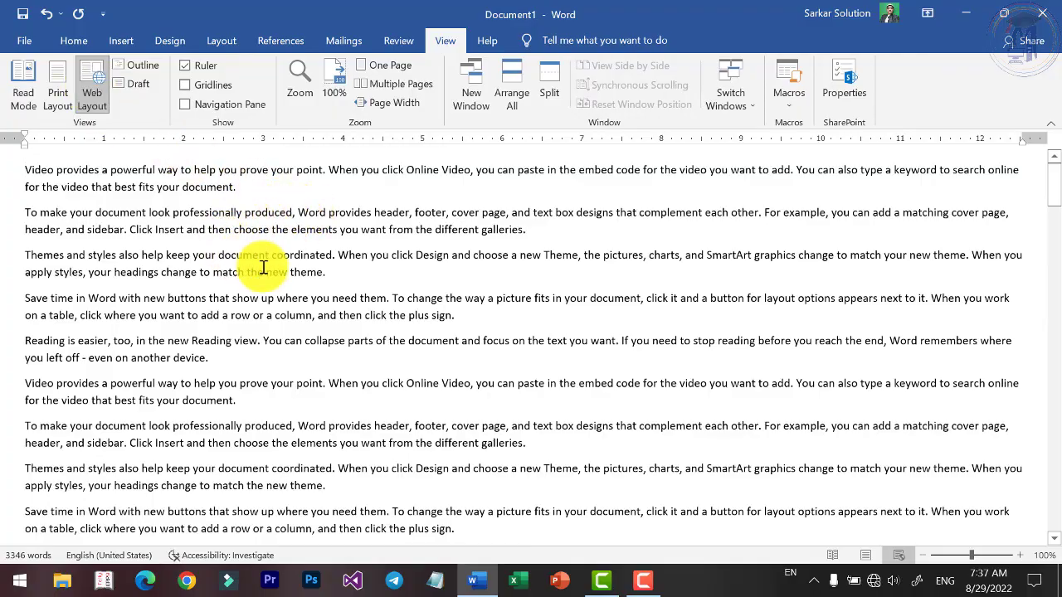
{"action": "scroll", "coordinate": [263, 267], "scroll_direction": "down", "scroll_amount": 5}
{"action": "scroll", "coordinate": [273, 266], "scroll_direction": "down", "scroll_amount": 5}
{"action": "scroll", "coordinate": [290, 273], "scroll_direction": "down", "scroll_amount": 5}
{"action": "scroll", "coordinate": [301, 274], "scroll_direction": "down", "scroll_amount": 5}
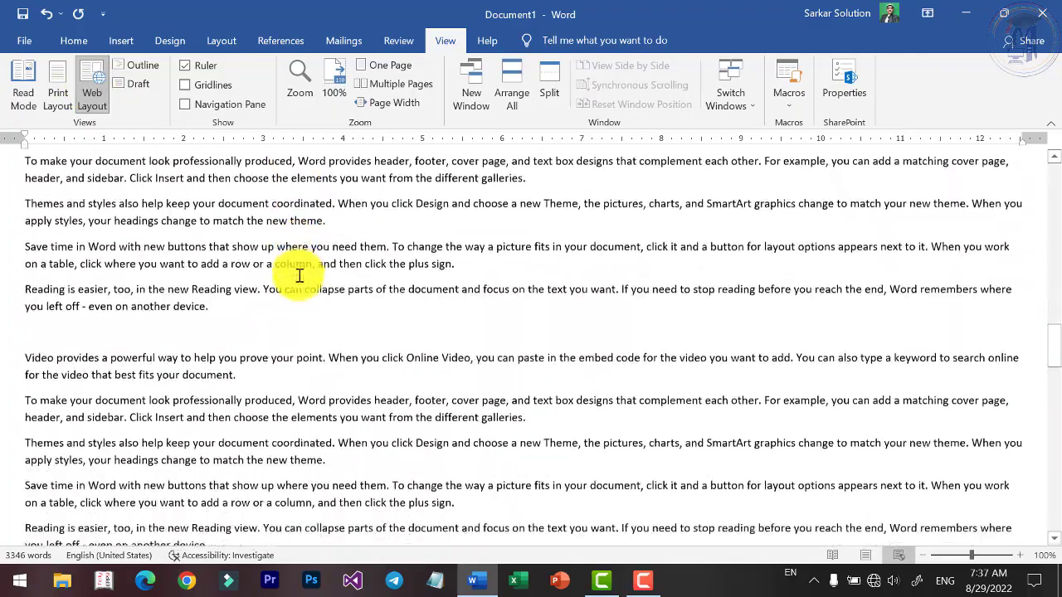
{"action": "scroll", "coordinate": [297, 274], "scroll_direction": "down", "scroll_amount": 5}
{"action": "scroll", "coordinate": [293, 275], "scroll_direction": "down", "scroll_amount": 5}
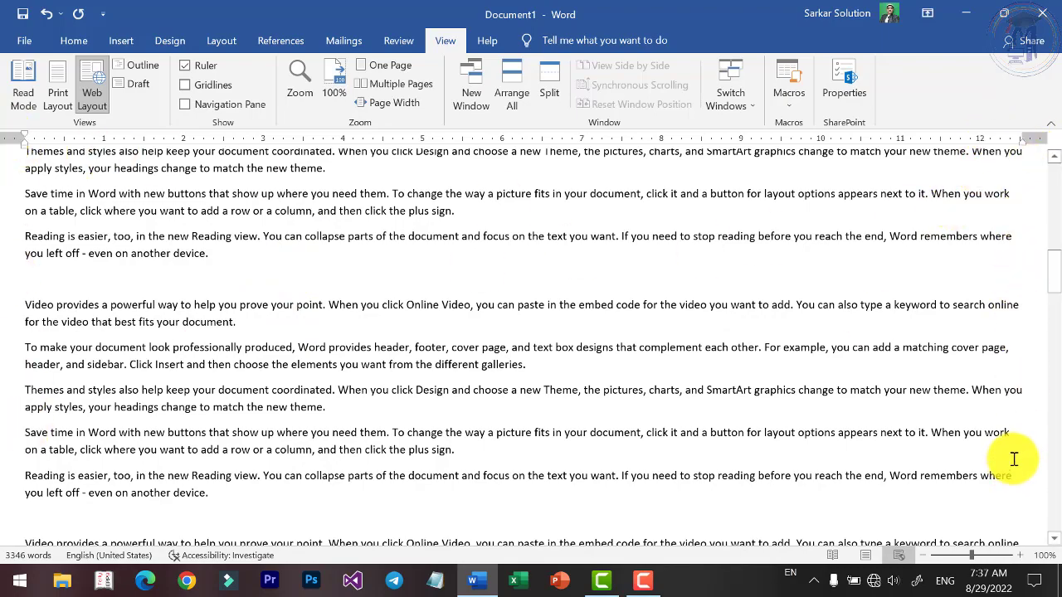
{"action": "scroll", "coordinate": [1016, 423], "scroll_direction": "down", "scroll_amount": 1}
{"action": "scroll", "coordinate": [1020, 381], "scroll_direction": "down", "scroll_amount": 4}
{"action": "scroll", "coordinate": [1019, 353], "scroll_direction": "down", "scroll_amount": 2}
{"action": "scroll", "coordinate": [1014, 340], "scroll_direction": "down", "scroll_amount": 3}
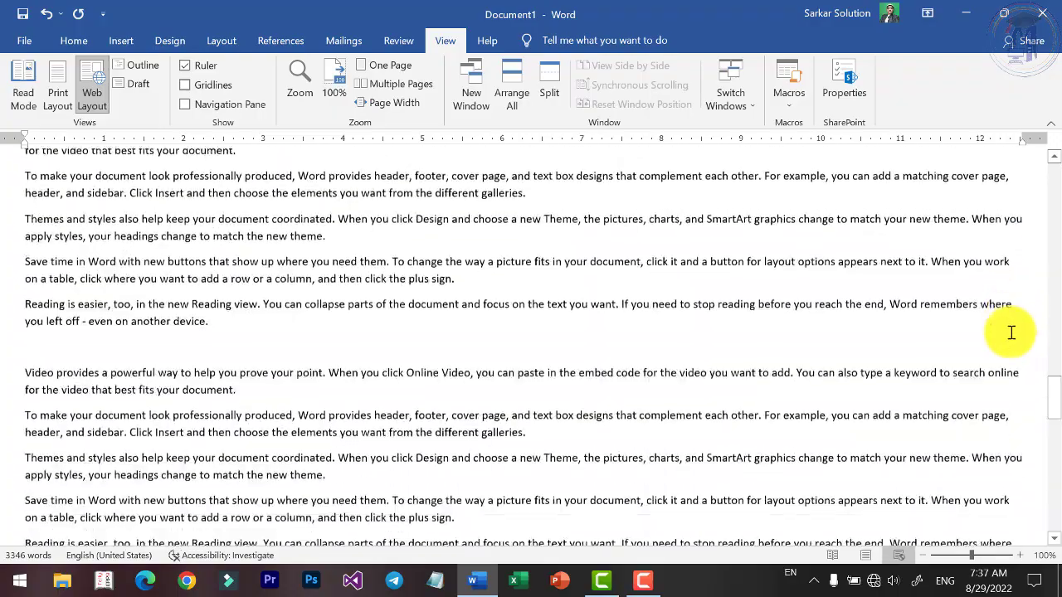
{"action": "scroll", "coordinate": [1011, 333], "scroll_direction": "down", "scroll_amount": 3}
{"action": "scroll", "coordinate": [996, 308], "scroll_direction": "down", "scroll_amount": 3}
{"action": "scroll", "coordinate": [885, 310], "scroll_direction": "down", "scroll_amount": 3}
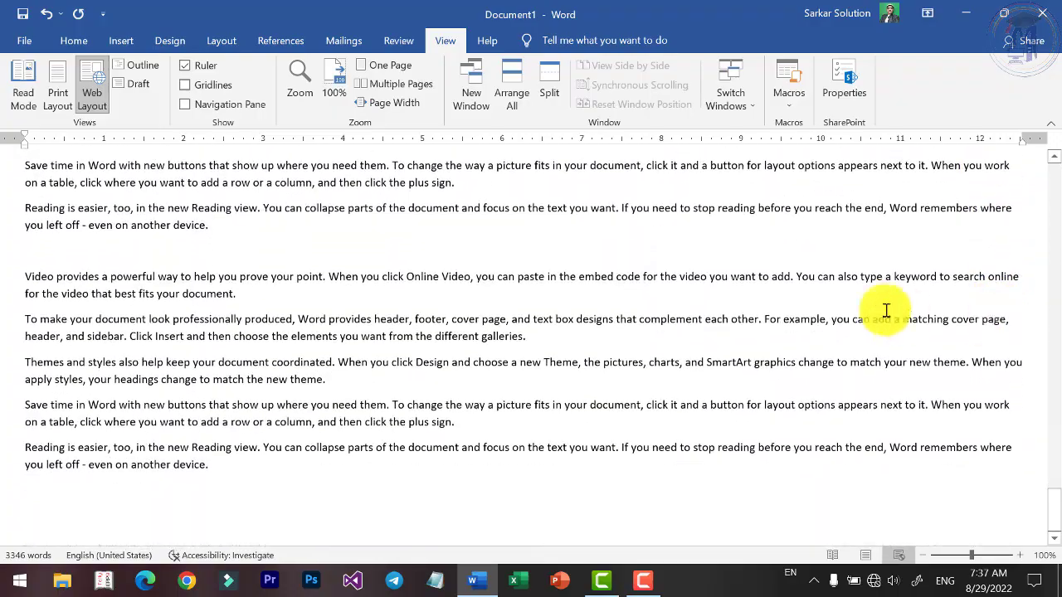
{"action": "scroll", "coordinate": [880, 319], "scroll_direction": "down", "scroll_amount": 3}
{"action": "scroll", "coordinate": [829, 307], "scroll_direction": "down", "scroll_amount": 2}
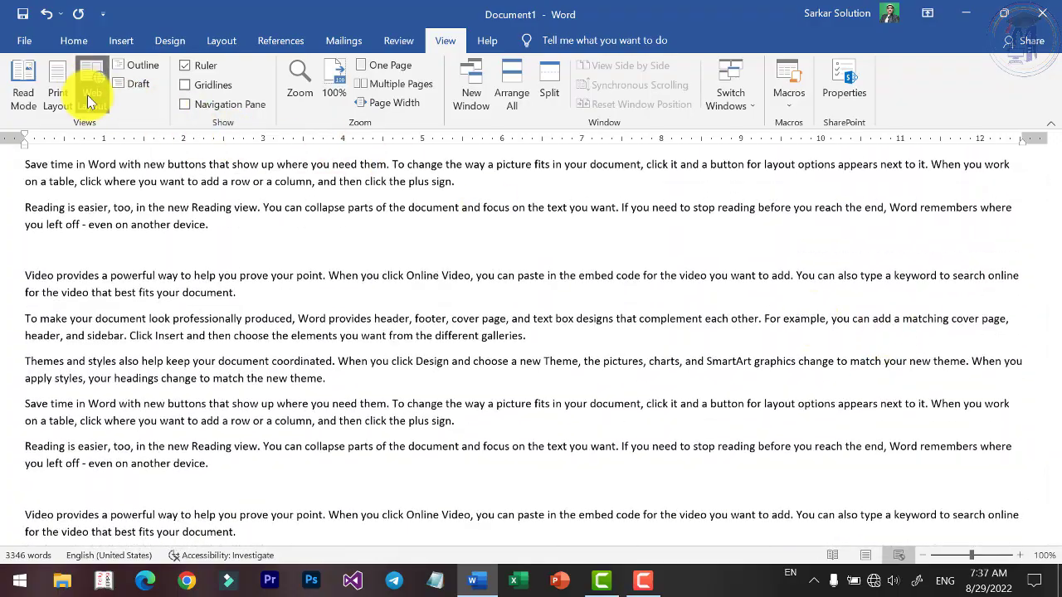
{"action": "left_click", "coordinate": [60, 91]}
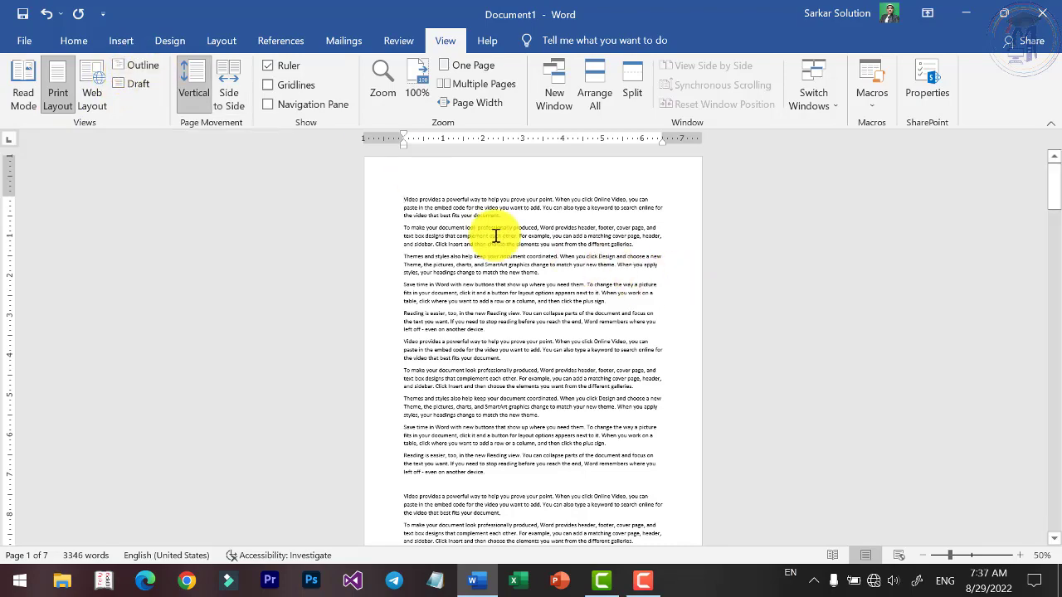
Type the lines SSW Education, Courses and Computer Basic above the first paragraph
{"action": "scroll", "coordinate": [490, 232], "scroll_direction": "up", "scroll_amount": 6, "text": "ctrl"}
{"action": "scroll", "coordinate": [488, 228], "scroll_direction": "up", "scroll_amount": 1, "text": "ctrl"}
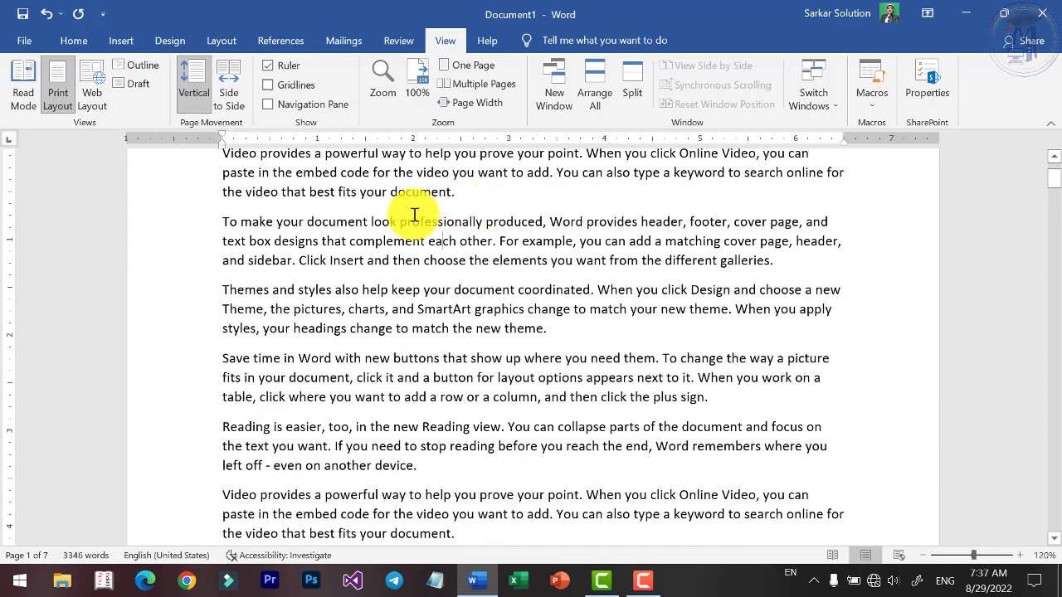
{"action": "scroll", "coordinate": [479, 224], "scroll_direction": "up", "scroll_amount": 2, "text": "ctrl"}
{"action": "scroll", "coordinate": [477, 222], "scroll_direction": "up", "scroll_amount": 5}
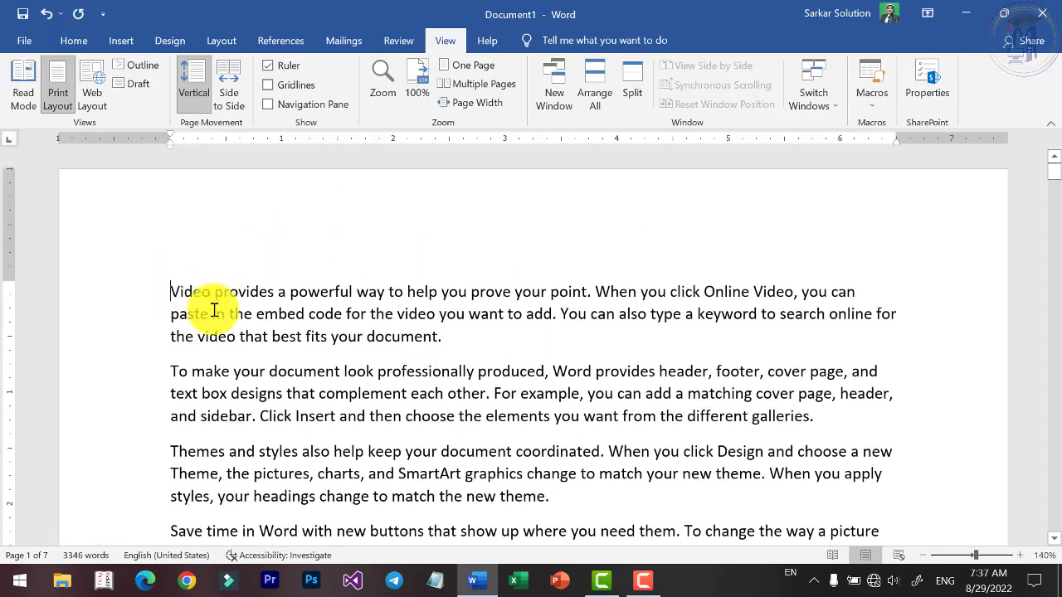
{"action": "key", "text": "Return"}
{"action": "type", "text": "SSW Educatio"}
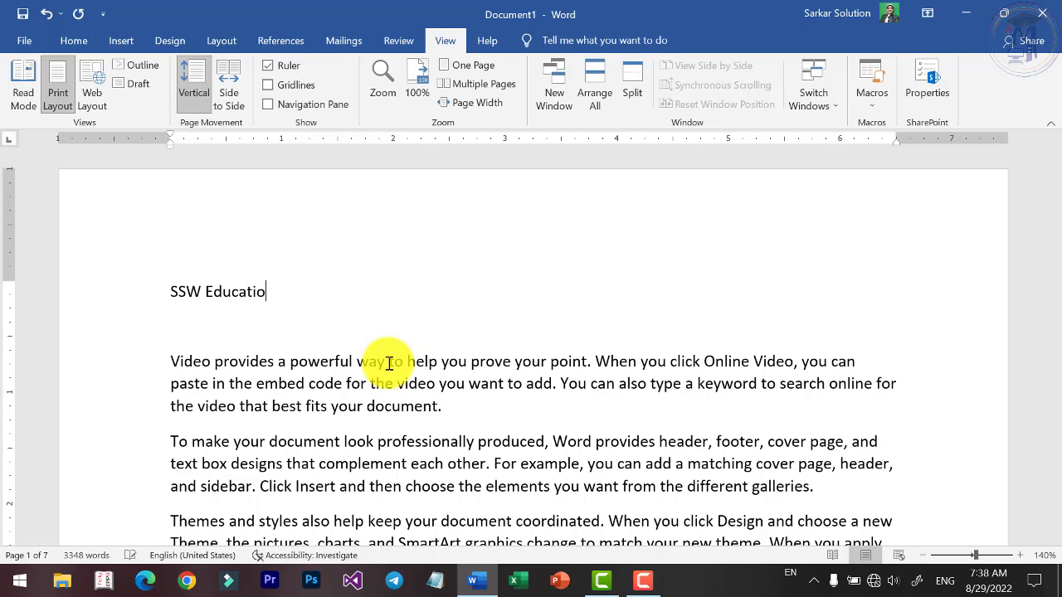
{"action": "type", "text": "n"}
{"action": "key", "text": "Return"}
{"action": "type", "text": "Courses"}
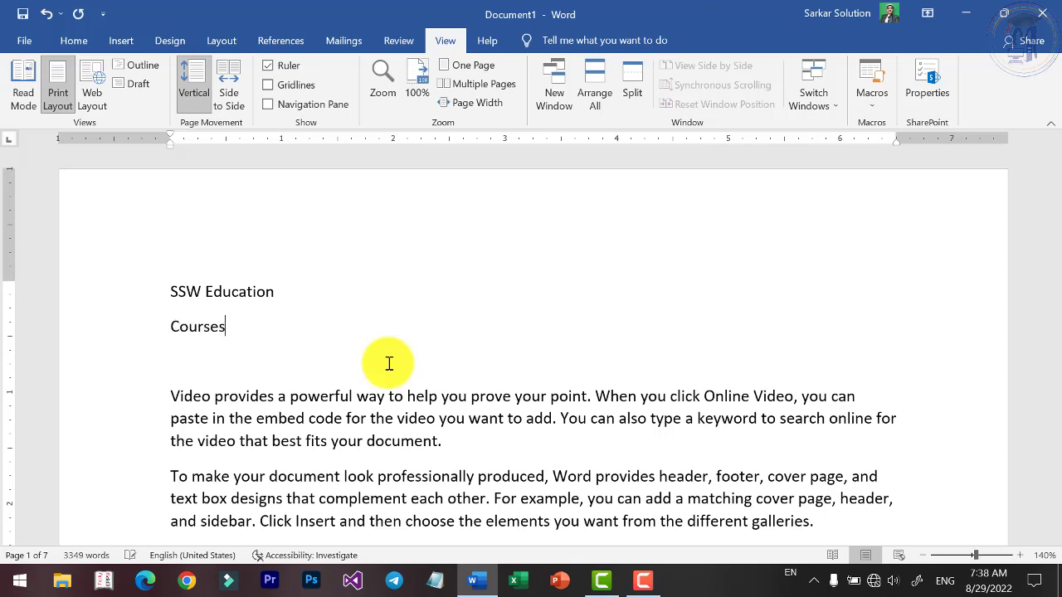
{"action": "key", "text": "Return"}
{"action": "type", "text": "Computer Basic"}
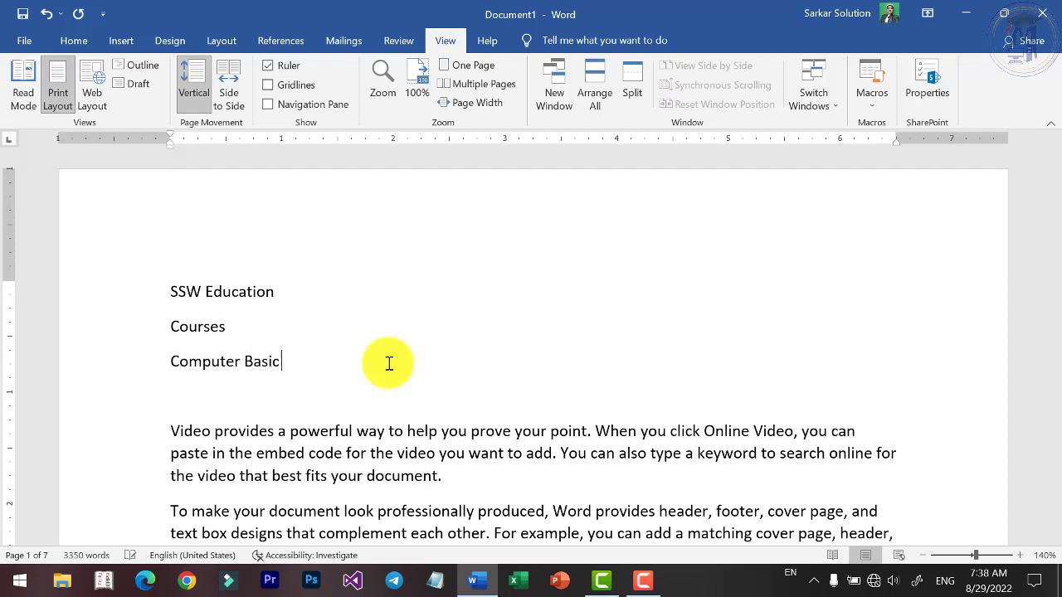
{"action": "key", "text": "Return"}
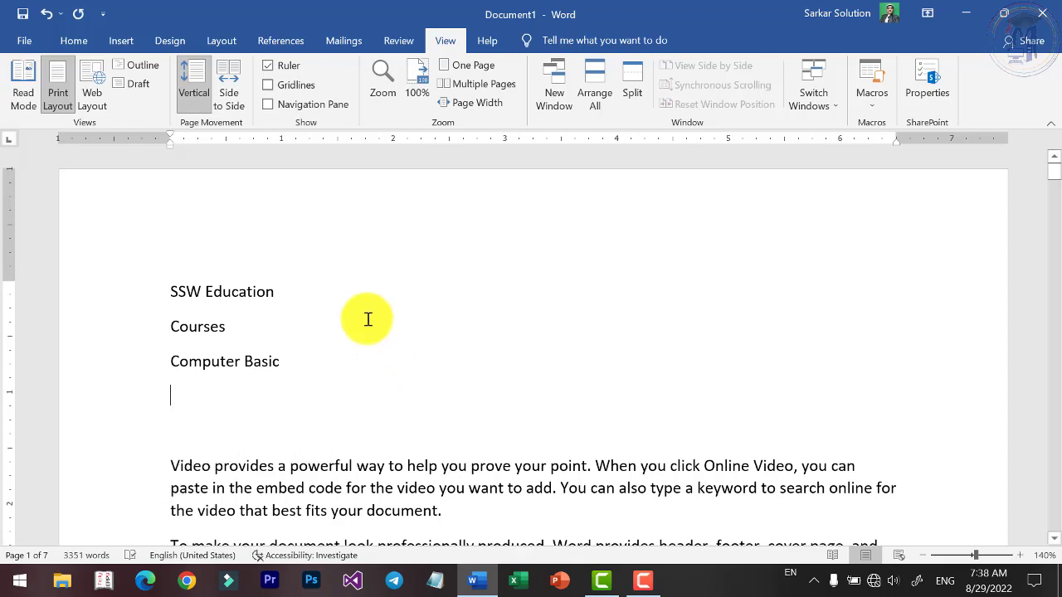
Add MS Office, DTP and Programming on separate lines below Computer Basic
{"action": "scroll", "coordinate": [398, 324], "scroll_direction": "up", "scroll_amount": 3, "text": "ctrl"}
{"action": "type", "text": "MS Office"}
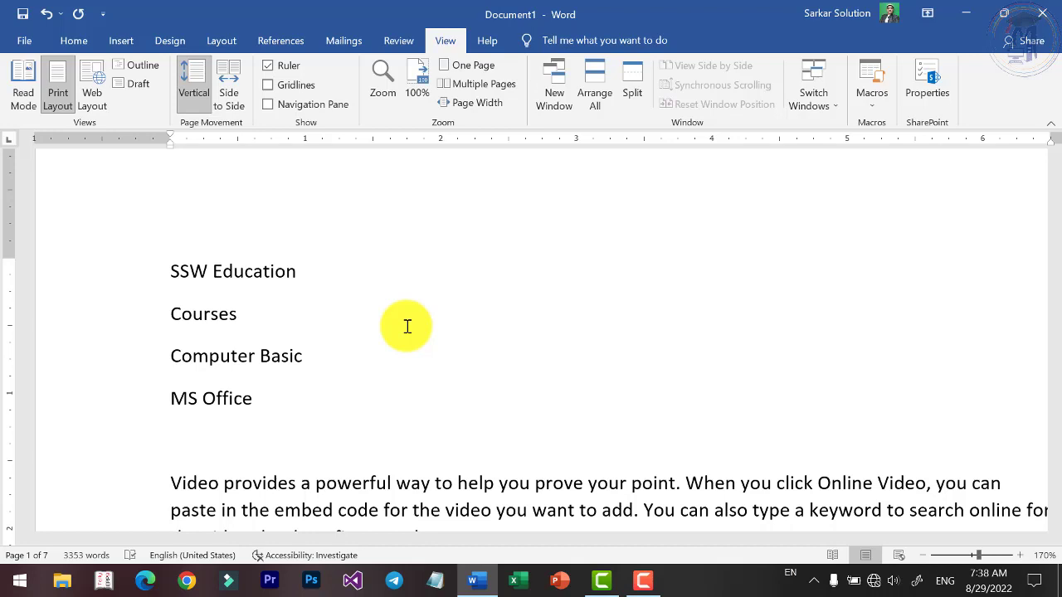
{"action": "key", "text": "Return"}
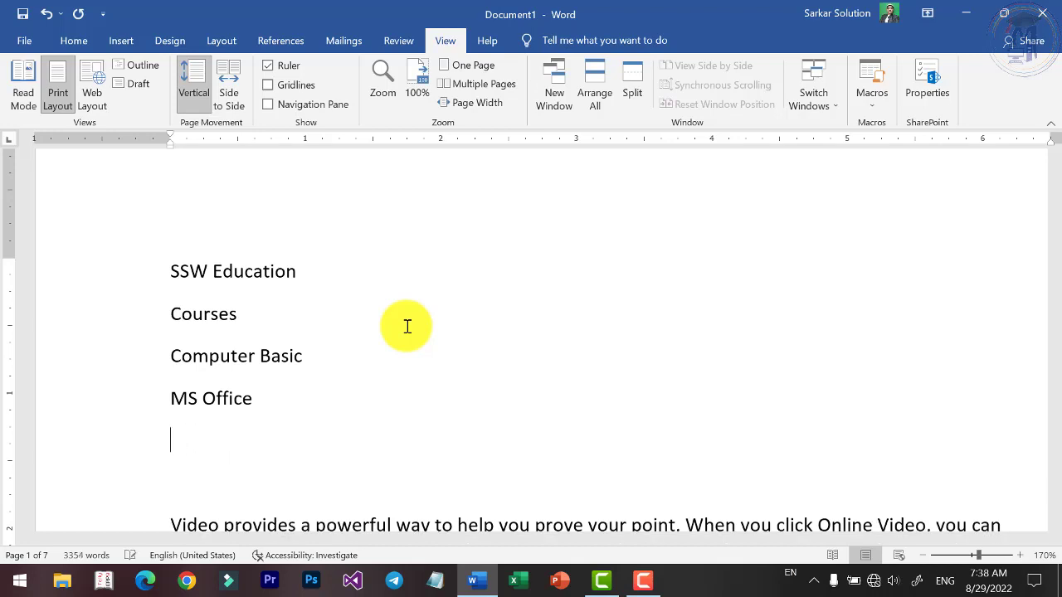
{"action": "type", "text": "DTP"}
{"action": "key", "text": "Return"}
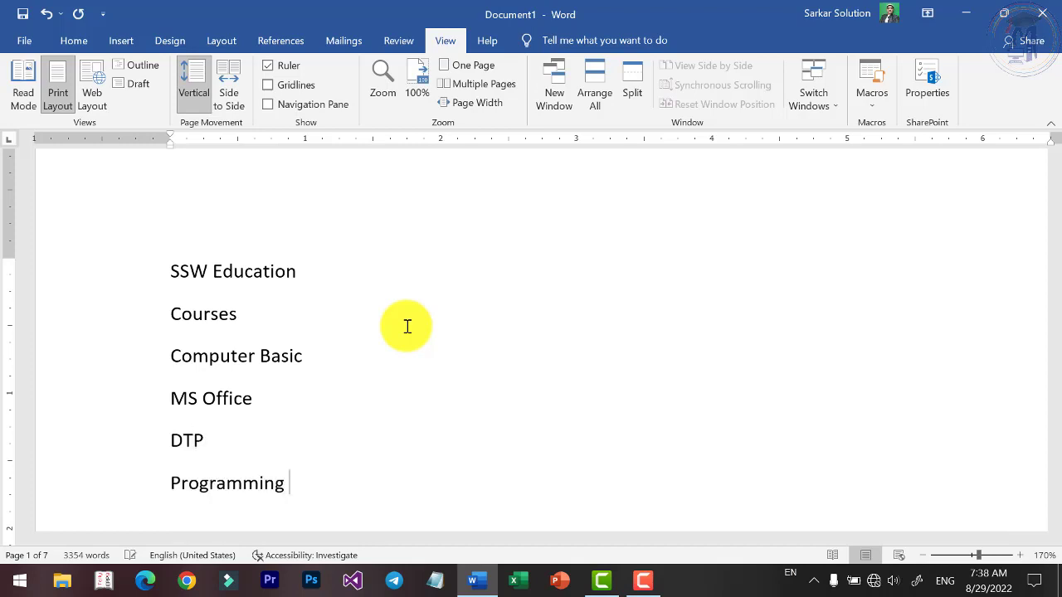
{"action": "left_click", "coordinate": [300, 357]}
{"action": "scroll", "coordinate": [274, 332], "scroll_direction": "down", "scroll_amount": 1}
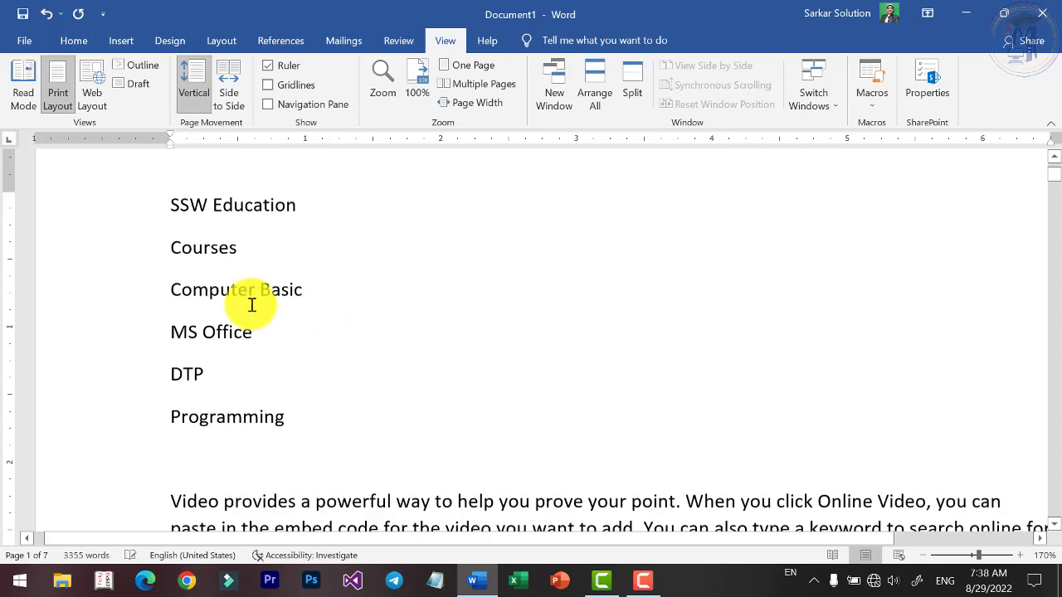
Style SSW Education as Heading 1, Courses as Heading 2 and the four courses as Heading 3
{"action": "triple_click", "coordinate": [199, 204]}
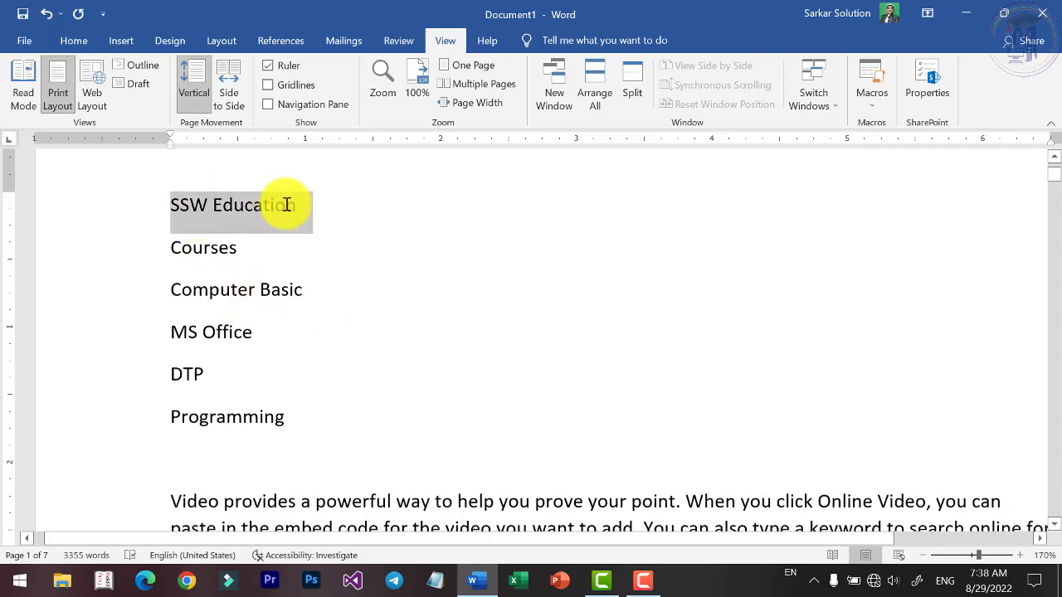
{"action": "left_click", "coordinate": [74, 44]}
{"action": "left_click", "coordinate": [724, 93]}
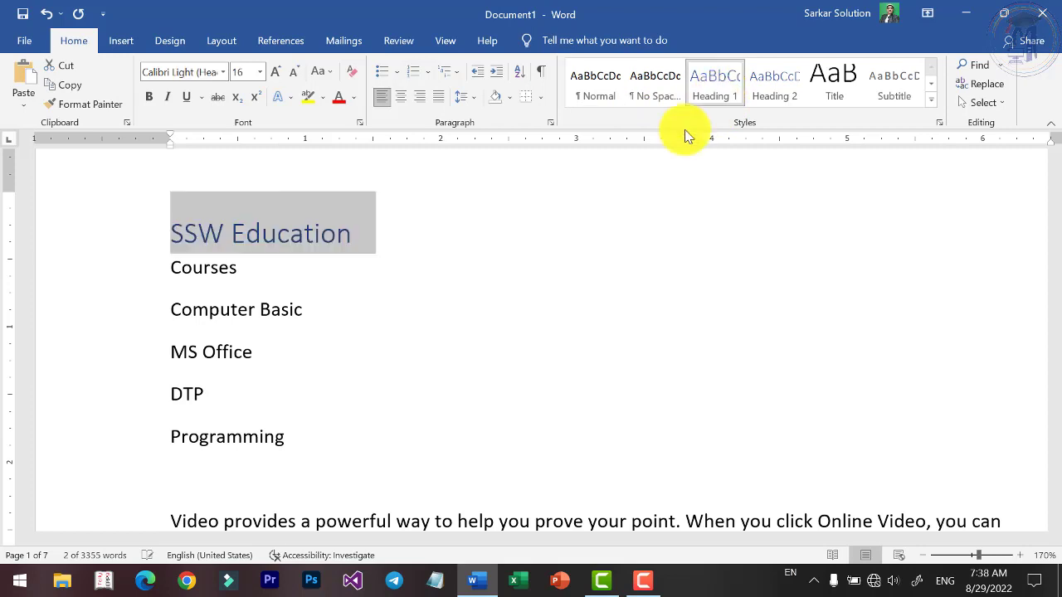
{"action": "left_click", "coordinate": [189, 268]}
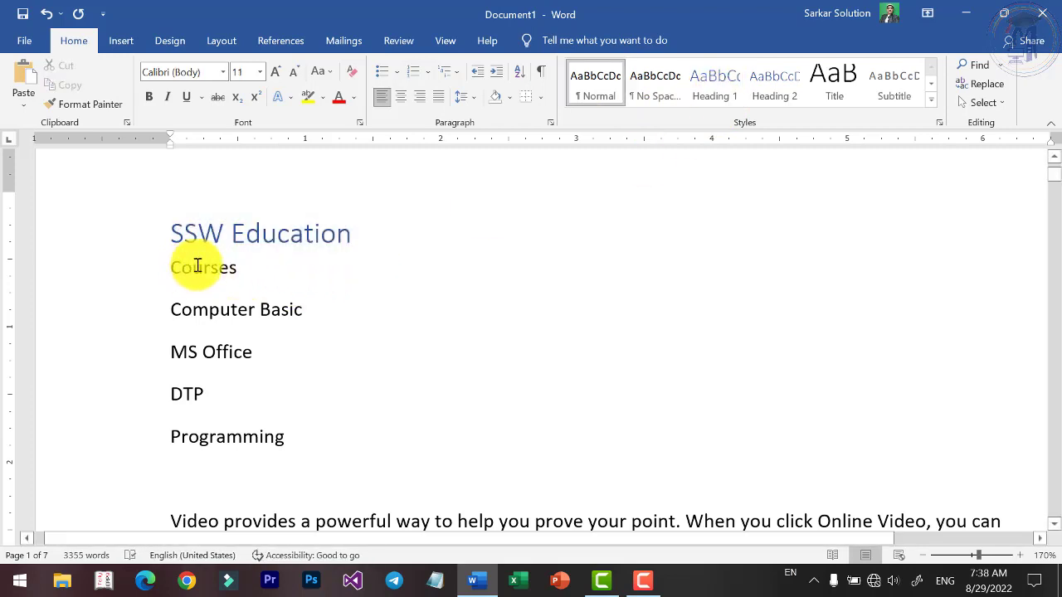
{"action": "left_click", "coordinate": [763, 88]}
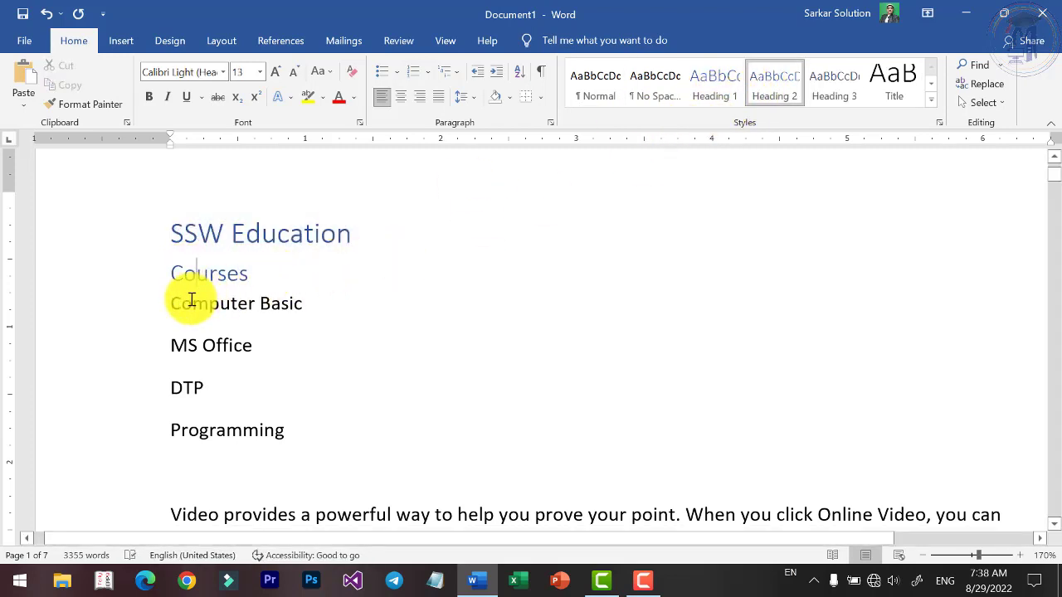
{"action": "left_click_drag", "start_coordinate": [171, 304], "coordinate": [297, 433]}
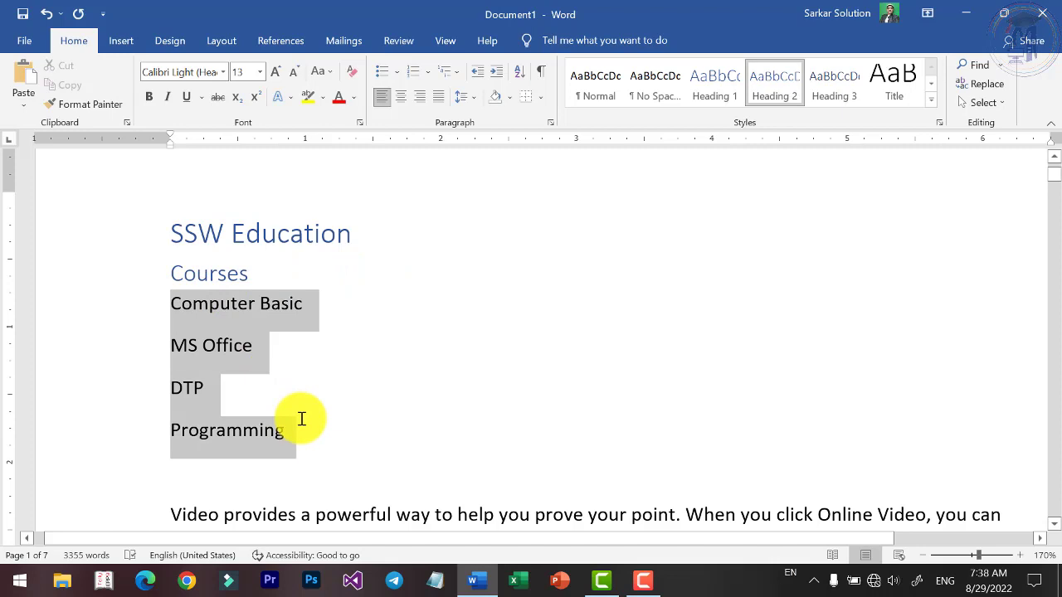
{"action": "left_click", "coordinate": [820, 83]}
Add Hardware, Software and Programming under Computer Basic as italic Heading 4 lines
{"action": "left_click", "coordinate": [324, 312]}
{"action": "mouse_move", "coordinate": [380, 341]}
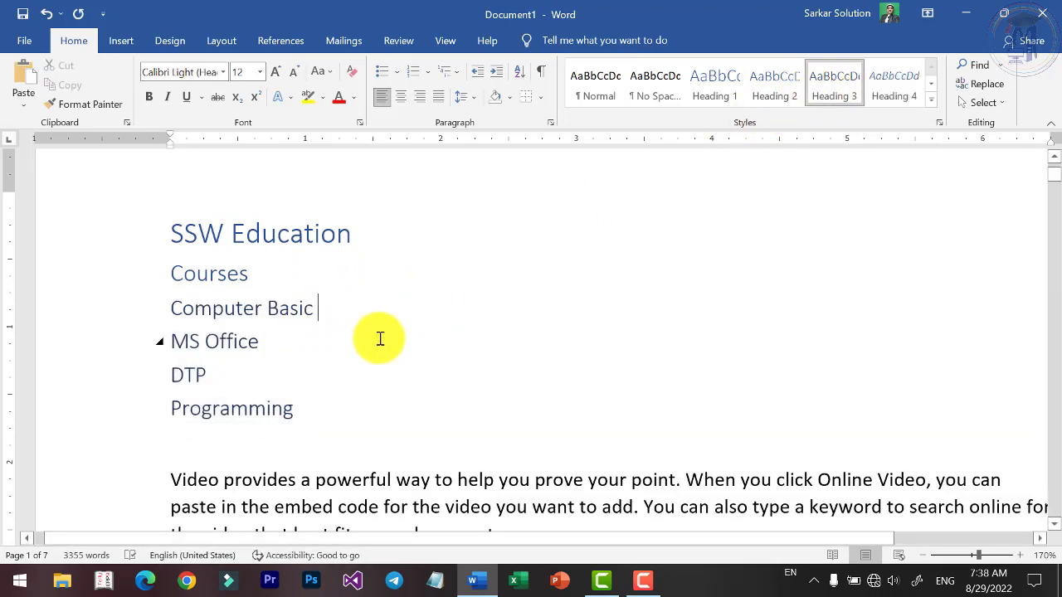
{"action": "key", "text": "Return"}
{"action": "type", "text": "Hardware"}
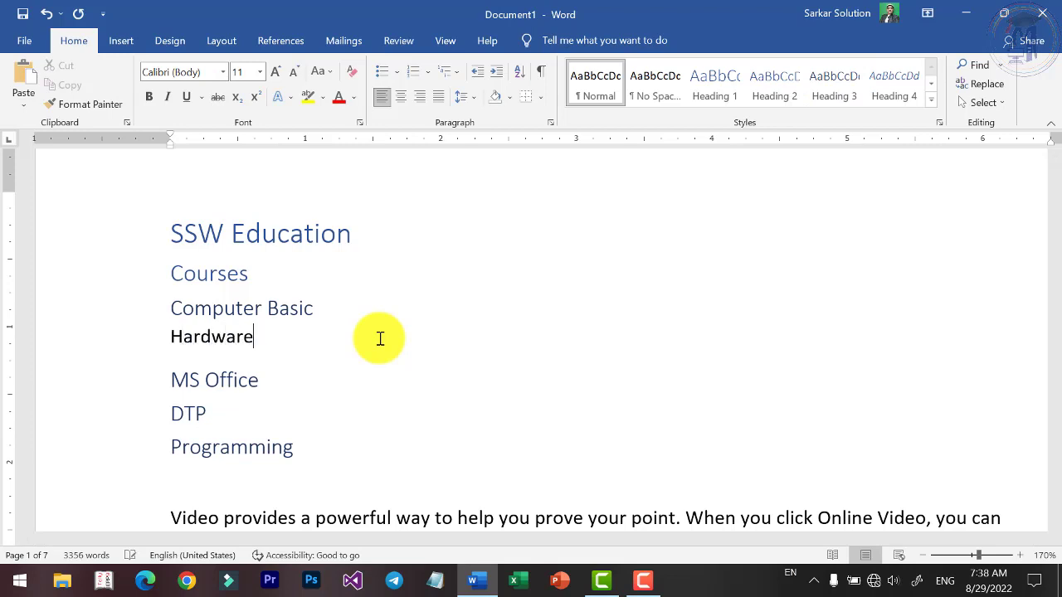
{"action": "key", "text": "Return"}
{"action": "type", "text": "Software"}
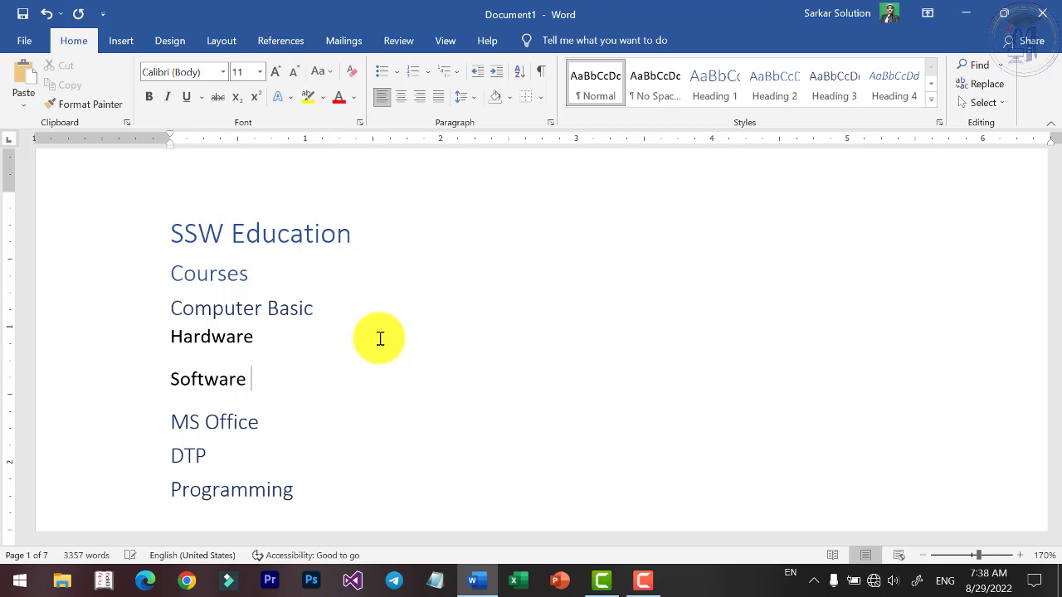
{"action": "key", "text": "Return"}
{"action": "type", "text": "Programming"}
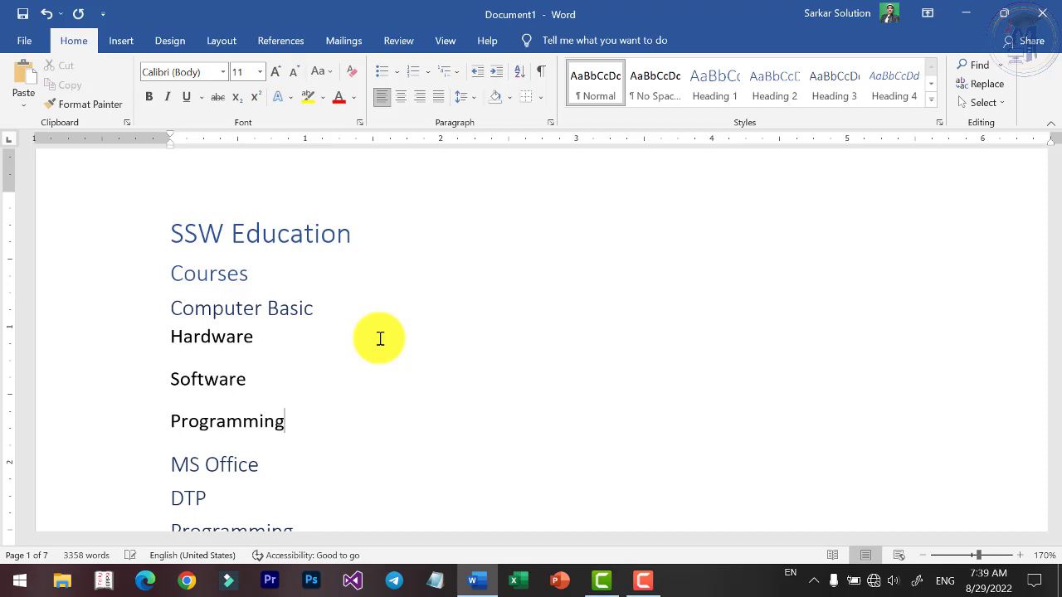
{"action": "left_click_drag", "start_coordinate": [285, 421], "coordinate": [135, 351]}
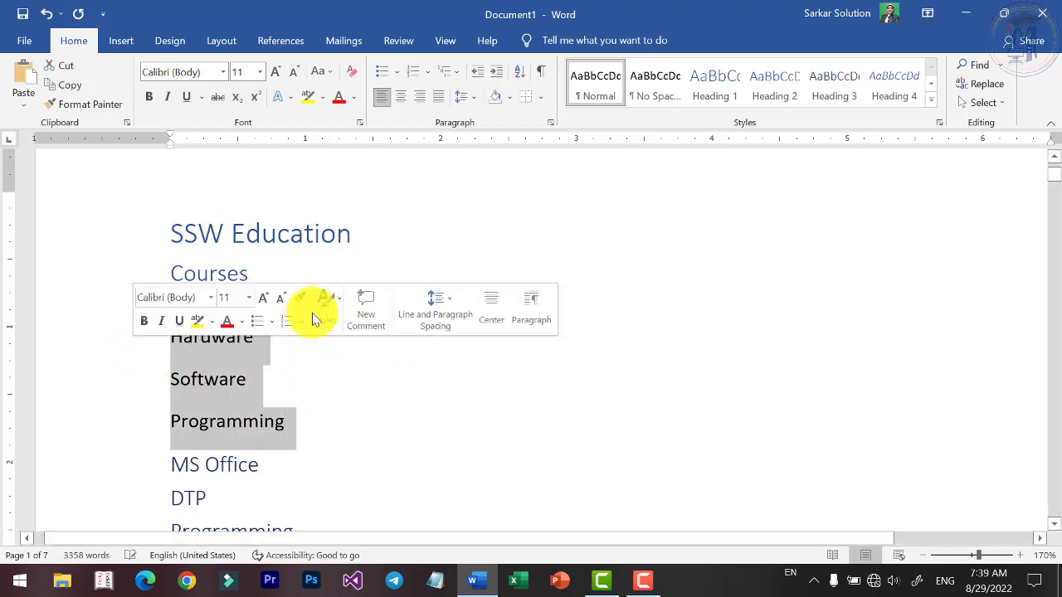
{"action": "left_click", "coordinate": [894, 87]}
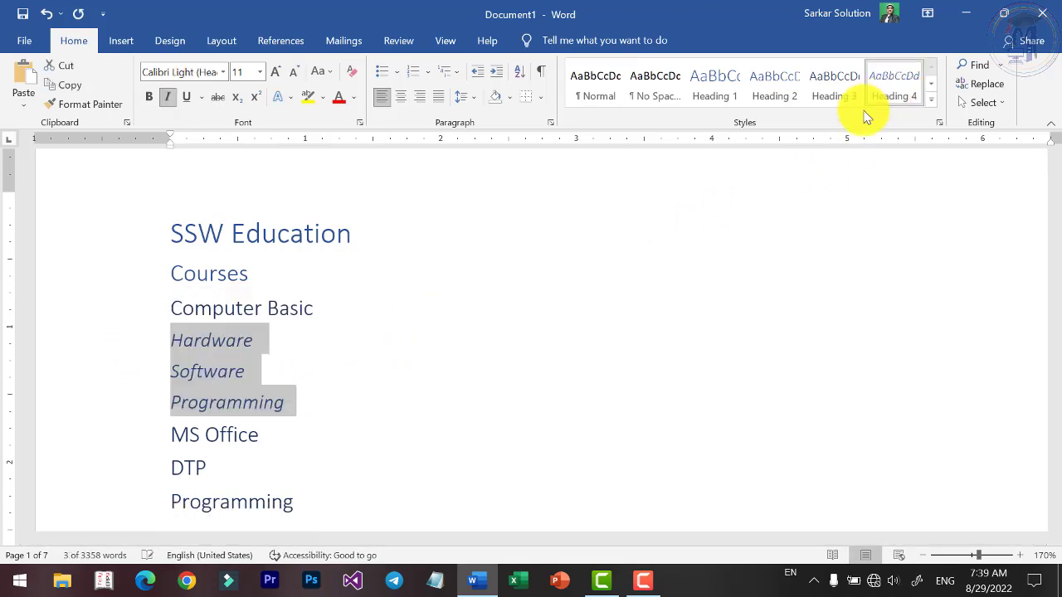
{"action": "left_click", "coordinate": [274, 365]}
Check the styles applied to the SSW Education title and the Courses line
{"action": "scroll", "coordinate": [273, 360], "scroll_direction": "down", "scroll_amount": 2}
{"action": "scroll", "coordinate": [272, 360], "scroll_direction": "up", "scroll_amount": 2}
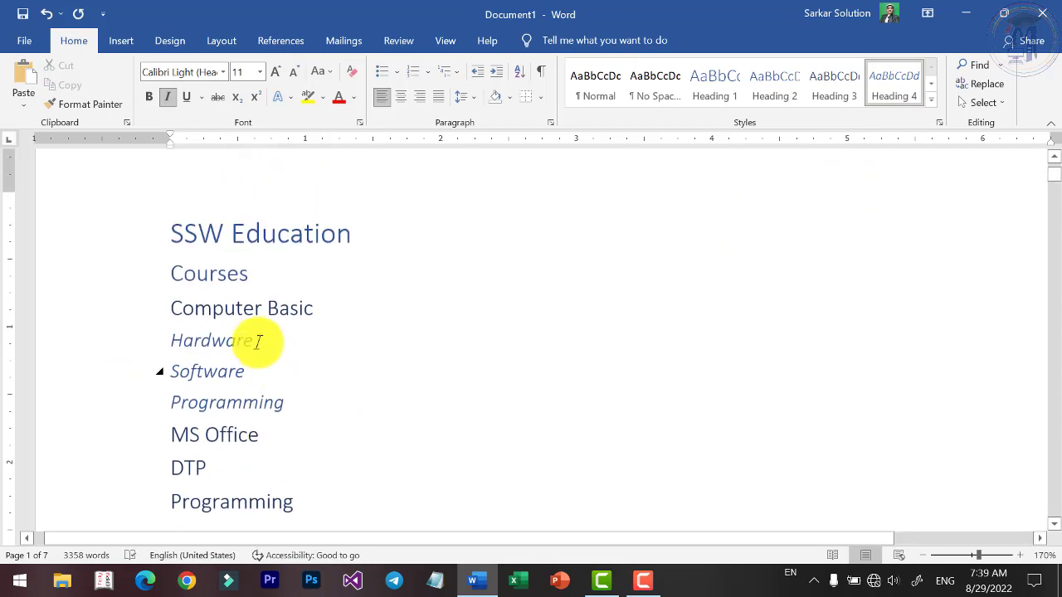
{"action": "left_click", "coordinate": [194, 232]}
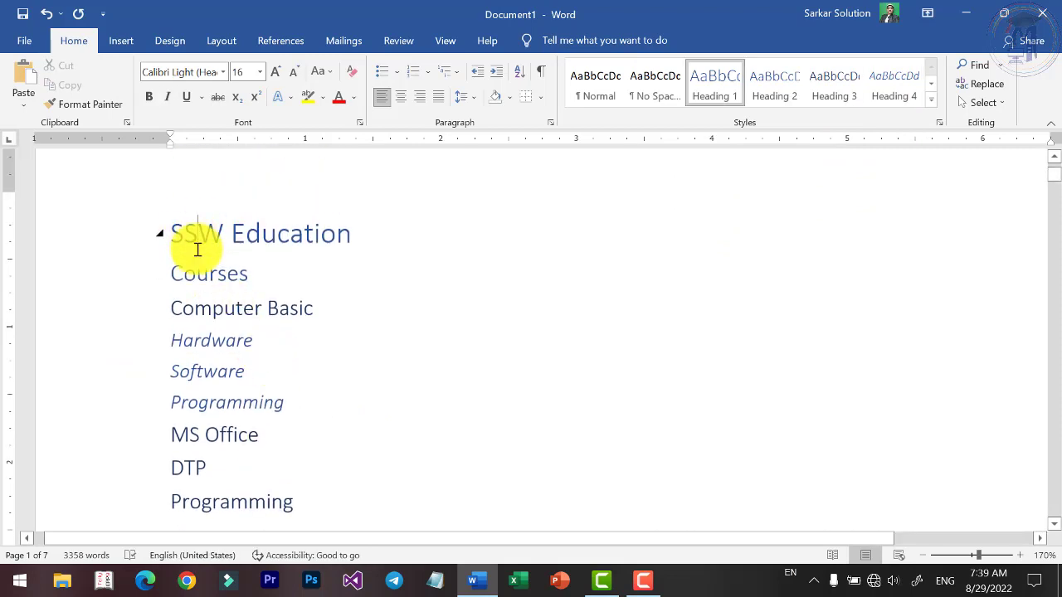
{"action": "left_click", "coordinate": [192, 274]}
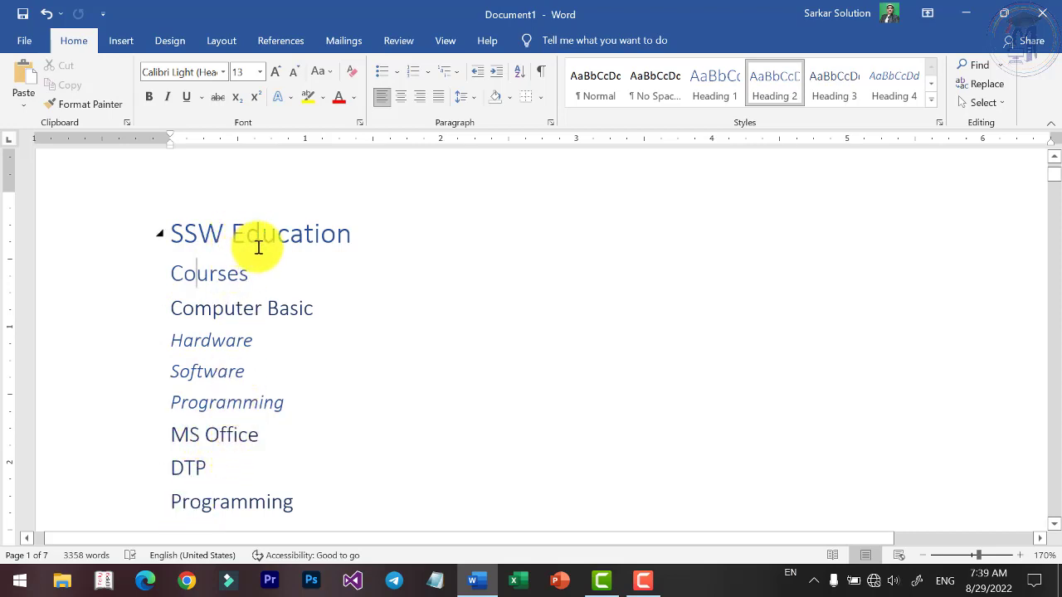
Switch the document to Outline view from the View tab
{"action": "left_click", "coordinate": [446, 41]}
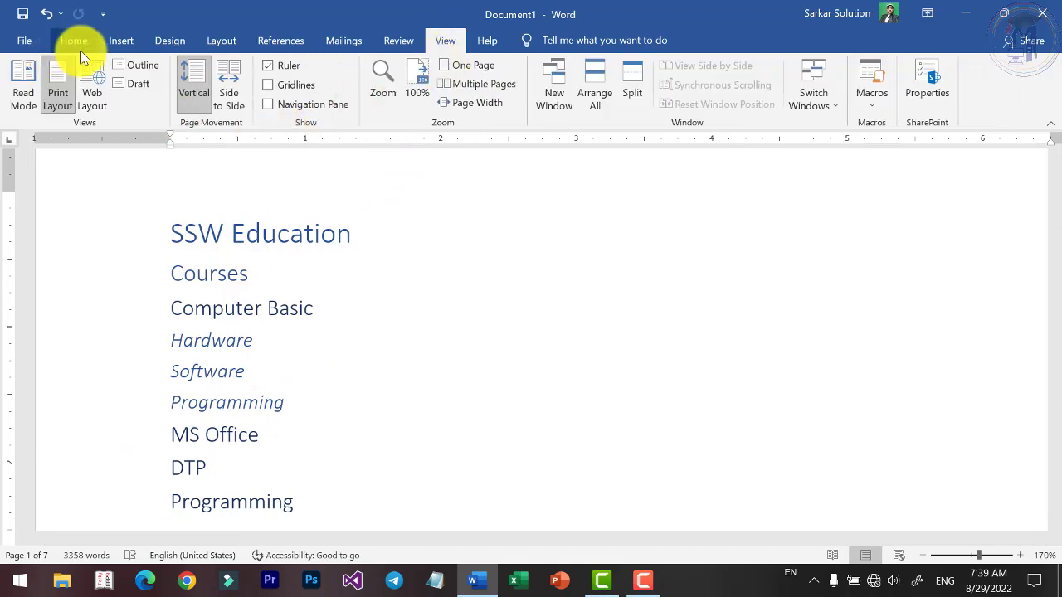
{"action": "left_click", "coordinate": [138, 66]}
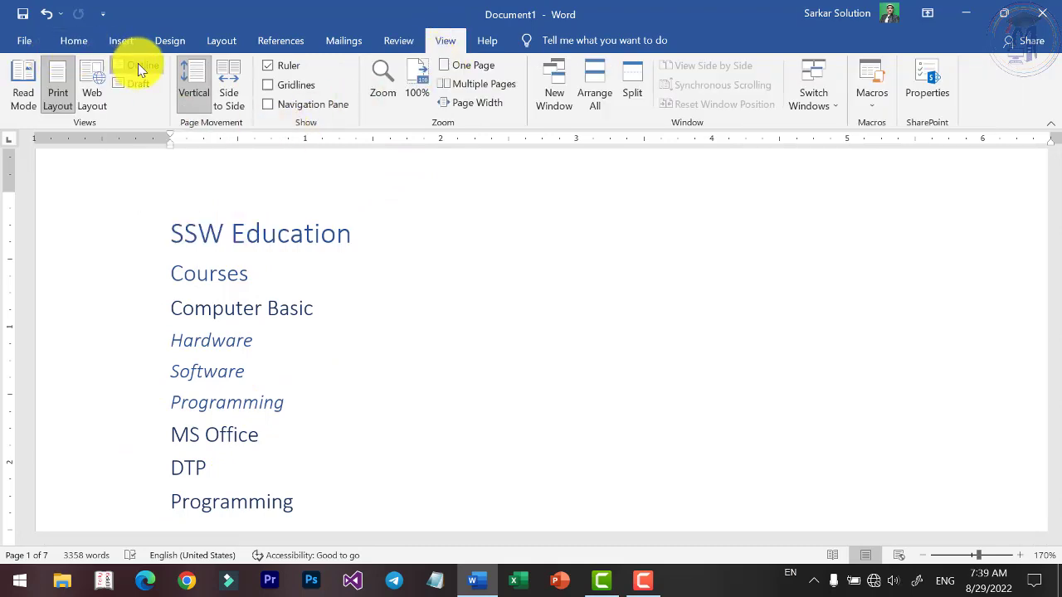
{"action": "scroll", "coordinate": [66, 174], "scroll_direction": "up", "scroll_amount": 4, "text": "ctrl"}
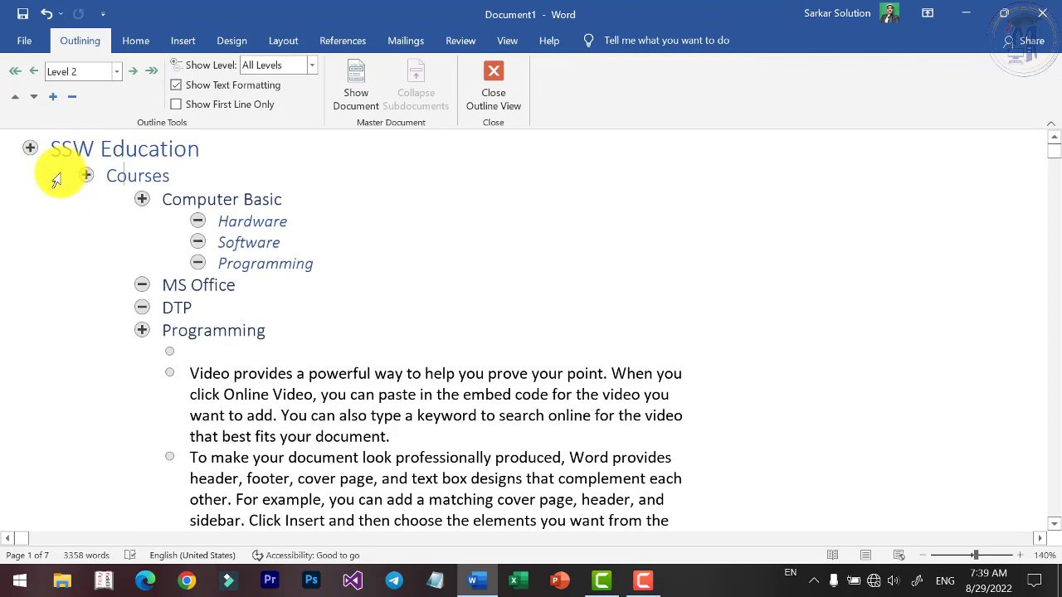
{"action": "scroll", "coordinate": [120, 207], "scroll_direction": "up", "scroll_amount": 3, "text": "ctrl"}
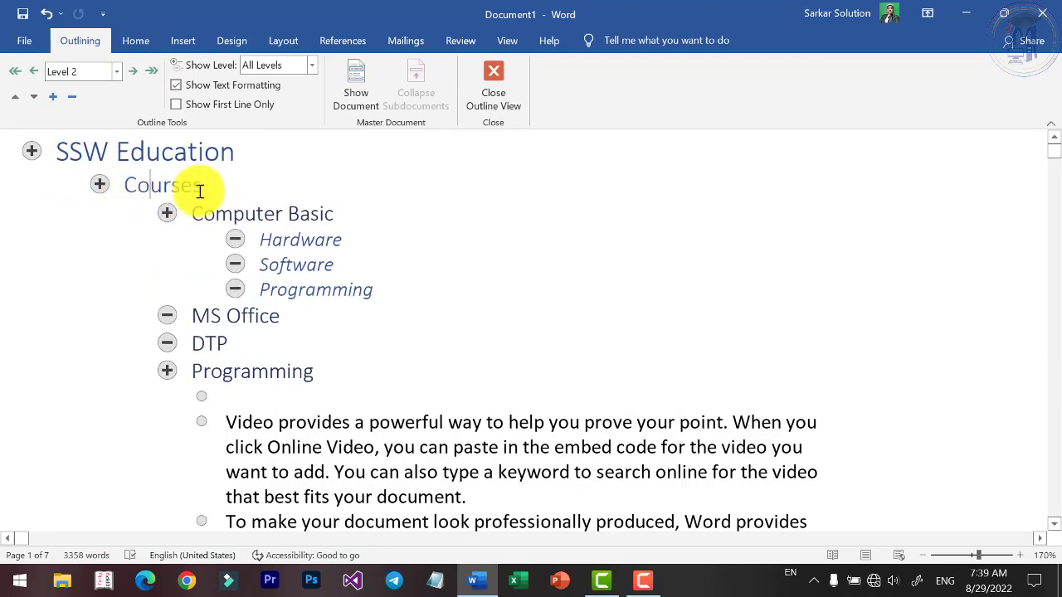
Copy the 'Video provides…' paragraph in as body text under Hardware
{"action": "left_click", "coordinate": [344, 239]}
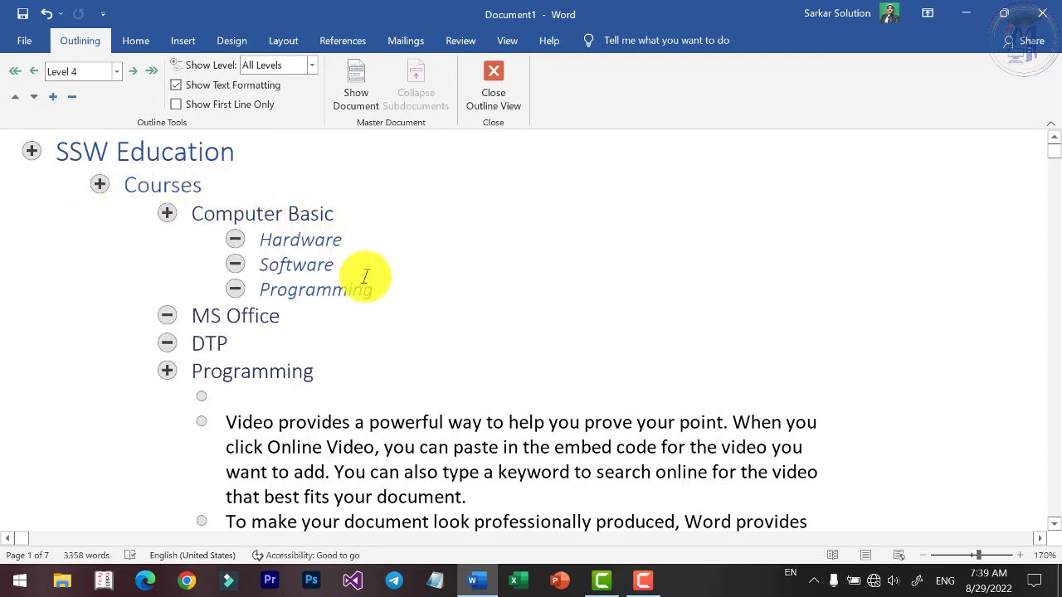
{"action": "key", "text": "Return"}
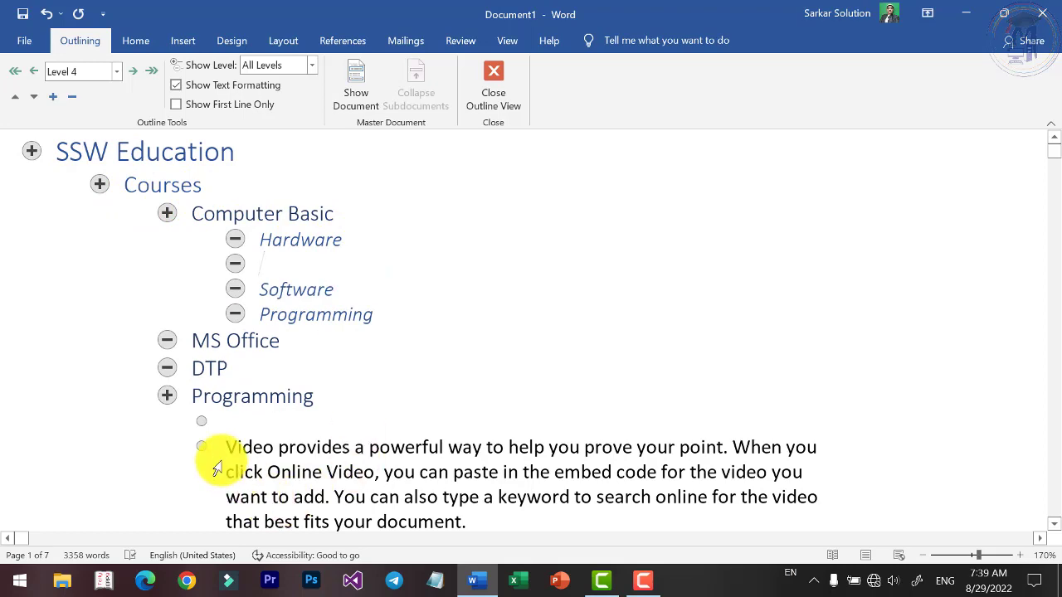
{"action": "left_click_drag", "start_coordinate": [220, 466], "coordinate": [368, 472]}
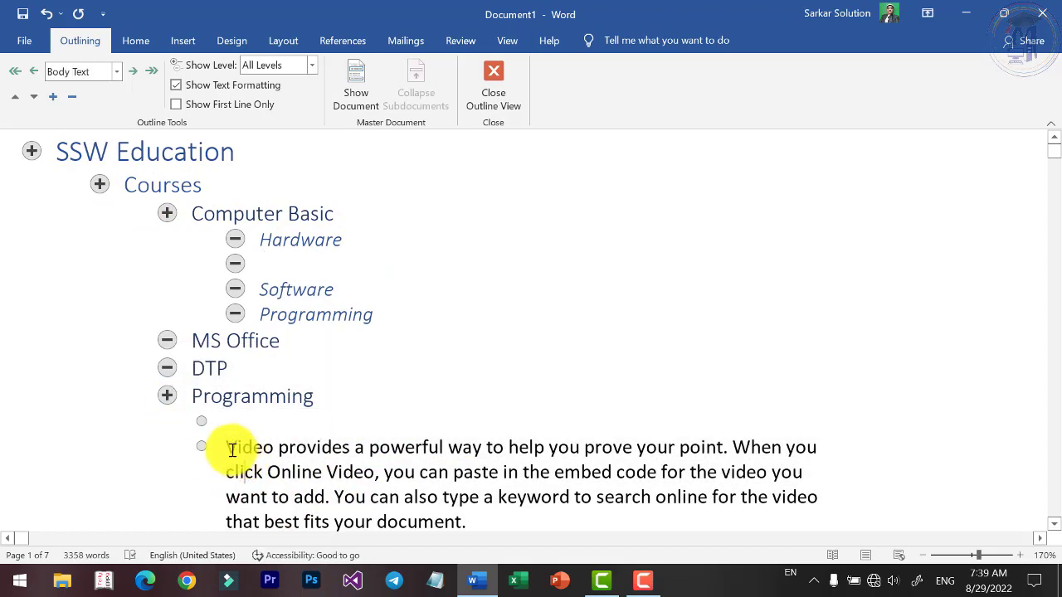
{"action": "mouse_move", "coordinate": [227, 448]}
{"action": "left_mouse_down"}
{"action": "mouse_move", "coordinate": [459, 384]}
{"action": "mouse_move", "coordinate": [461, 365]}
{"action": "left_mouse_up"}
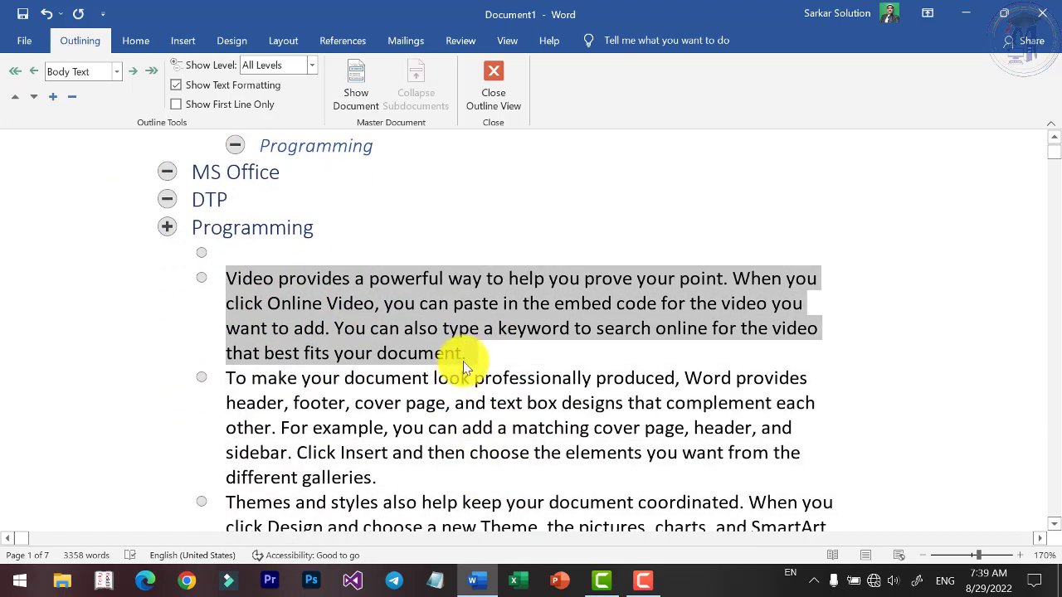
{"action": "key", "text": "ctrl+c"}
{"action": "scroll", "coordinate": [424, 379], "scroll_direction": "up", "scroll_amount": 3}
{"action": "left_click", "coordinate": [301, 265]}
{"action": "key", "text": "ctrl+v"}
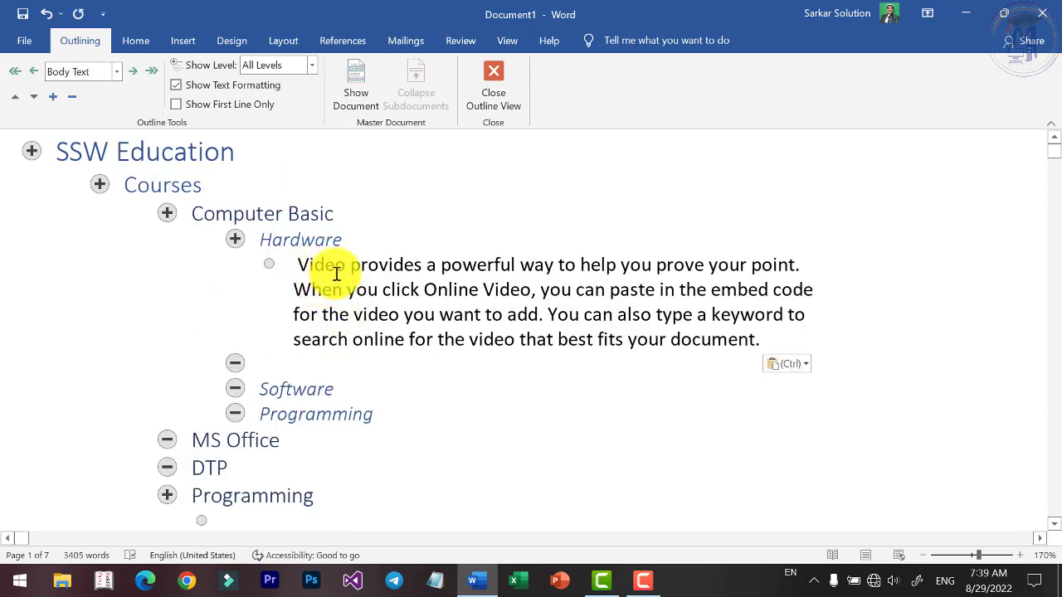
{"action": "key", "text": "BackSpace"}
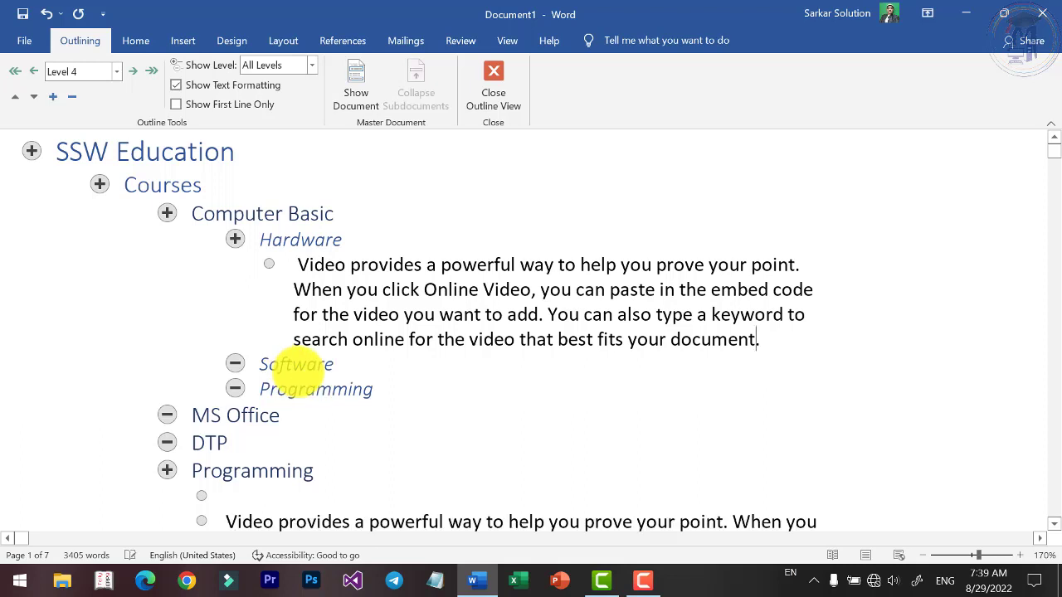
Select the Hardware, Computer Basic and Software outline items and their body text
{"action": "left_click", "coordinate": [413, 266]}
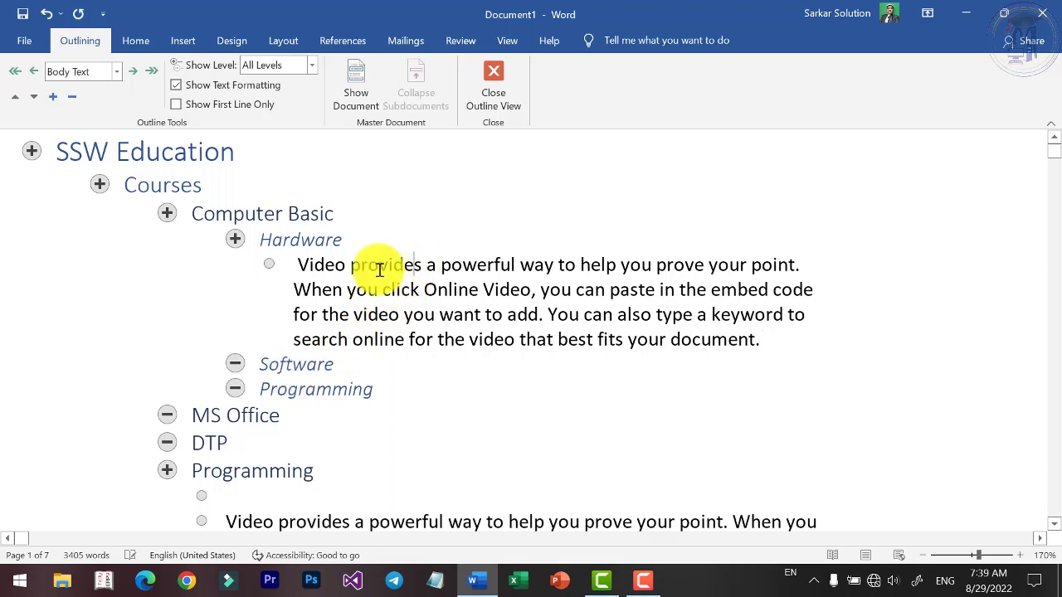
{"action": "left_click", "coordinate": [235, 239]}
{"action": "left_click", "coordinate": [163, 214]}
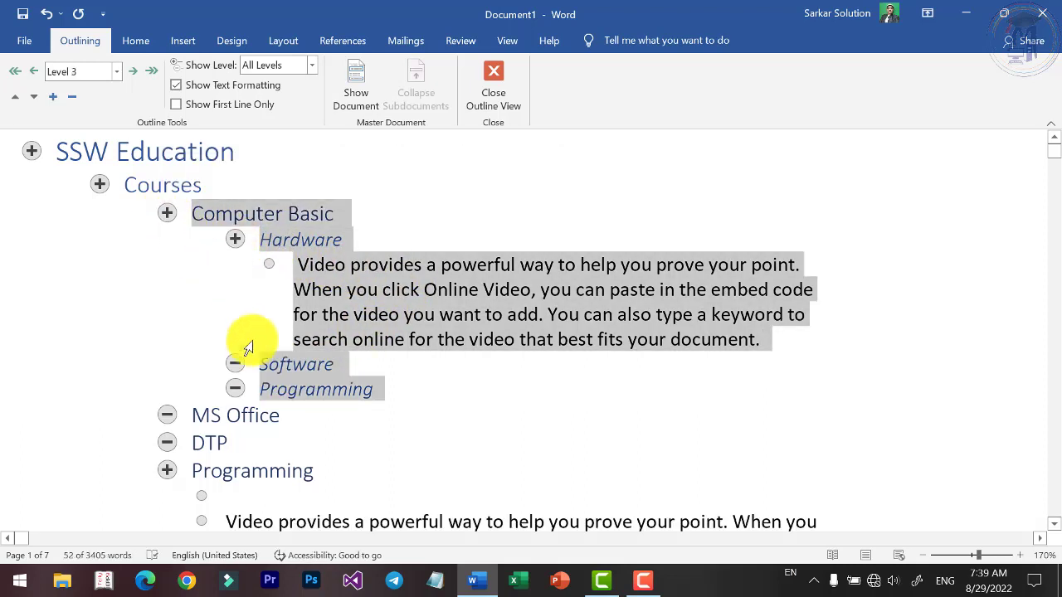
{"action": "left_click", "coordinate": [235, 362]}
{"action": "left_click", "coordinate": [165, 262]}
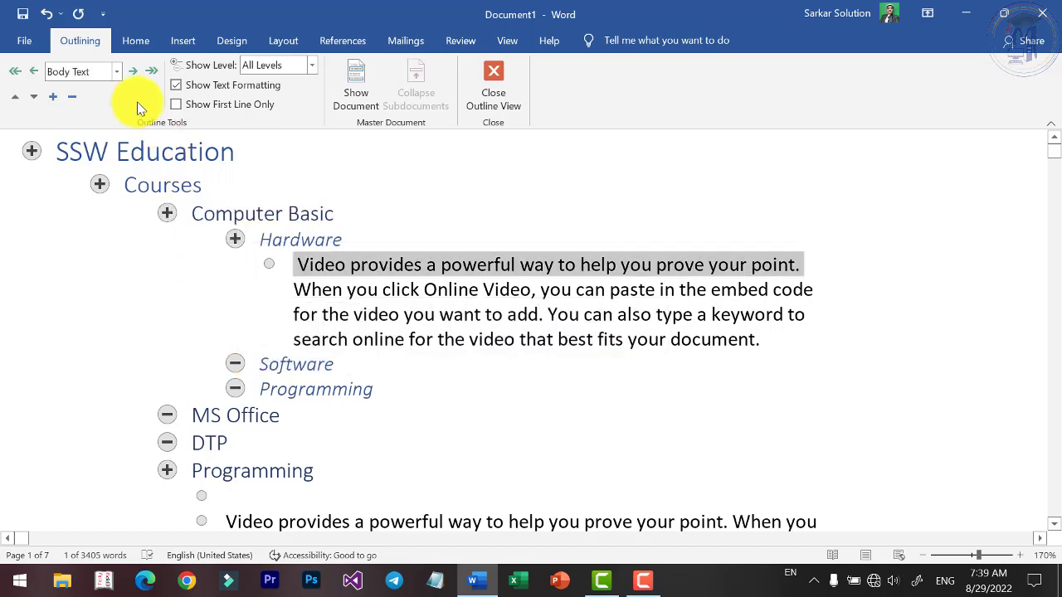
Return briefly to Print Layout, then put the course outline back in Outline view
{"action": "left_click", "coordinate": [489, 83]}
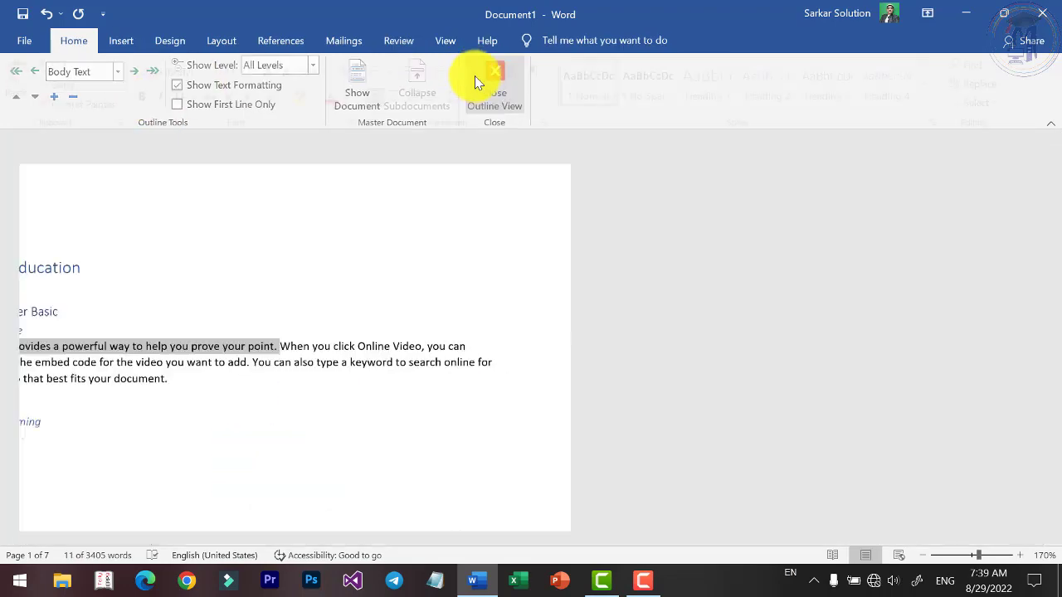
{"action": "scroll", "coordinate": [396, 393], "scroll_direction": "down", "scroll_amount": 3}
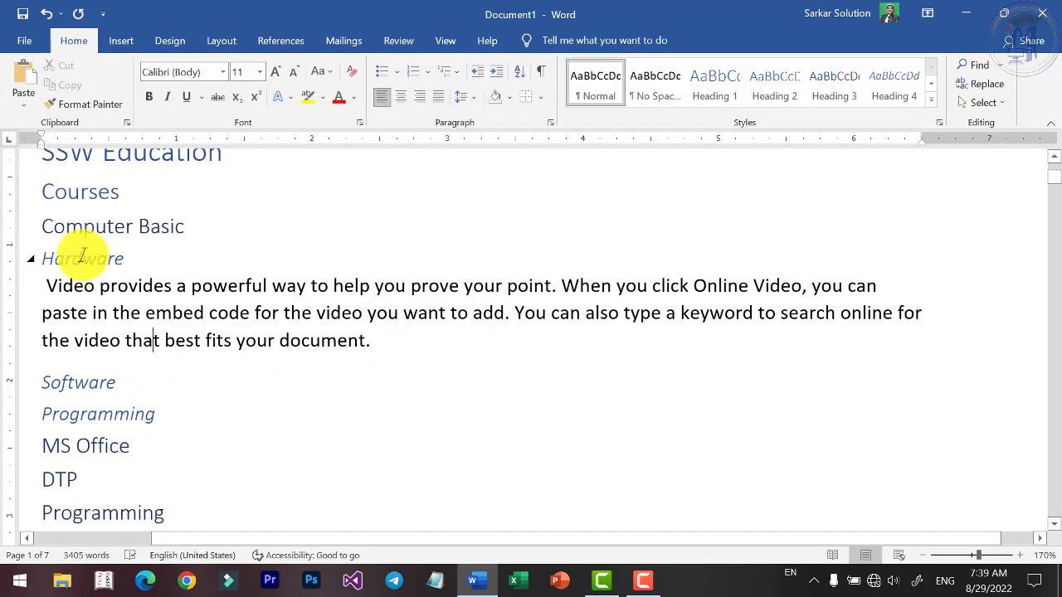
{"action": "left_click", "coordinate": [86, 311]}
{"action": "left_click", "coordinate": [448, 41]}
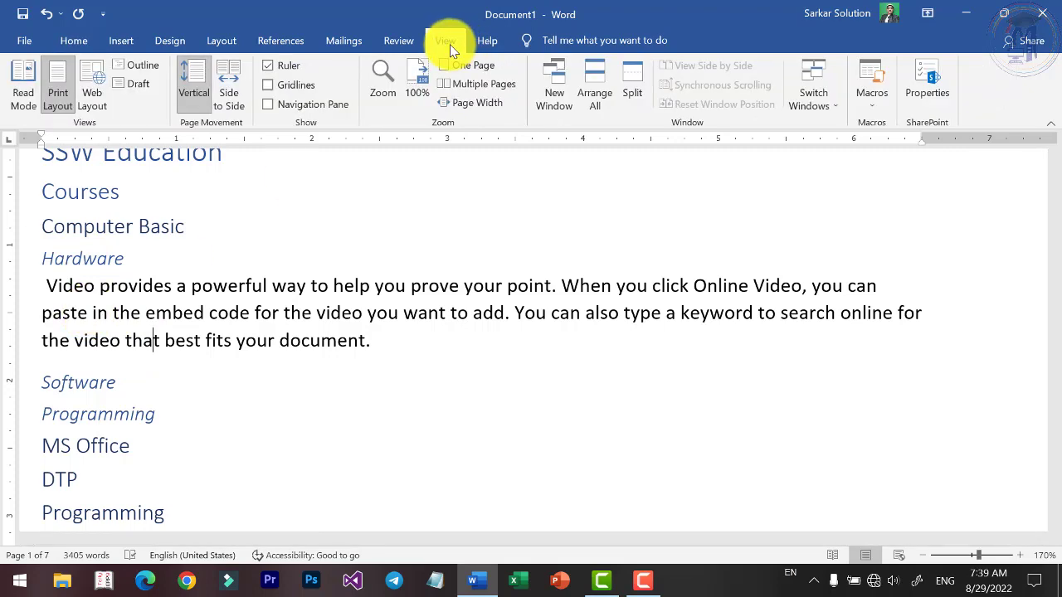
{"action": "left_click", "coordinate": [158, 65]}
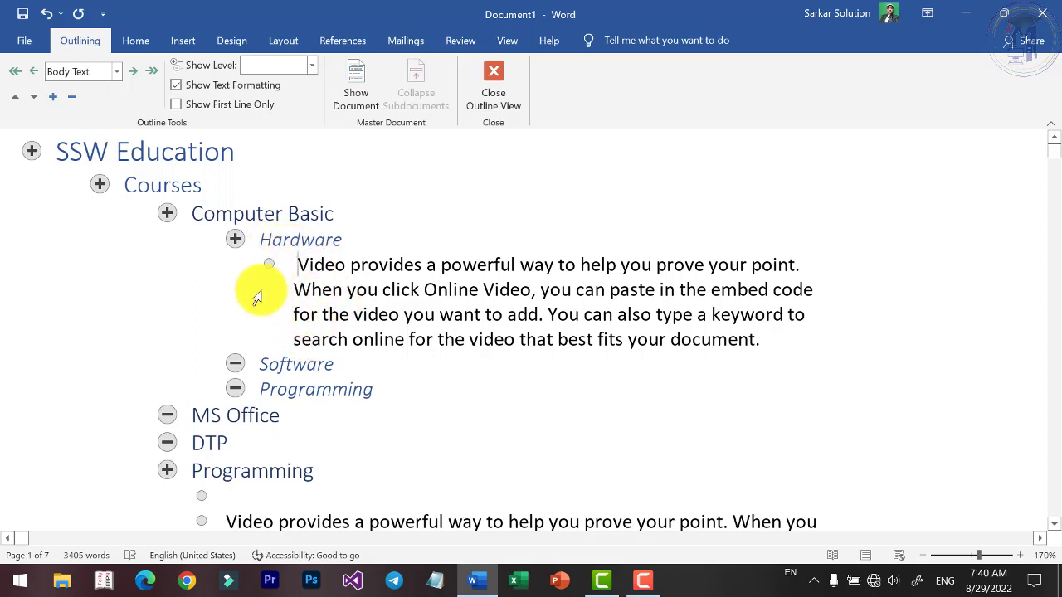
Return the paragraph under Hardware to Body Text after trying Levels 5 and 4
{"action": "left_click", "coordinate": [298, 266]}
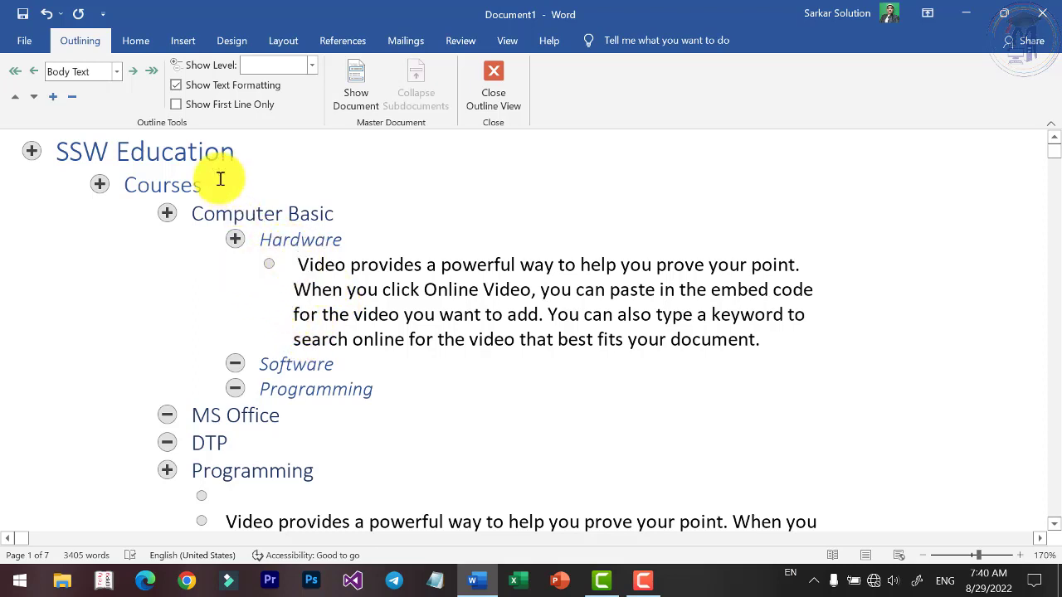
{"action": "left_click", "coordinate": [114, 73]}
{"action": "left_click", "coordinate": [89, 73]}
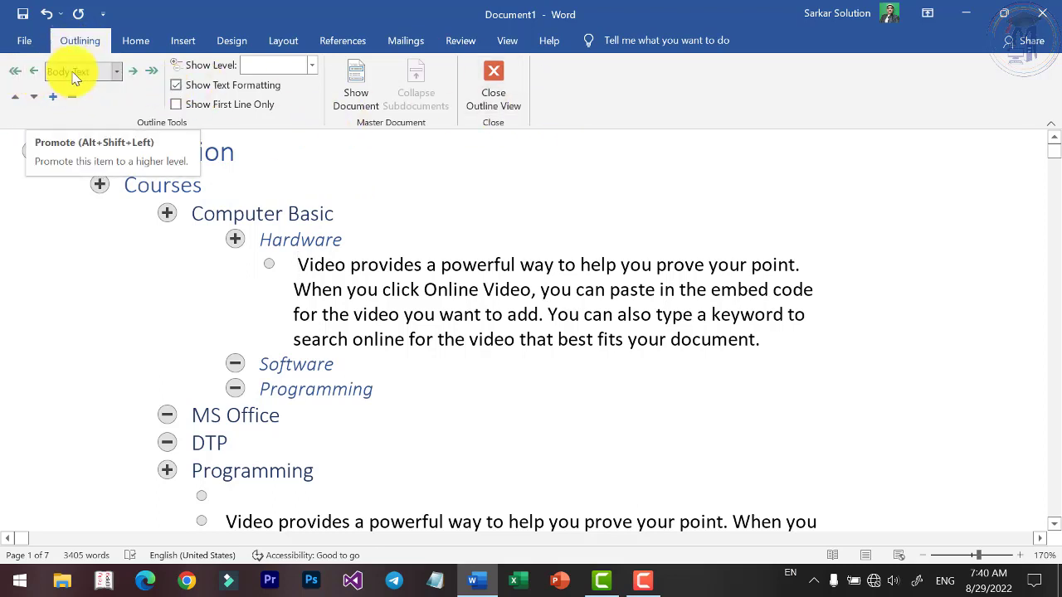
{"action": "left_click", "coordinate": [129, 66]}
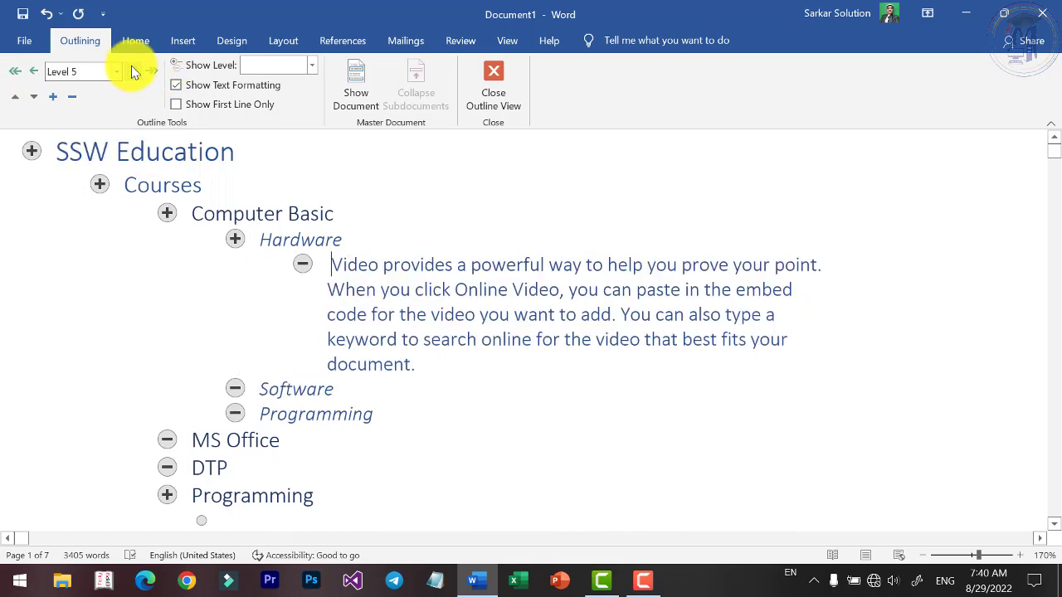
{"action": "left_click", "coordinate": [33, 71]}
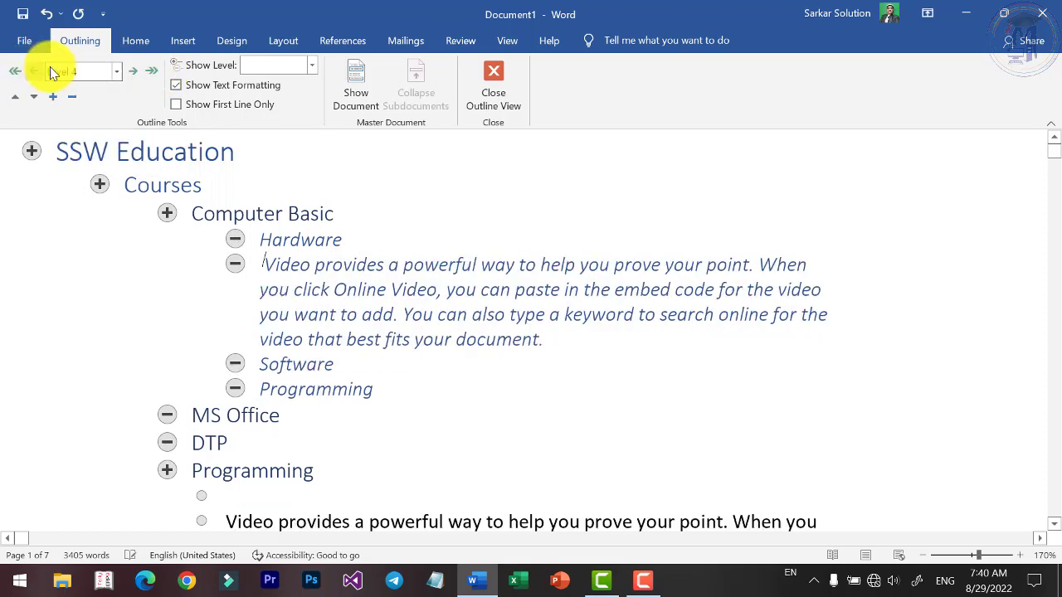
{"action": "left_click", "coordinate": [114, 72]}
{"action": "left_click", "coordinate": [93, 241]}
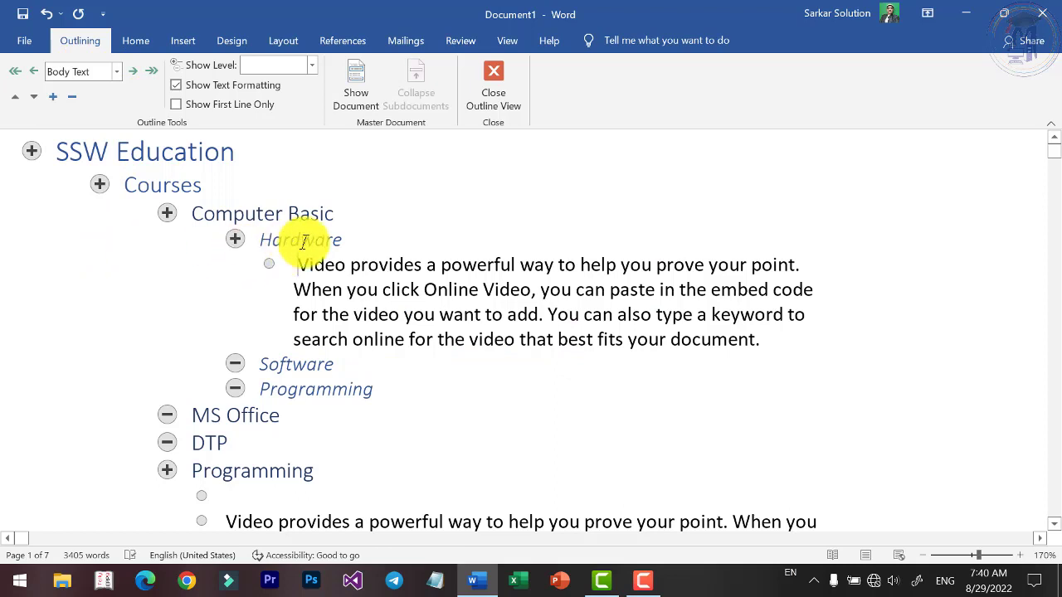
Keep the Hardware heading at Level 4 after testing other outline levels
{"action": "left_click", "coordinate": [116, 74]}
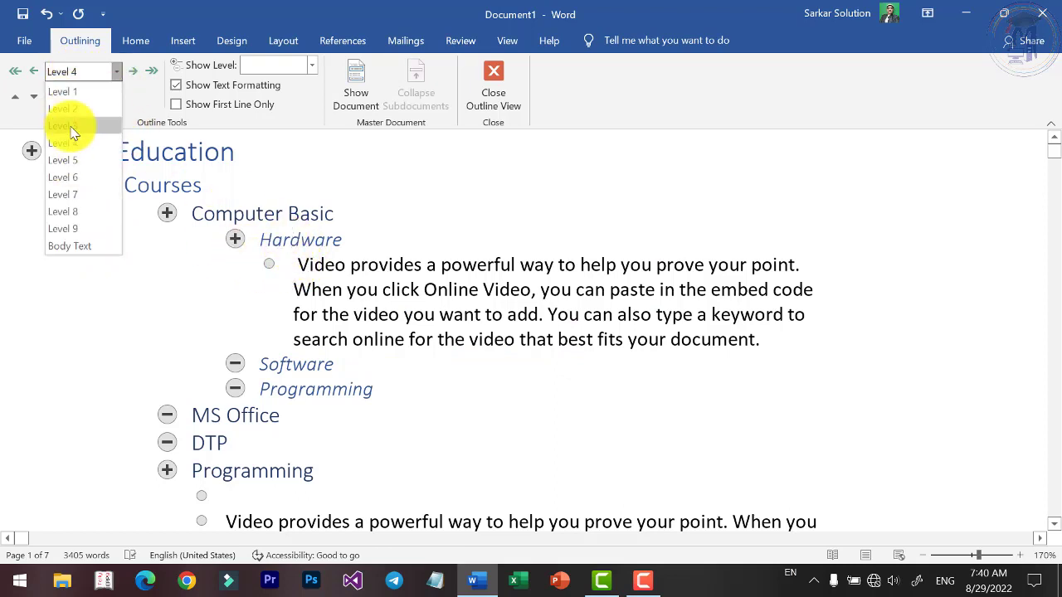
{"action": "left_click", "coordinate": [120, 72]}
{"action": "left_click", "coordinate": [133, 73]}
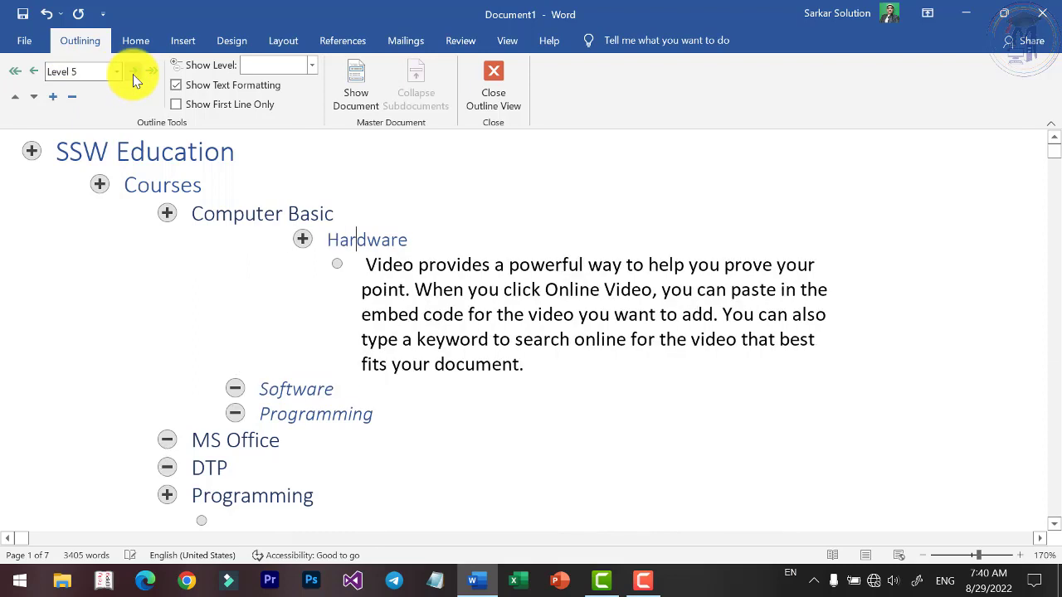
{"action": "left_click", "coordinate": [33, 72]}
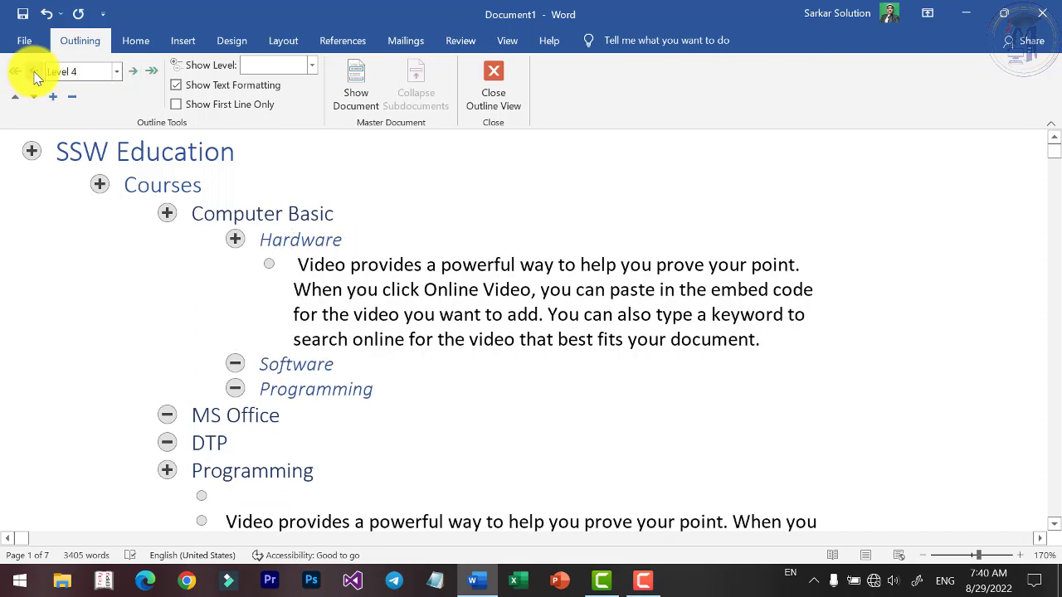
{"action": "left_click", "coordinate": [133, 71]}
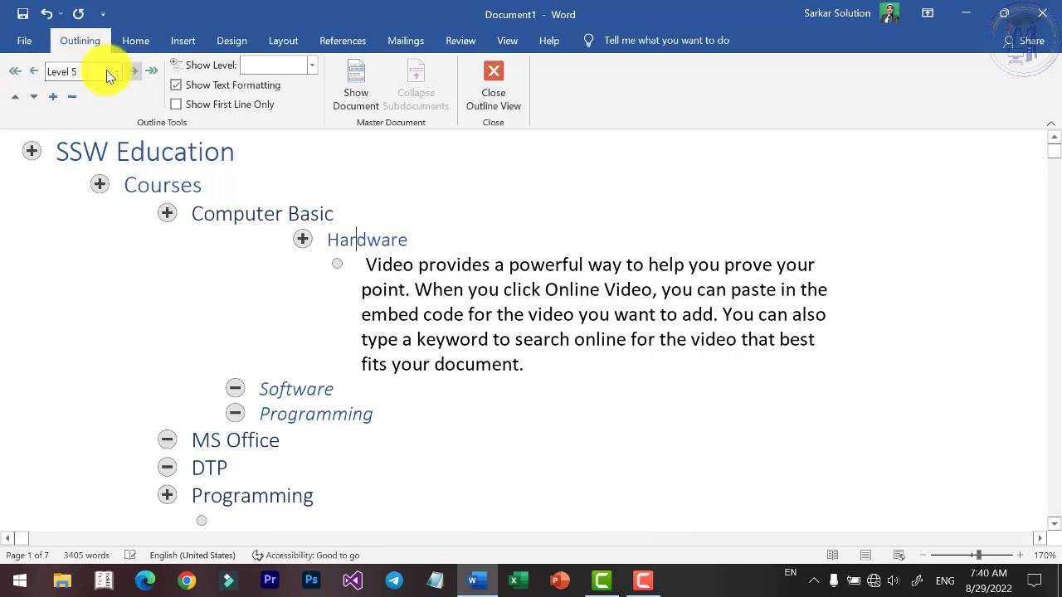
{"action": "left_click", "coordinate": [35, 72]}
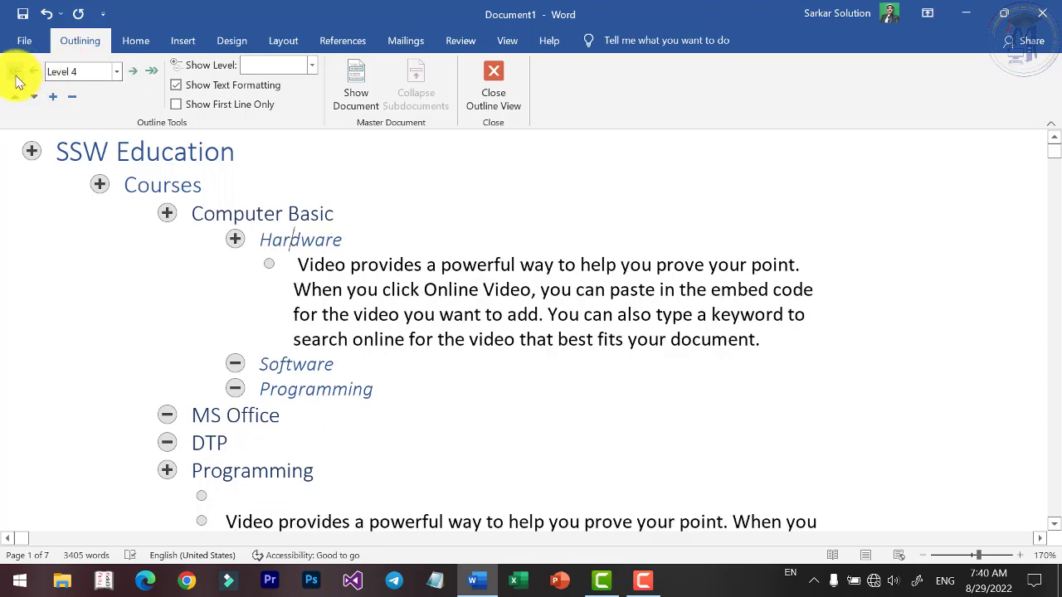
{"action": "left_click", "coordinate": [16, 72]}
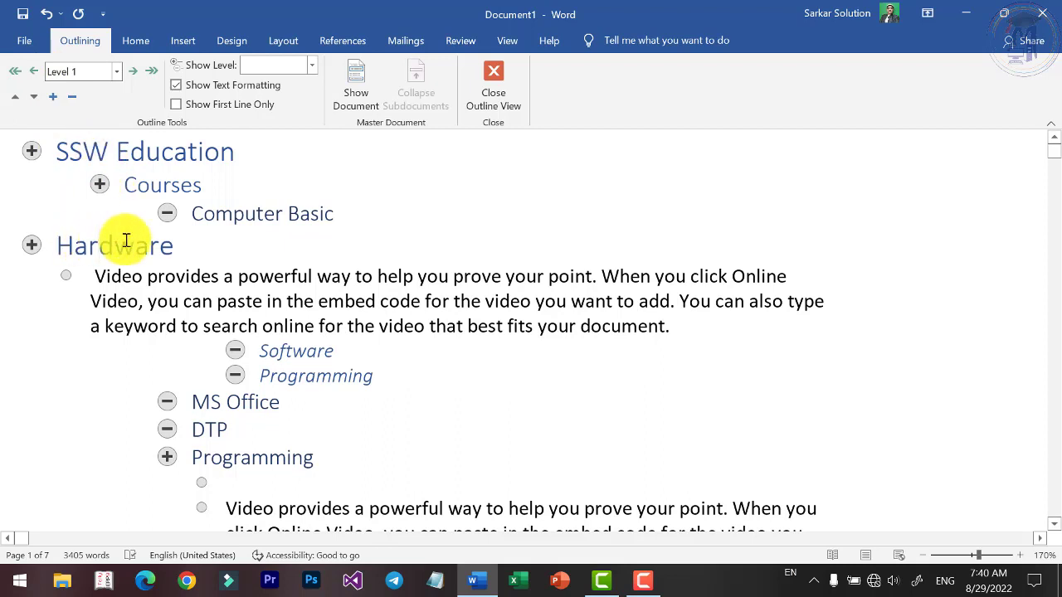
{"action": "left_click", "coordinate": [133, 72]}
{"action": "left_click", "coordinate": [132, 72]}
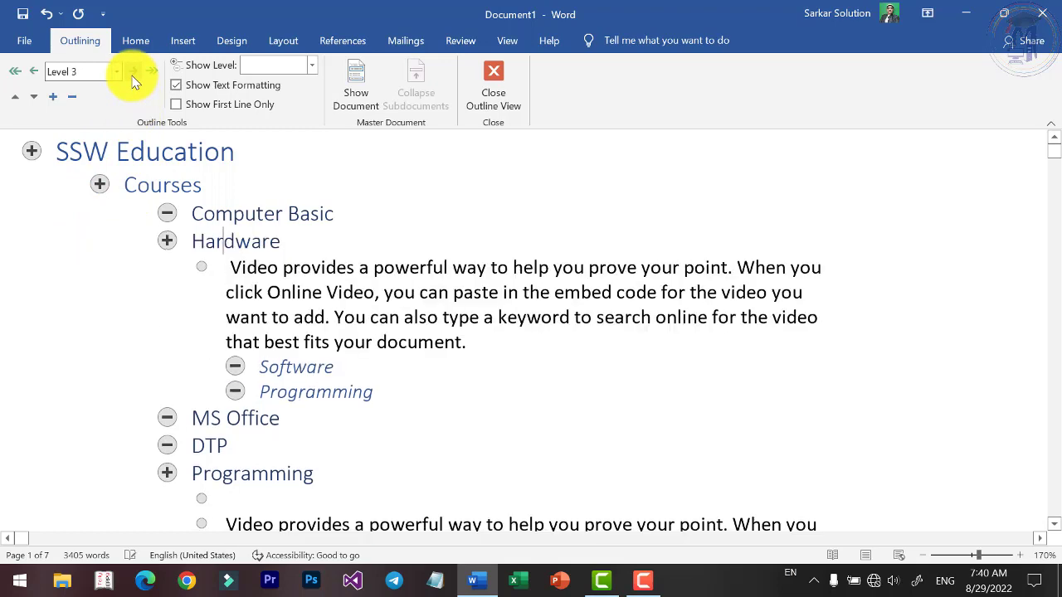
{"action": "left_click", "coordinate": [133, 73]}
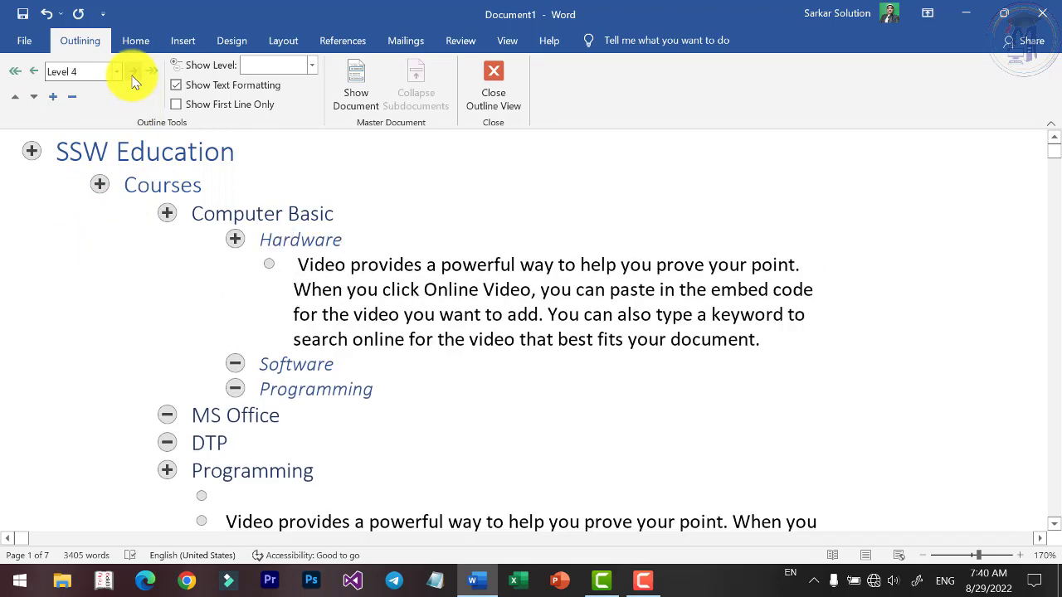
Move the 'Video provides…' paragraph below the Software heading
{"action": "left_click", "coordinate": [349, 273]}
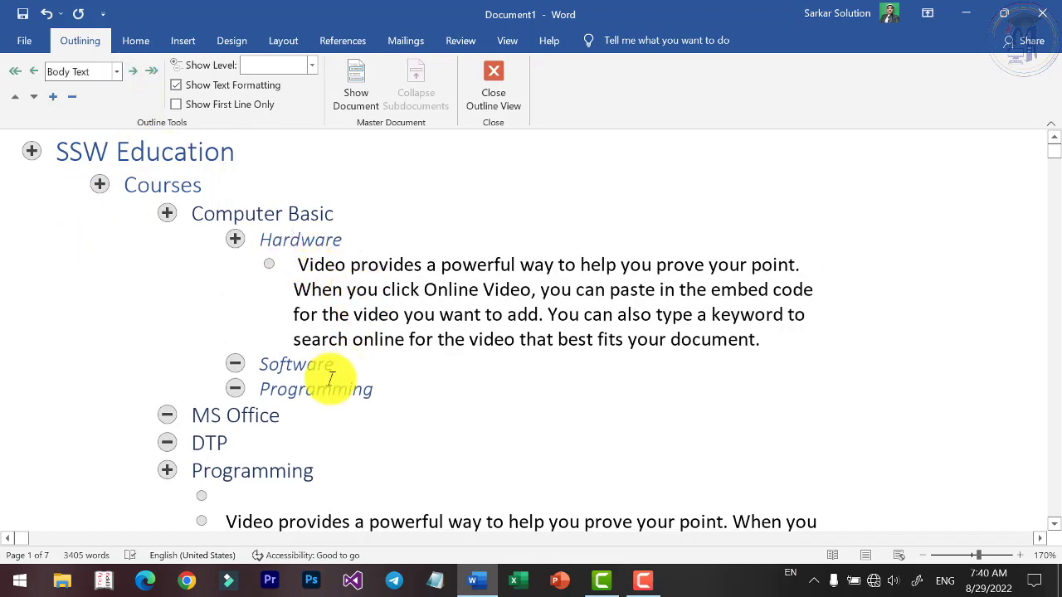
{"action": "left_click", "coordinate": [299, 265]}
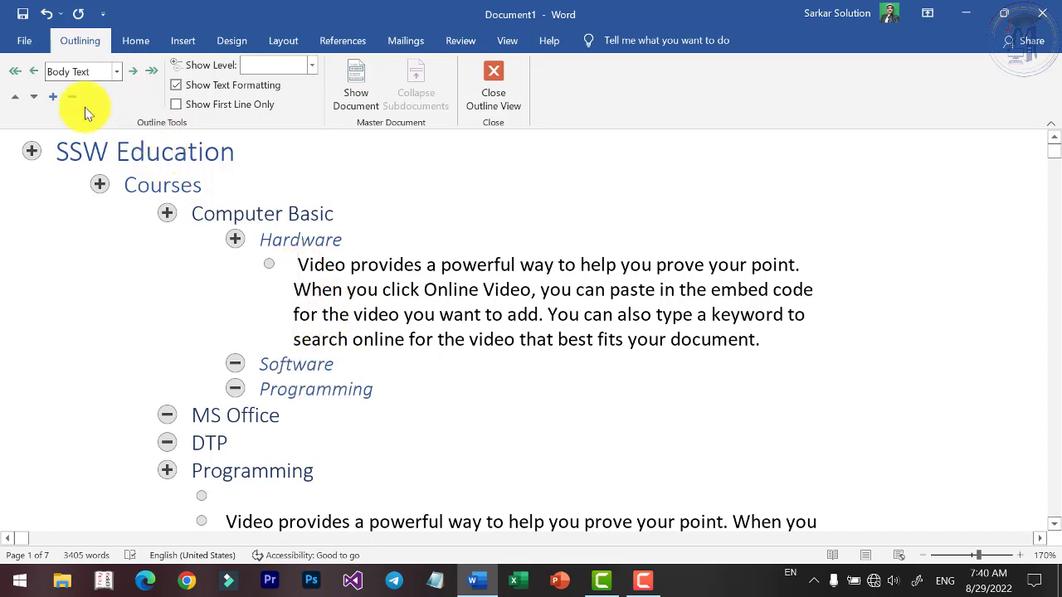
{"action": "left_click", "coordinate": [38, 103]}
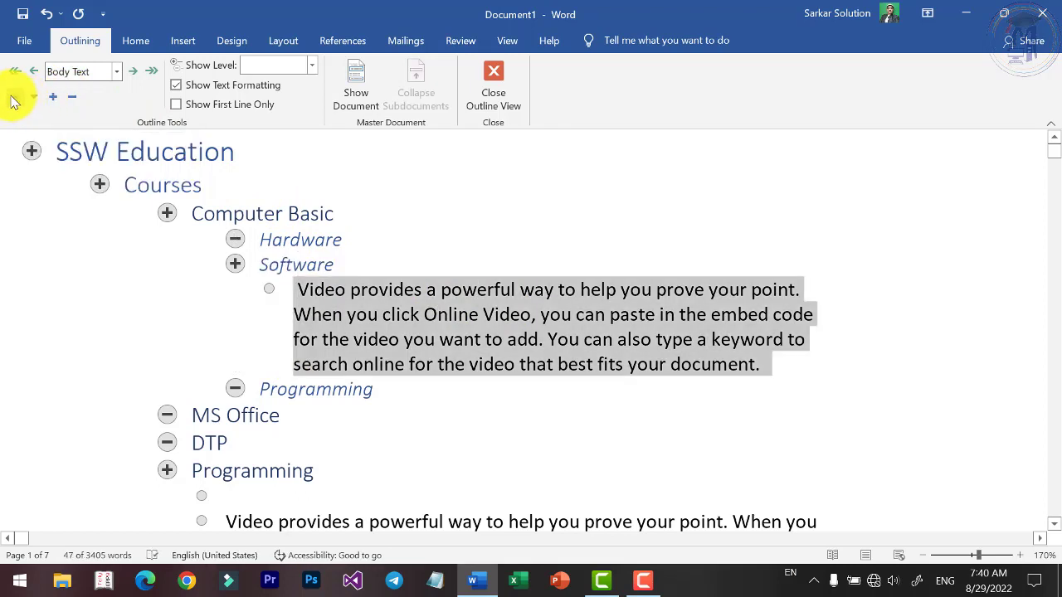
Move the 'Video provides…' paragraph back under Hardware; return the Programming subheading under Software after test moves
{"action": "left_click", "coordinate": [13, 98]}
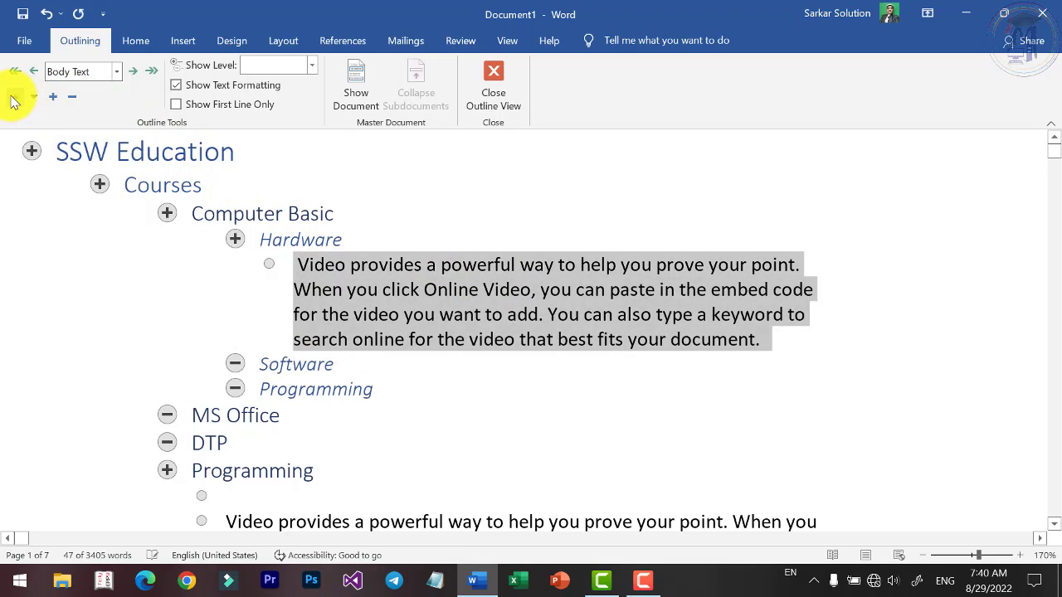
{"action": "left_click", "coordinate": [347, 341]}
{"action": "left_click", "coordinate": [316, 389]}
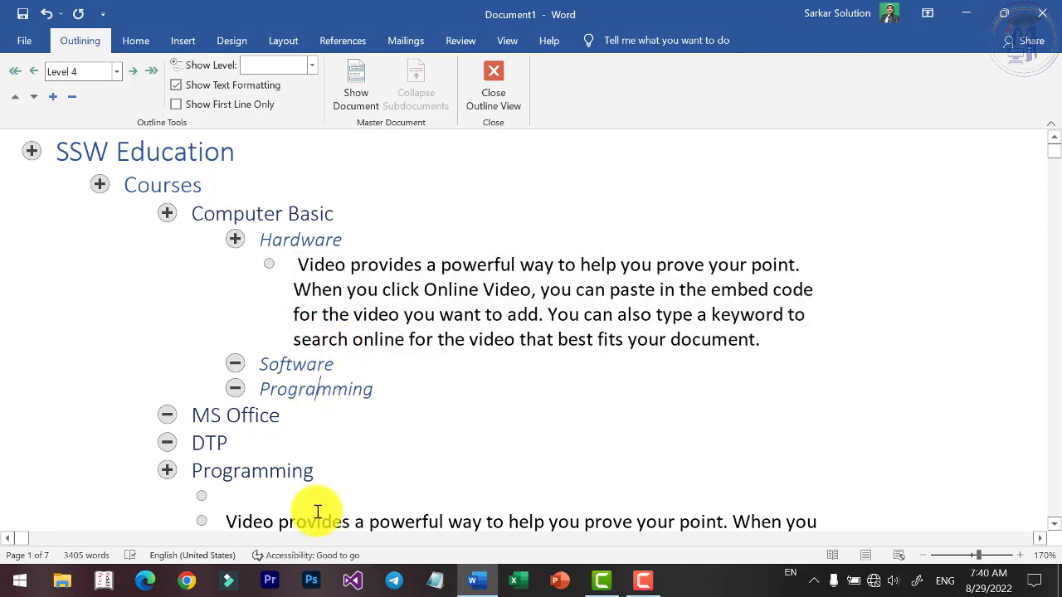
{"action": "left_click", "coordinate": [27, 99]}
{"action": "left_click", "coordinate": [26, 100]}
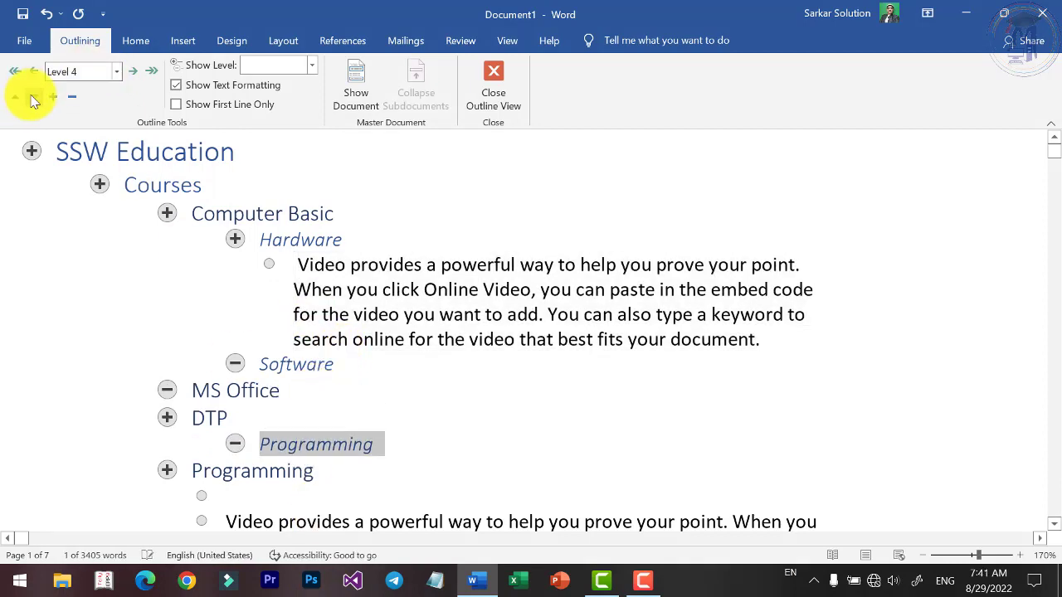
{"action": "left_click", "coordinate": [25, 102]}
{"action": "left_click", "coordinate": [21, 98]}
{"action": "left_click", "coordinate": [20, 98]}
{"action": "left_click", "coordinate": [20, 98]}
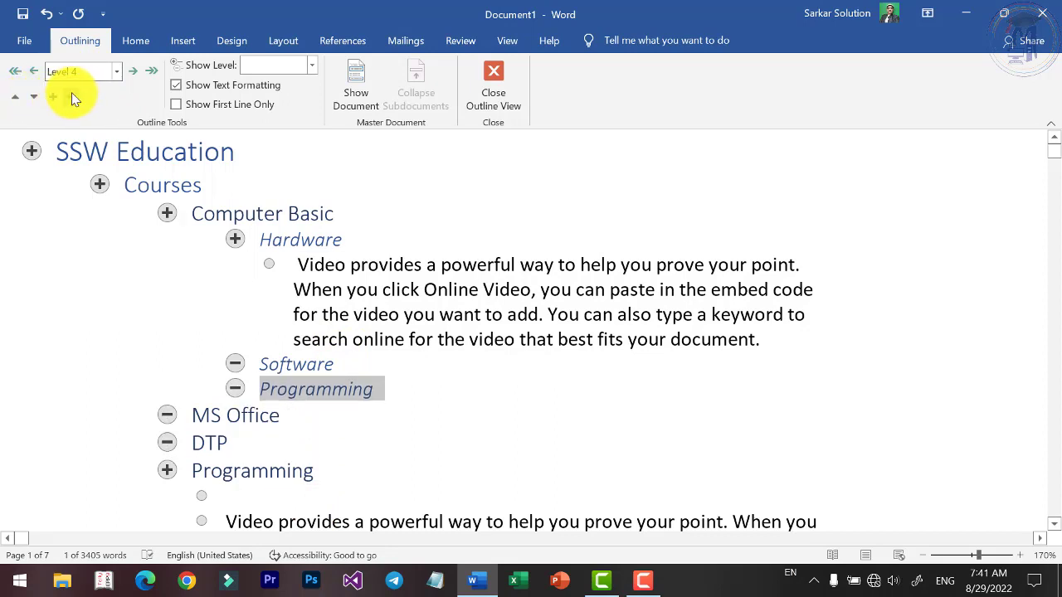
Collapse and re-expand Hardware and Computer Basic to check their contents
{"action": "left_click", "coordinate": [338, 238]}
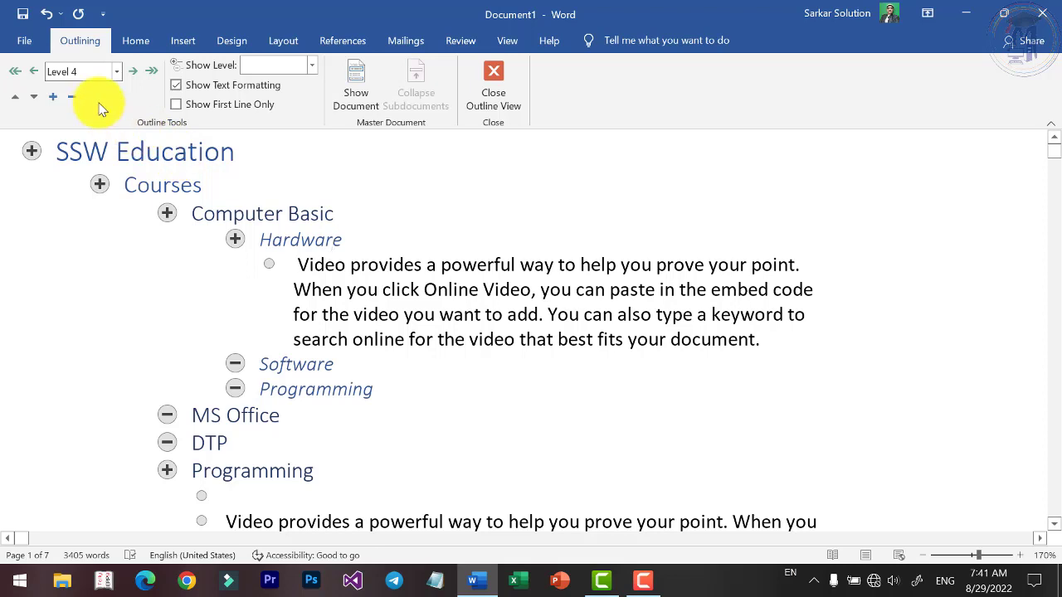
{"action": "left_click", "coordinate": [73, 97]}
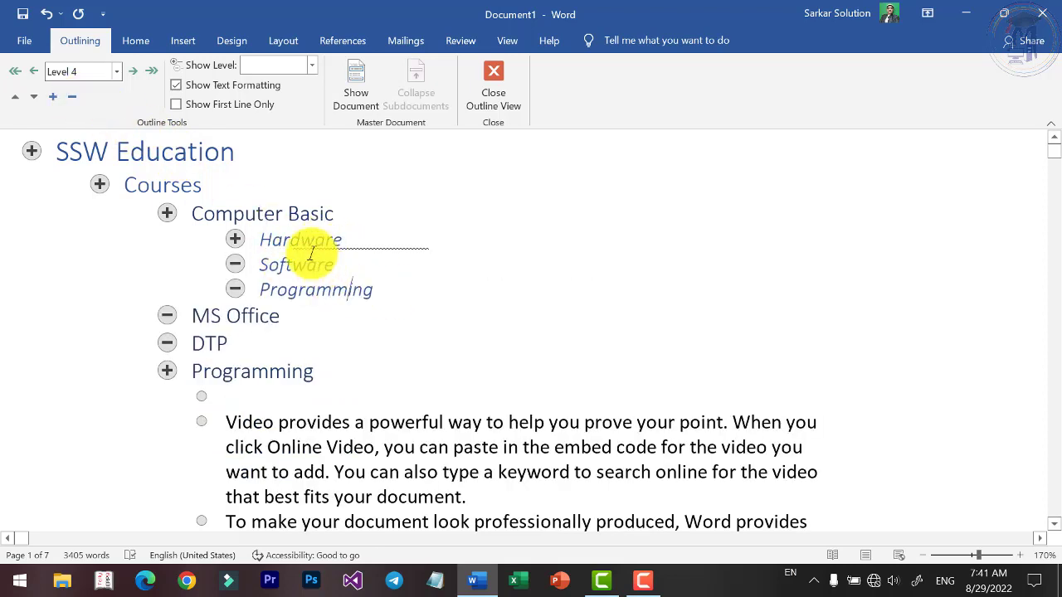
{"action": "left_click", "coordinate": [49, 96]}
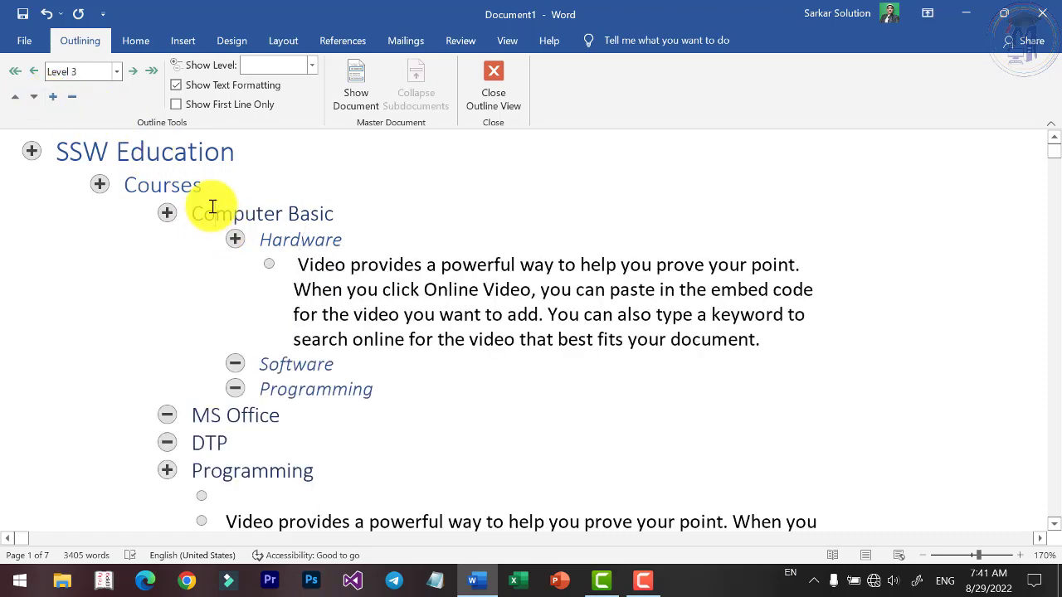
{"action": "left_click", "coordinate": [214, 211]}
{"action": "left_click", "coordinate": [73, 98]}
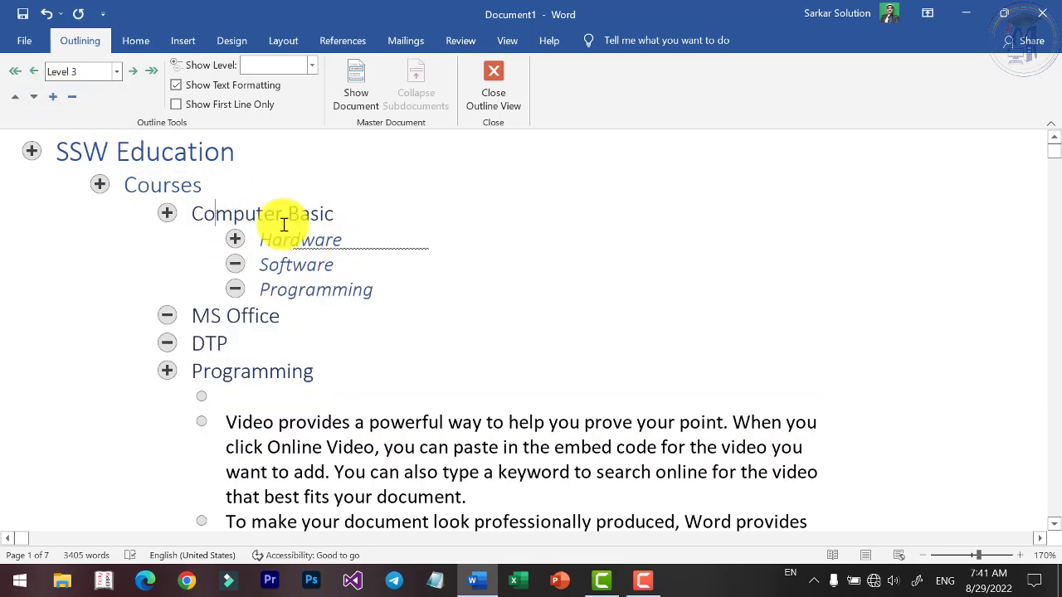
{"action": "left_click", "coordinate": [72, 97]}
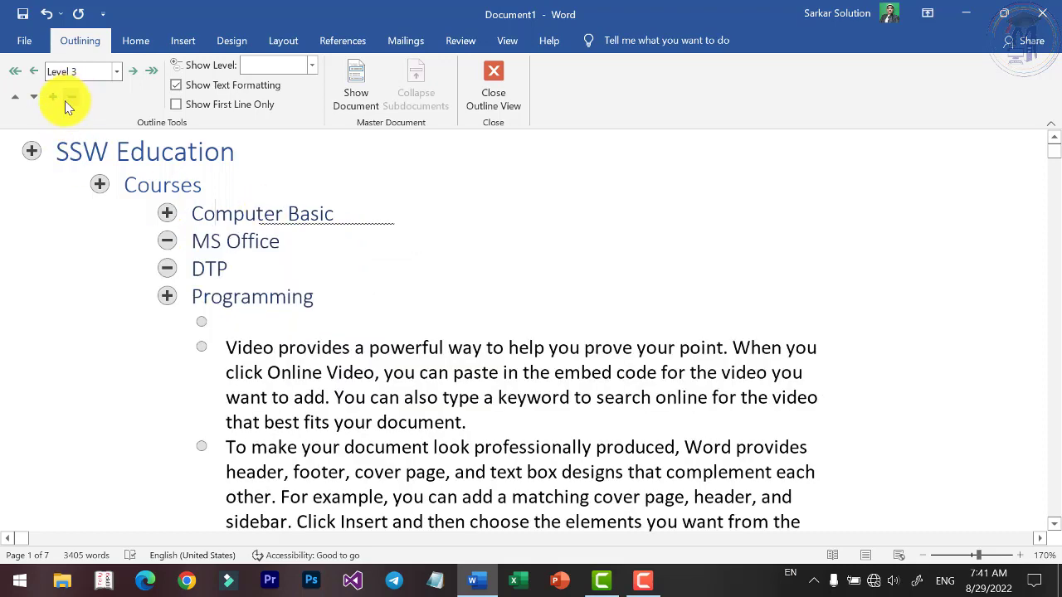
{"action": "left_click", "coordinate": [56, 96]}
{"action": "left_click", "coordinate": [56, 96]}
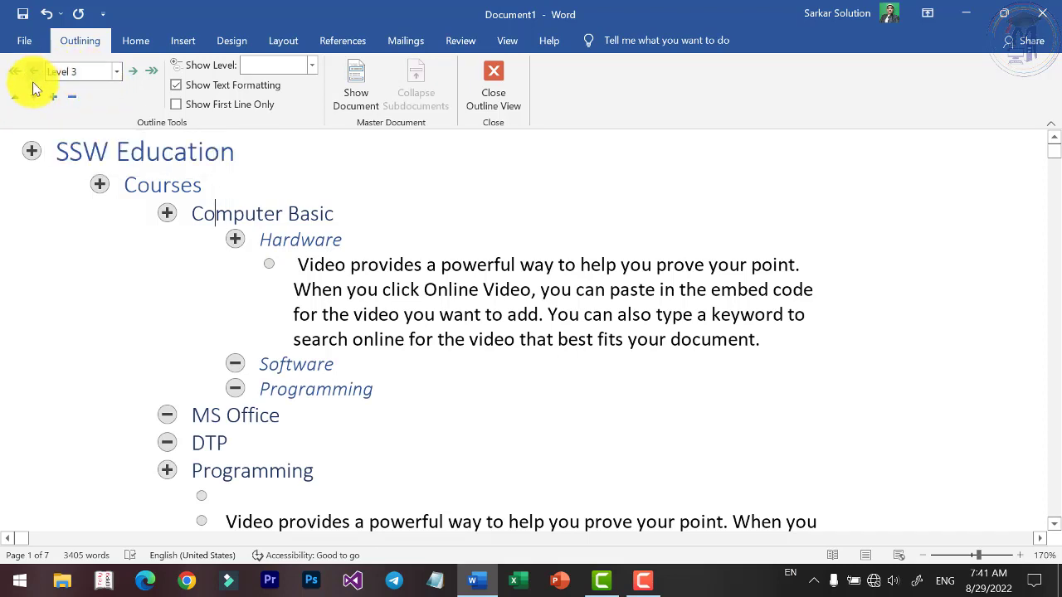
Check the outline level list unchanged, then close Outline View back to the normal page
{"action": "left_click", "coordinate": [115, 73]}
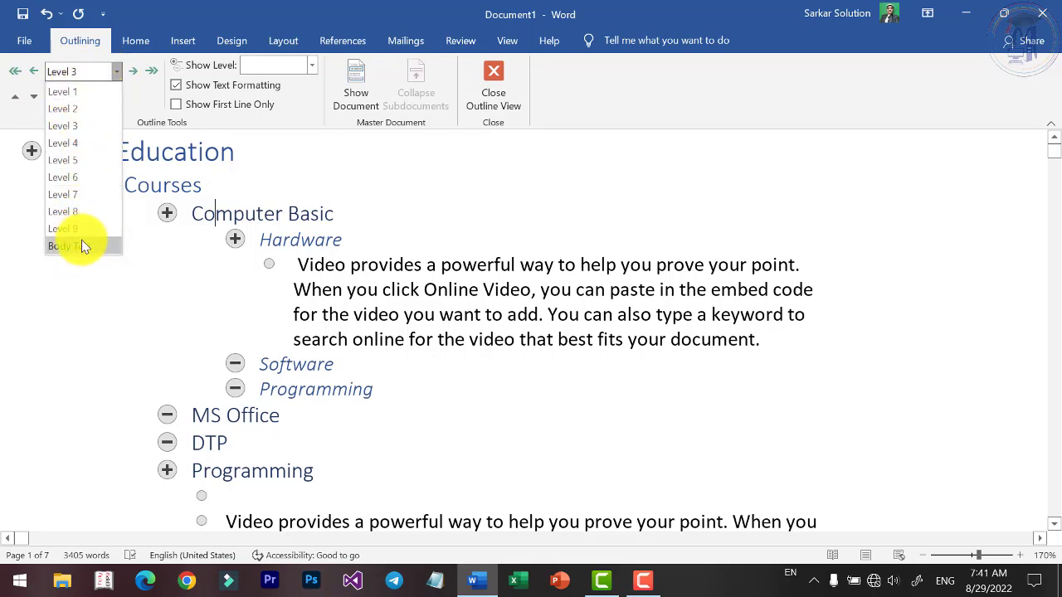
{"action": "left_click", "coordinate": [358, 323]}
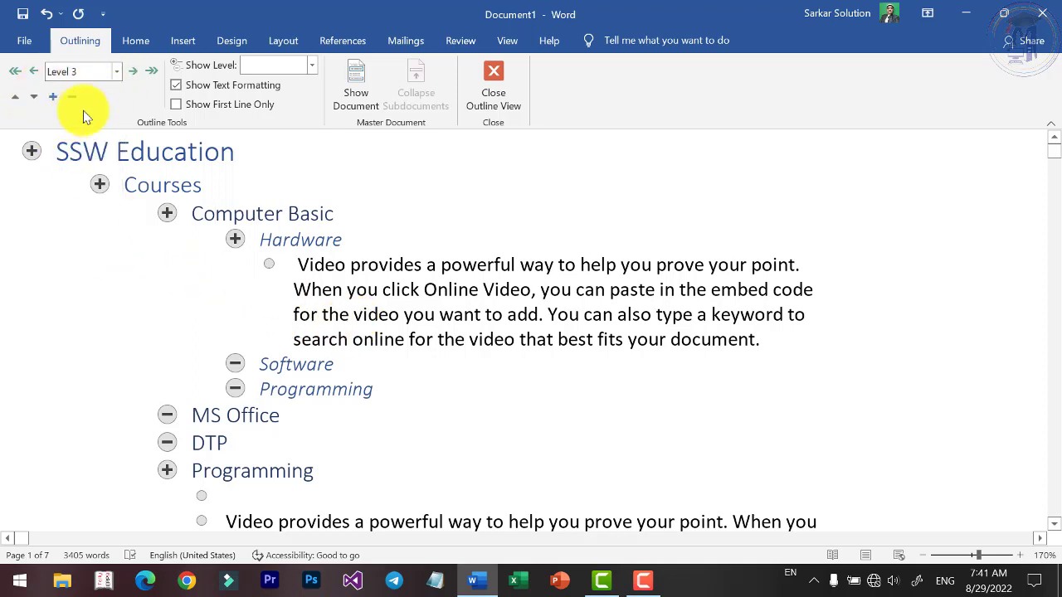
{"action": "left_click", "coordinate": [491, 89]}
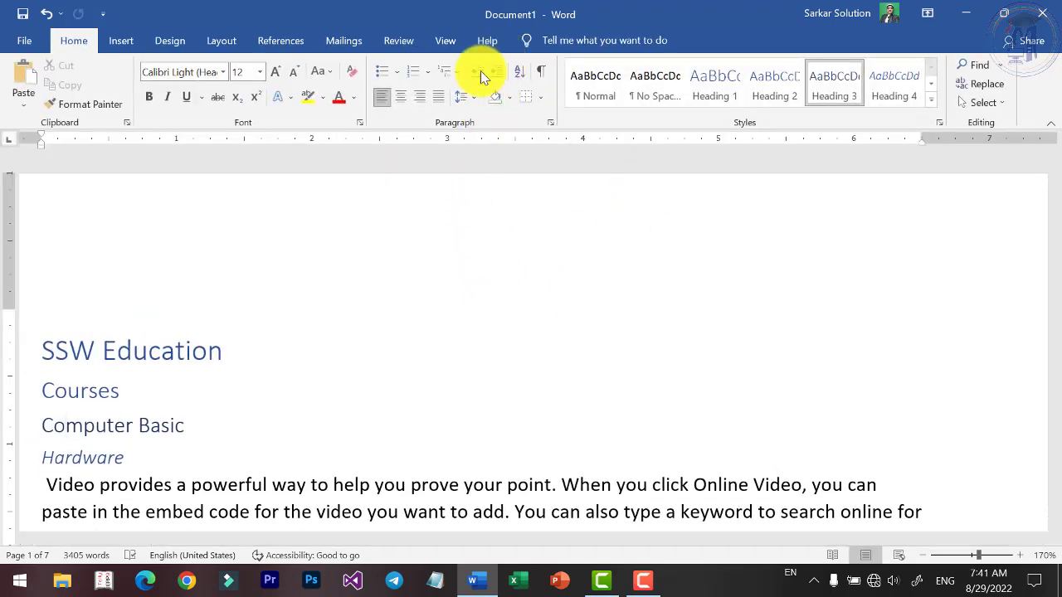
Switch the document to Draft view from the View tab
{"action": "scroll", "coordinate": [340, 399], "scroll_direction": "down", "scroll_amount": 3}
{"action": "scroll", "coordinate": [340, 399], "scroll_direction": "up", "scroll_amount": 1}
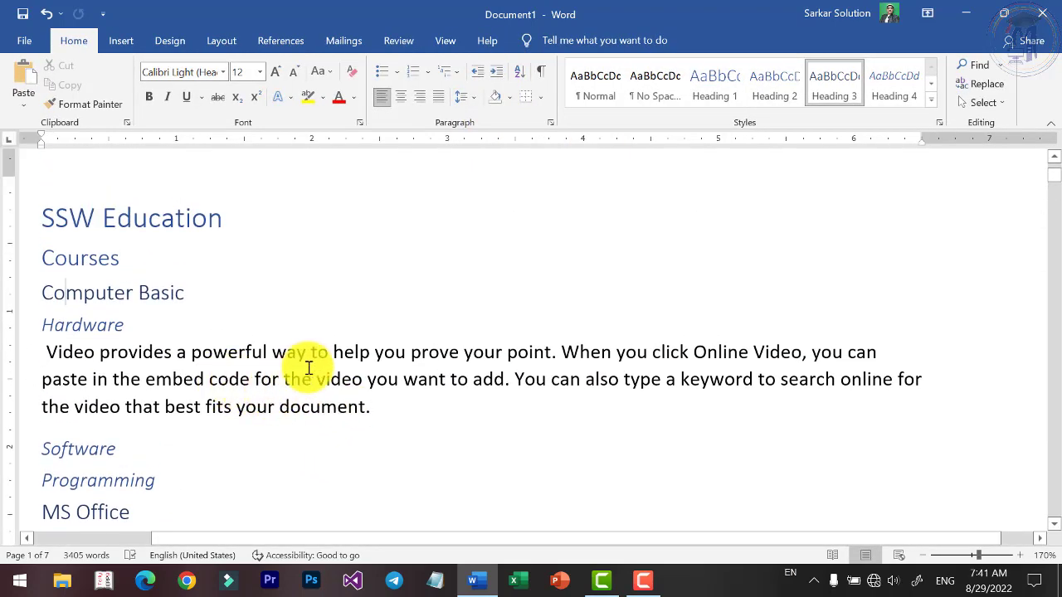
{"action": "scroll", "coordinate": [301, 363], "scroll_direction": "down", "scroll_amount": 3, "text": "ctrl"}
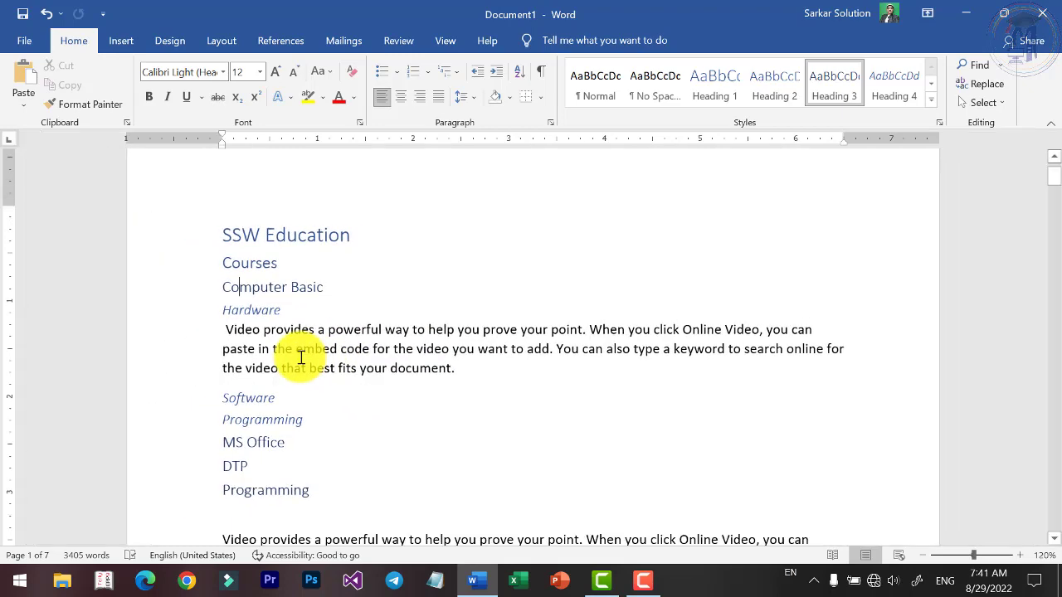
{"action": "left_click", "coordinate": [447, 41]}
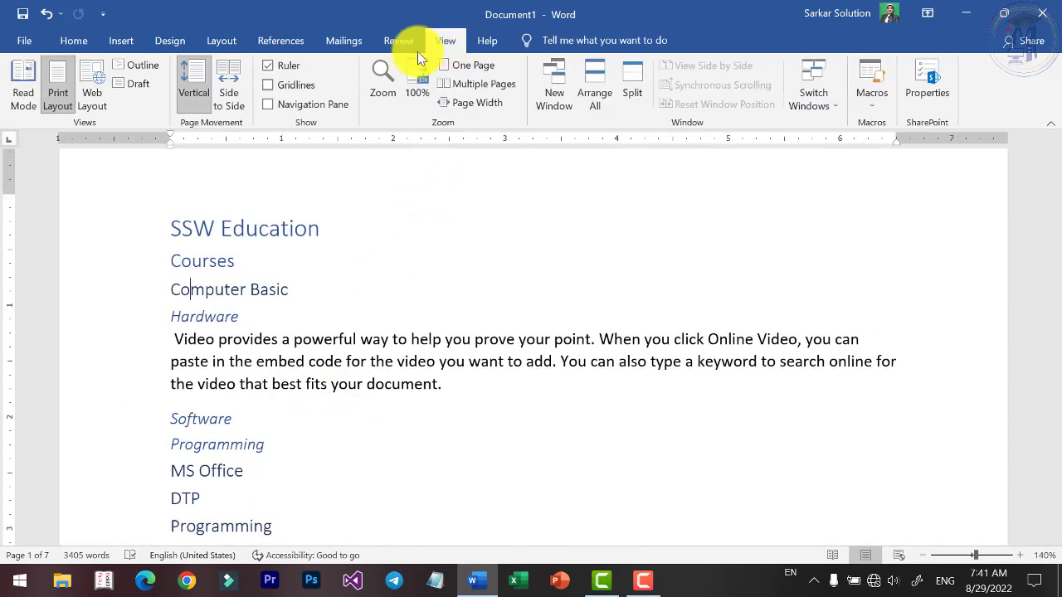
{"action": "left_click", "coordinate": [137, 84]}
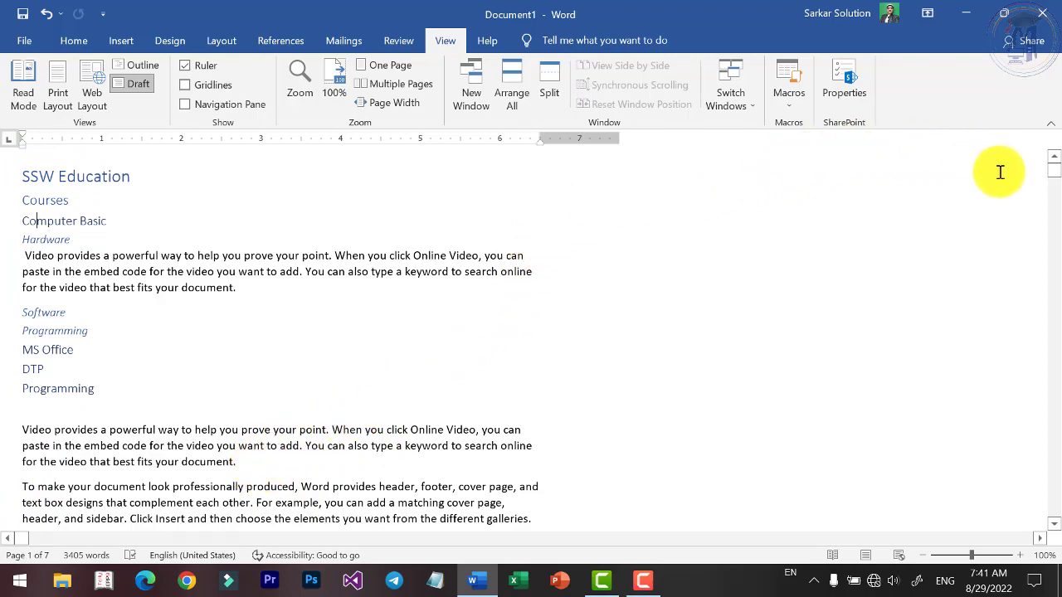
Scroll down through the Draft view and partway back up to review the text
{"action": "scroll", "coordinate": [553, 367], "scroll_direction": "down", "scroll_amount": 8}
{"action": "scroll", "coordinate": [396, 324], "scroll_direction": "down", "scroll_amount": 3}
{"action": "scroll", "coordinate": [399, 329], "scroll_direction": "down", "scroll_amount": 5}
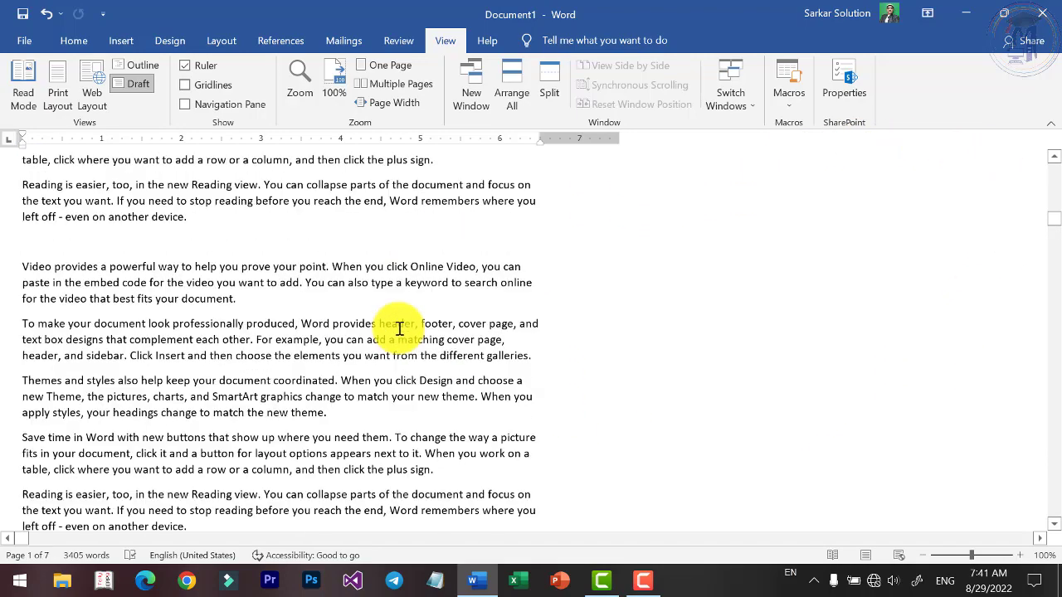
{"action": "scroll", "coordinate": [348, 311], "scroll_direction": "down", "scroll_amount": 5}
{"action": "scroll", "coordinate": [248, 286], "scroll_direction": "down", "scroll_amount": 3}
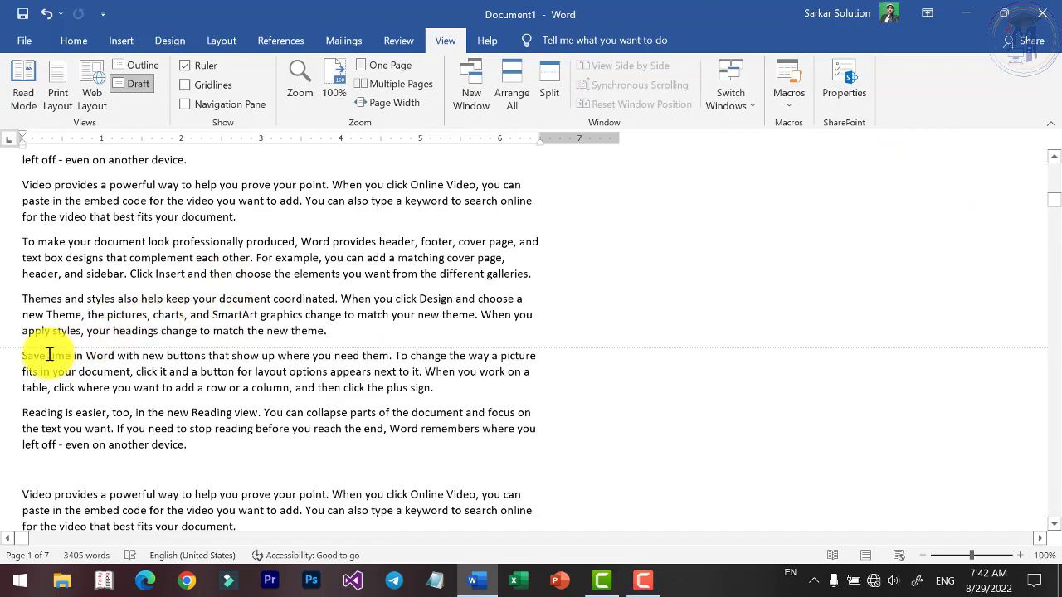
{"action": "scroll", "coordinate": [346, 325], "scroll_direction": "down", "scroll_amount": 2}
{"action": "scroll", "coordinate": [348, 324], "scroll_direction": "down", "scroll_amount": 1}
{"action": "scroll", "coordinate": [356, 341], "scroll_direction": "down", "scroll_amount": 3}
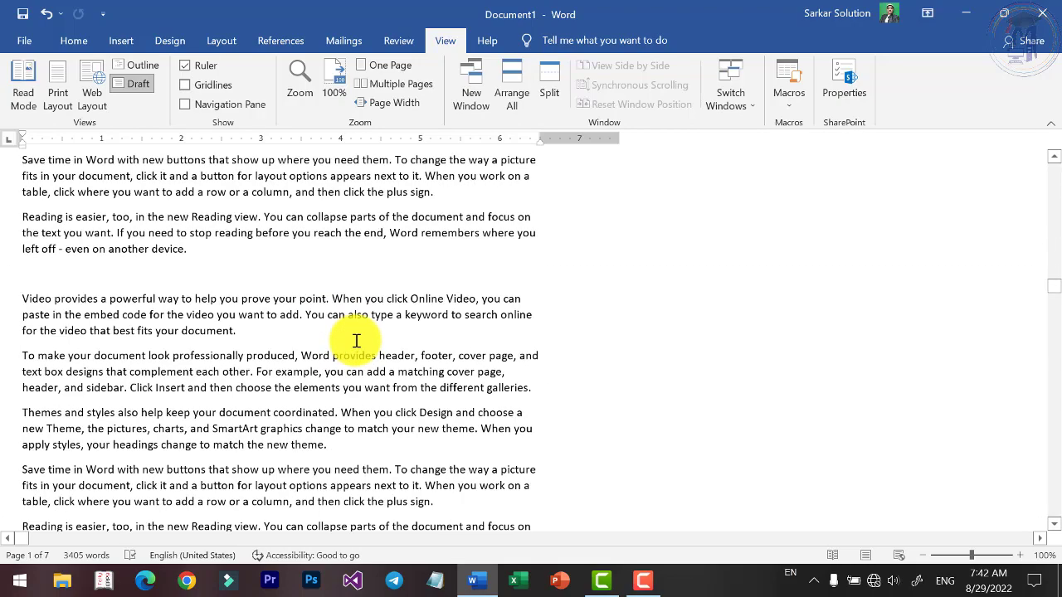
{"action": "scroll", "coordinate": [356, 341], "scroll_direction": "down", "scroll_amount": 1}
{"action": "scroll", "coordinate": [357, 340], "scroll_direction": "down", "scroll_amount": 4}
{"action": "scroll", "coordinate": [355, 340], "scroll_direction": "down", "scroll_amount": 1}
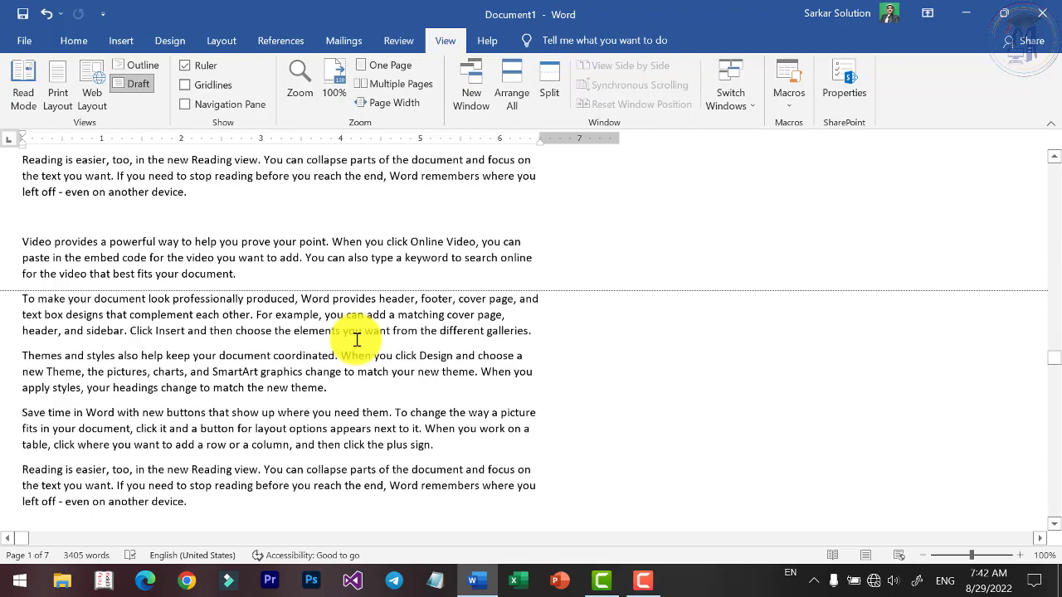
{"action": "scroll", "coordinate": [356, 339], "scroll_direction": "down", "scroll_amount": 2}
{"action": "scroll", "coordinate": [332, 325], "scroll_direction": "down", "scroll_amount": 3}
{"action": "scroll", "coordinate": [324, 319], "scroll_direction": "up", "scroll_amount": 5}
{"action": "scroll", "coordinate": [327, 308], "scroll_direction": "up", "scroll_amount": 5}
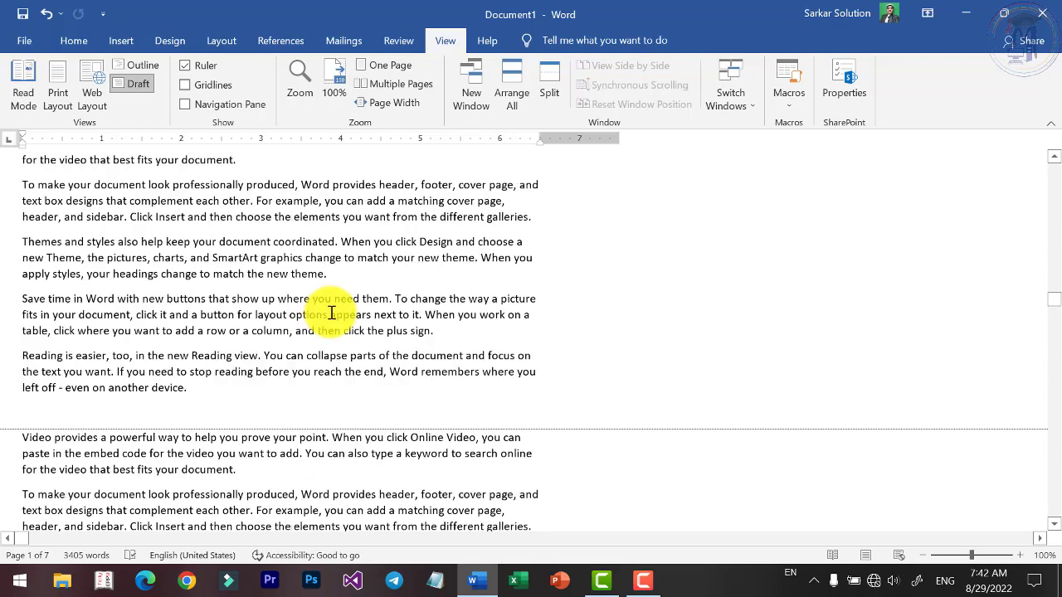
{"action": "scroll", "coordinate": [332, 308], "scroll_direction": "up", "scroll_amount": 5}
{"action": "scroll", "coordinate": [335, 307], "scroll_direction": "up", "scroll_amount": 5}
{"action": "scroll", "coordinate": [332, 311], "scroll_direction": "up", "scroll_amount": 4}
{"action": "scroll", "coordinate": [334, 310], "scroll_direction": "up", "scroll_amount": 1}
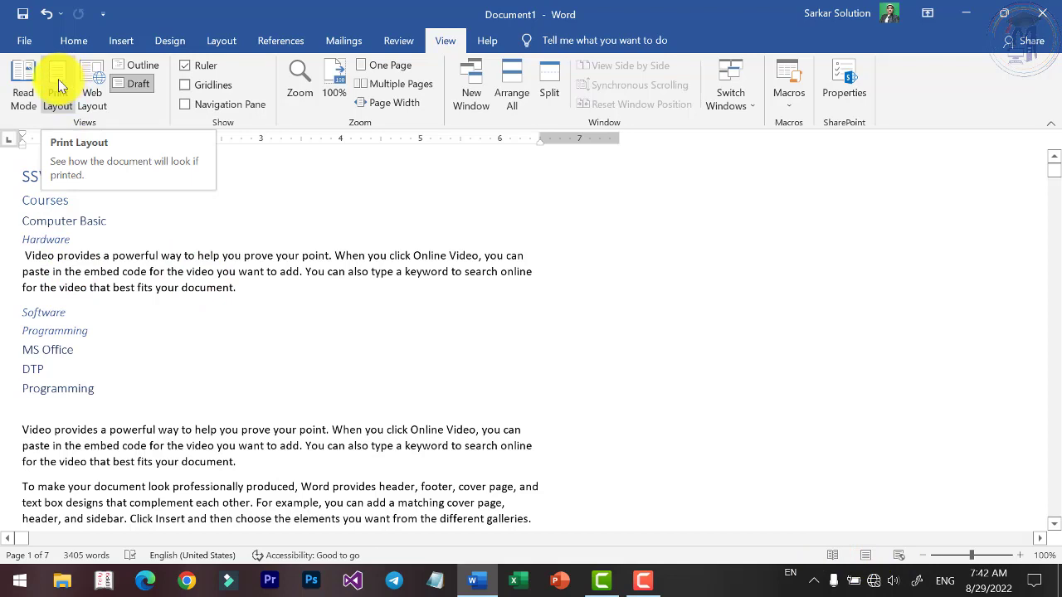
Switch the document back to Print Layout and scroll to the top
{"action": "left_click", "coordinate": [58, 86]}
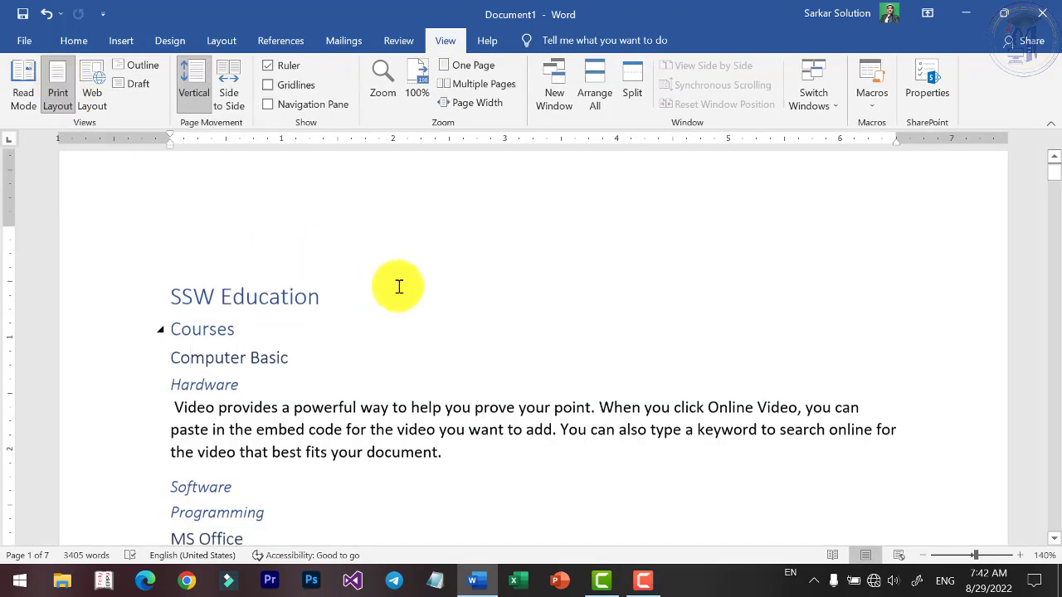
{"action": "scroll", "coordinate": [398, 286], "scroll_direction": "down", "scroll_amount": 10}
{"action": "scroll", "coordinate": [403, 282], "scroll_direction": "up", "scroll_amount": 5}
{"action": "scroll", "coordinate": [404, 284], "scroll_direction": "up", "scroll_amount": 5}
{"action": "scroll", "coordinate": [403, 283], "scroll_direction": "up", "scroll_amount": 5}
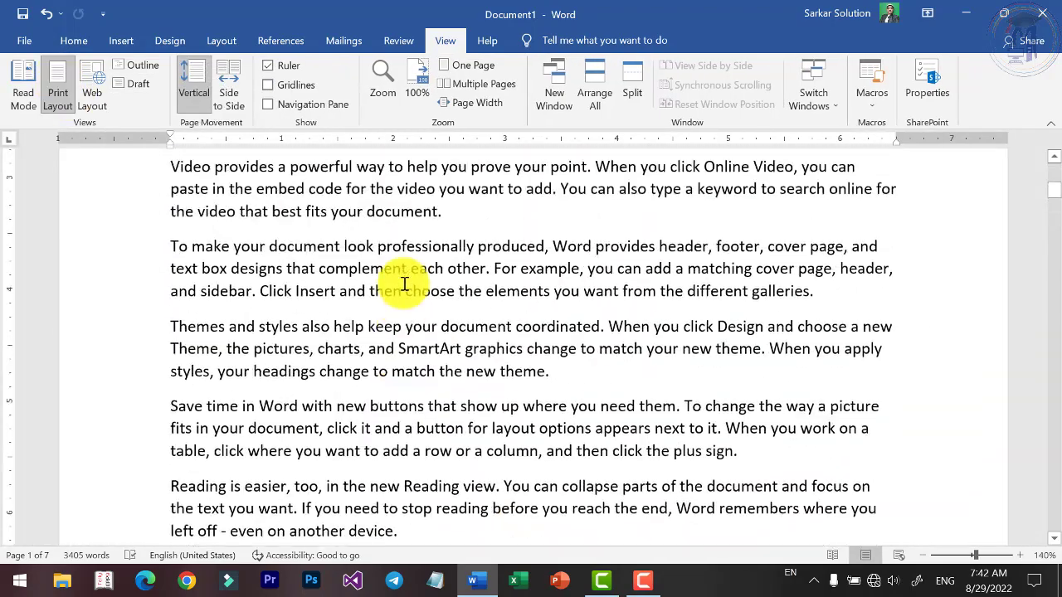
{"action": "scroll", "coordinate": [404, 284], "scroll_direction": "up", "scroll_amount": 5}
{"action": "scroll", "coordinate": [403, 284], "scroll_direction": "up", "scroll_amount": 1}
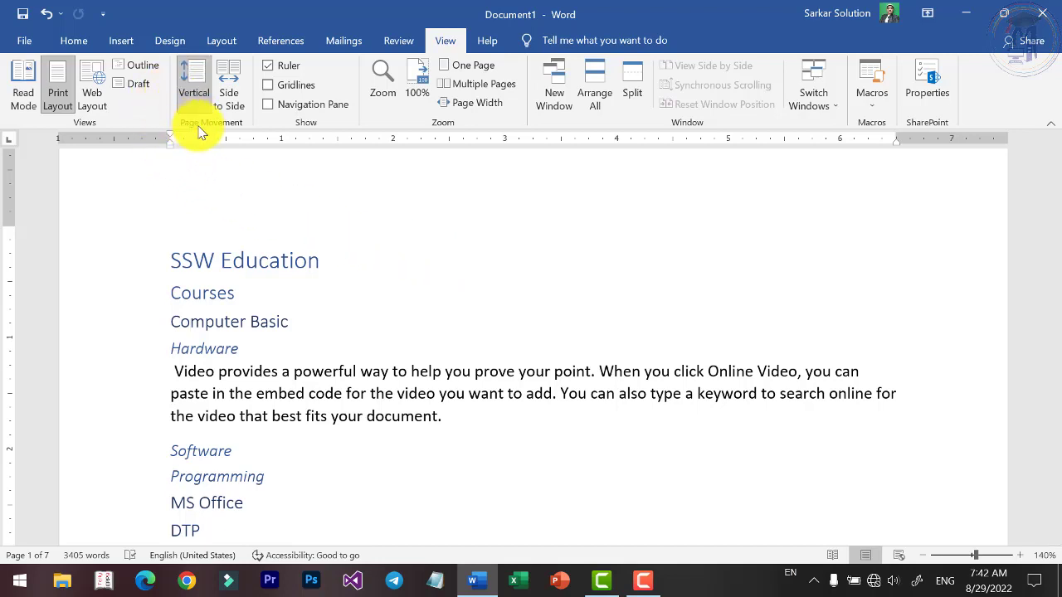
{"action": "scroll", "coordinate": [222, 132], "scroll_direction": "down", "scroll_amount": 1}
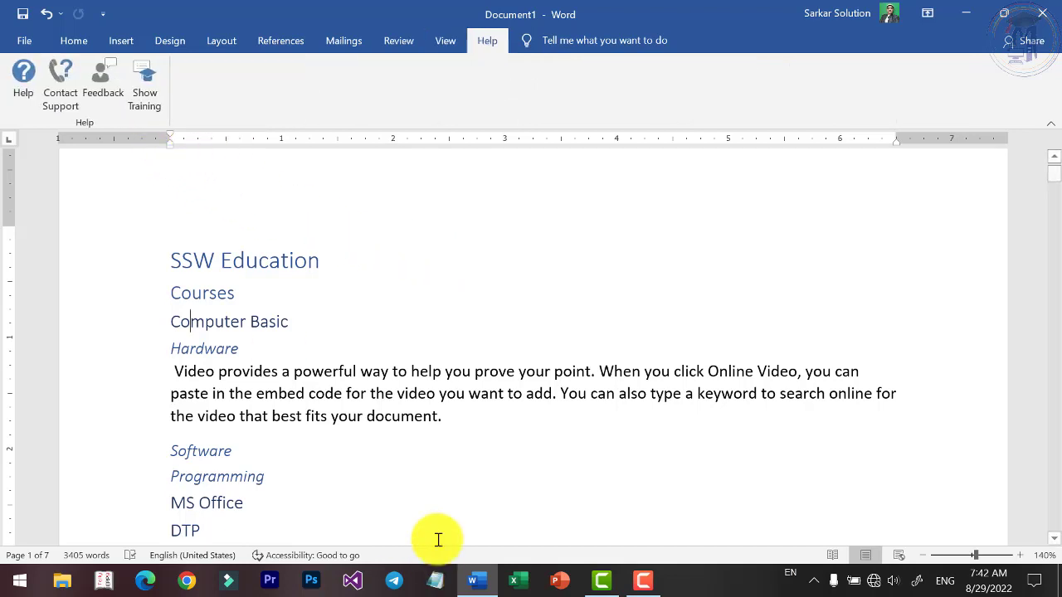
Bring back the View tab options and scroll through the printed pages
{"action": "left_click", "coordinate": [462, 38]}
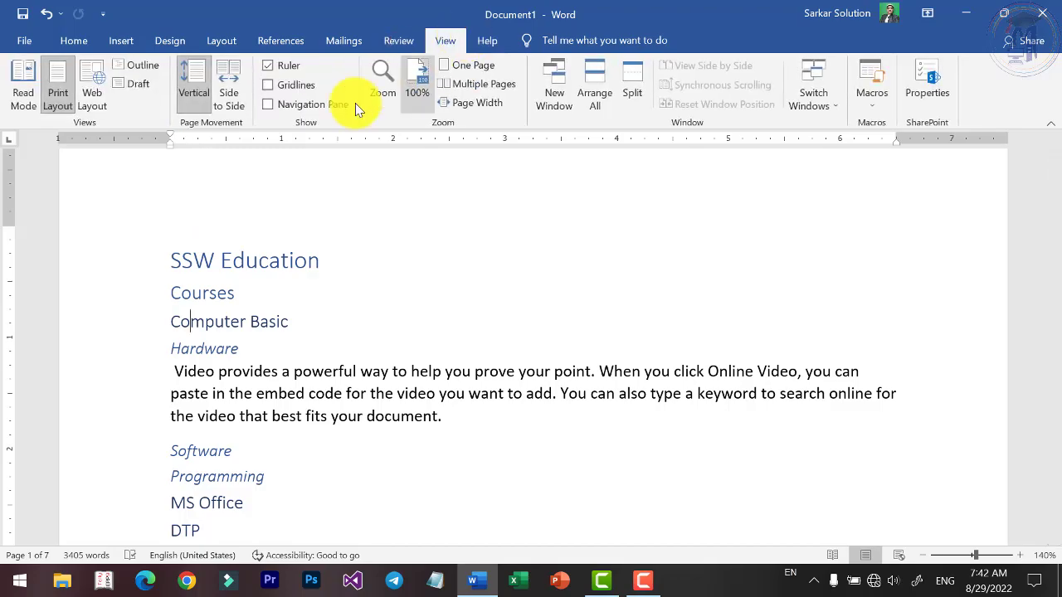
{"action": "scroll", "coordinate": [315, 294], "scroll_direction": "down", "scroll_amount": 1}
{"action": "scroll", "coordinate": [314, 298], "scroll_direction": "down", "scroll_amount": 10}
{"action": "scroll", "coordinate": [314, 298], "scroll_direction": "up", "scroll_amount": 3}
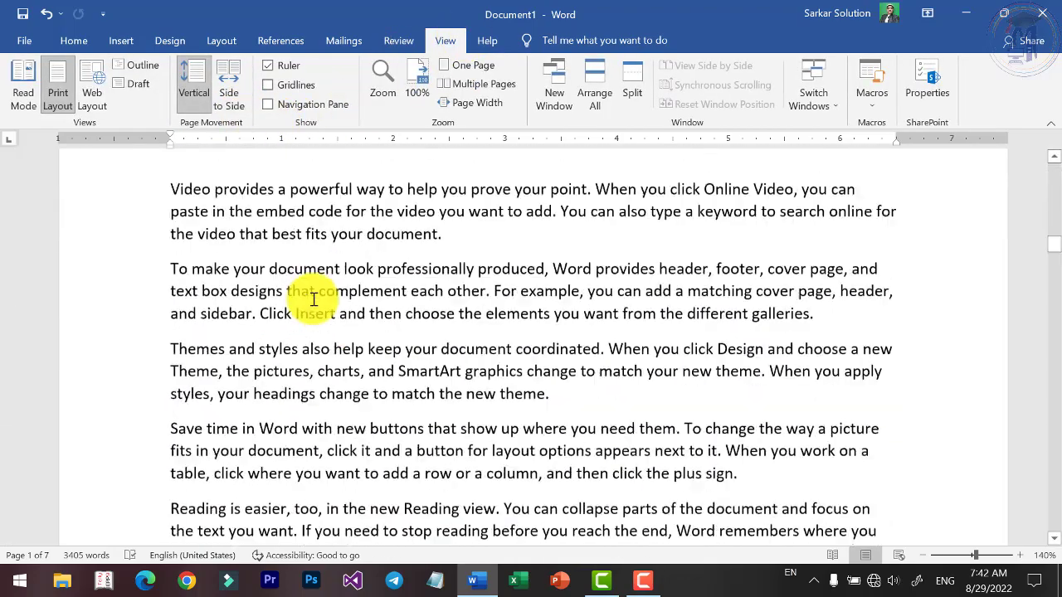
{"action": "scroll", "coordinate": [315, 296], "scroll_direction": "up", "scroll_amount": 3}
{"action": "scroll", "coordinate": [315, 296], "scroll_direction": "up", "scroll_amount": 3}
{"action": "scroll", "coordinate": [317, 294], "scroll_direction": "up", "scroll_amount": 3}
{"action": "scroll", "coordinate": [318, 292], "scroll_direction": "up", "scroll_amount": 2}
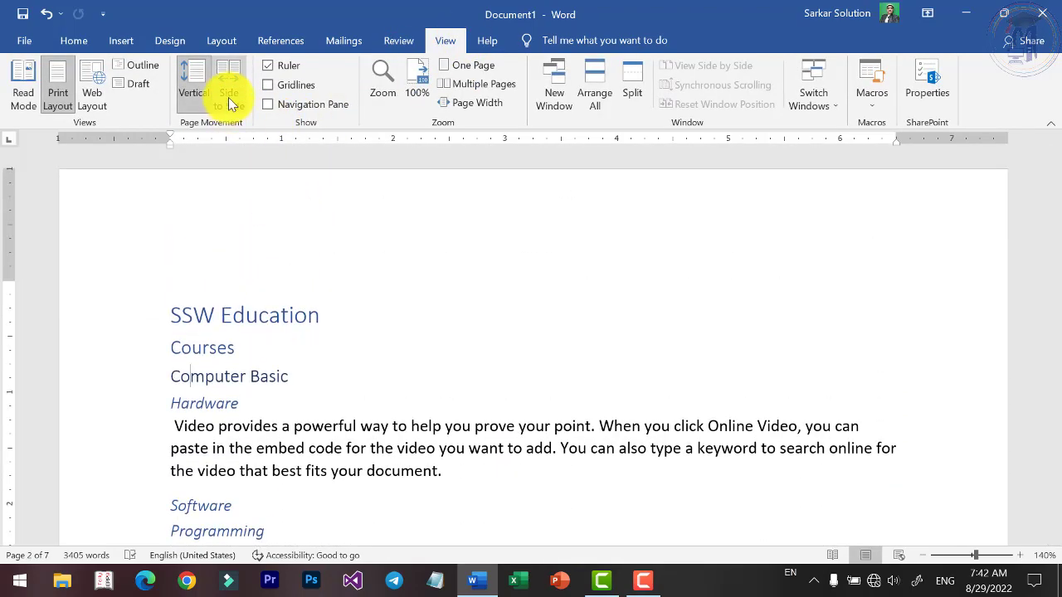
Set the page movement to Side to Side
{"action": "left_click", "coordinate": [229, 93]}
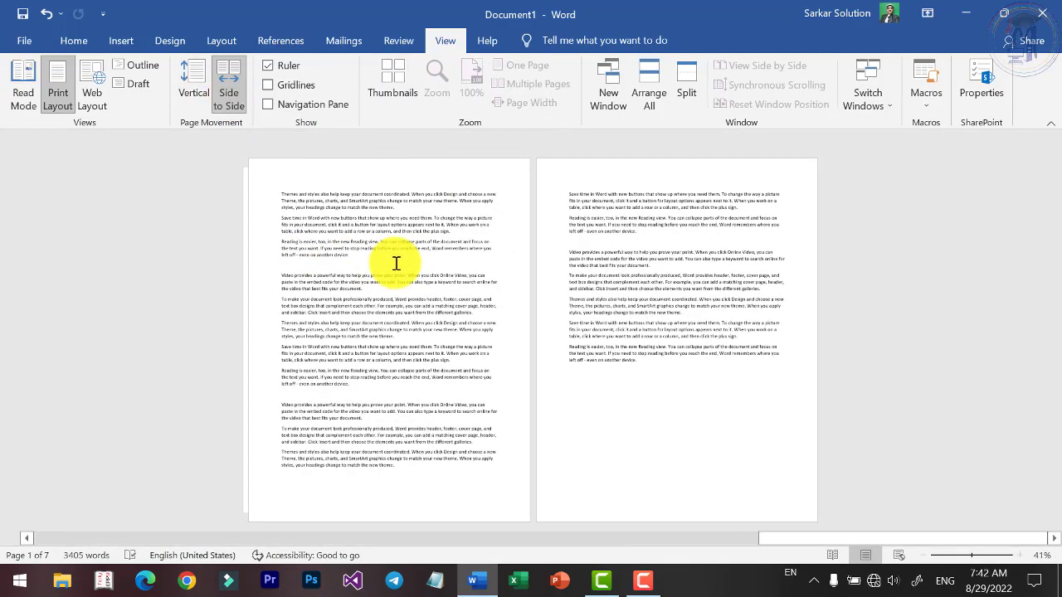
{"action": "scroll", "coordinate": [396, 263], "scroll_direction": "down", "scroll_amount": 2}
{"action": "scroll", "coordinate": [396, 262], "scroll_direction": "up", "scroll_amount": 1}
{"action": "scroll", "coordinate": [396, 263], "scroll_direction": "up", "scroll_amount": 1}
{"action": "scroll", "coordinate": [397, 263], "scroll_direction": "up", "scroll_amount": 1}
{"action": "scroll", "coordinate": [397, 263], "scroll_direction": "up", "scroll_amount": 1}
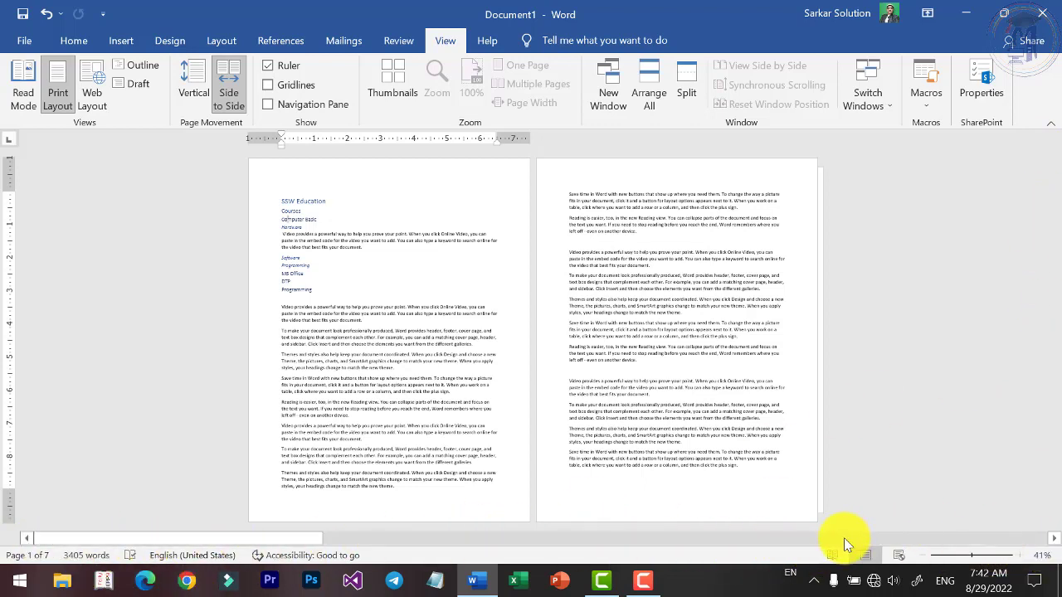
Page through the side-by-side layout and back to the first page
{"action": "scroll", "coordinate": [1053, 543], "scroll_direction": "down", "scroll_amount": 2}
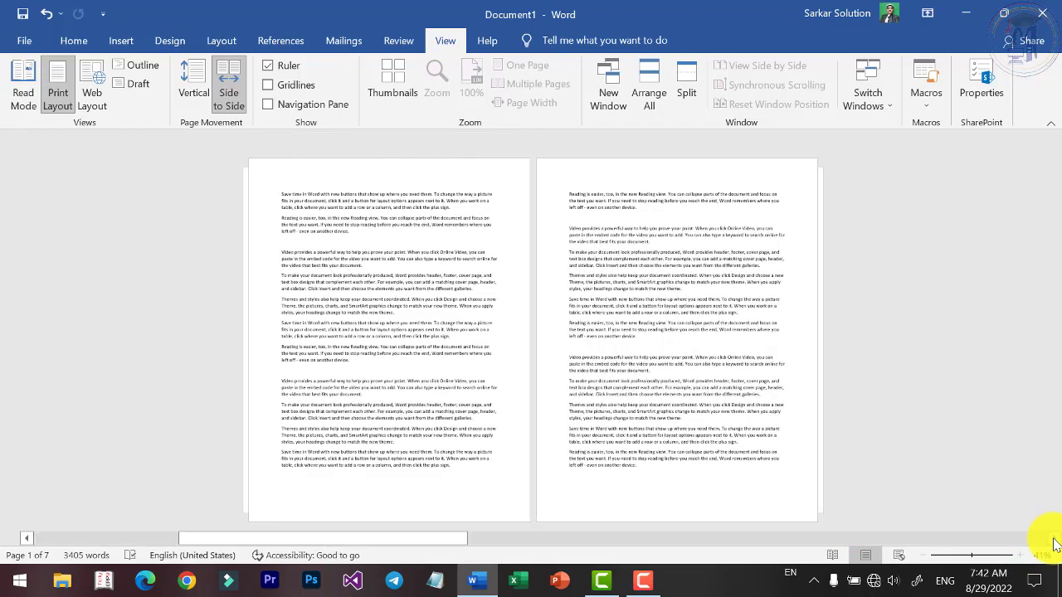
{"action": "scroll", "coordinate": [1054, 543], "scroll_direction": "down", "scroll_amount": 1}
{"action": "scroll", "coordinate": [1054, 543], "scroll_direction": "down", "scroll_amount": 2}
{"action": "scroll", "coordinate": [1053, 543], "scroll_direction": "down", "scroll_amount": 2}
{"action": "scroll", "coordinate": [1054, 543], "scroll_direction": "down", "scroll_amount": 2}
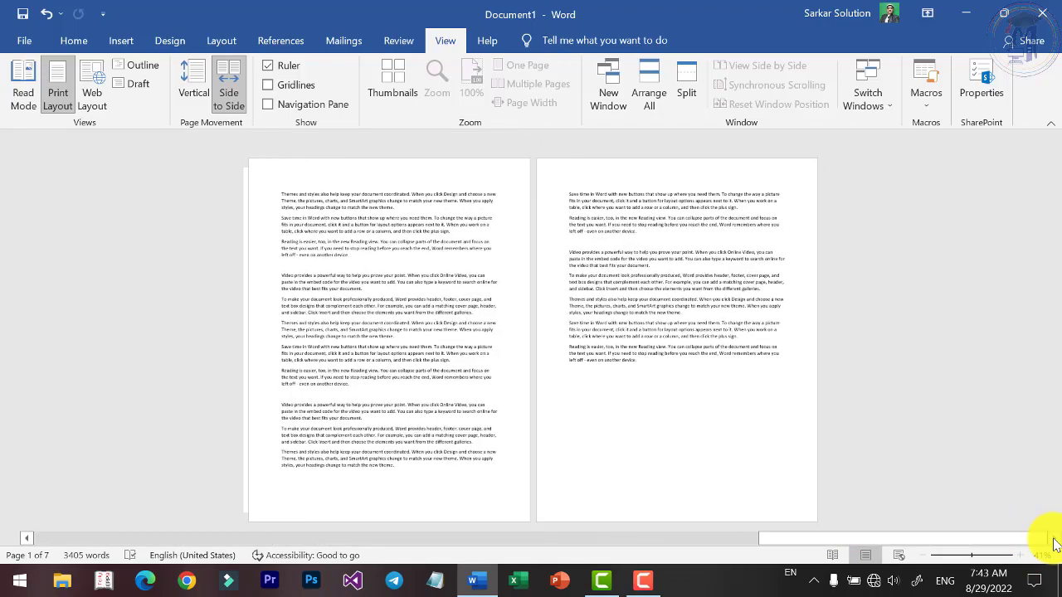
{"action": "left_click", "coordinate": [29, 538]}
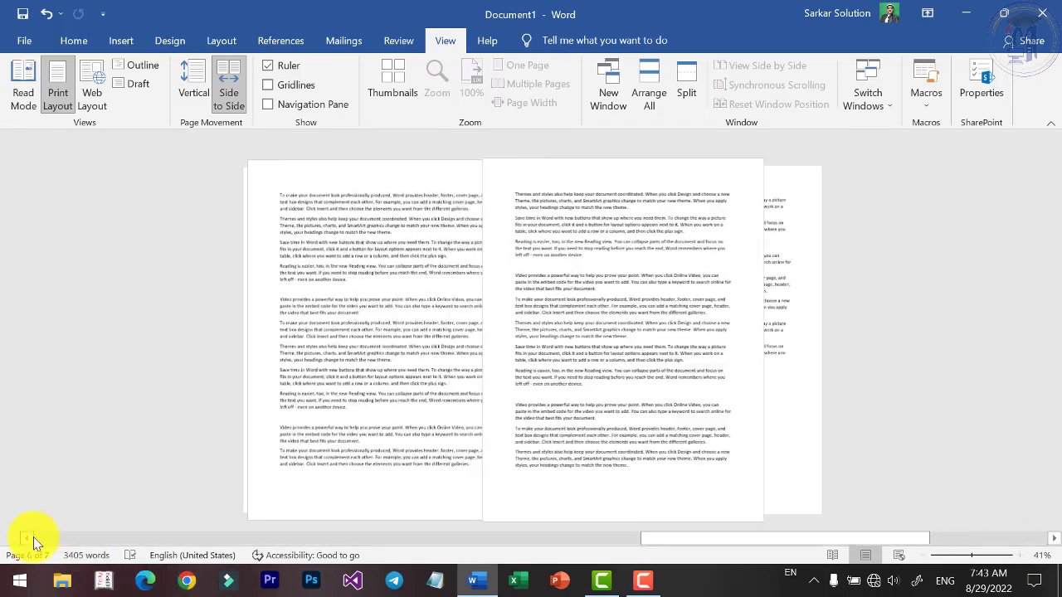
{"action": "left_click", "coordinate": [29, 538]}
{"action": "left_click", "coordinate": [29, 538]}
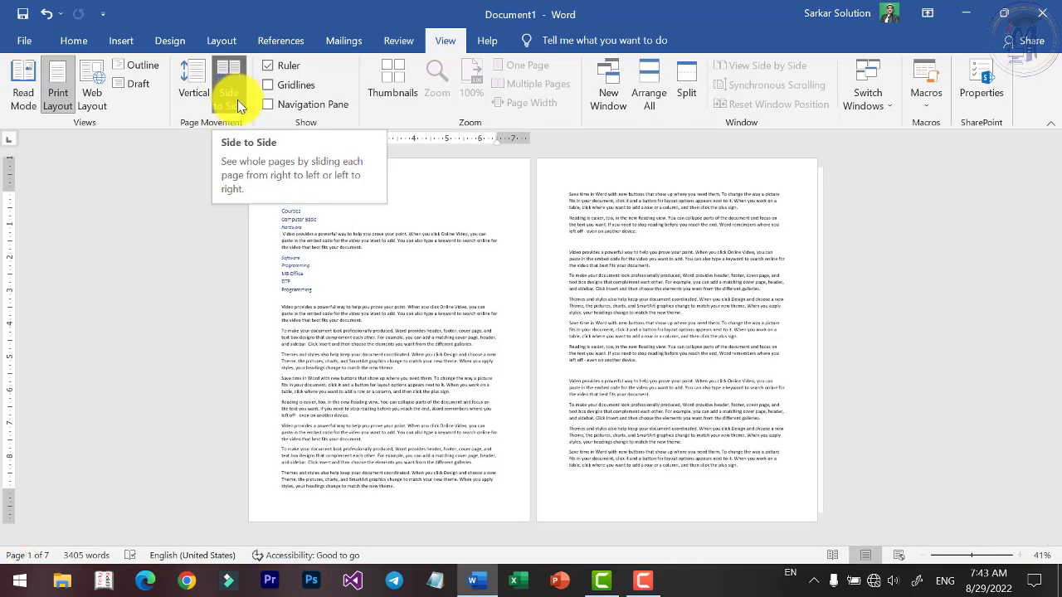
{"action": "left_click", "coordinate": [193, 83]}
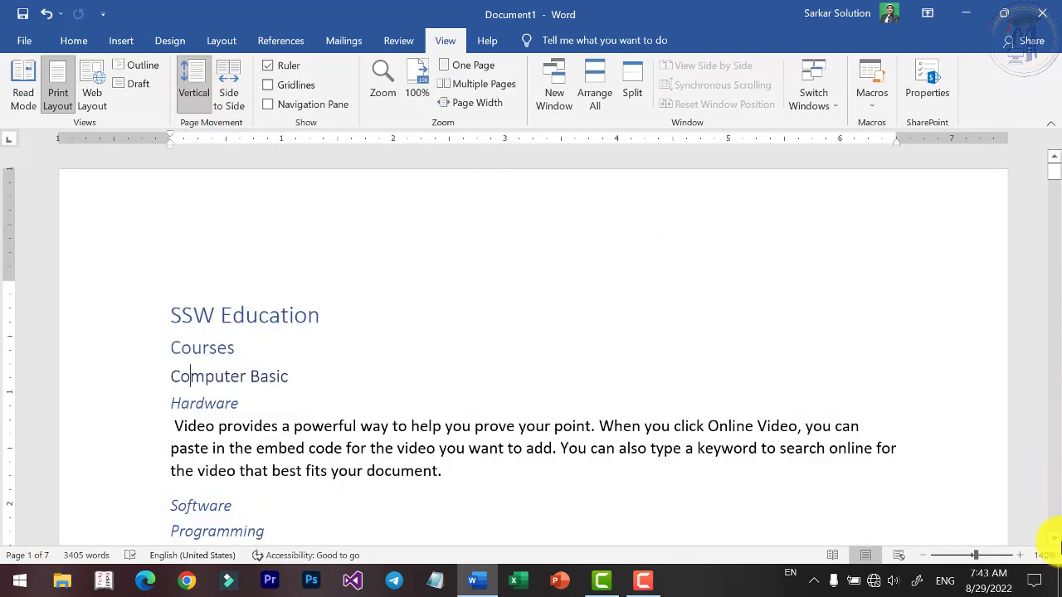
{"action": "scroll", "coordinate": [1055, 540], "scroll_direction": "down", "scroll_amount": 4}
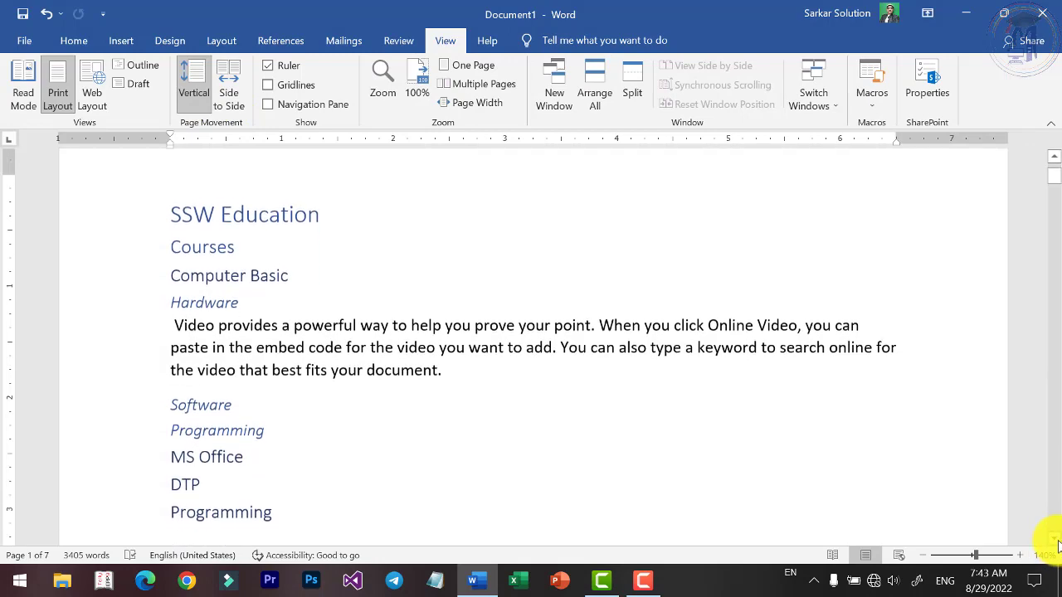
{"action": "scroll", "coordinate": [1055, 541], "scroll_direction": "down", "scroll_amount": 1}
{"action": "scroll", "coordinate": [1055, 541], "scroll_direction": "down", "scroll_amount": 1}
{"action": "scroll", "coordinate": [1055, 541], "scroll_direction": "down", "scroll_amount": 1}
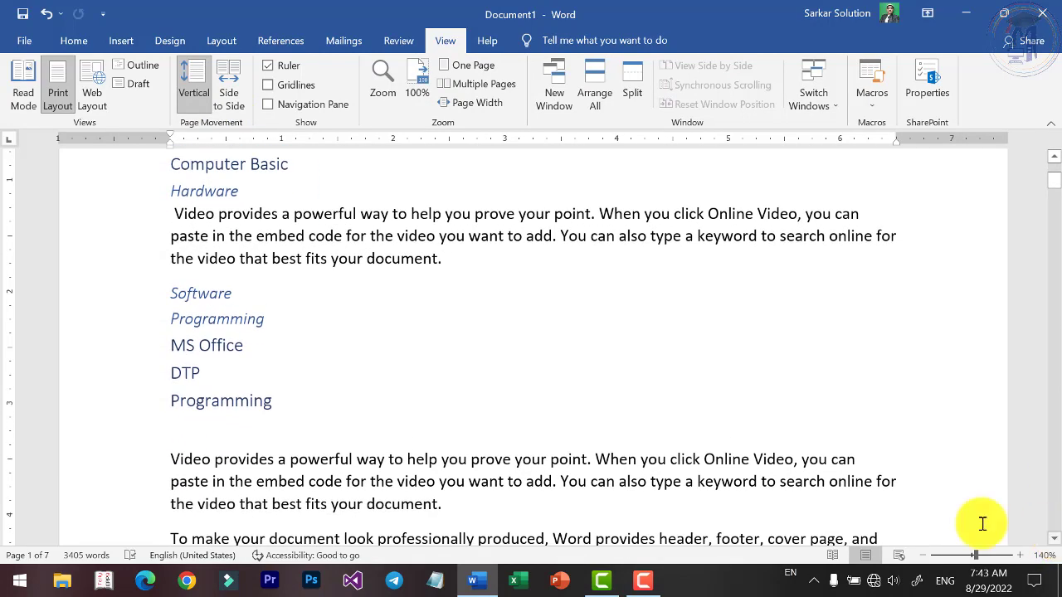
{"action": "scroll", "coordinate": [912, 515], "scroll_direction": "up", "scroll_amount": 2}
{"action": "scroll", "coordinate": [961, 530], "scroll_direction": "up", "scroll_amount": 1}
{"action": "scroll", "coordinate": [1019, 545], "scroll_direction": "down", "scroll_amount": 3}
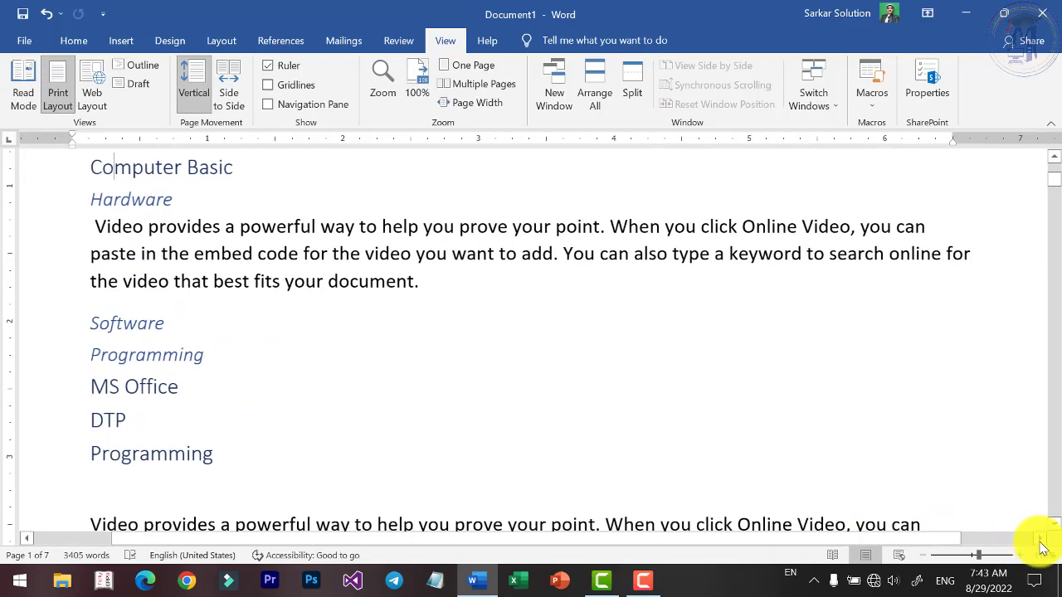
{"action": "scroll", "coordinate": [891, 479], "scroll_direction": "down", "scroll_amount": 1, "text": "ctrl"}
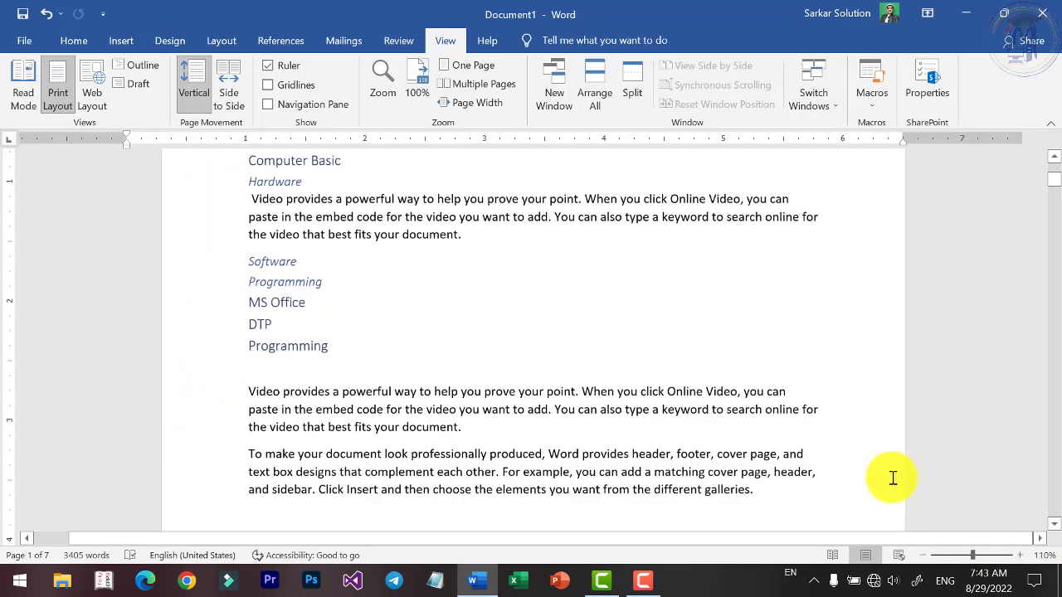
{"action": "scroll", "coordinate": [1055, 497], "scroll_direction": "down", "scroll_amount": 3}
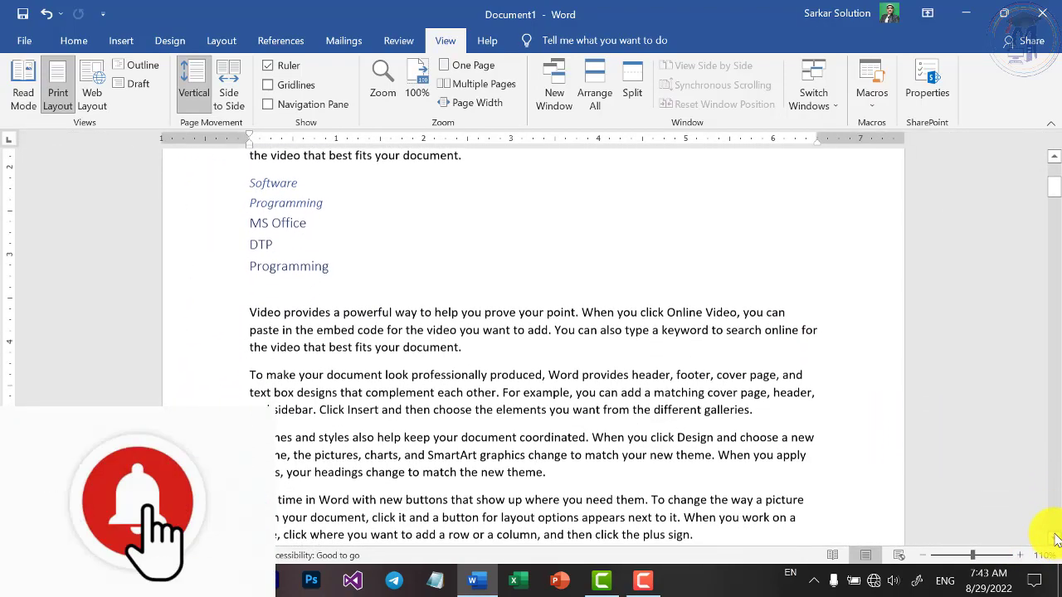
{"action": "scroll", "coordinate": [1055, 540], "scroll_direction": "down", "scroll_amount": 3}
{"action": "scroll", "coordinate": [694, 390], "scroll_direction": "down", "scroll_amount": 5}
{"action": "scroll", "coordinate": [661, 399], "scroll_direction": "down", "scroll_amount": 3}
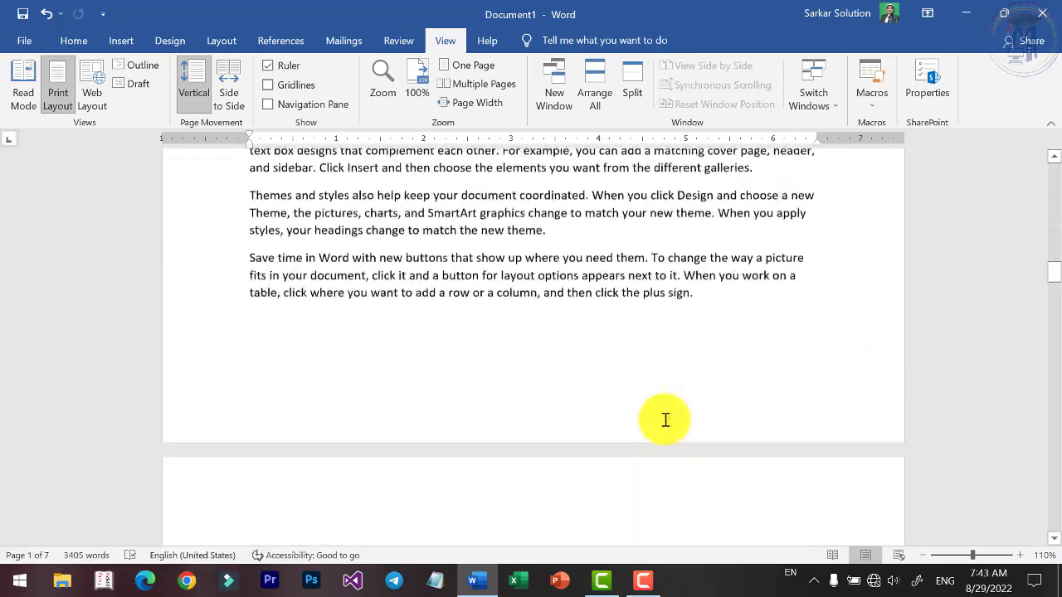
{"action": "scroll", "coordinate": [666, 422], "scroll_direction": "down", "scroll_amount": 5}
{"action": "scroll", "coordinate": [666, 421], "scroll_direction": "down", "scroll_amount": 3}
{"action": "scroll", "coordinate": [668, 420], "scroll_direction": "down", "scroll_amount": 1}
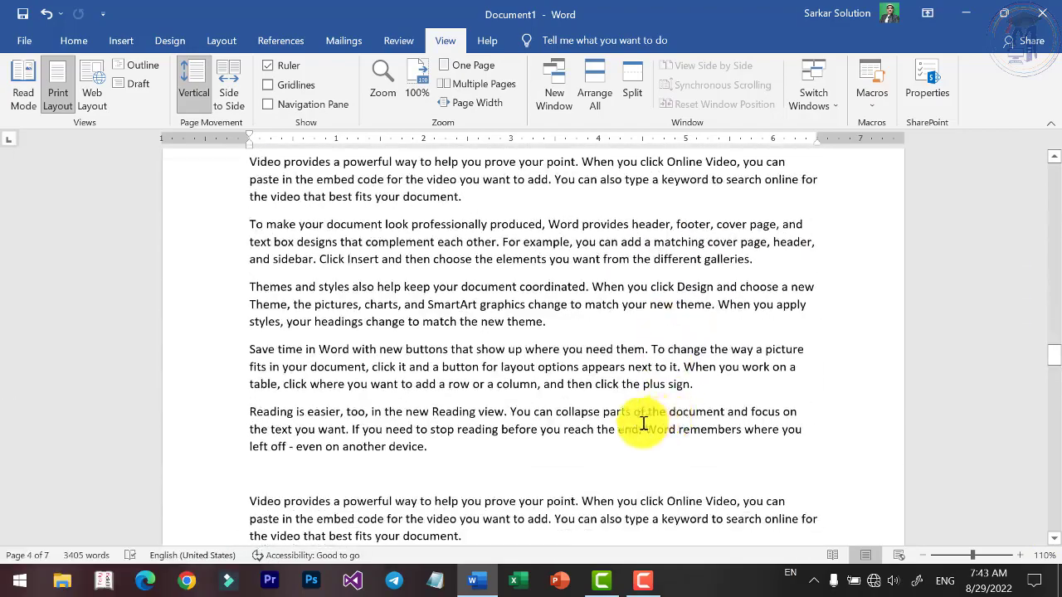
{"action": "scroll", "coordinate": [640, 427], "scroll_direction": "down", "scroll_amount": 4}
{"action": "scroll", "coordinate": [635, 403], "scroll_direction": "up", "scroll_amount": 5}
{"action": "scroll", "coordinate": [213, 147], "scroll_direction": "down", "scroll_amount": 2}
{"action": "left_click", "coordinate": [177, 81]}
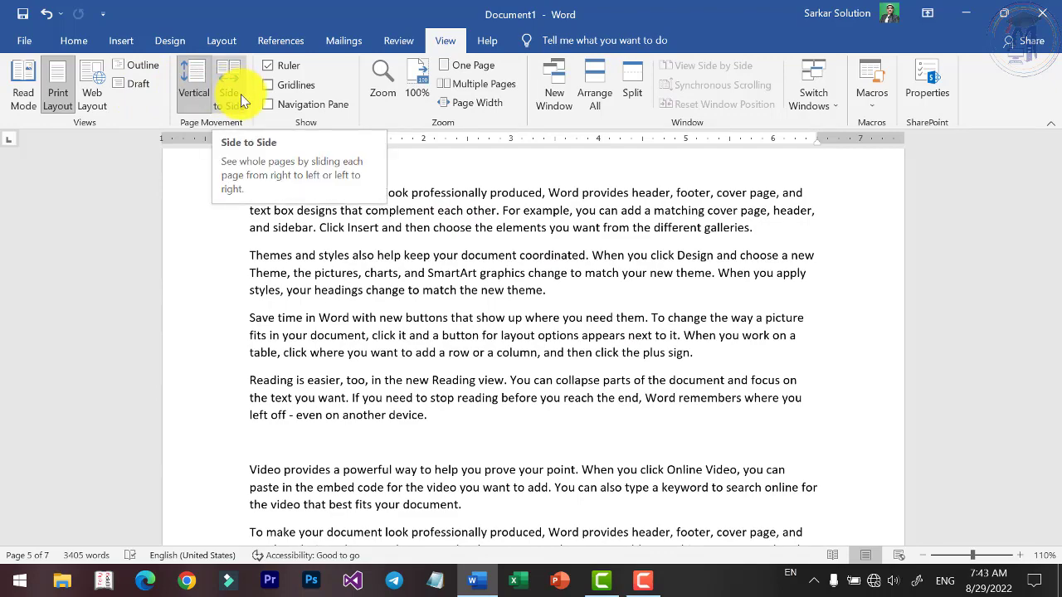
{"action": "scroll", "coordinate": [618, 379], "scroll_direction": "down", "scroll_amount": 4}
{"action": "scroll", "coordinate": [700, 298], "scroll_direction": "up", "scroll_amount": 1}
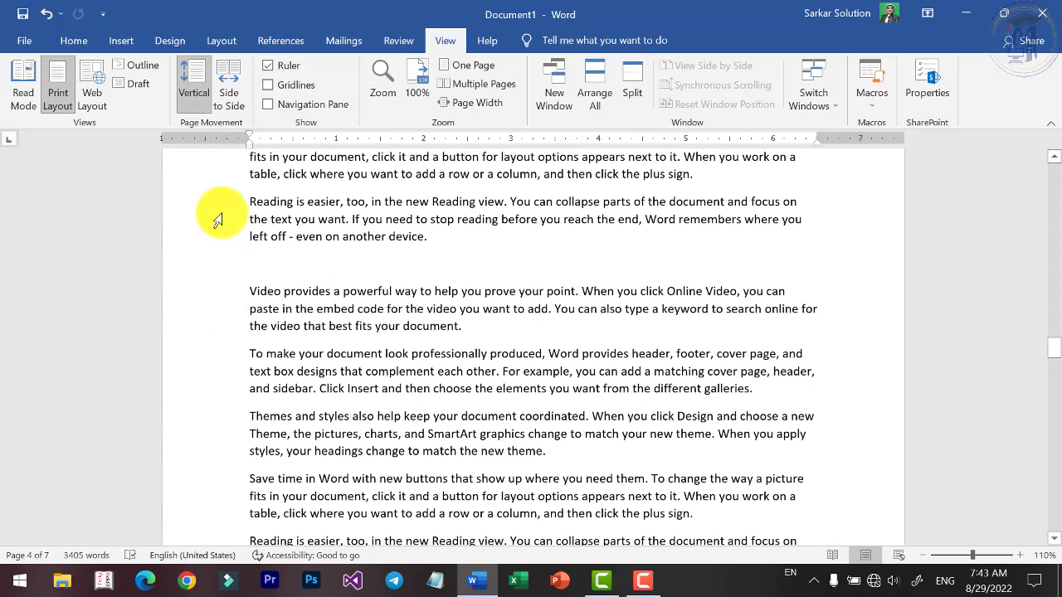
{"action": "left_click", "coordinate": [243, 103]}
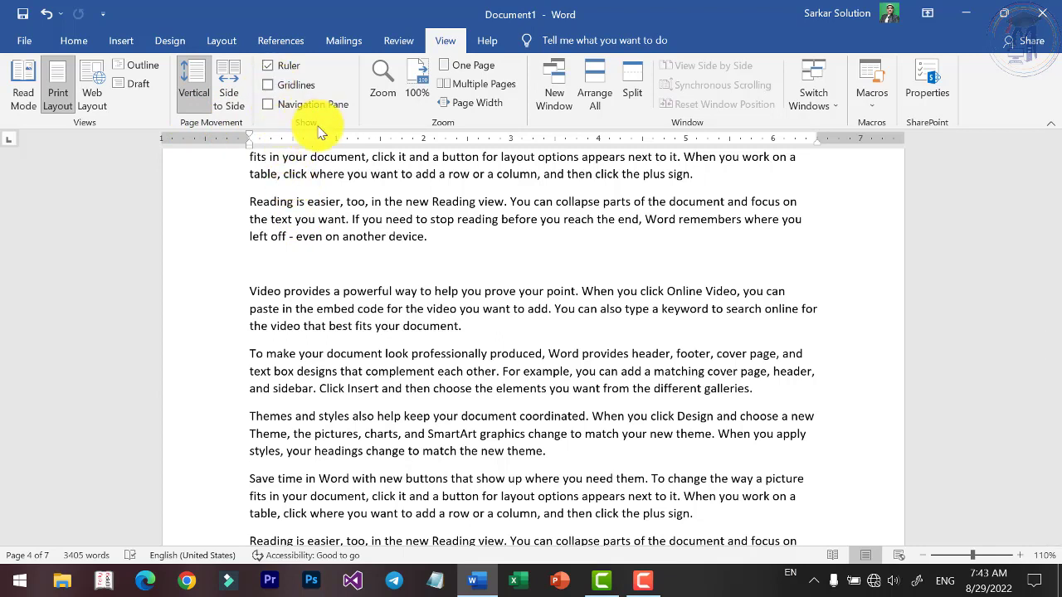
{"action": "left_click", "coordinate": [266, 65]}
{"action": "left_click", "coordinate": [267, 65]}
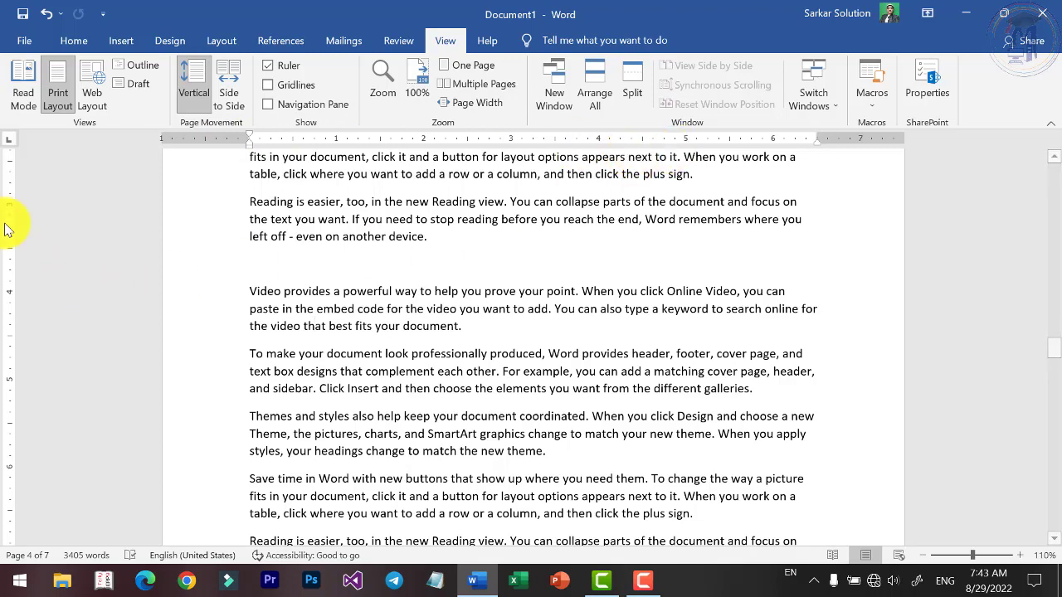
{"action": "left_click", "coordinate": [267, 66]}
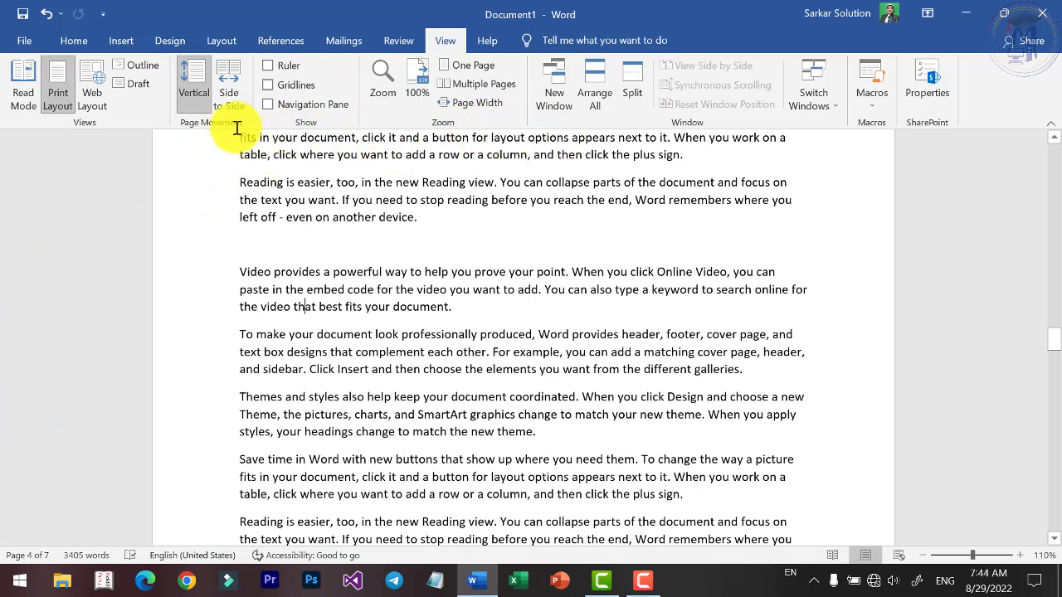
{"action": "left_click", "coordinate": [267, 66]}
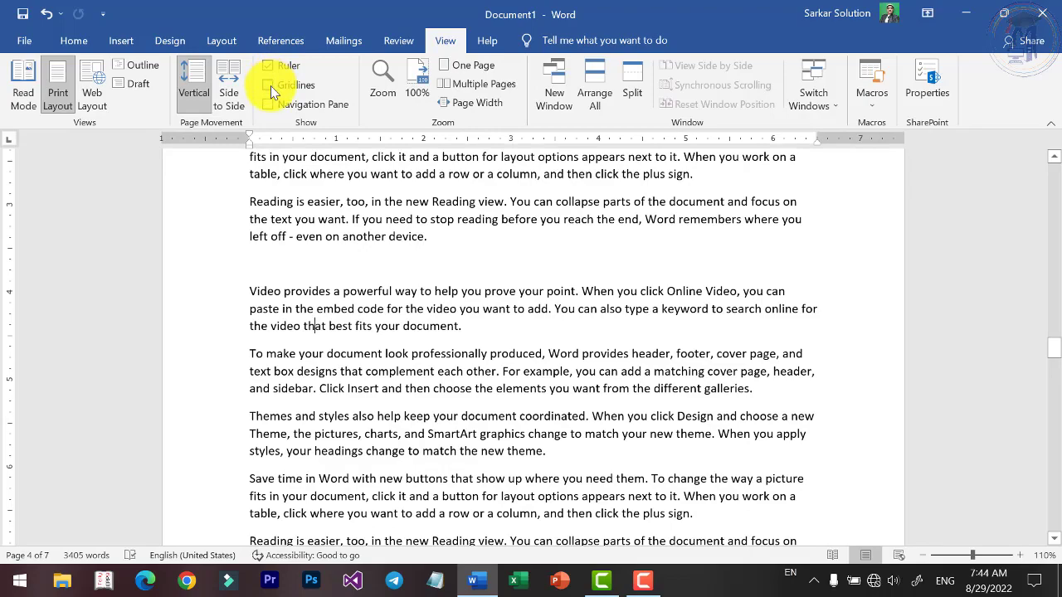
{"action": "left_click", "coordinate": [268, 85]}
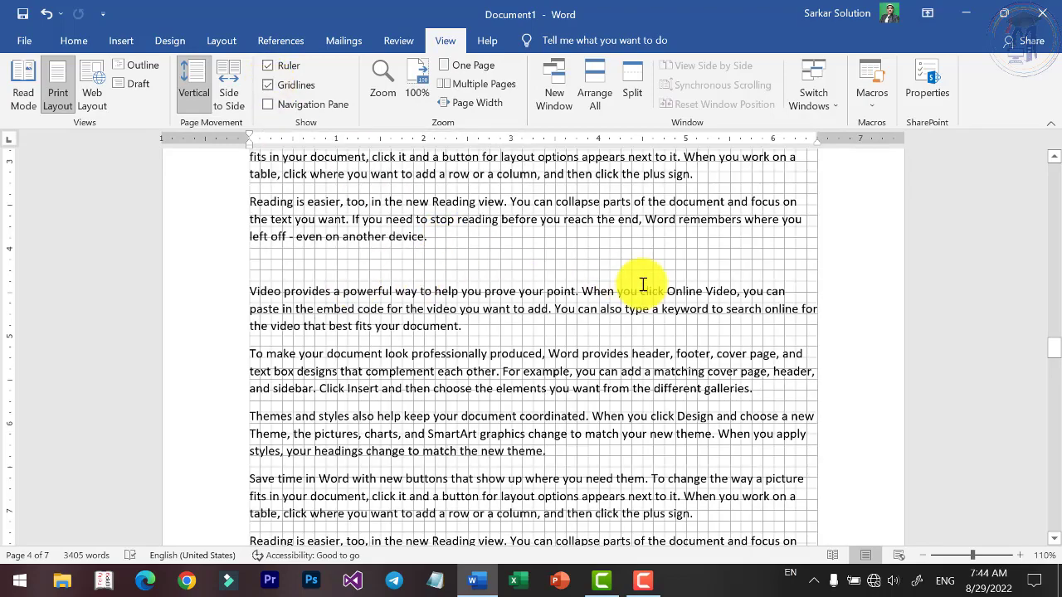
{"action": "scroll", "coordinate": [643, 285], "scroll_direction": "up", "scroll_amount": 1}
{"action": "scroll", "coordinate": [643, 285], "scroll_direction": "down", "scroll_amount": 1}
{"action": "scroll", "coordinate": [644, 287], "scroll_direction": "up", "scroll_amount": 2}
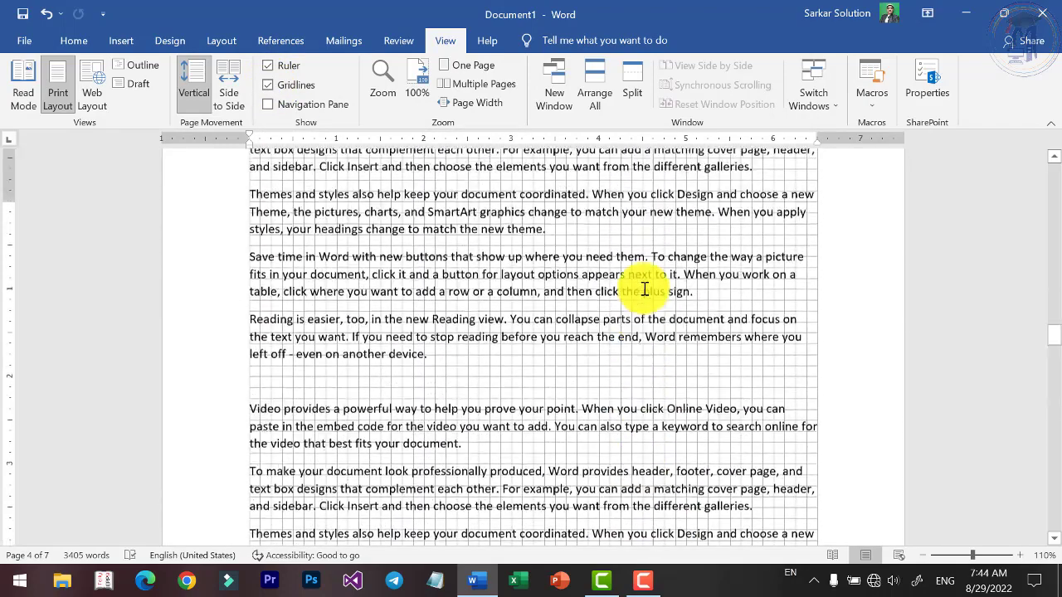
{"action": "scroll", "coordinate": [644, 288], "scroll_direction": "up", "scroll_amount": 6}
{"action": "scroll", "coordinate": [581, 320], "scroll_direction": "up", "scroll_amount": 2}
{"action": "scroll", "coordinate": [635, 266], "scroll_direction": "down", "scroll_amount": 4}
{"action": "scroll", "coordinate": [509, 349], "scroll_direction": "down", "scroll_amount": 3}
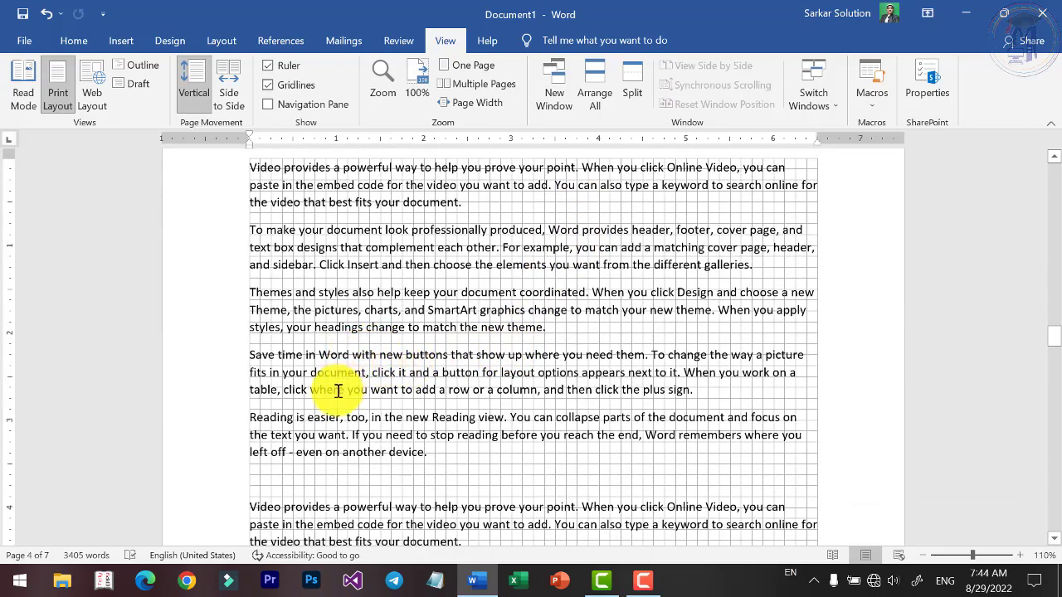
{"action": "scroll", "coordinate": [398, 332], "scroll_direction": "up", "scroll_amount": 3}
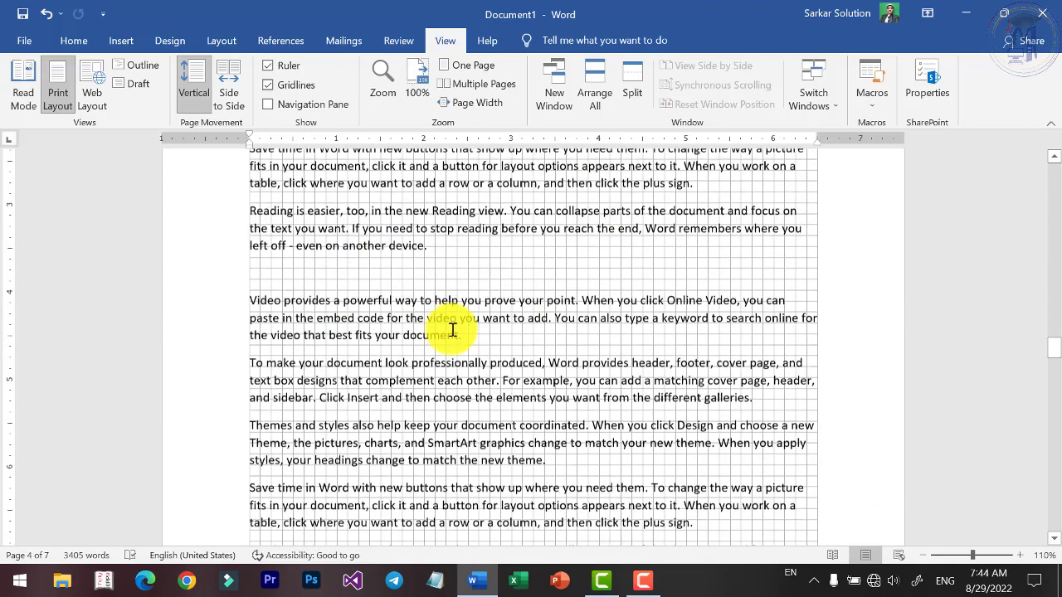
{"action": "scroll", "coordinate": [474, 257], "scroll_direction": "down", "scroll_amount": 5}
{"action": "scroll", "coordinate": [514, 319], "scroll_direction": "down", "scroll_amount": 2}
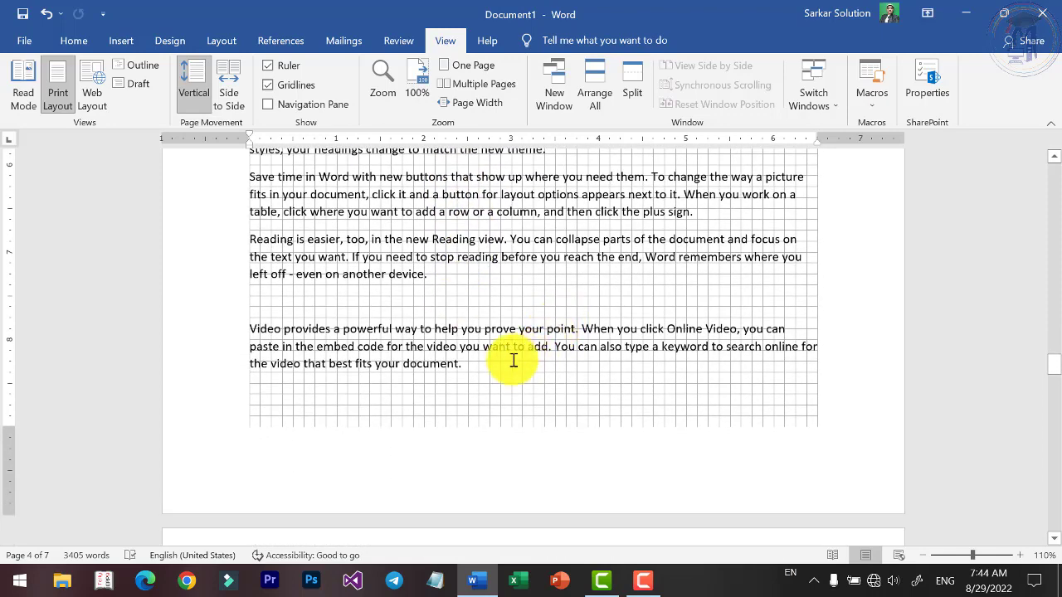
Hide the gridlines, open the Navigation pane, and jump through pages 2–4 as thumbnails
{"action": "left_click", "coordinate": [269, 85]}
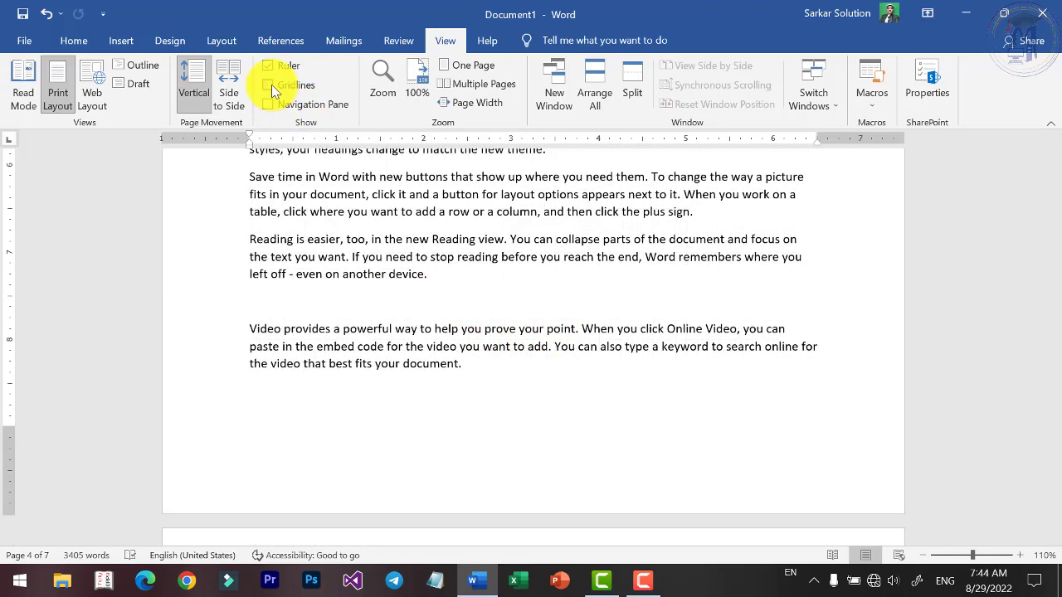
{"action": "left_click", "coordinate": [293, 106]}
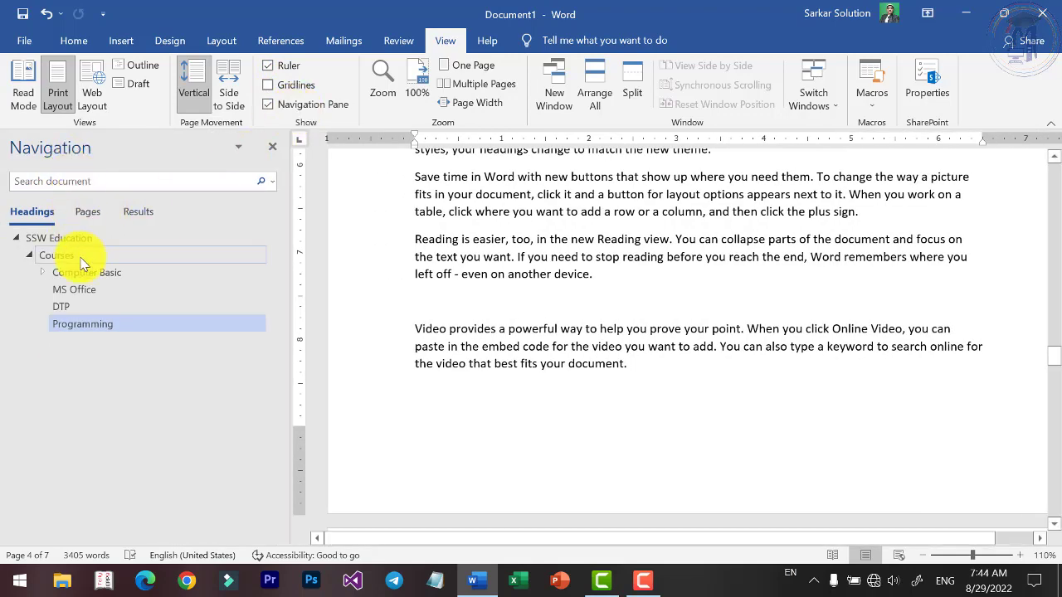
{"action": "left_click", "coordinate": [81, 214]}
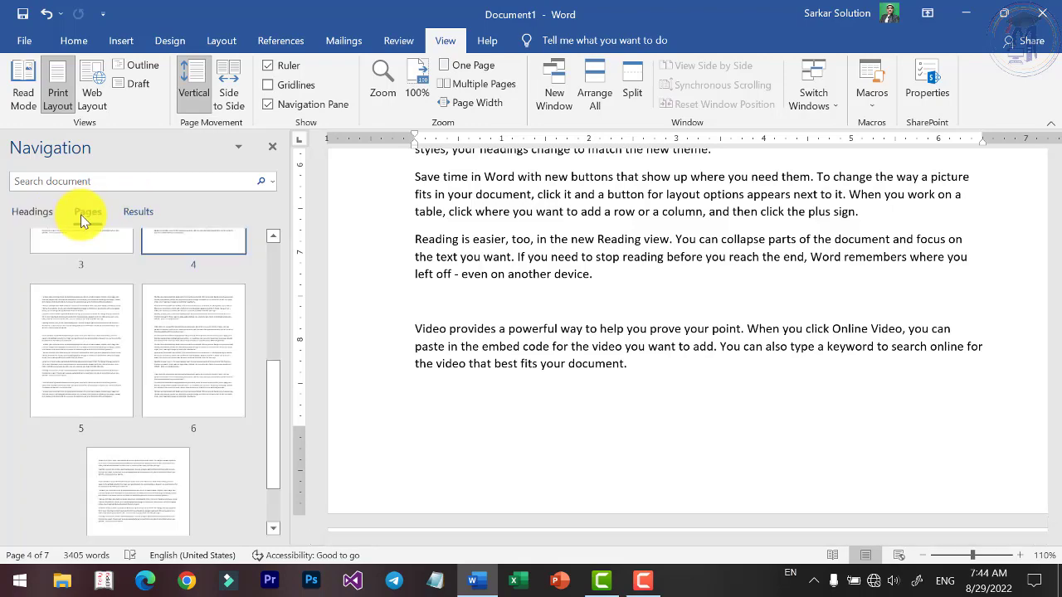
{"action": "scroll", "coordinate": [162, 367], "scroll_direction": "up", "scroll_amount": 5}
{"action": "left_click", "coordinate": [190, 349]}
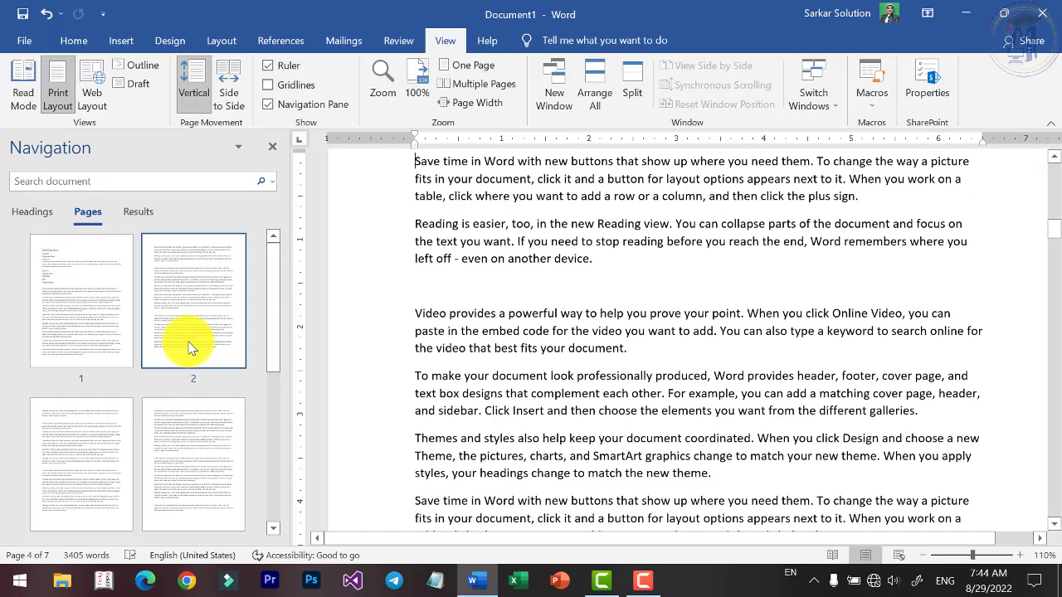
{"action": "left_click", "coordinate": [71, 455]}
{"action": "left_click", "coordinate": [177, 498]}
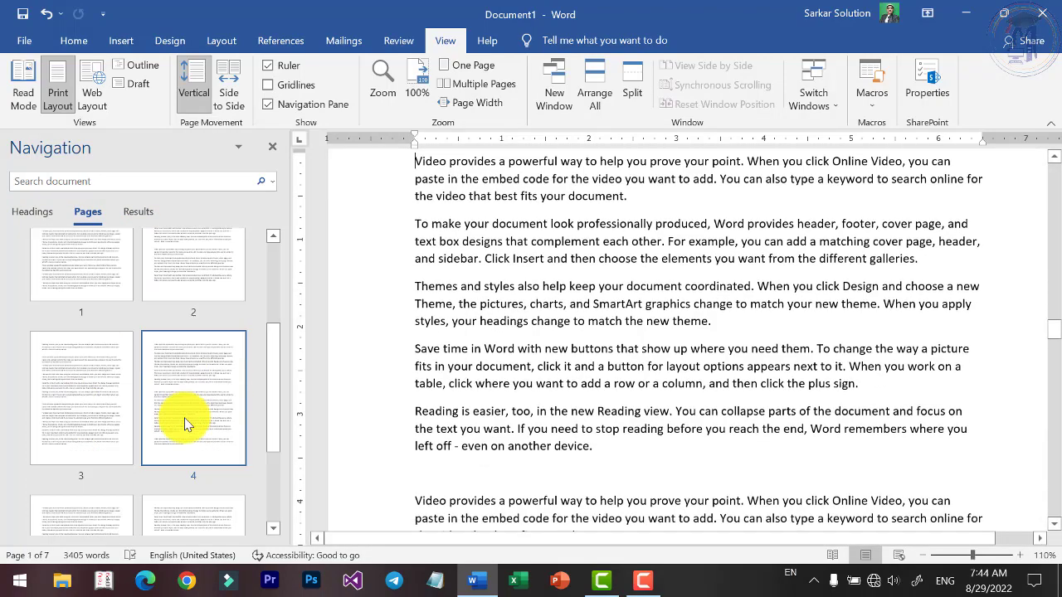
{"action": "scroll", "coordinate": [142, 241], "scroll_direction": "down", "scroll_amount": 5}
View Results, then jump through the Courses, DTP, Programming, Computer Basic and MS Office headings
{"action": "left_click", "coordinate": [132, 211]}
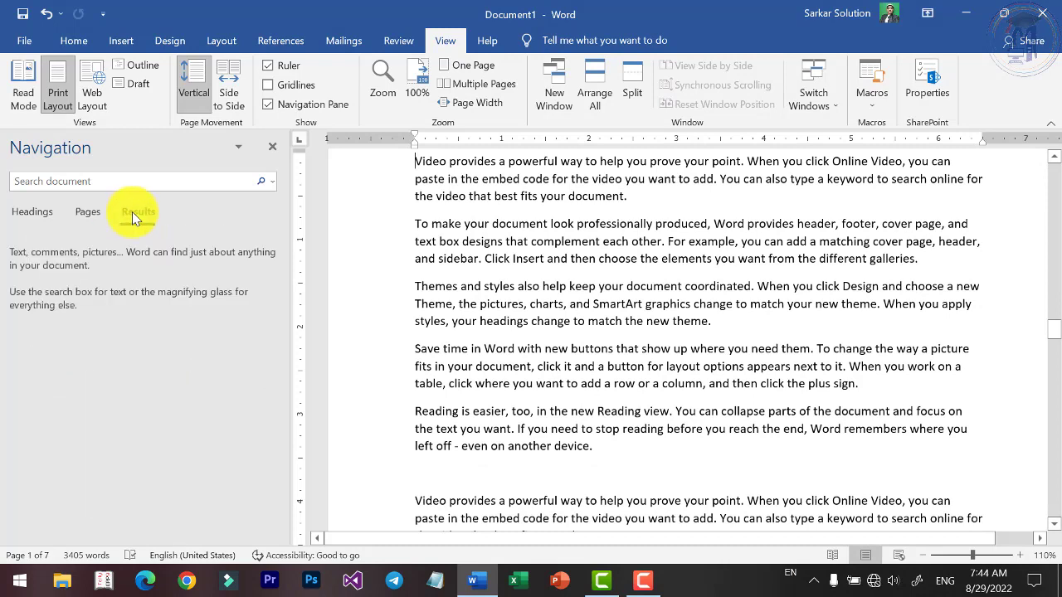
{"action": "left_click", "coordinate": [81, 209]}
{"action": "left_click", "coordinate": [20, 212]}
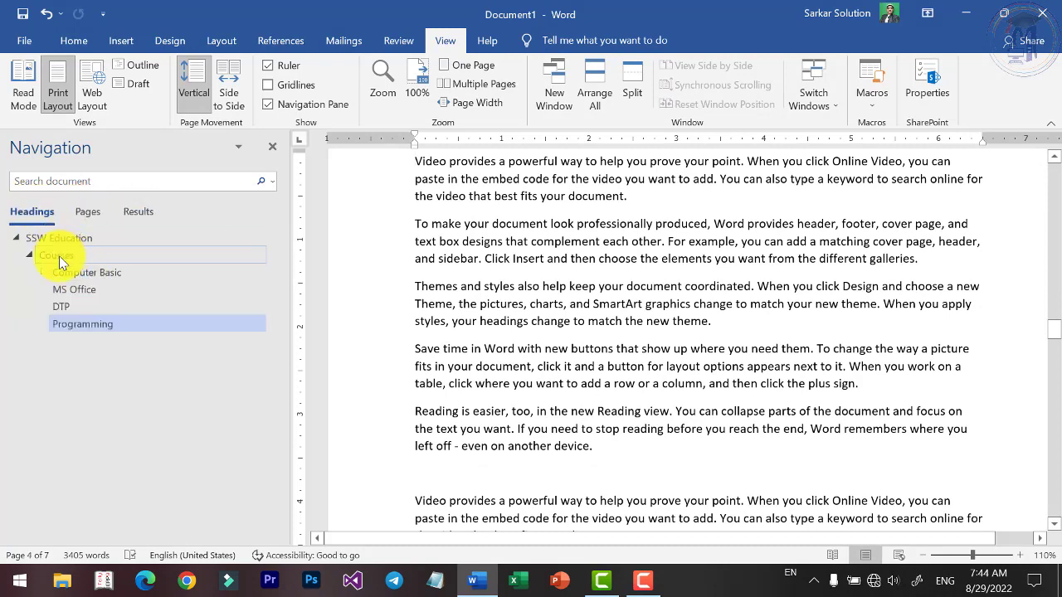
{"action": "left_click", "coordinate": [58, 256]}
{"action": "left_click", "coordinate": [70, 306]}
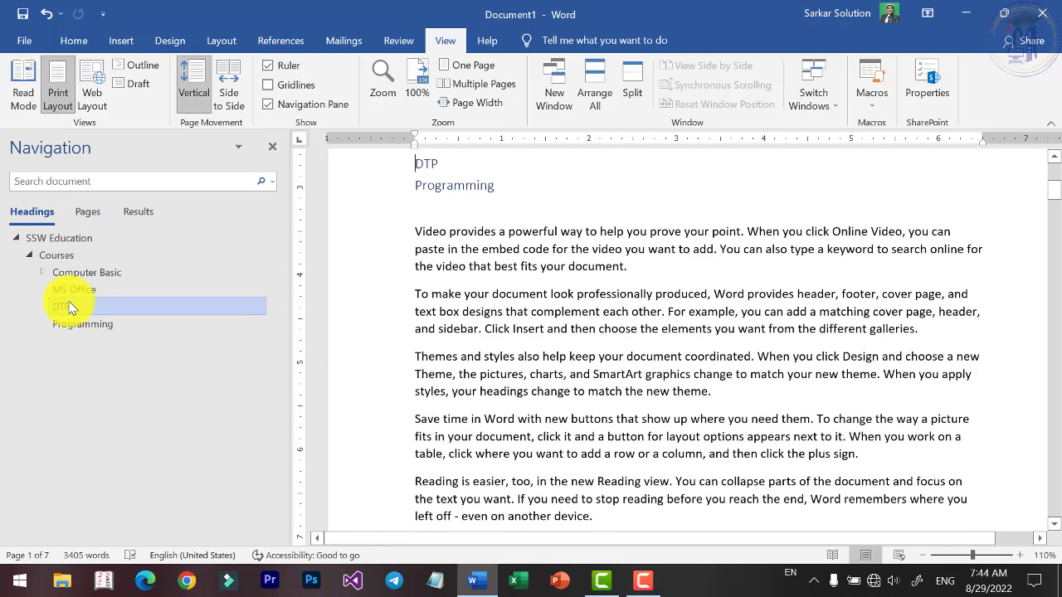
{"action": "left_click", "coordinate": [71, 322]}
{"action": "left_click", "coordinate": [72, 273]}
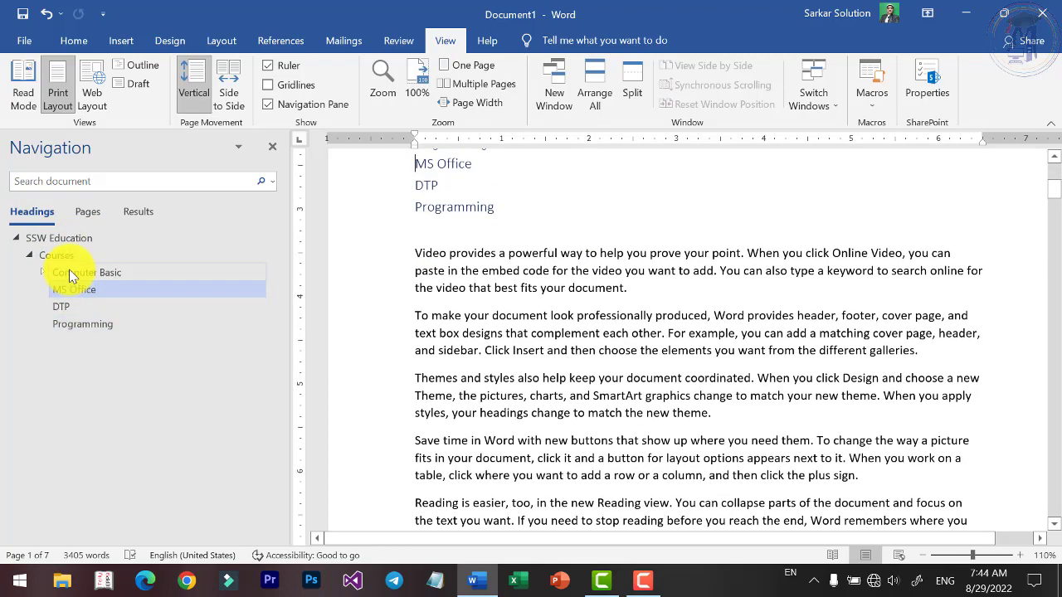
{"action": "left_click", "coordinate": [70, 289]}
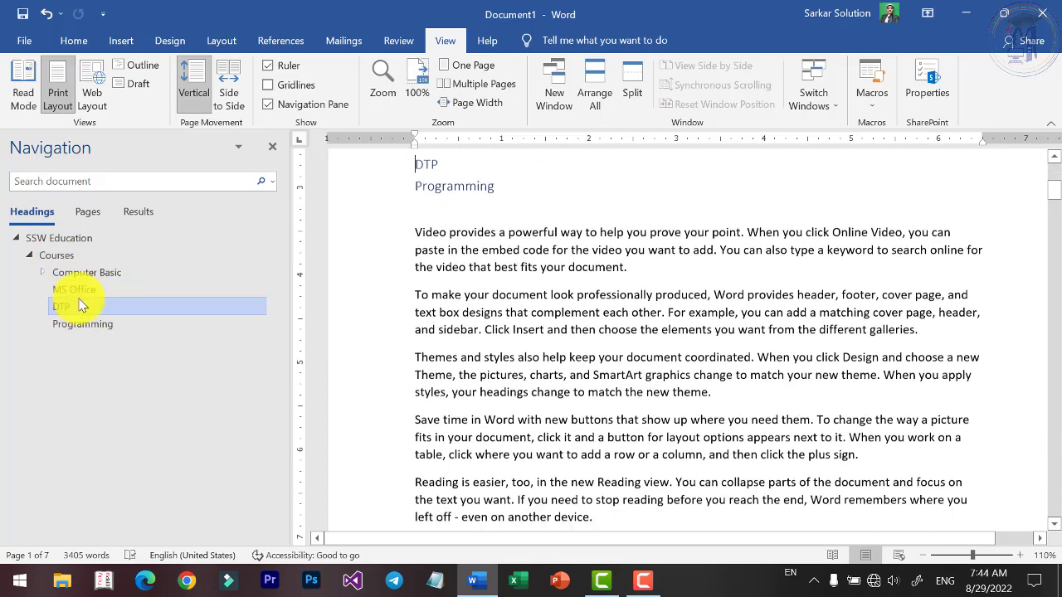
{"action": "left_click", "coordinate": [71, 322]}
{"action": "left_click", "coordinate": [71, 306]}
{"action": "left_click", "coordinate": [82, 290]}
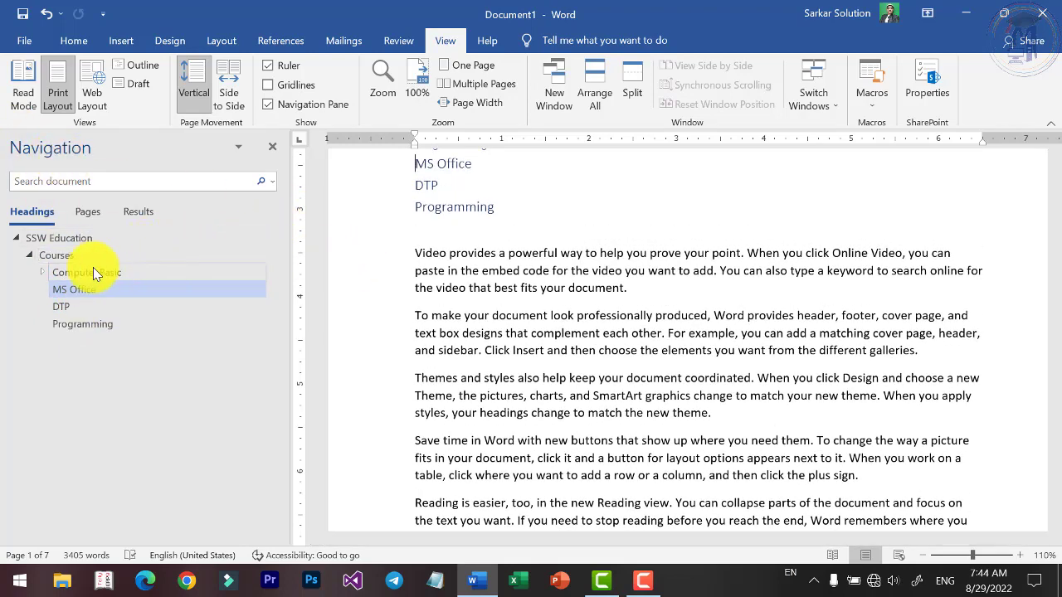
Return to page thumbnails and jump to pages 5 and 6
{"action": "left_click", "coordinate": [88, 211]}
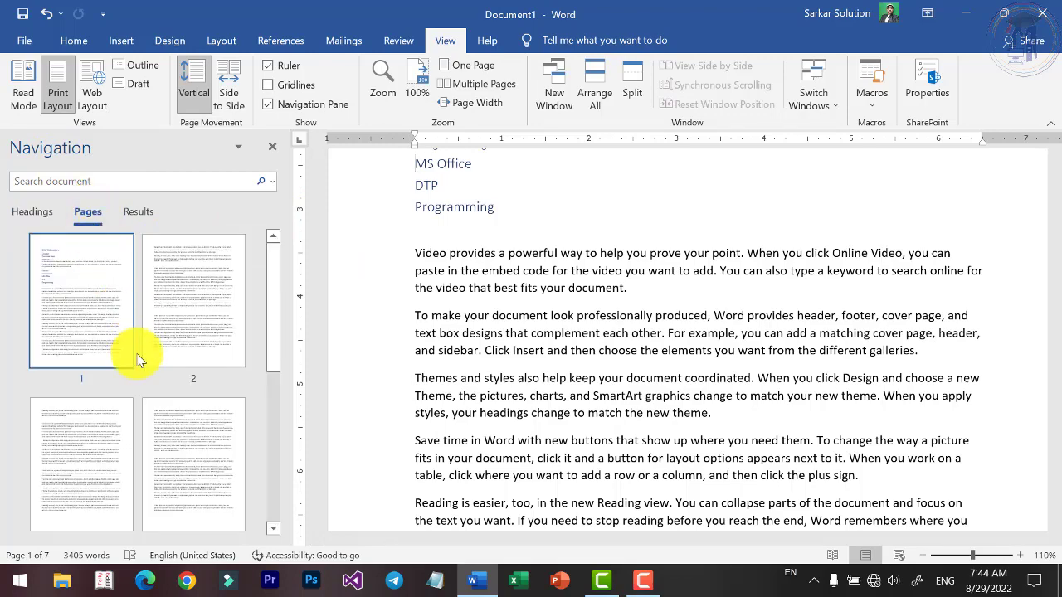
{"action": "left_click_drag", "start_coordinate": [276, 340], "coordinate": [260, 379]}
{"action": "left_click", "coordinate": [77, 452]}
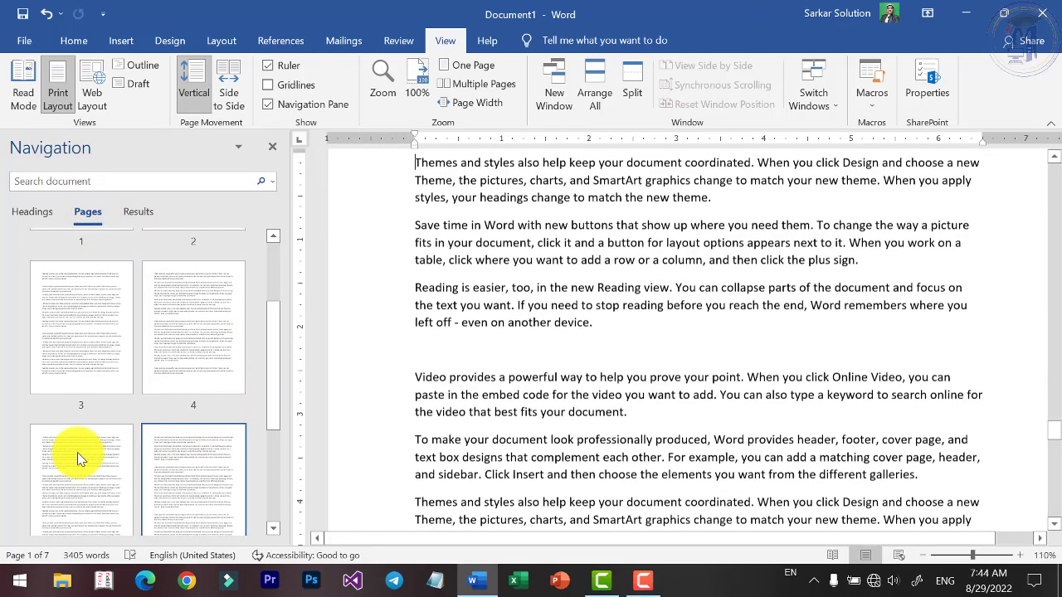
{"action": "left_click", "coordinate": [214, 467]}
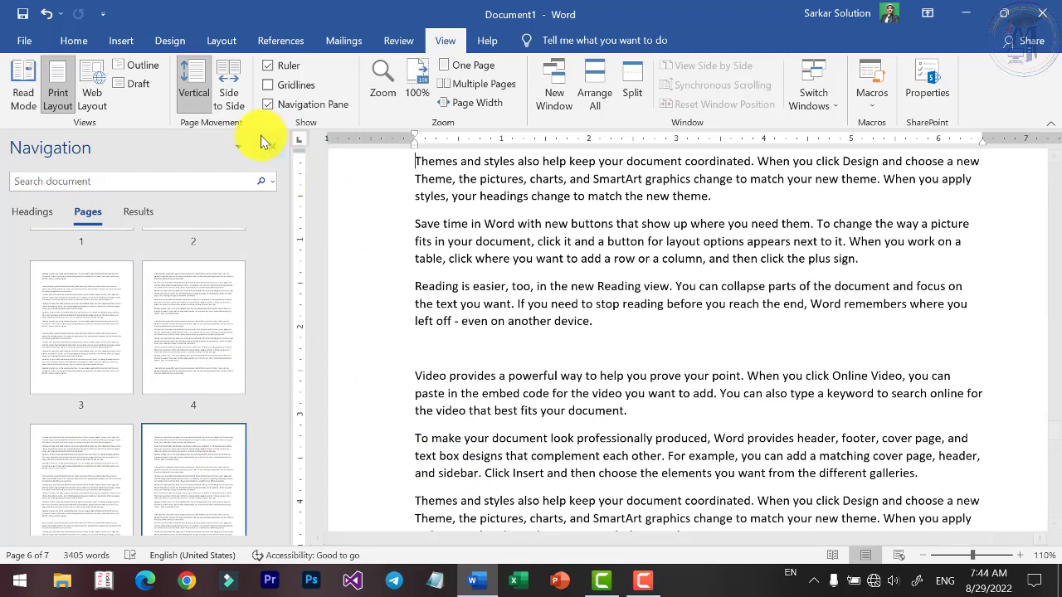
Close the Navigation pane from its options menu and toggle the rulers off and back on
{"action": "left_click", "coordinate": [241, 151]}
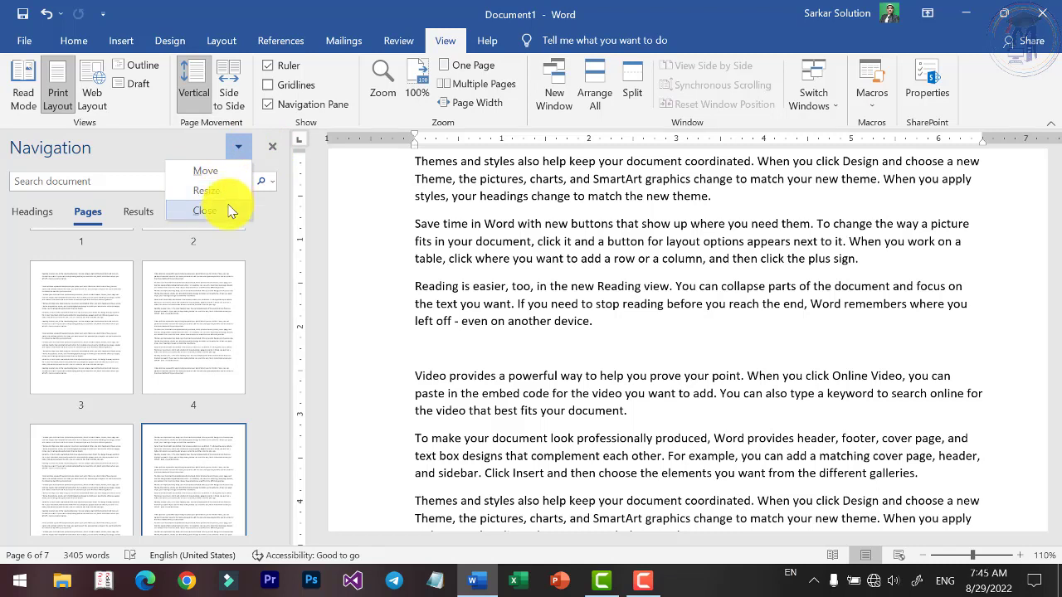
{"action": "left_click", "coordinate": [273, 150]}
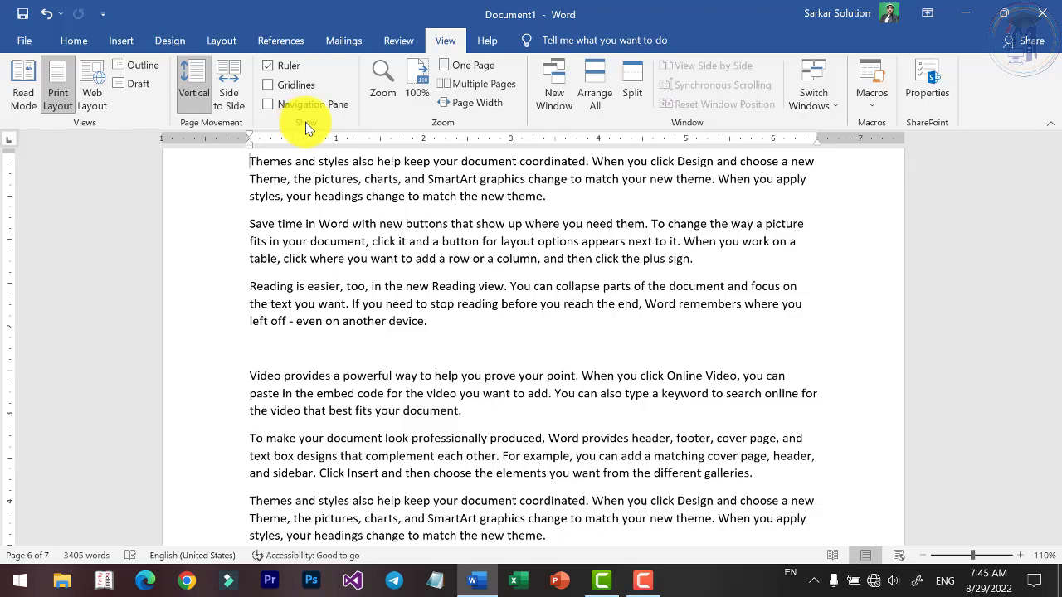
{"action": "left_click", "coordinate": [281, 62]}
{"action": "left_click", "coordinate": [281, 63]}
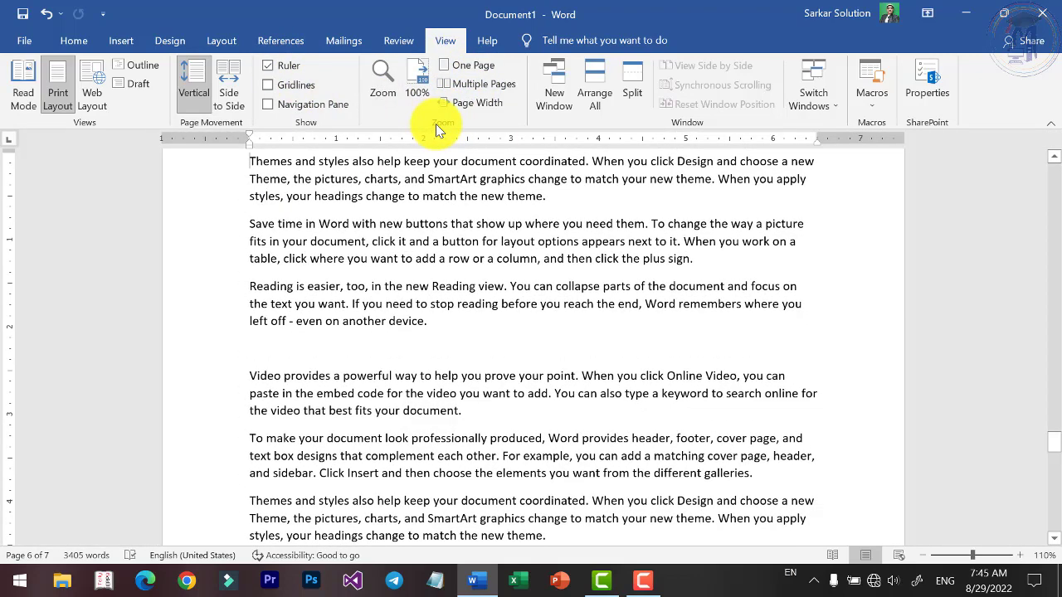
{"action": "left_click", "coordinate": [388, 97]}
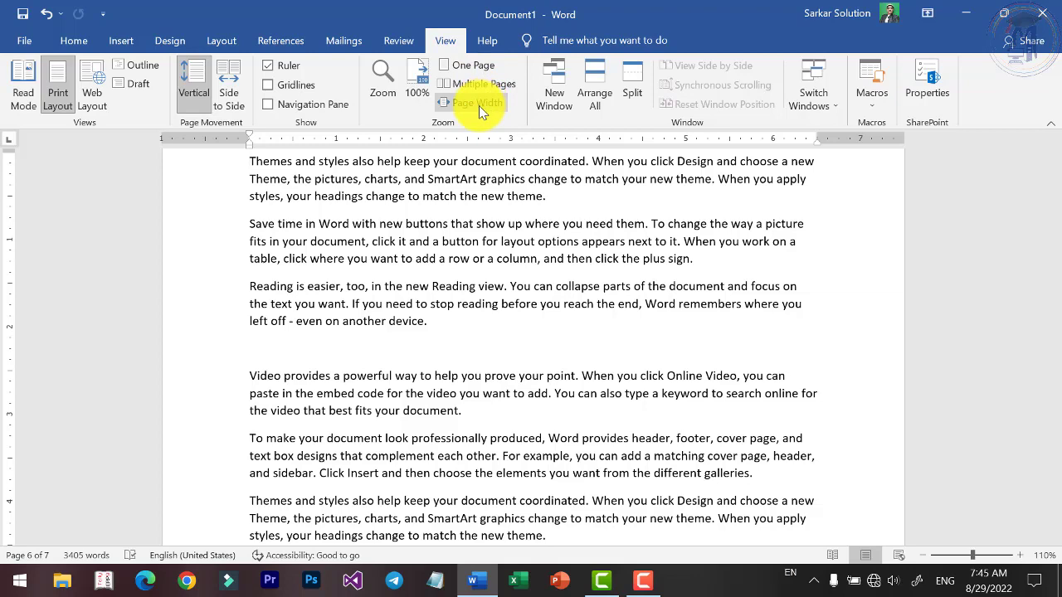
Set the document zoom to 200% in the Zoom dialog
{"action": "left_click", "coordinate": [380, 83]}
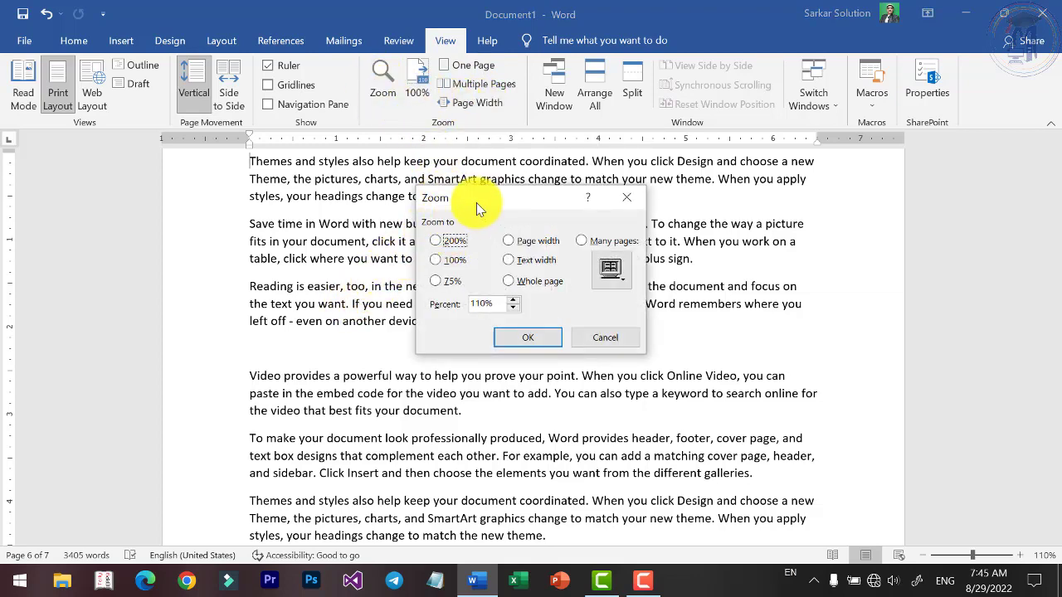
{"action": "left_click", "coordinate": [437, 240]}
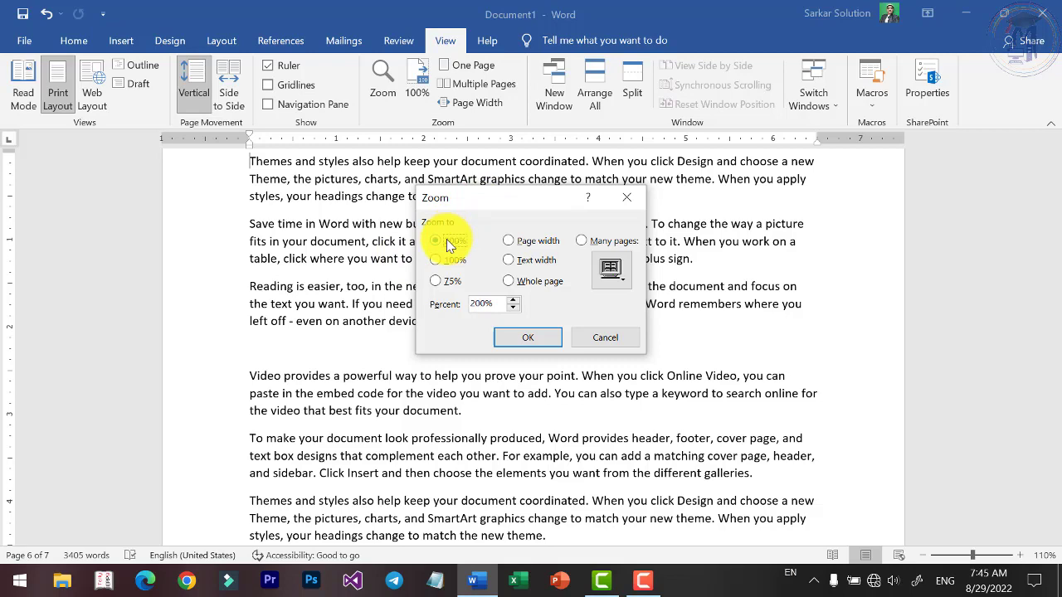
{"action": "left_click", "coordinate": [526, 337]}
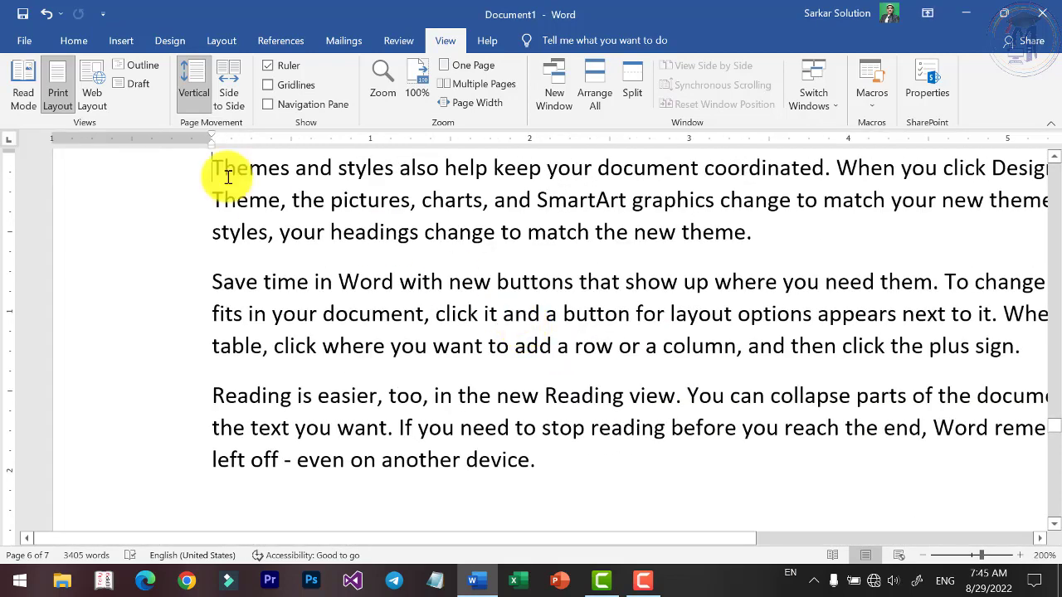
Zoom in to 260%, back out to about 150%, and place the cursor after 'device.'
{"action": "left_click", "coordinate": [1015, 555]}
{"action": "left_click", "coordinate": [1015, 555]}
{"action": "left_click", "coordinate": [1015, 554]}
{"action": "left_click", "coordinate": [1015, 555]}
{"action": "left_click", "coordinate": [1015, 554]}
{"action": "left_click", "coordinate": [1015, 555]}
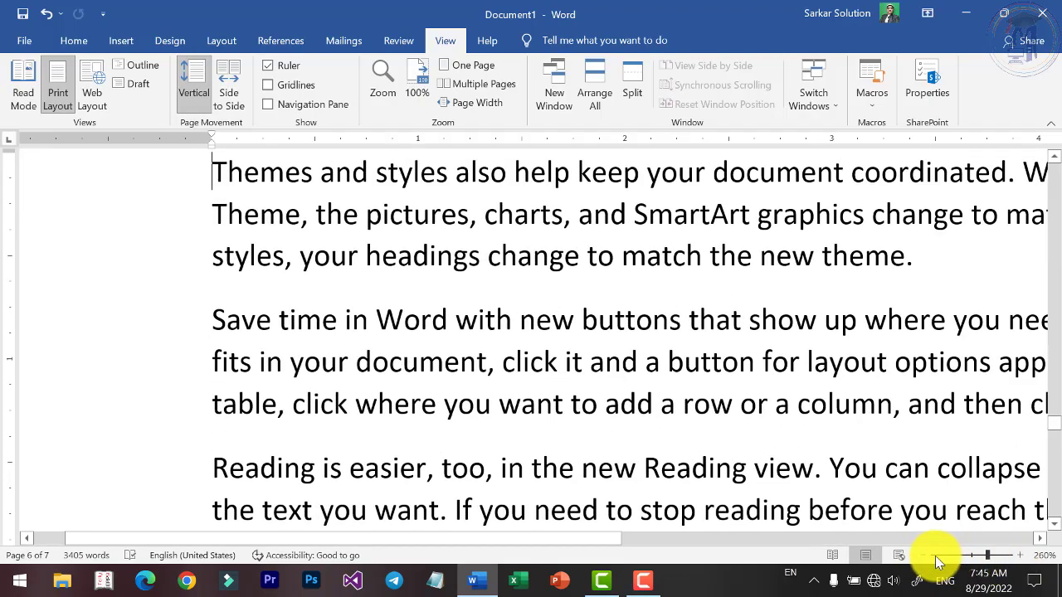
{"action": "left_click", "coordinate": [923, 555]}
{"action": "left_click", "coordinate": [923, 555]}
{"action": "left_click", "coordinate": [923, 556]}
{"action": "left_click", "coordinate": [923, 555]}
{"action": "left_click", "coordinate": [923, 555]}
{"action": "left_click", "coordinate": [924, 556]}
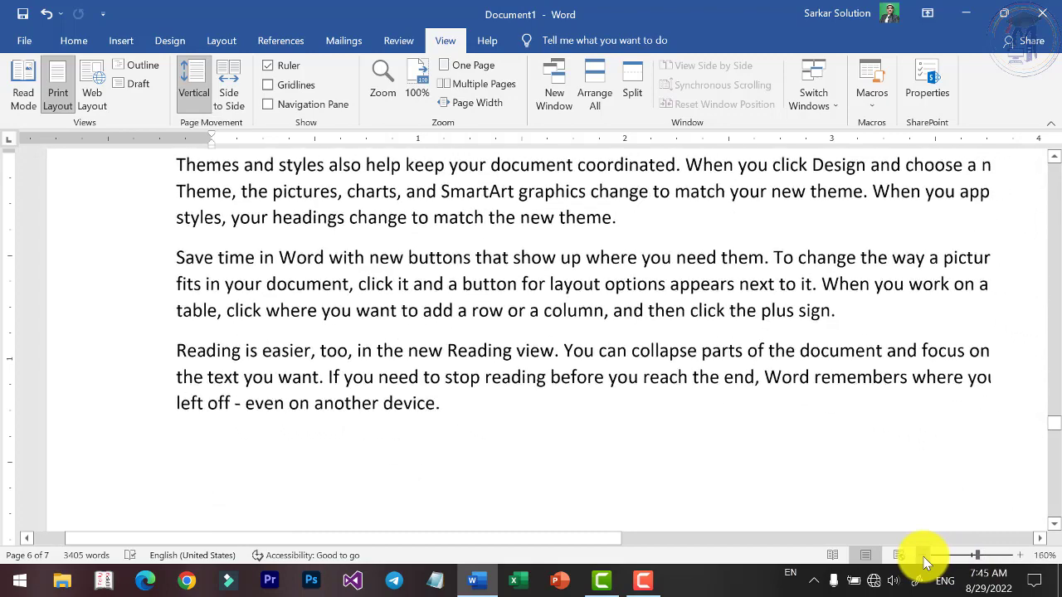
{"action": "left_click", "coordinate": [923, 556]}
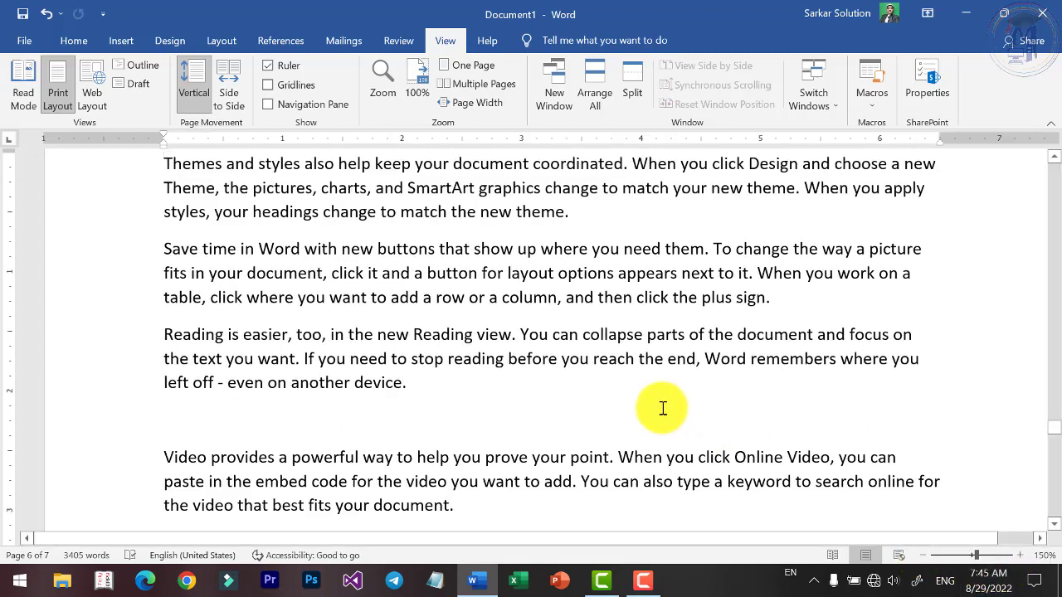
{"action": "left_click", "coordinate": [456, 390]}
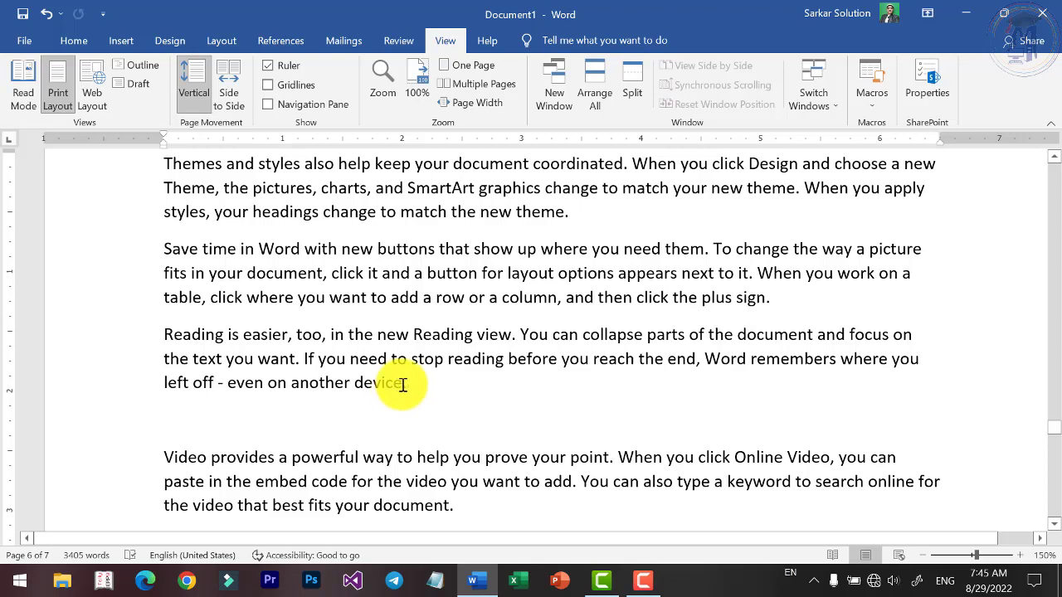
Scroll through the document, then set the zoom to Page width
{"action": "scroll", "coordinate": [407, 392], "scroll_direction": "down", "scroll_amount": 6}
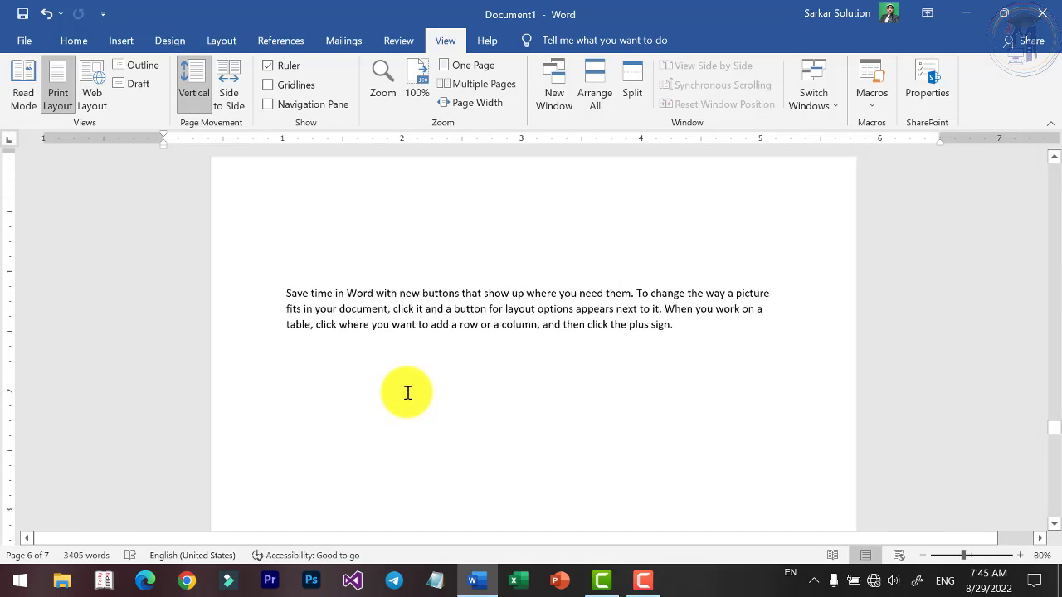
{"action": "scroll", "coordinate": [407, 392], "scroll_direction": "down", "scroll_amount": 3}
{"action": "scroll", "coordinate": [406, 393], "scroll_direction": "down", "scroll_amount": 2}
{"action": "scroll", "coordinate": [406, 393], "scroll_direction": "down", "scroll_amount": 3}
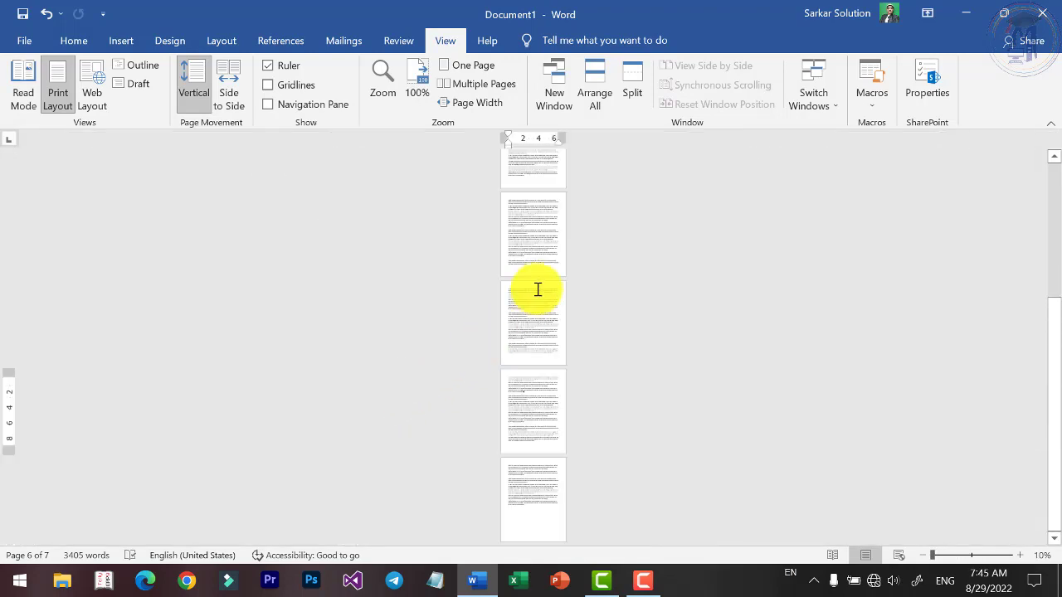
{"action": "scroll", "coordinate": [537, 290], "scroll_direction": "up", "scroll_amount": 2}
{"action": "scroll", "coordinate": [537, 290], "scroll_direction": "up", "scroll_amount": 1}
{"action": "scroll", "coordinate": [555, 303], "scroll_direction": "up", "scroll_amount": 7}
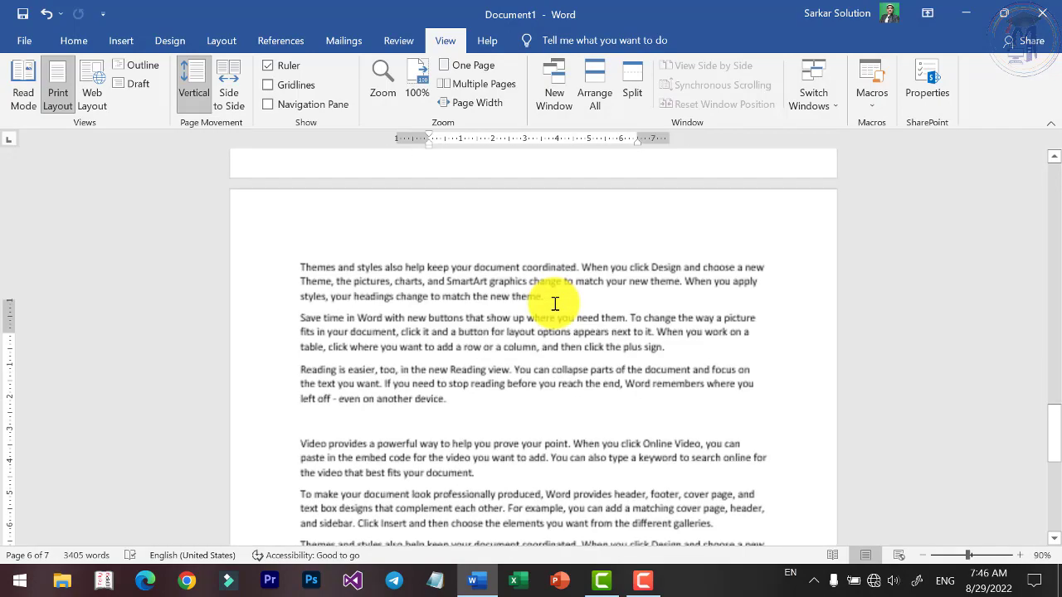
{"action": "scroll", "coordinate": [555, 303], "scroll_direction": "up", "scroll_amount": 4}
{"action": "scroll", "coordinate": [555, 303], "scroll_direction": "up", "scroll_amount": 4}
{"action": "scroll", "coordinate": [555, 303], "scroll_direction": "down", "scroll_amount": 2}
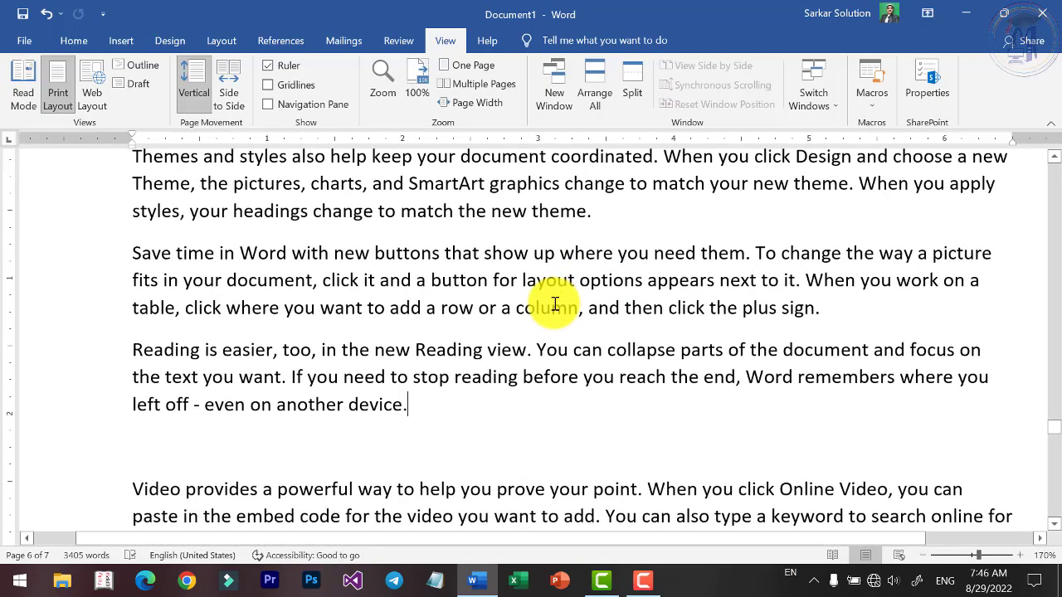
{"action": "left_click", "coordinate": [381, 92]}
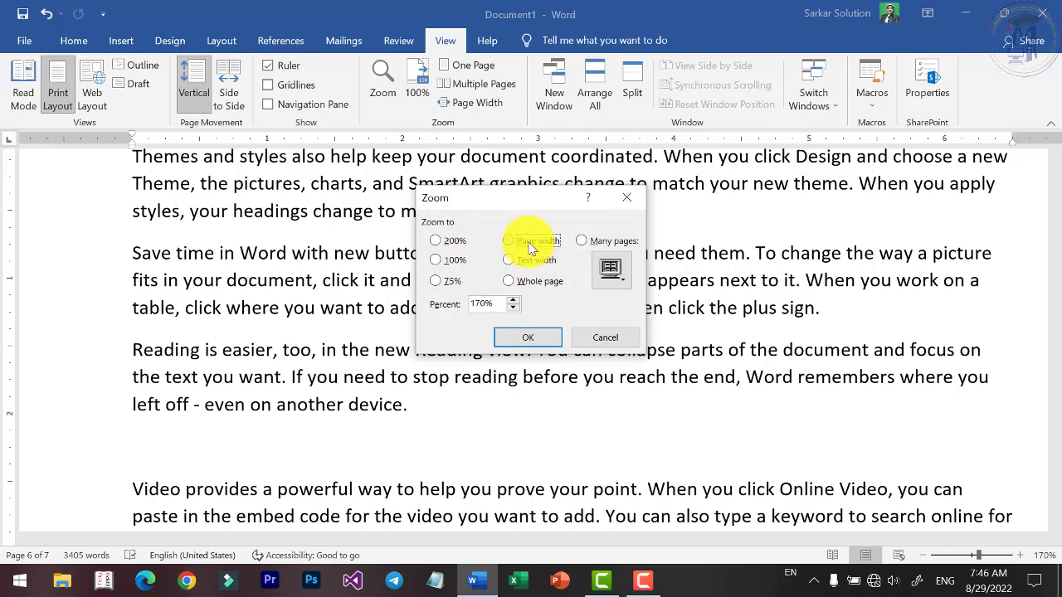
{"action": "left_click", "coordinate": [516, 340]}
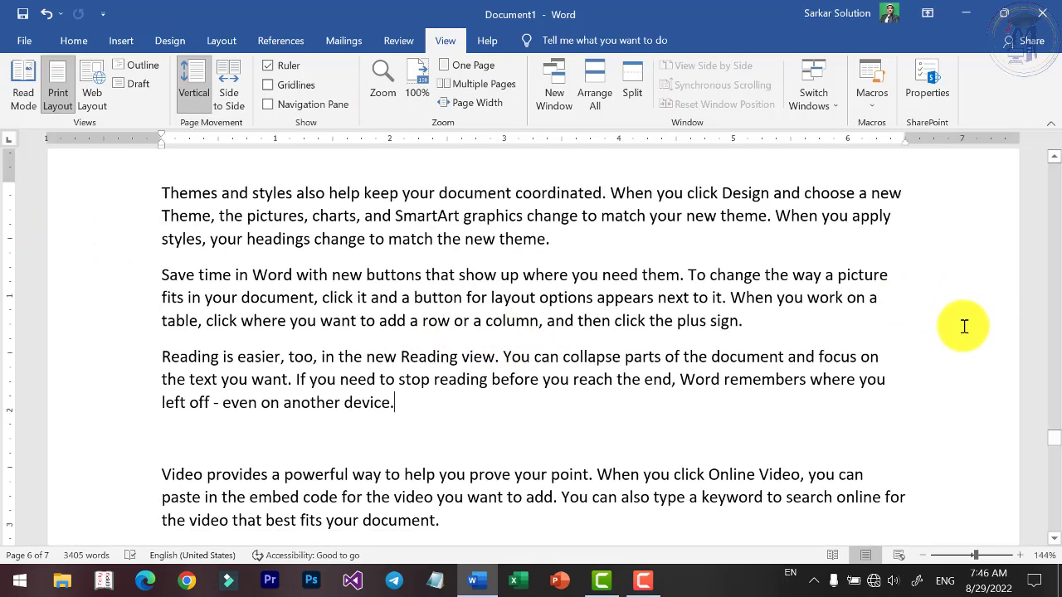
Change the zoom to Whole page
{"action": "left_click", "coordinate": [386, 92]}
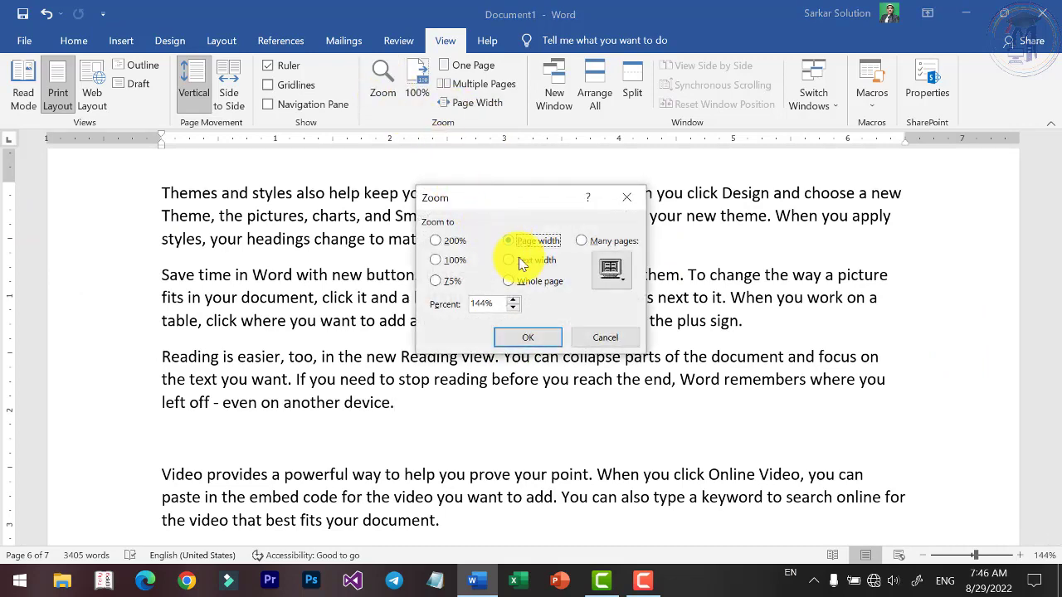
{"action": "left_click", "coordinate": [531, 282]}
{"action": "left_click", "coordinate": [533, 339]}
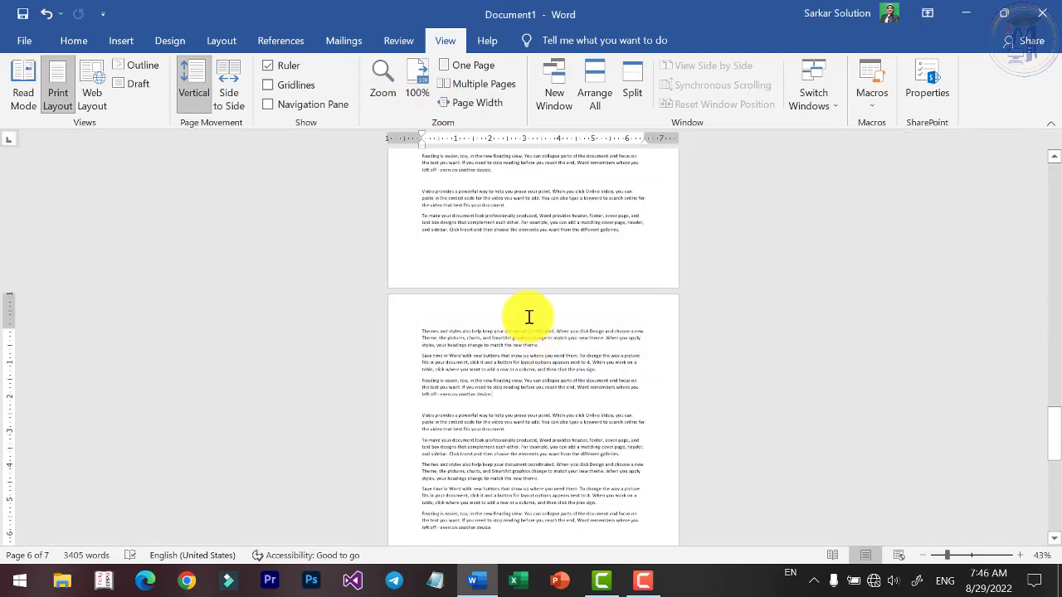
{"action": "scroll", "coordinate": [510, 282], "scroll_direction": "up", "scroll_amount": 4}
{"action": "scroll", "coordinate": [514, 277], "scroll_direction": "up", "scroll_amount": 3}
{"action": "scroll", "coordinate": [522, 273], "scroll_direction": "up", "scroll_amount": 3}
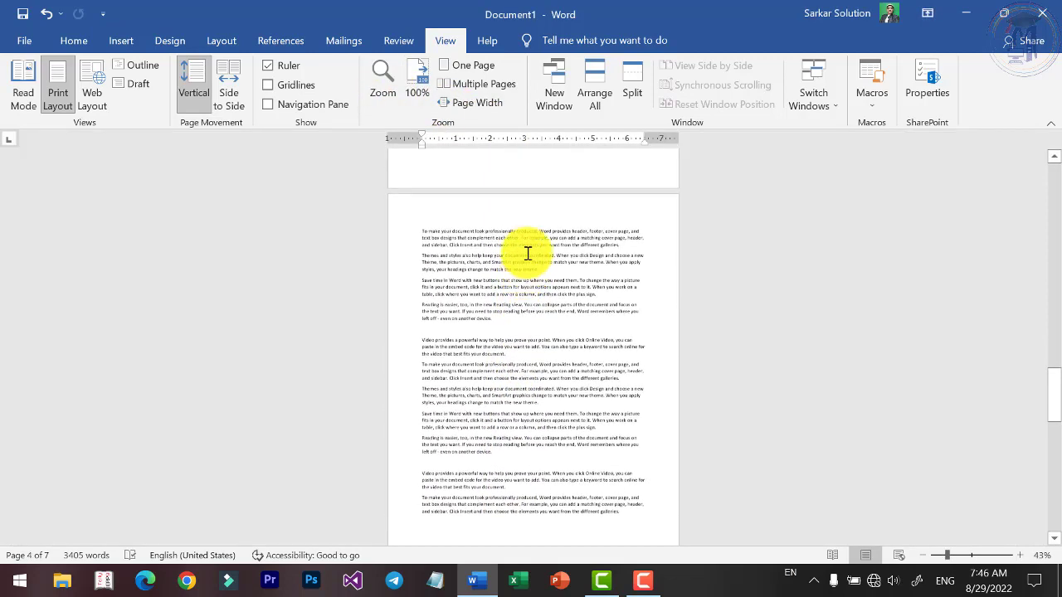
Set the zoom to Text width, checking the result by scrolling
{"action": "left_click", "coordinate": [382, 86]}
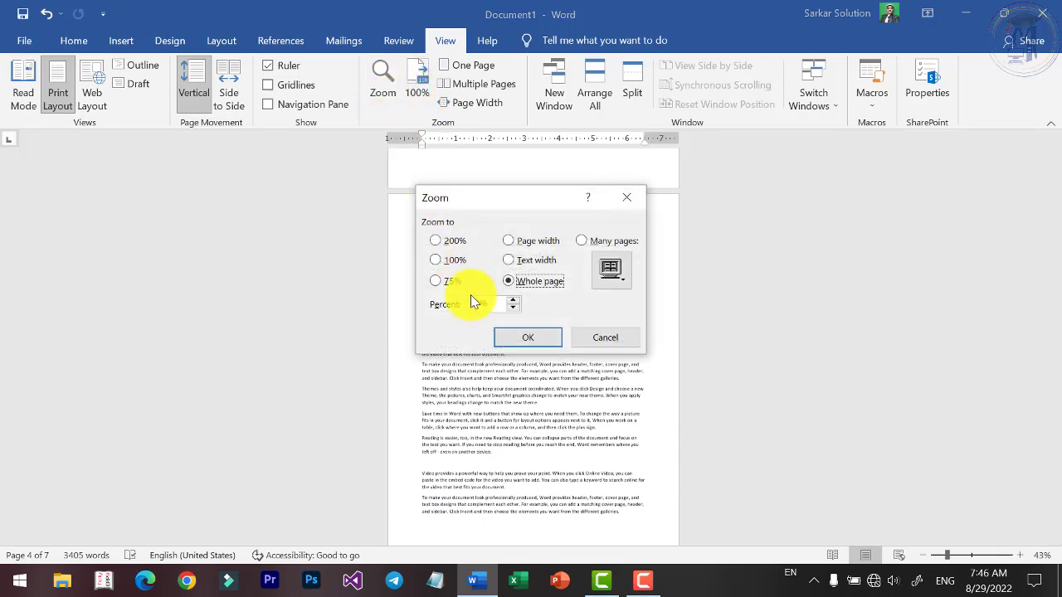
{"action": "left_click", "coordinate": [531, 260]}
{"action": "left_click", "coordinate": [529, 335]}
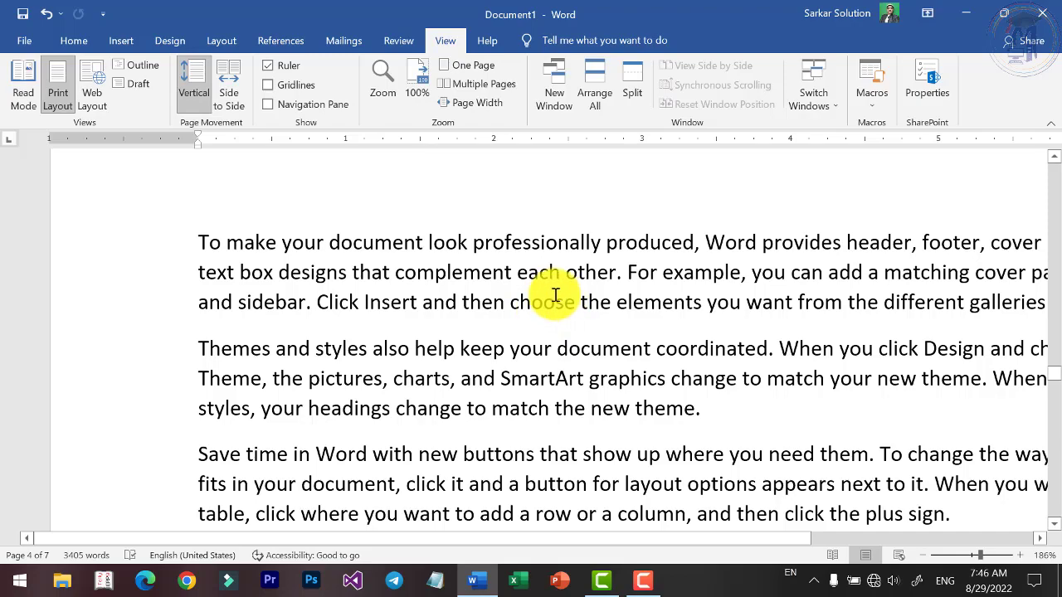
{"action": "scroll", "coordinate": [550, 294], "scroll_direction": "down", "scroll_amount": 1}
{"action": "scroll", "coordinate": [554, 296], "scroll_direction": "down", "scroll_amount": 1}
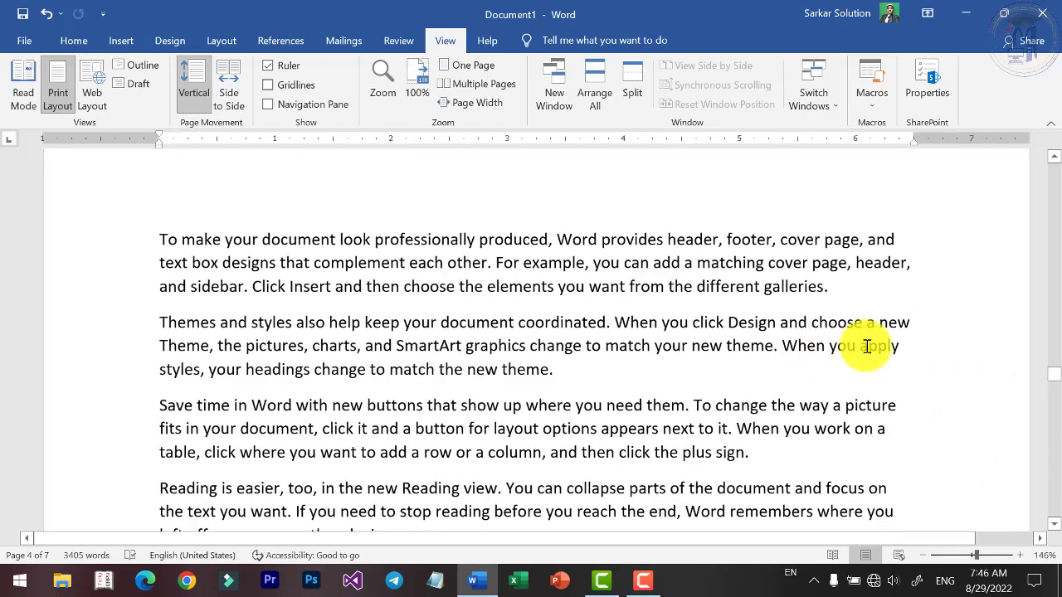
{"action": "scroll", "coordinate": [871, 348], "scroll_direction": "up", "scroll_amount": 1}
{"action": "left_click_drag", "start_coordinate": [770, 539], "coordinate": [801, 550]}
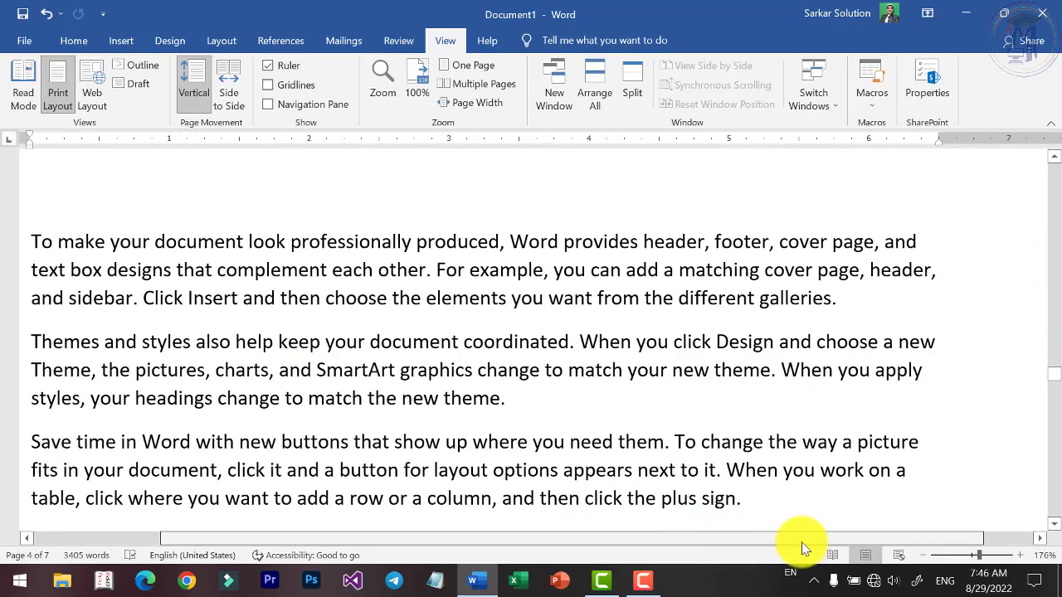
{"action": "left_click", "coordinate": [377, 76]}
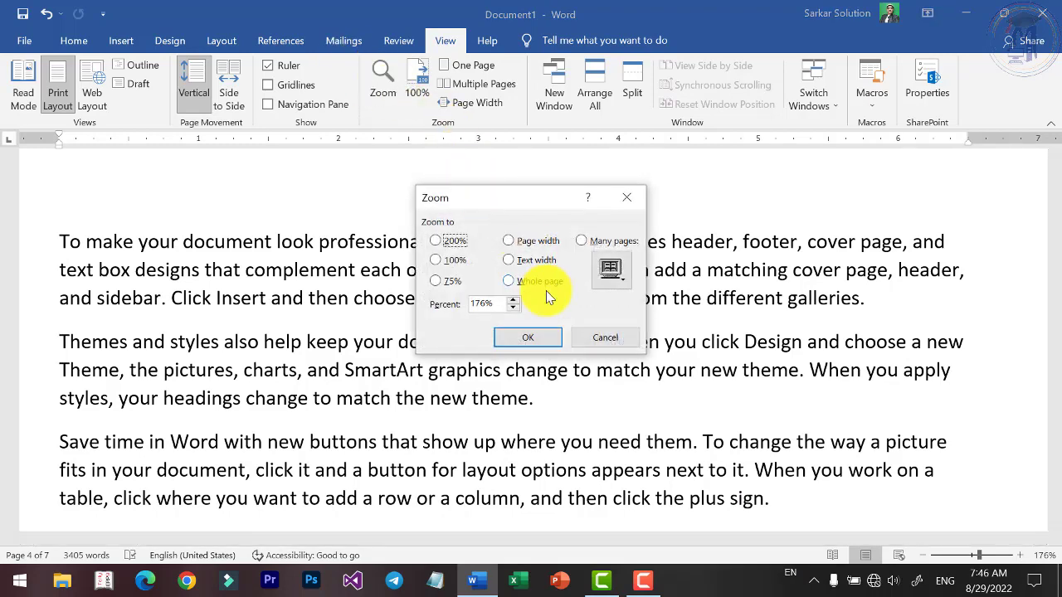
{"action": "left_click", "coordinate": [547, 266]}
{"action": "left_click", "coordinate": [528, 336]}
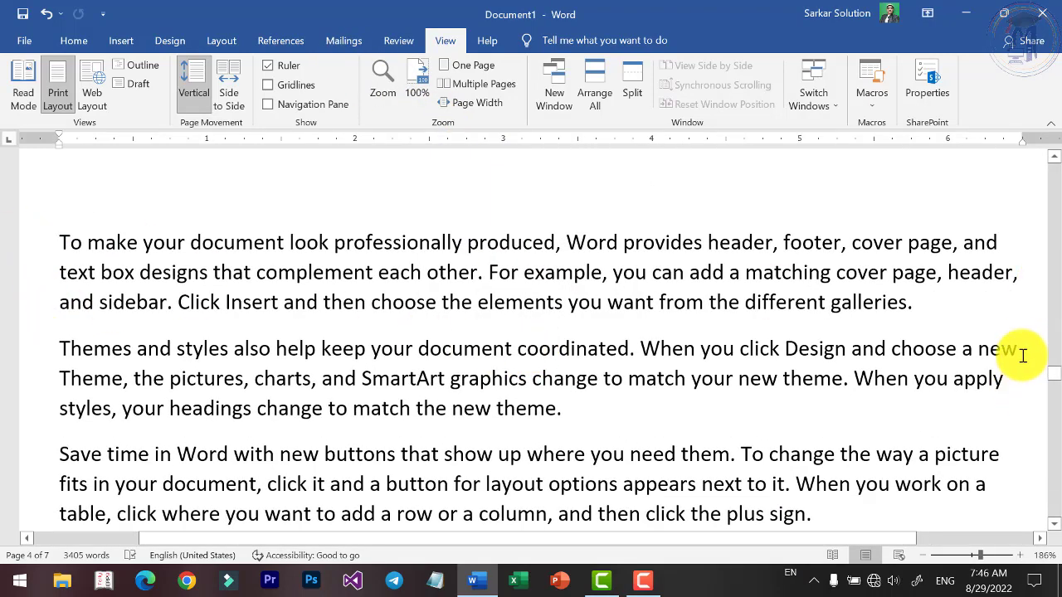
Zoom to Many pages using a 2x4 page grid
{"action": "left_click", "coordinate": [392, 78]}
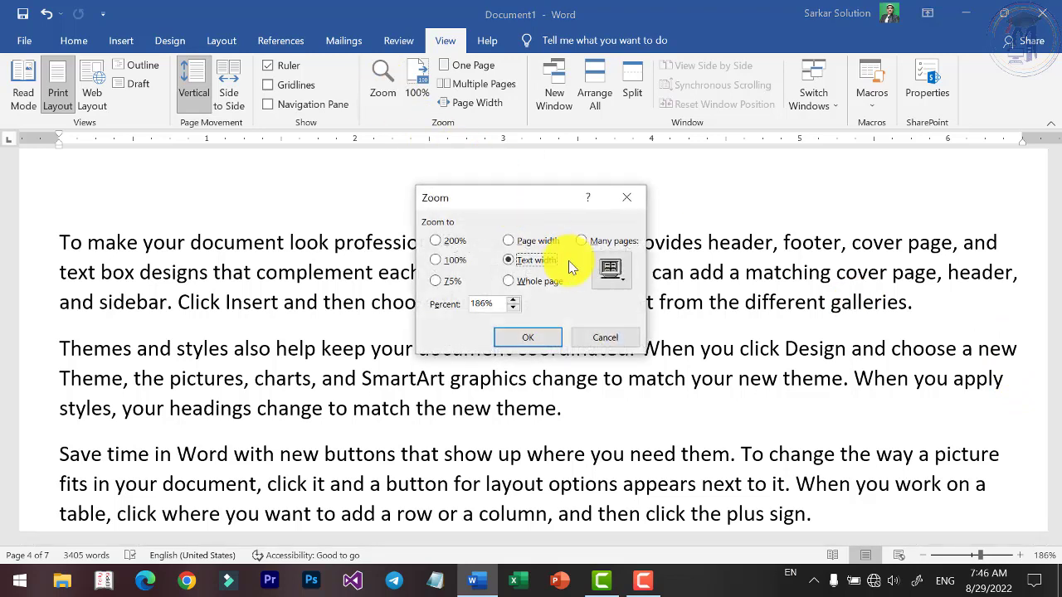
{"action": "left_click", "coordinate": [592, 244]}
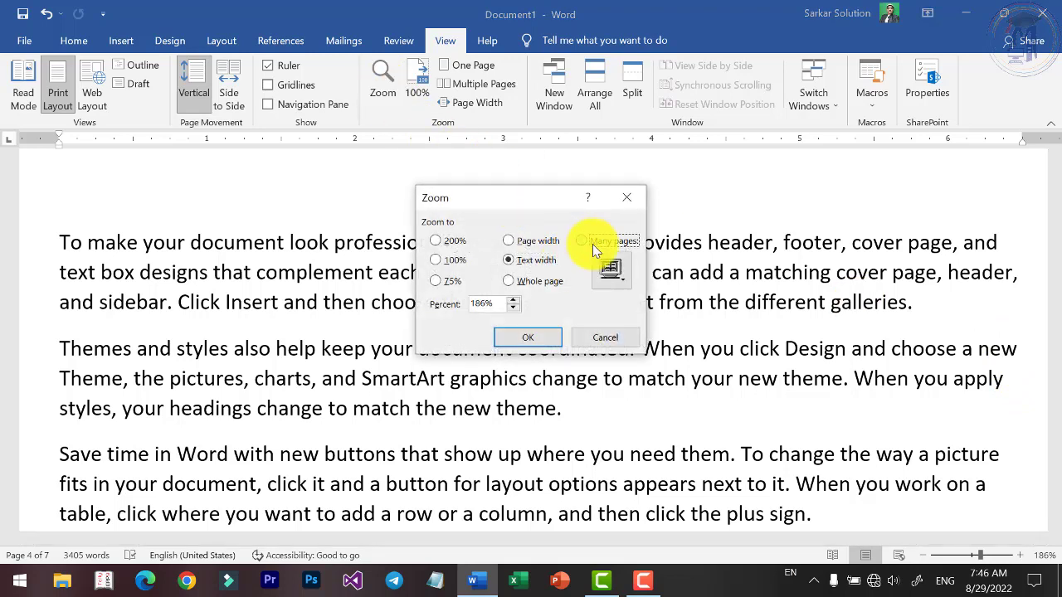
{"action": "left_click", "coordinate": [625, 283]}
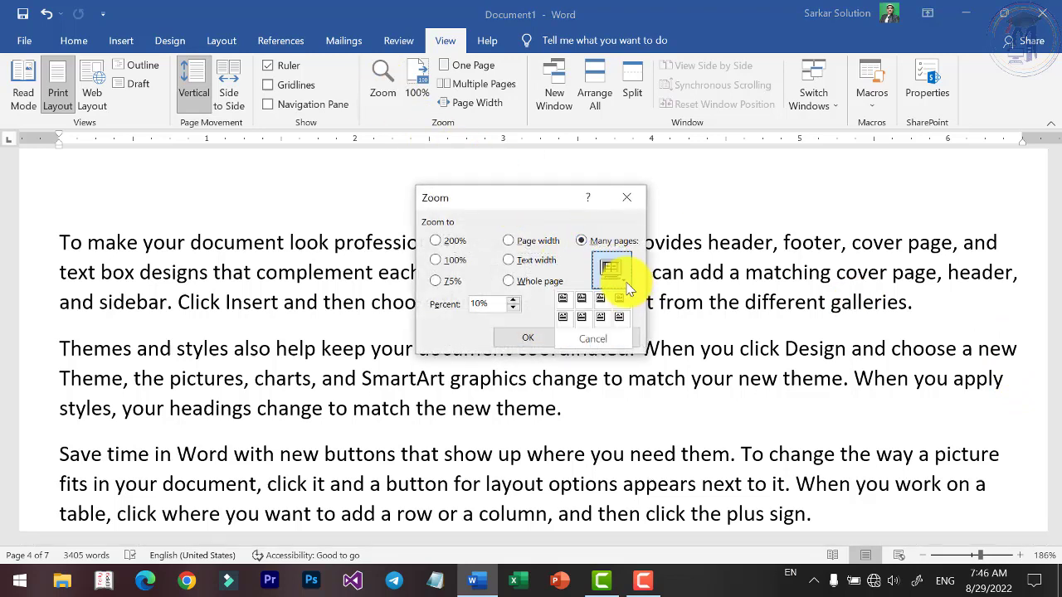
{"action": "left_click", "coordinate": [572, 318]}
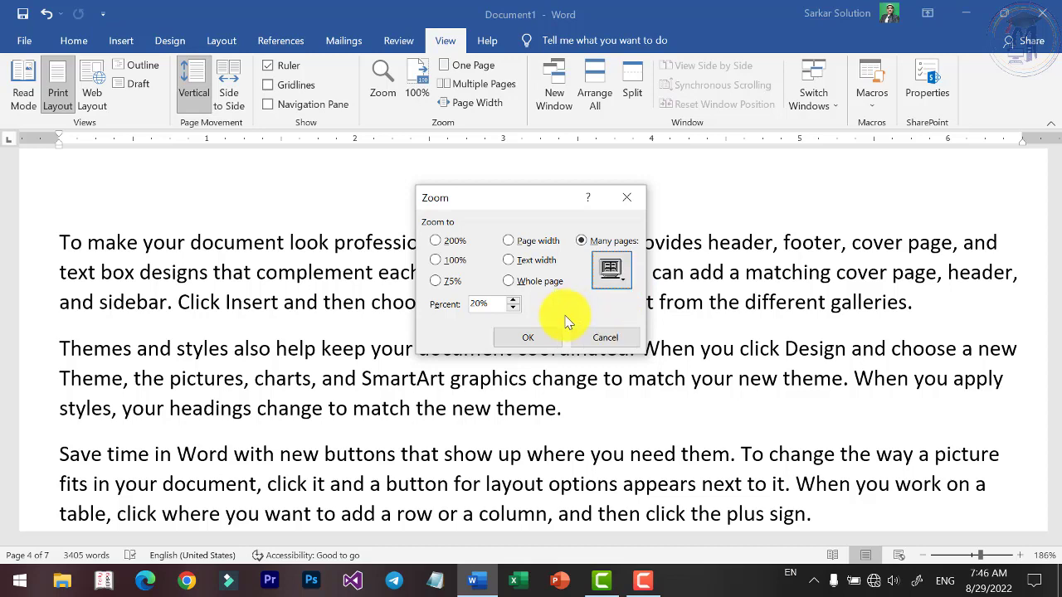
{"action": "left_click", "coordinate": [535, 336]}
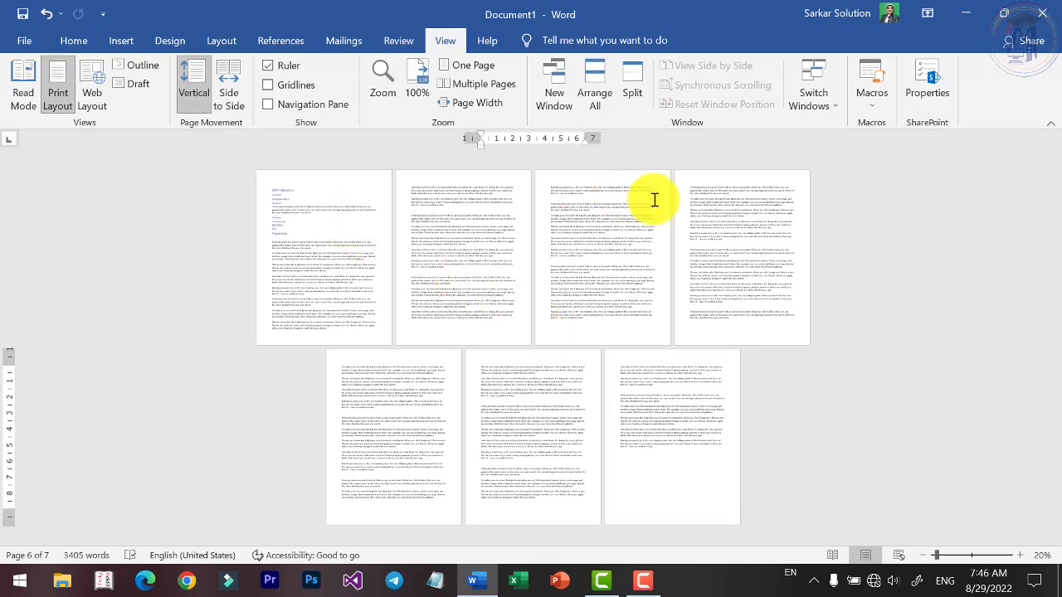
Copy all the text and paste it at the end, doubling the document to 14 pages
{"action": "key", "text": "ctrl+a"}
{"action": "key", "text": "ctrl+c"}
{"action": "left_click", "coordinate": [657, 457]}
{"action": "key", "text": "ctrl+v"}
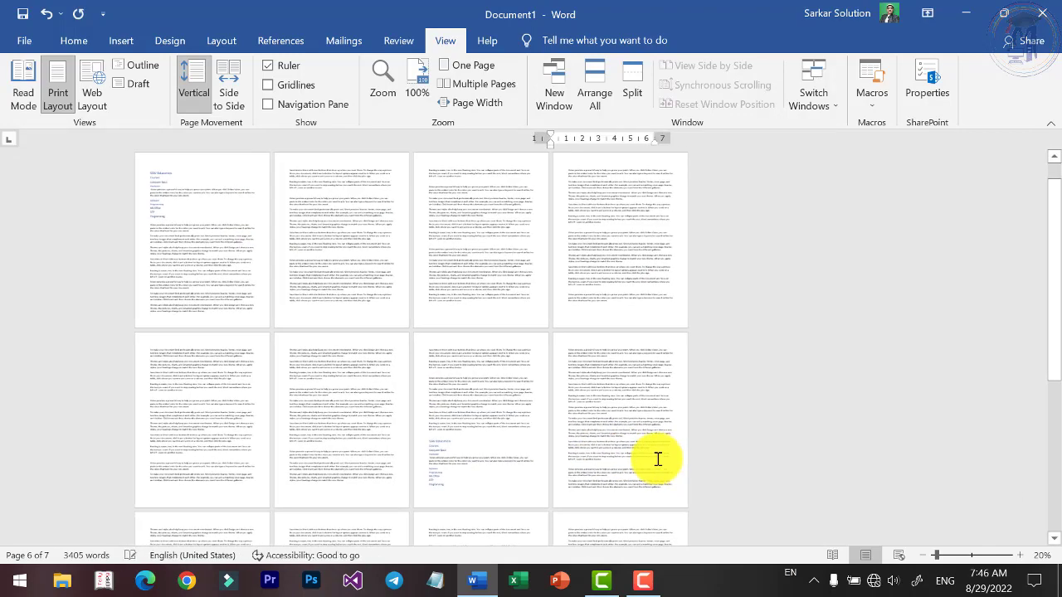
Zoom to Many pages in a 1x4 layout, then review the zoom percentage without changing it
{"action": "scroll", "coordinate": [610, 253], "scroll_direction": "up", "scroll_amount": 1}
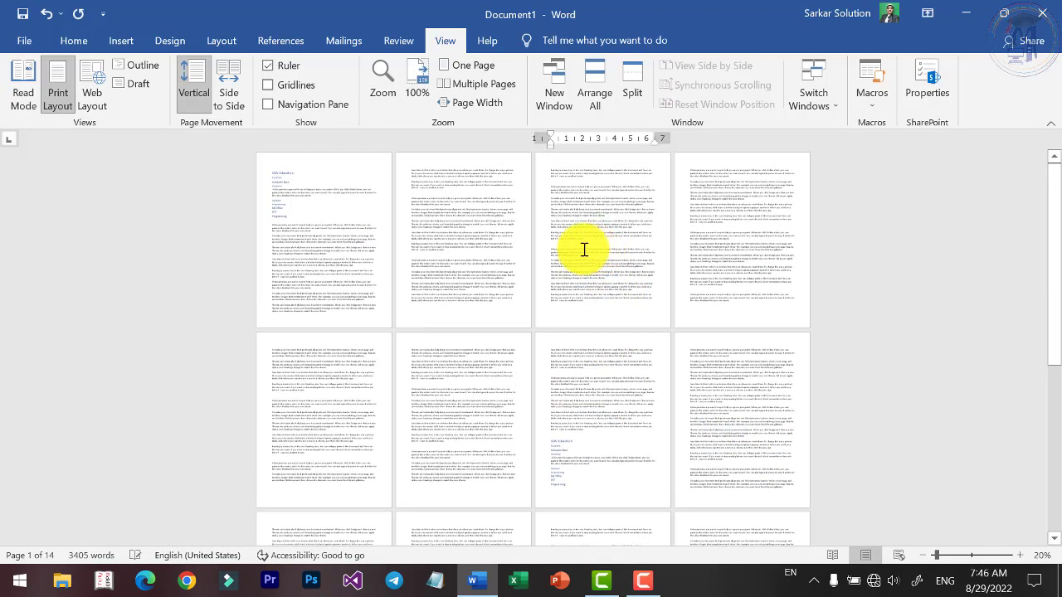
{"action": "left_click", "coordinate": [383, 83]}
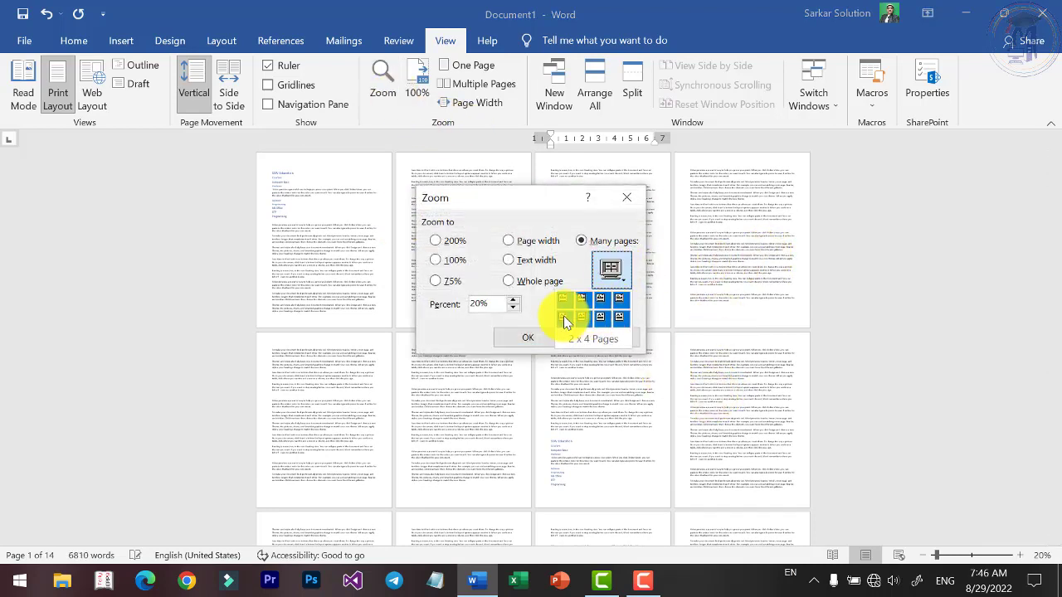
{"action": "left_click", "coordinate": [560, 321]}
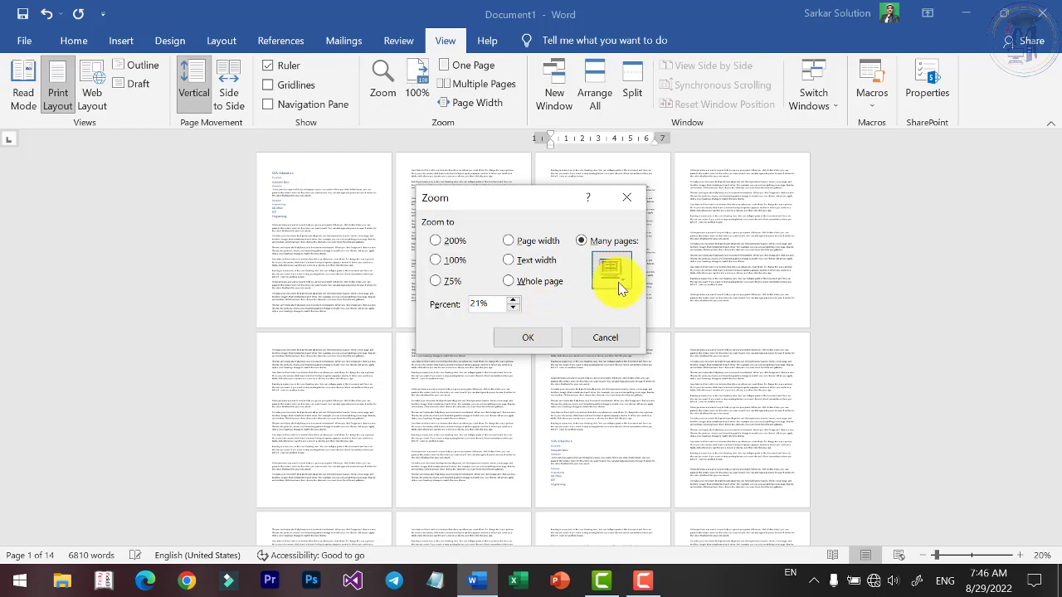
{"action": "left_click", "coordinate": [611, 270]}
{"action": "left_click", "coordinate": [561, 304]}
{"action": "left_click", "coordinate": [542, 334]}
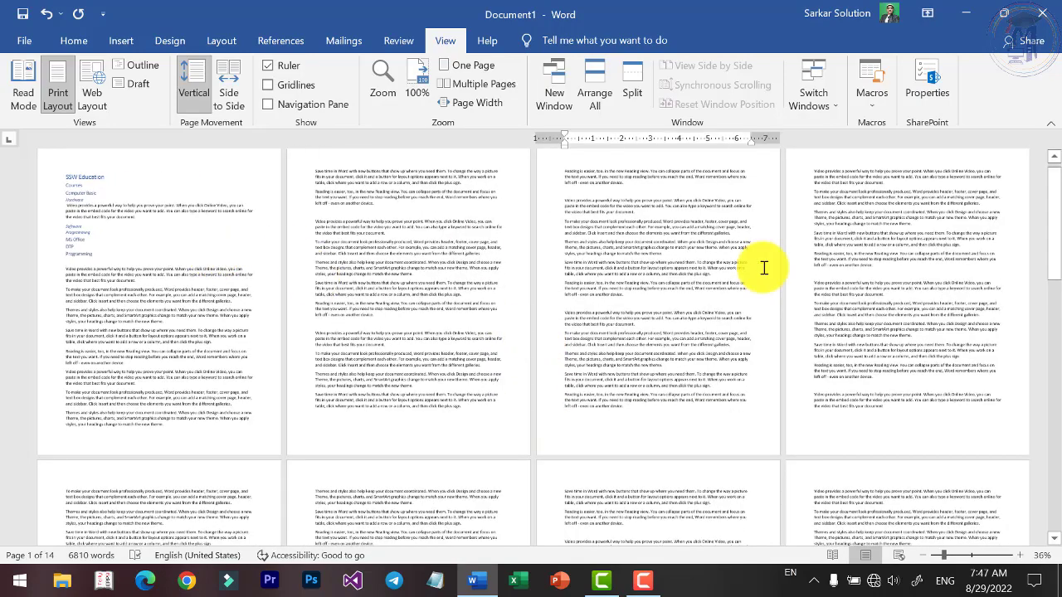
{"action": "left_click", "coordinate": [380, 87]}
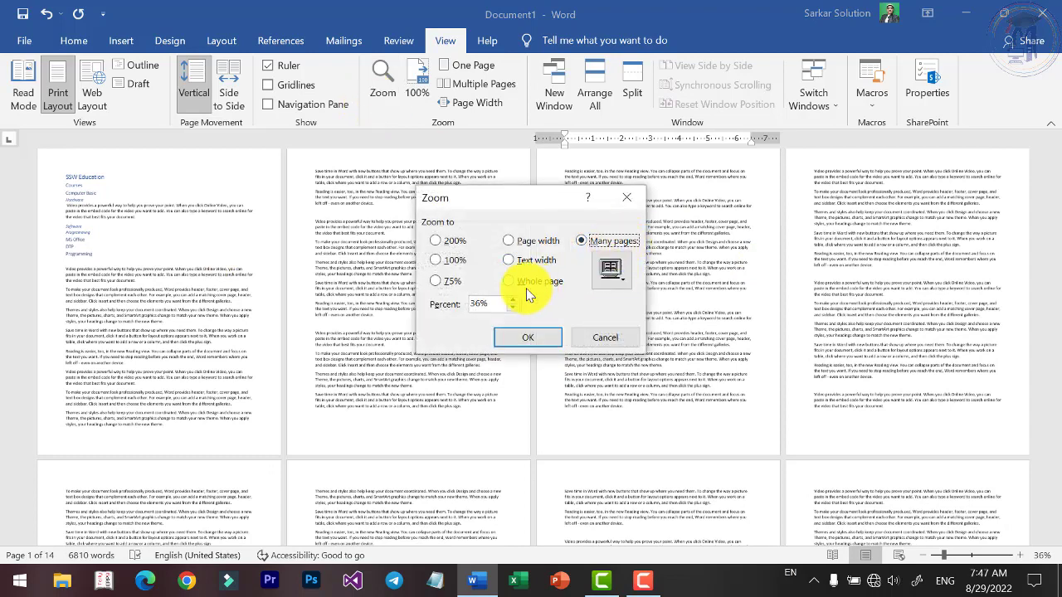
{"action": "left_click_drag", "start_coordinate": [504, 303], "coordinate": [455, 296]}
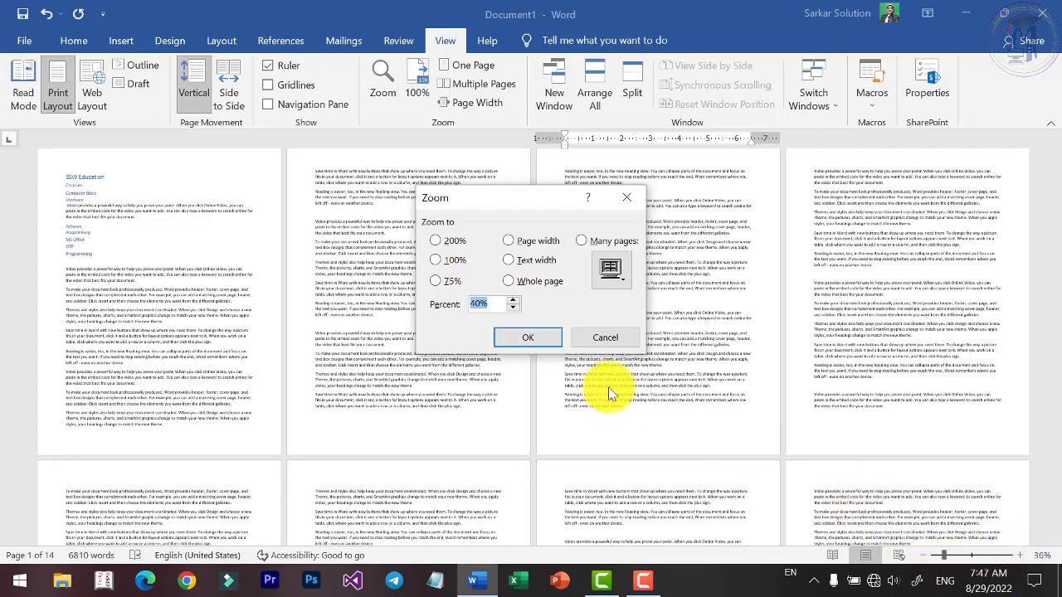
{"action": "left_click", "coordinate": [608, 339]}
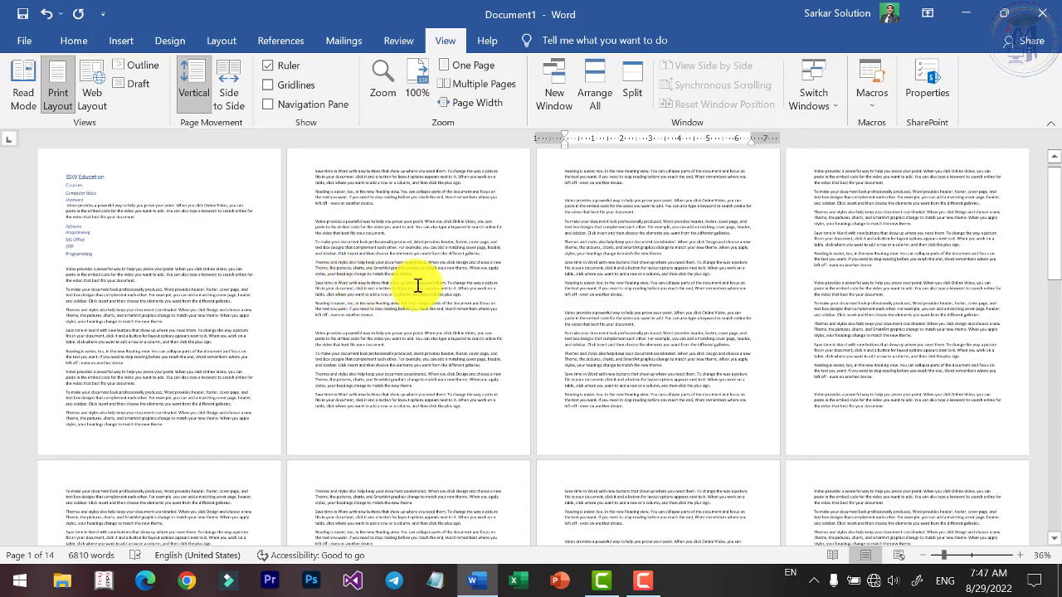
Try the 100%, One Page and Multiple Pages views while scrolling the document
{"action": "left_click", "coordinate": [410, 84]}
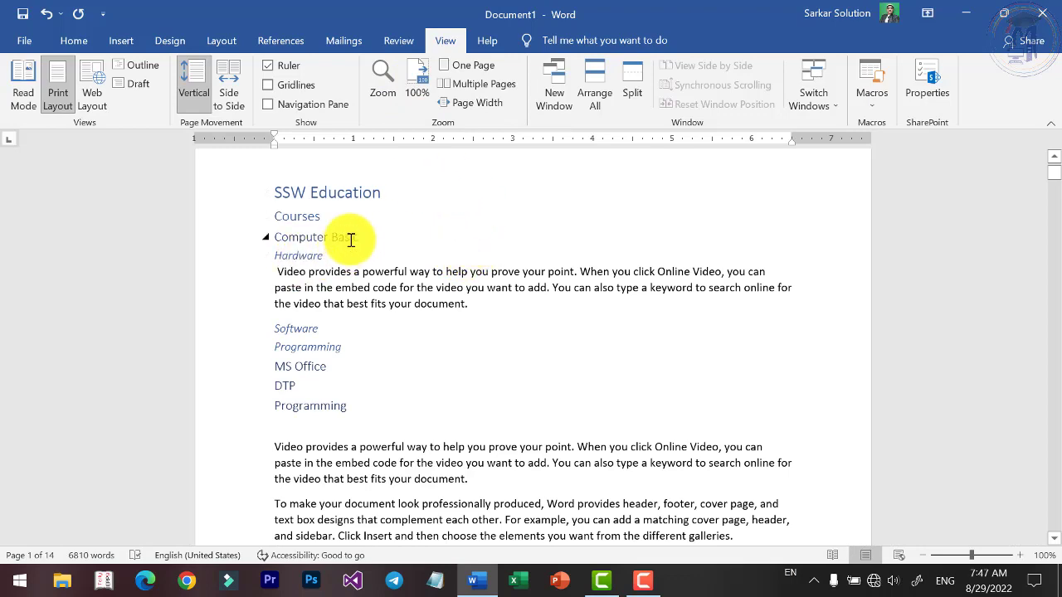
{"action": "left_click", "coordinate": [459, 68]}
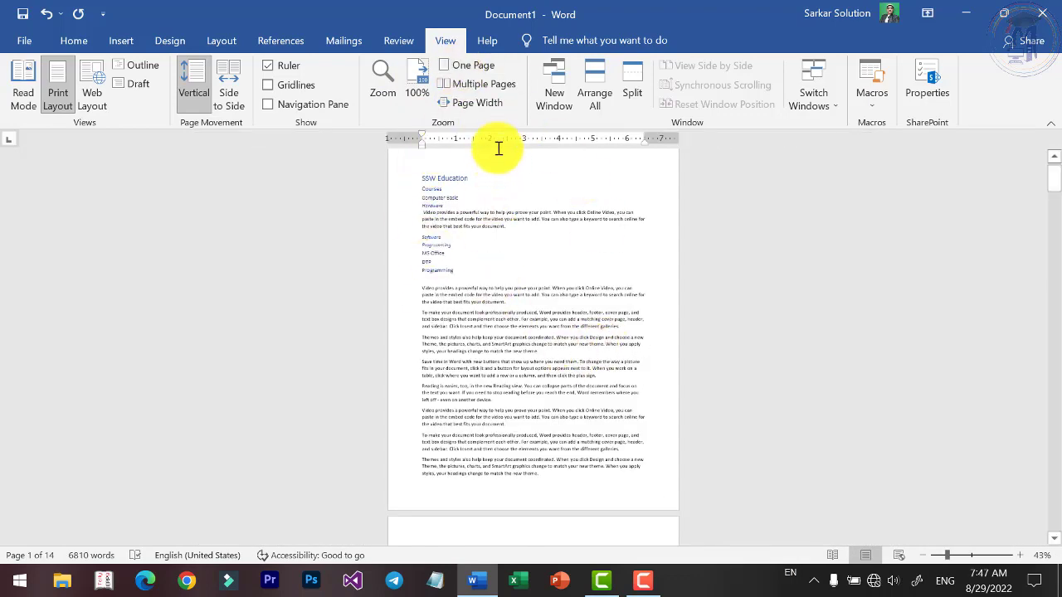
{"action": "left_click", "coordinate": [485, 85]}
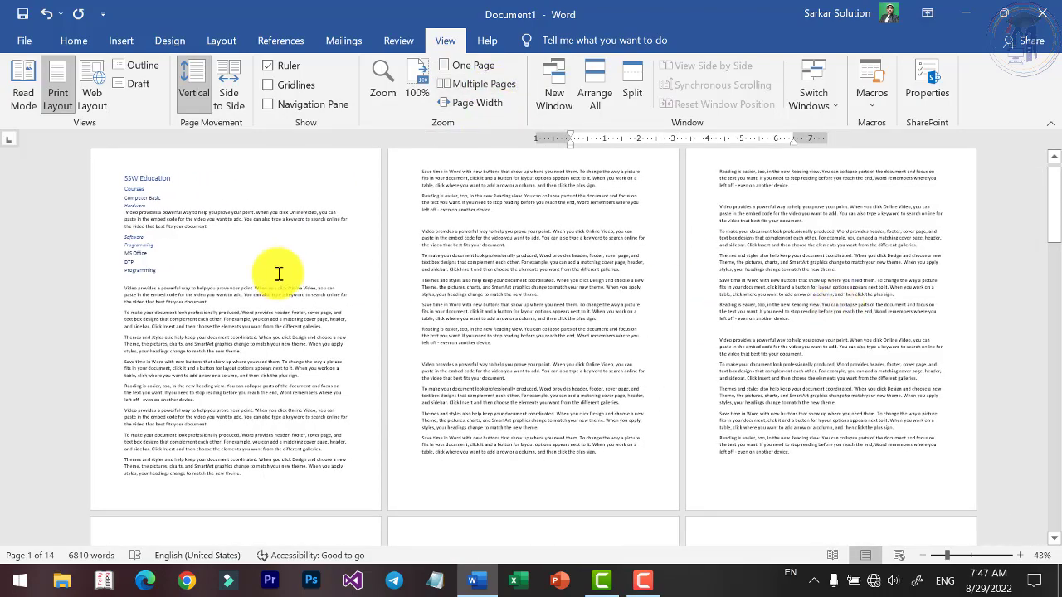
{"action": "scroll", "coordinate": [385, 283], "scroll_direction": "down", "scroll_amount": 3, "text": "ctrl"}
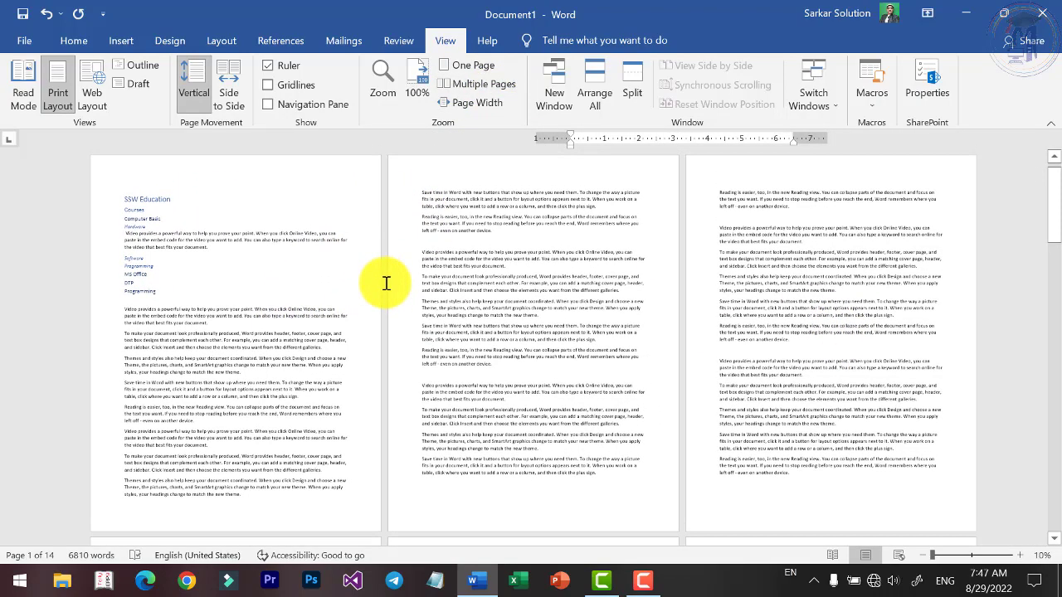
{"action": "scroll", "coordinate": [390, 286], "scroll_direction": "up", "scroll_amount": 1, "text": "ctrl"}
{"action": "scroll", "coordinate": [401, 299], "scroll_direction": "up", "scroll_amount": 2, "text": "ctrl"}
{"action": "scroll", "coordinate": [401, 298], "scroll_direction": "up", "scroll_amount": 1, "text": "ctrl"}
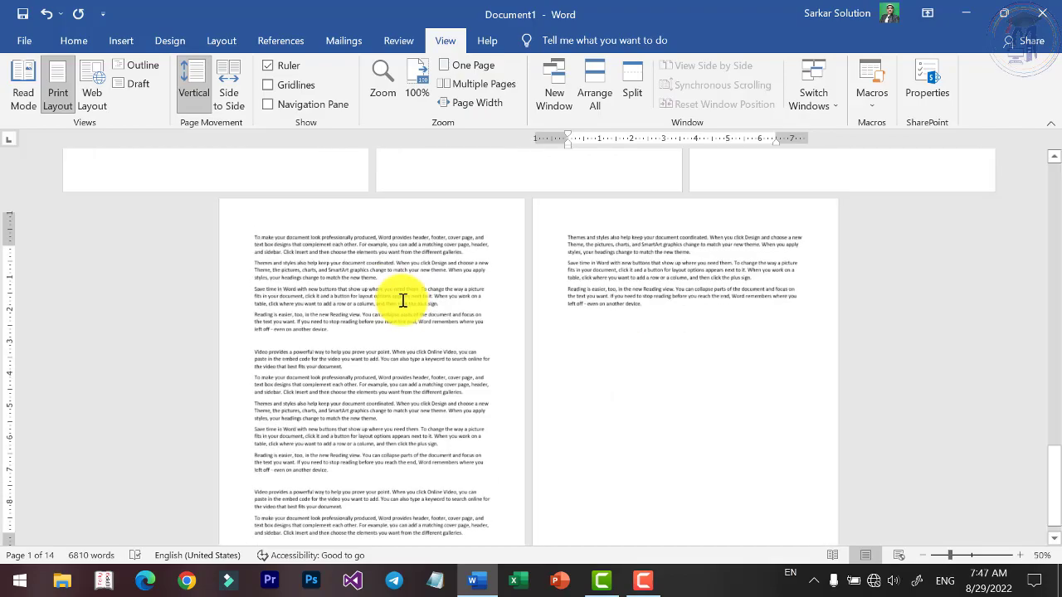
{"action": "scroll", "coordinate": [452, 348], "scroll_direction": "down", "scroll_amount": 10}
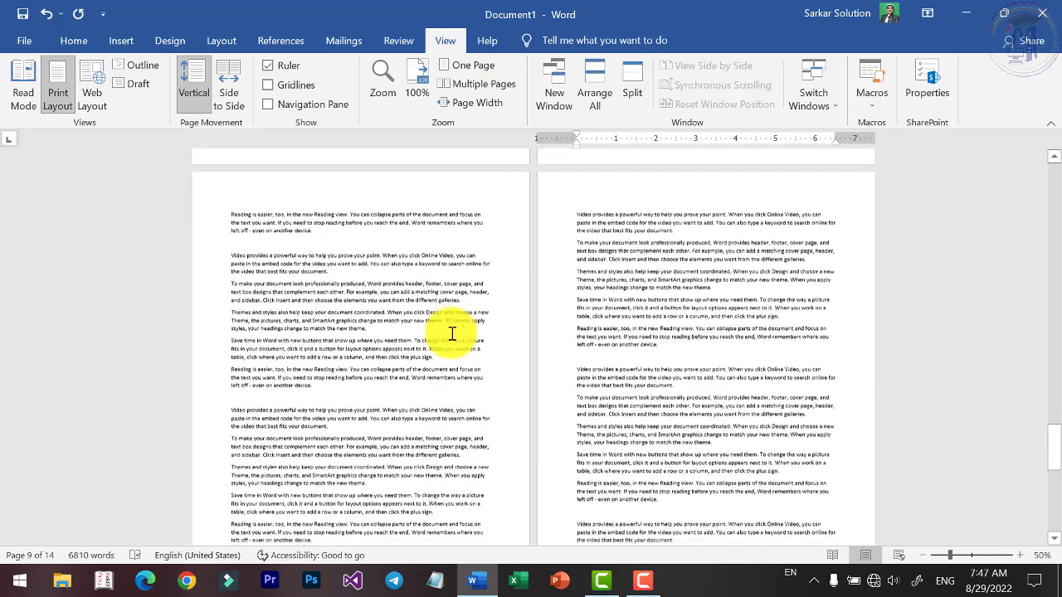
Scroll down through the document in One Page view, then return to Multiple Pages
{"action": "left_click", "coordinate": [485, 68]}
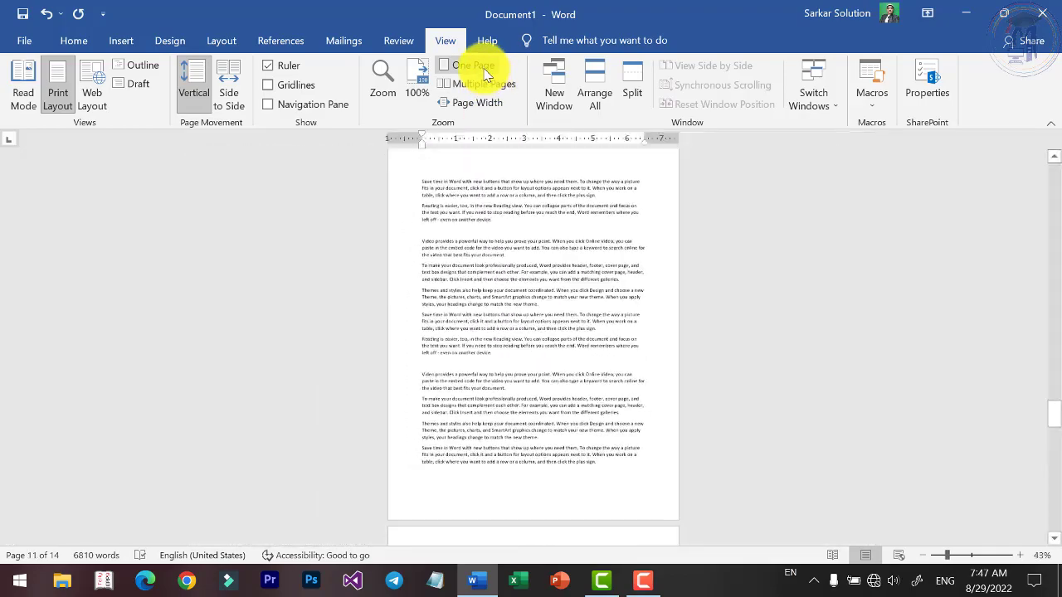
{"action": "scroll", "coordinate": [503, 350], "scroll_direction": "down", "scroll_amount": 3}
{"action": "scroll", "coordinate": [510, 356], "scroll_direction": "down", "scroll_amount": 3}
{"action": "scroll", "coordinate": [517, 357], "scroll_direction": "down", "scroll_amount": 5}
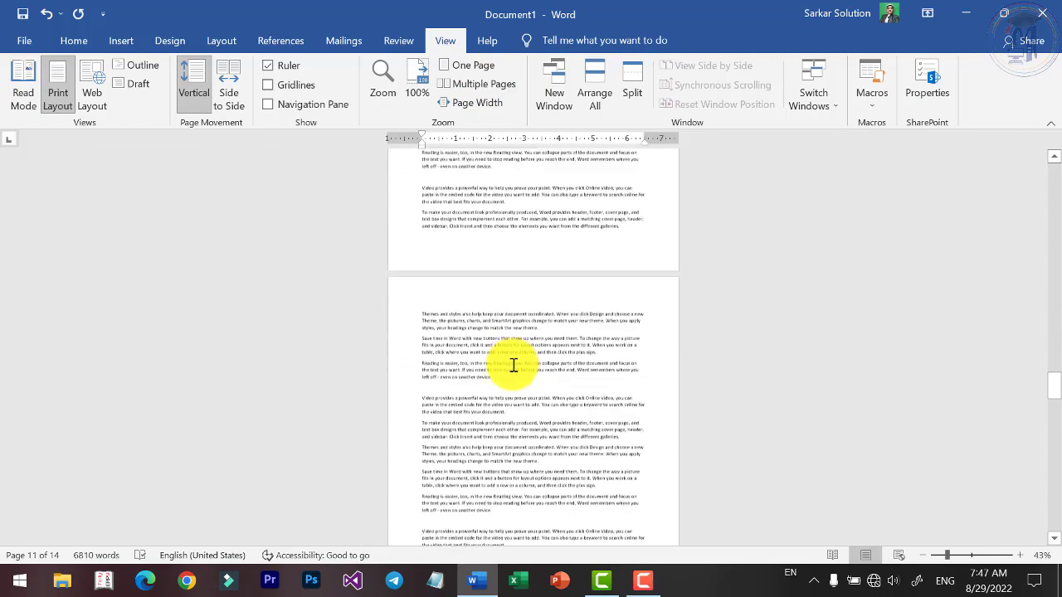
{"action": "scroll", "coordinate": [514, 365], "scroll_direction": "down", "scroll_amount": 5}
{"action": "scroll", "coordinate": [514, 367], "scroll_direction": "down", "scroll_amount": 3}
{"action": "scroll", "coordinate": [517, 370], "scroll_direction": "down", "scroll_amount": 4}
{"action": "scroll", "coordinate": [525, 358], "scroll_direction": "down", "scroll_amount": 2}
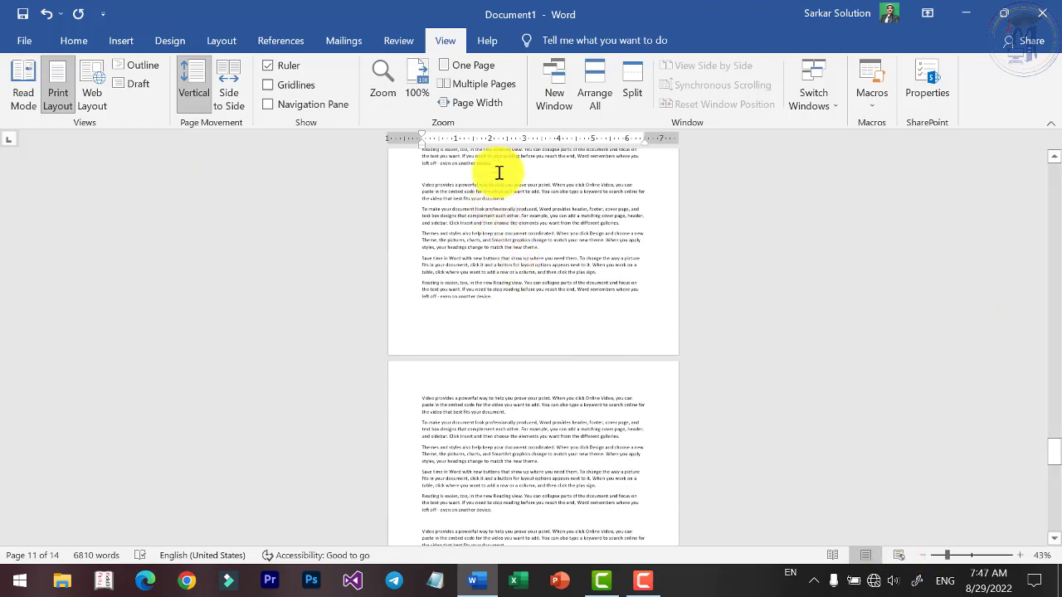
{"action": "left_click", "coordinate": [482, 84]}
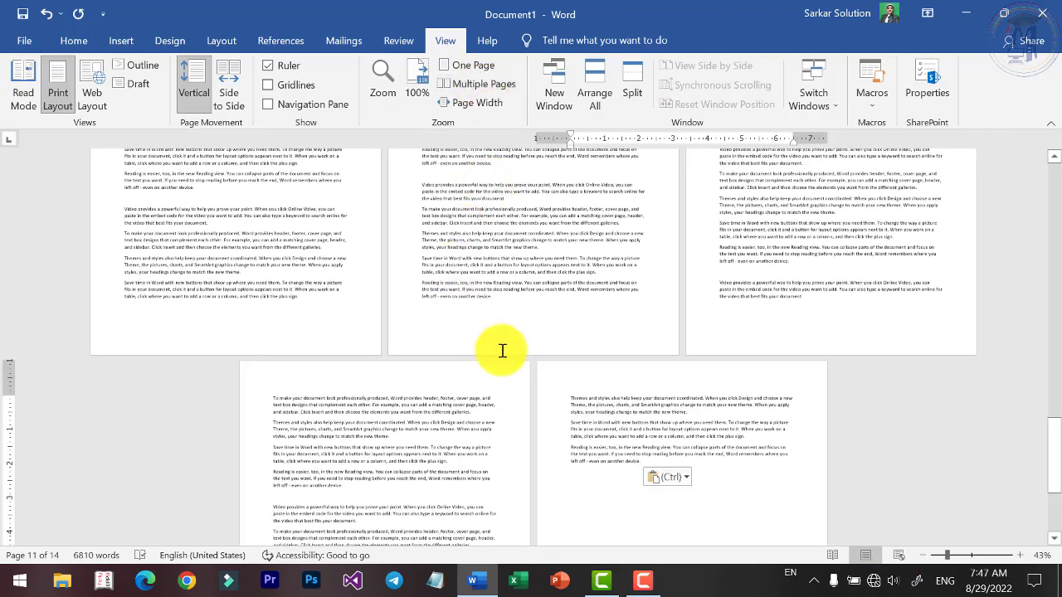
{"action": "scroll", "coordinate": [556, 350], "scroll_direction": "down", "scroll_amount": 3}
{"action": "scroll", "coordinate": [656, 293], "scroll_direction": "up", "scroll_amount": 3}
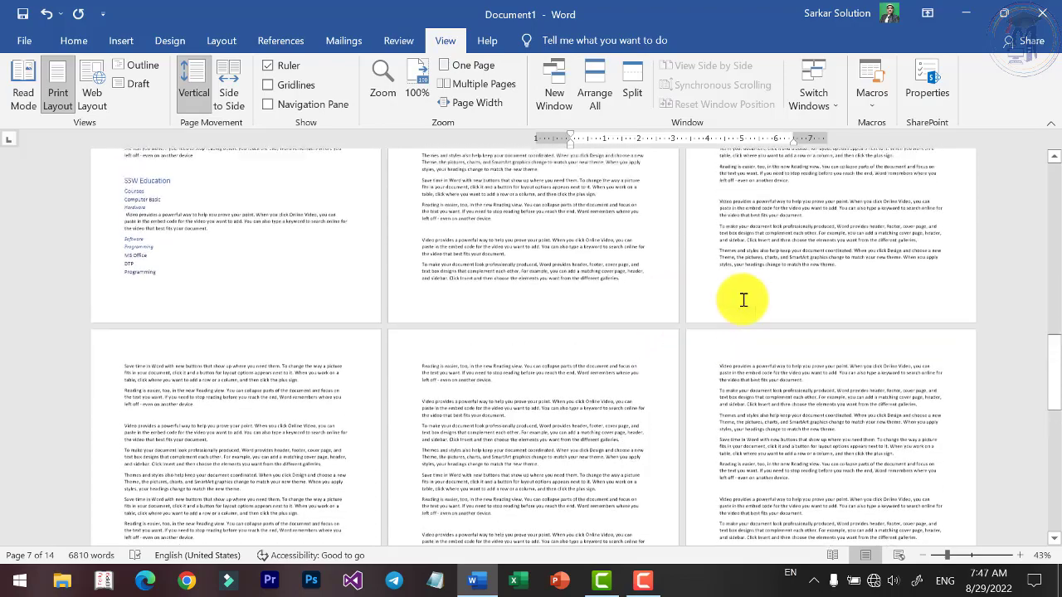
{"action": "scroll", "coordinate": [742, 301], "scroll_direction": "up", "scroll_amount": 3}
{"action": "scroll", "coordinate": [749, 299], "scroll_direction": "up", "scroll_amount": 3}
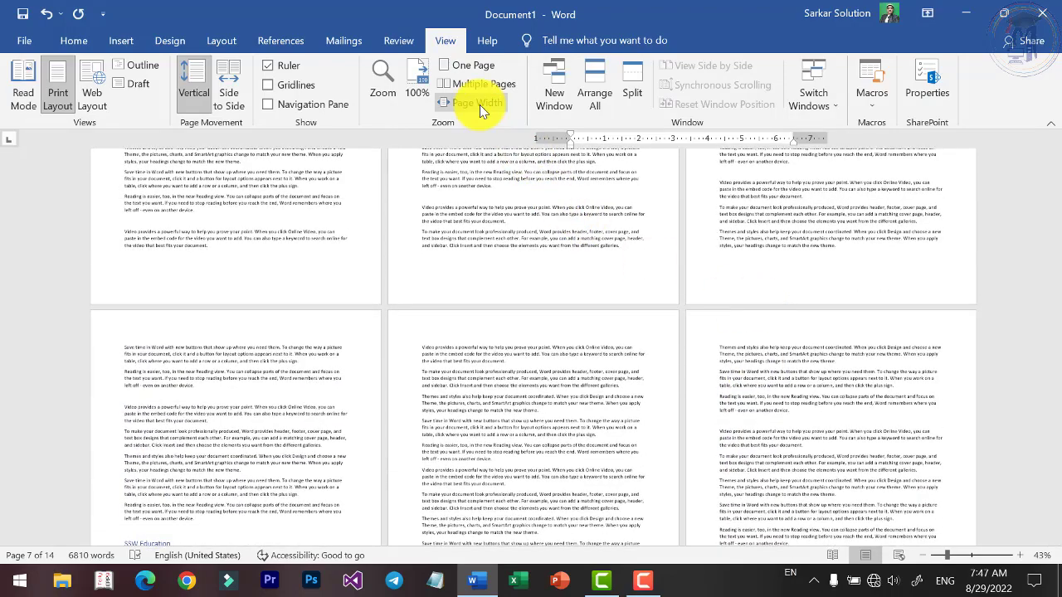
Fit the view to Page Width, insert a page break in the body text, and start saving
{"action": "left_click", "coordinate": [480, 105]}
{"action": "left_click", "coordinate": [434, 371]}
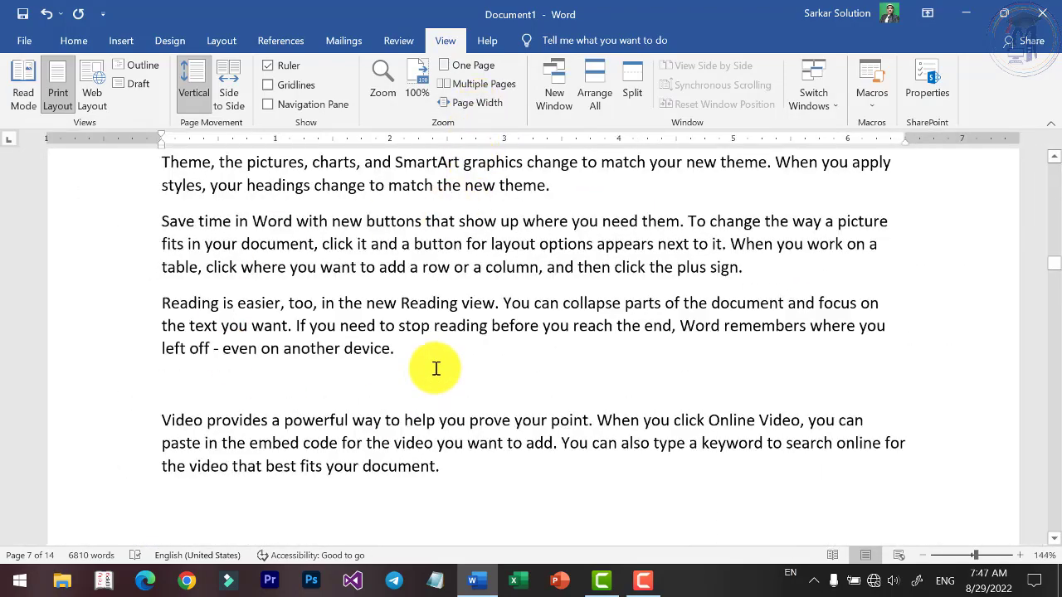
{"action": "scroll", "coordinate": [434, 372], "scroll_direction": "down", "scroll_amount": 3}
{"action": "key", "text": "ctrl+Return"}
{"action": "scroll", "coordinate": [450, 363], "scroll_direction": "down", "scroll_amount": 2}
{"action": "scroll", "coordinate": [447, 362], "scroll_direction": "down", "scroll_amount": 3}
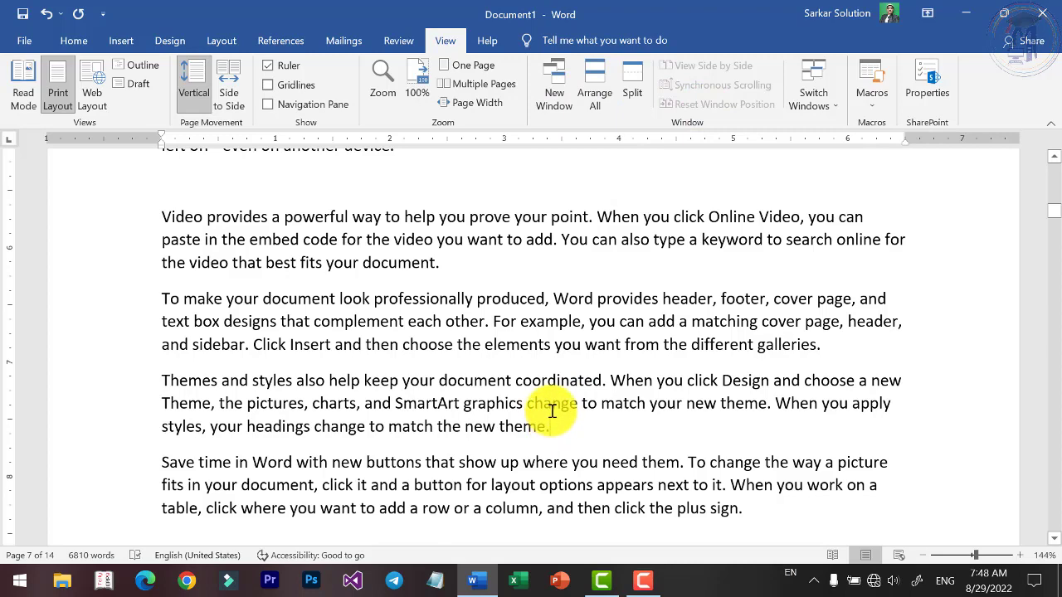
{"action": "key", "text": "ctrl+s"}
Save the document to the local Documents folder
{"action": "left_click", "coordinate": [507, 311]}
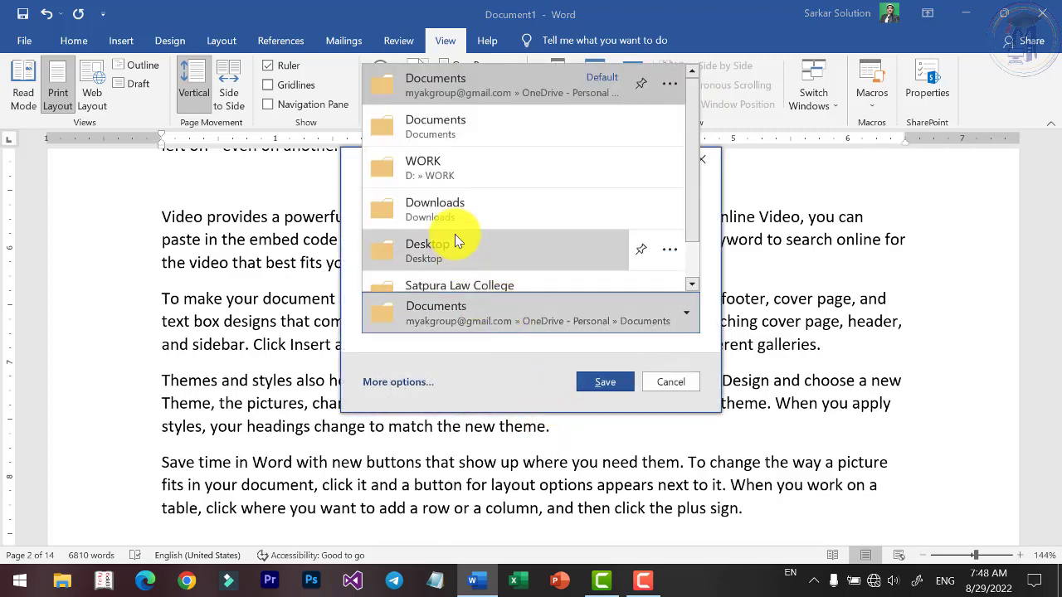
{"action": "left_click", "coordinate": [464, 142]}
{"action": "left_click", "coordinate": [606, 383]}
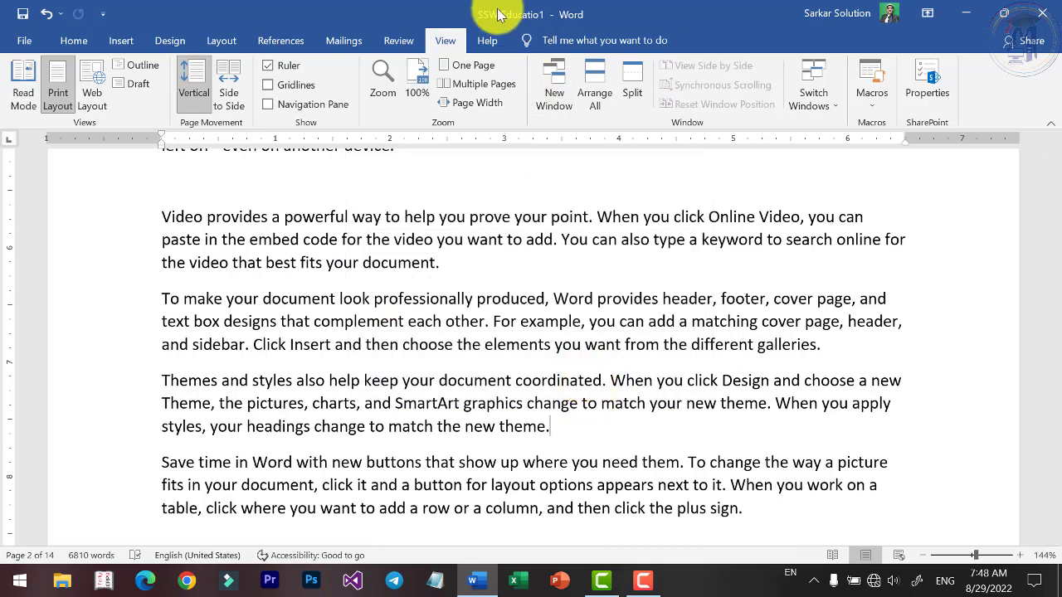
{"action": "left_click", "coordinate": [467, 239]}
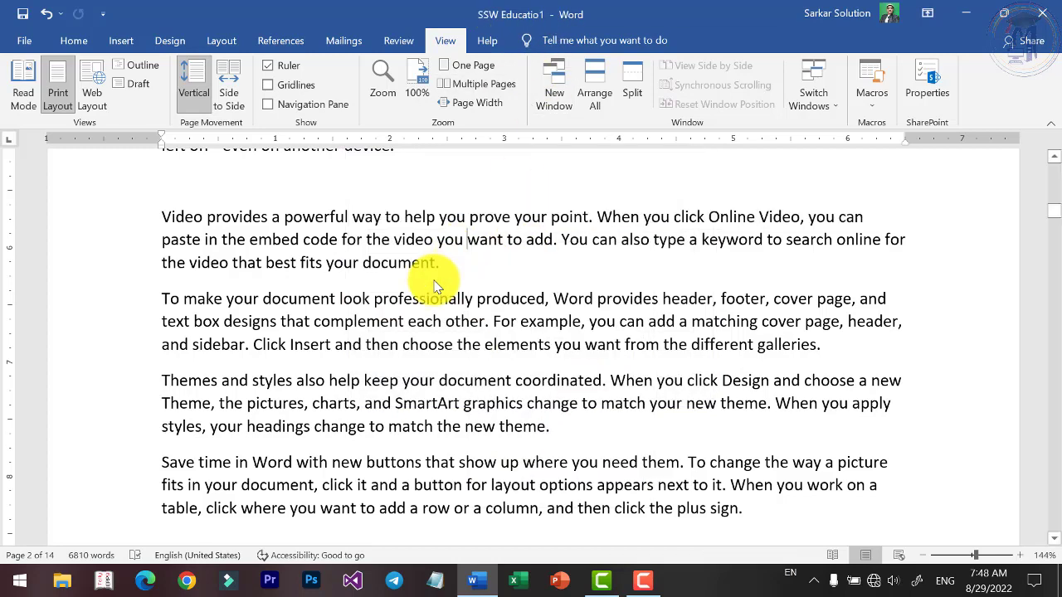
Save the document as SSWdoc on This PC
{"action": "key", "text": "alt+f"}
{"action": "left_click", "coordinate": [34, 264]}
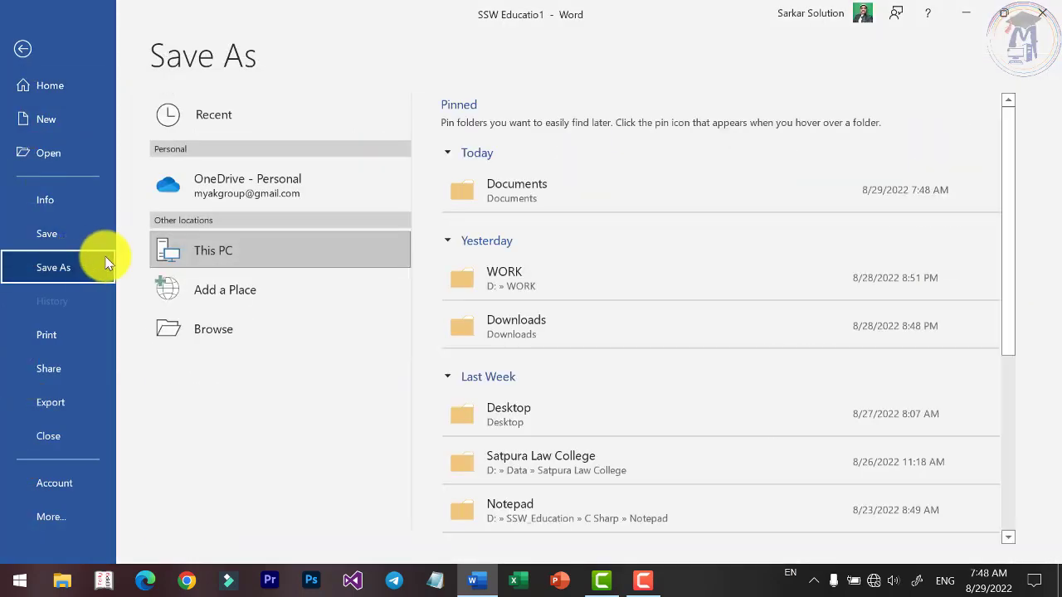
{"action": "left_click", "coordinate": [506, 191]}
{"action": "left_click", "coordinate": [198, 276]}
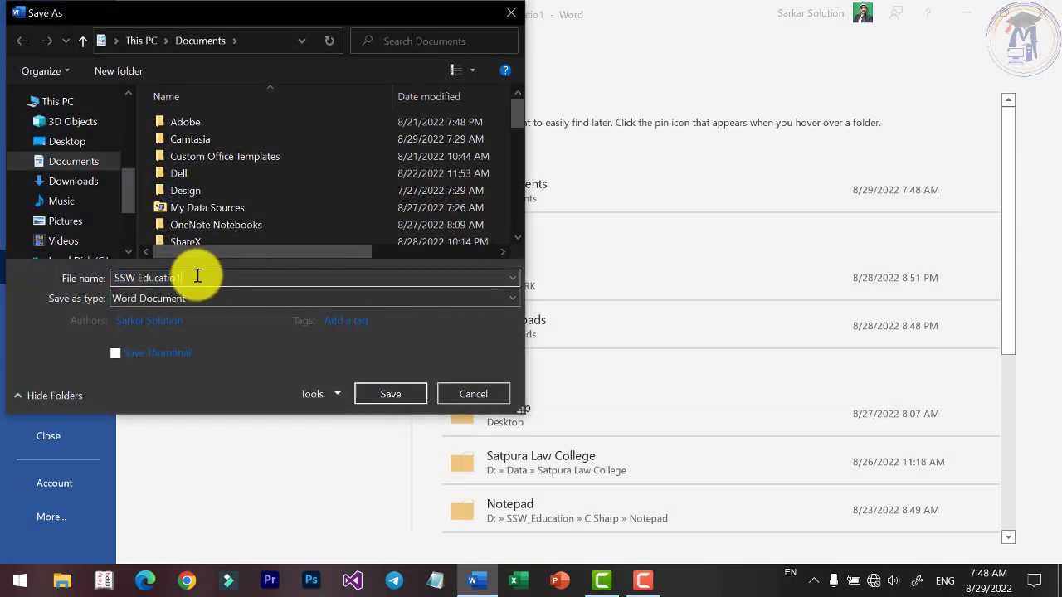
{"action": "key", "text": "BackSpace"}
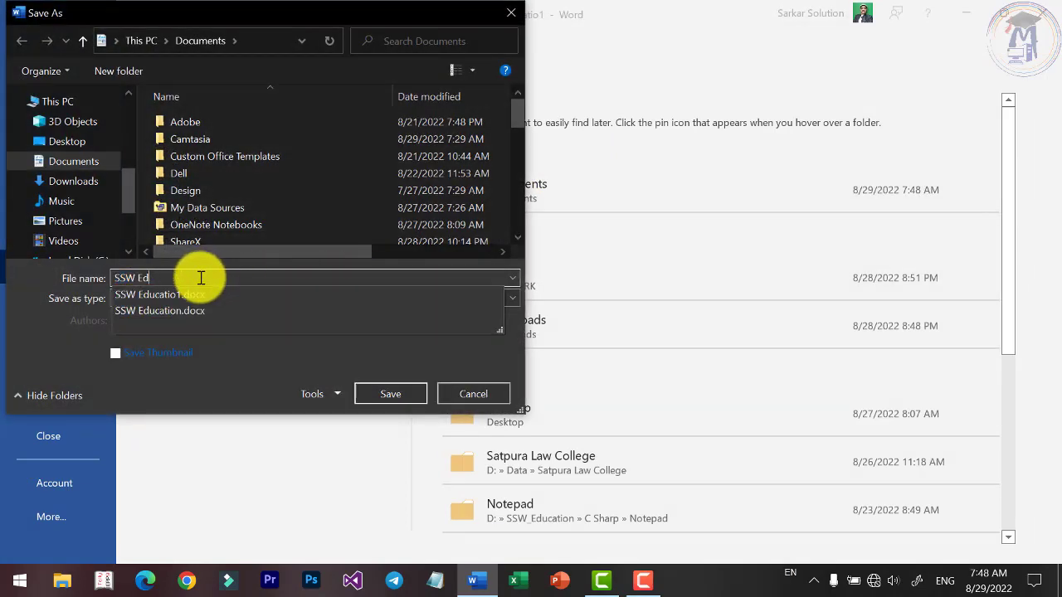
{"action": "type", "text": "doc"}
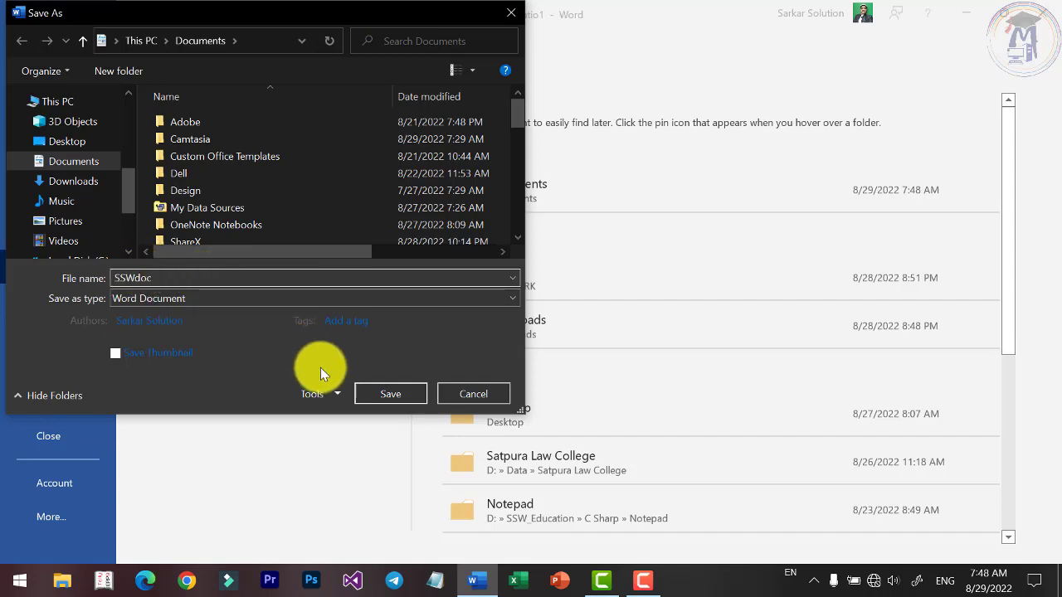
{"action": "left_click", "coordinate": [380, 395]}
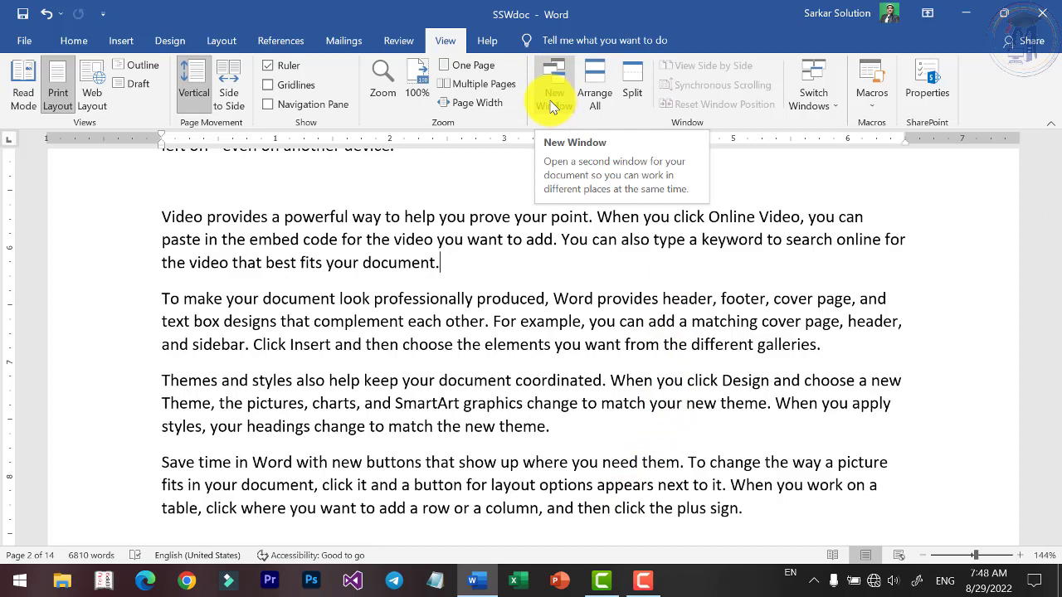
Open SSWdoc in a new window, switch between SSWdoc:1 and SSWdoc:2, and use Arrange All
{"action": "left_click", "coordinate": [551, 93]}
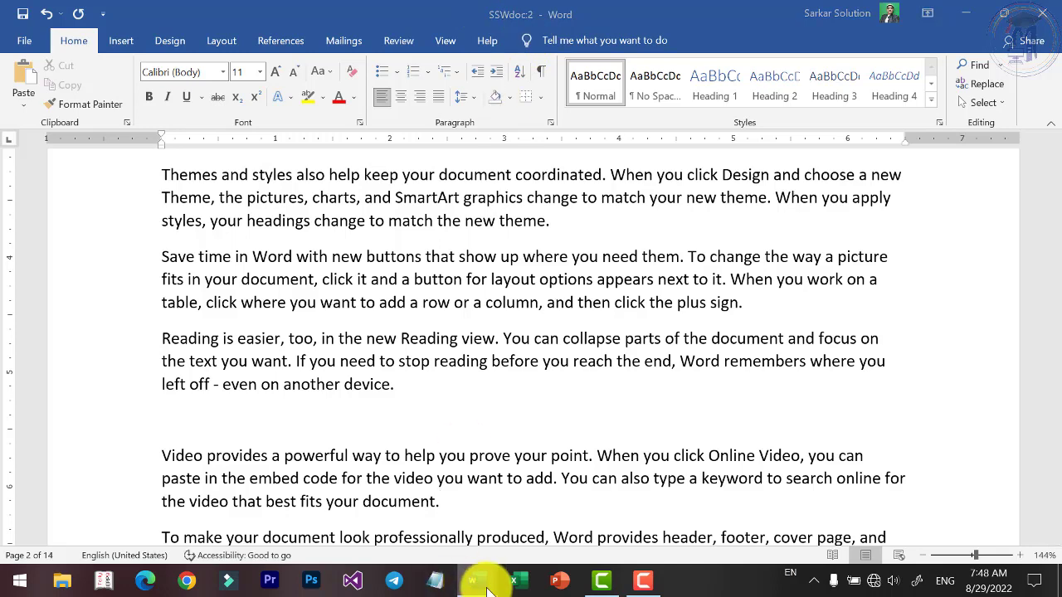
{"action": "mouse_move", "coordinate": [473, 581]}
{"action": "left_click", "coordinate": [426, 539]}
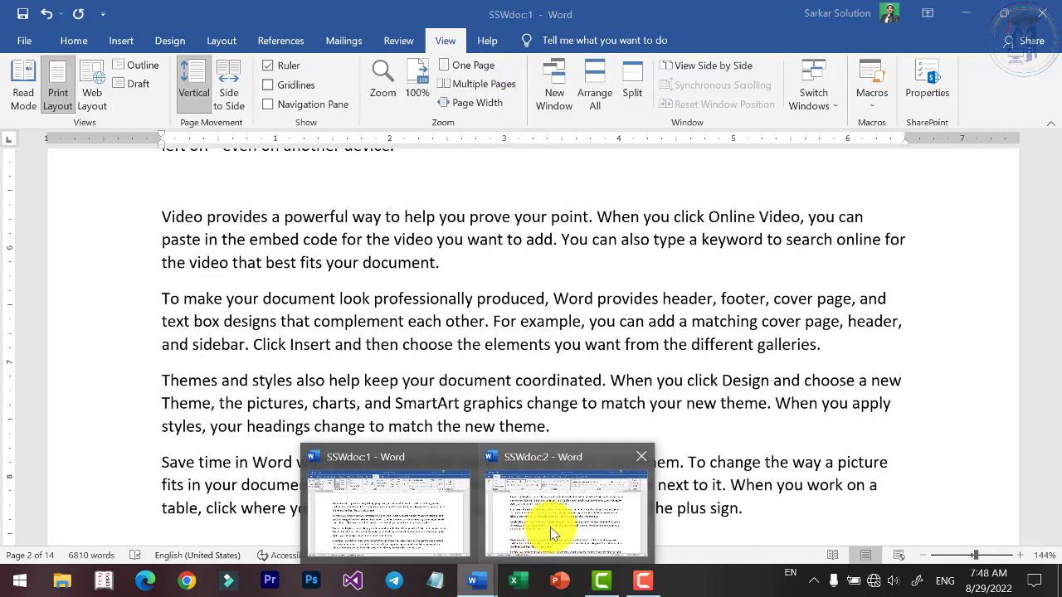
{"action": "left_click", "coordinate": [550, 527]}
{"action": "left_click", "coordinate": [450, 43]}
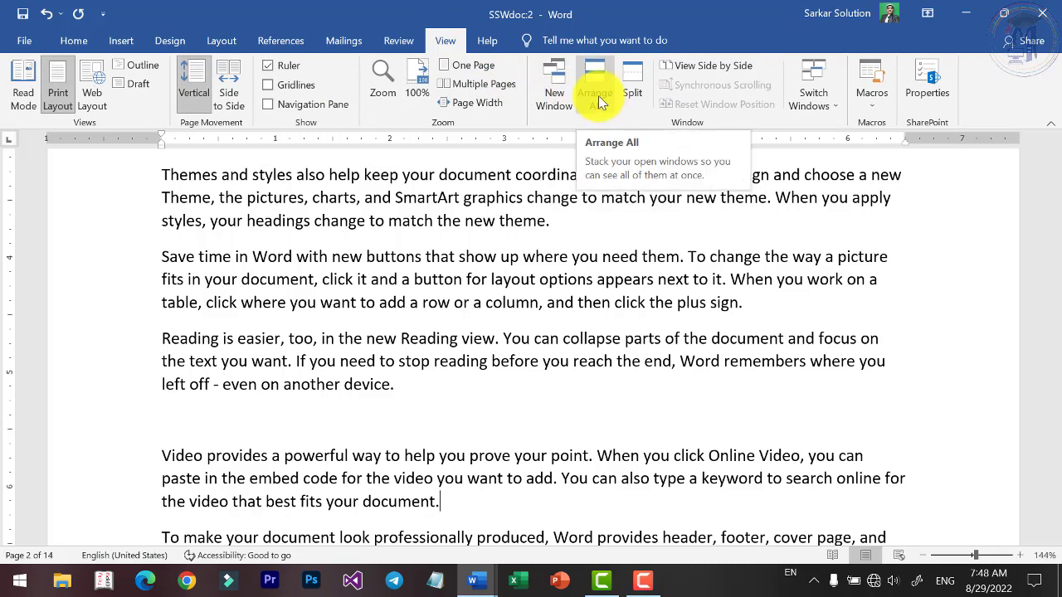
{"action": "left_click", "coordinate": [598, 95]}
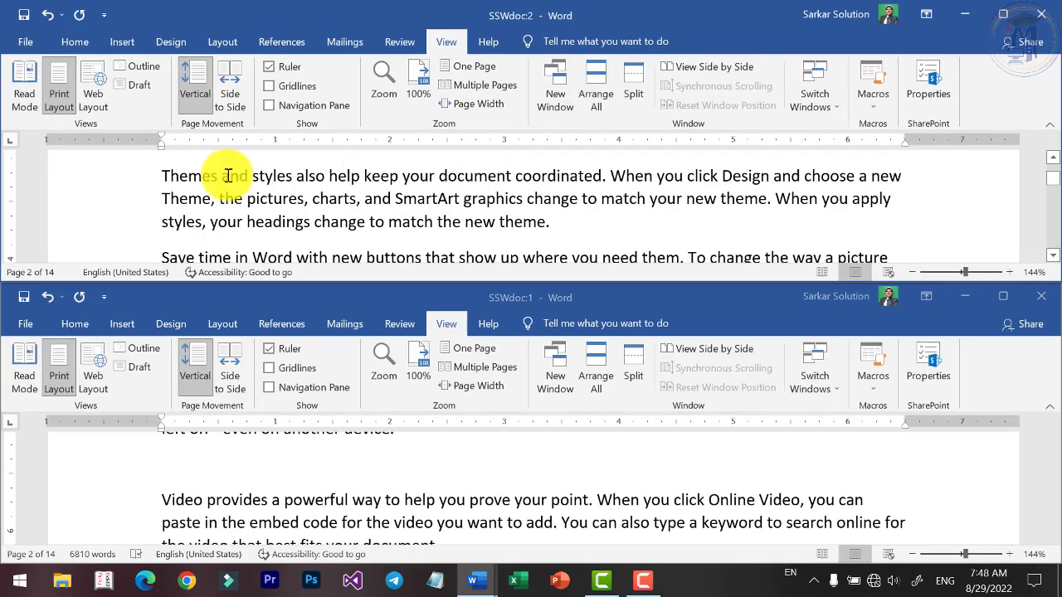
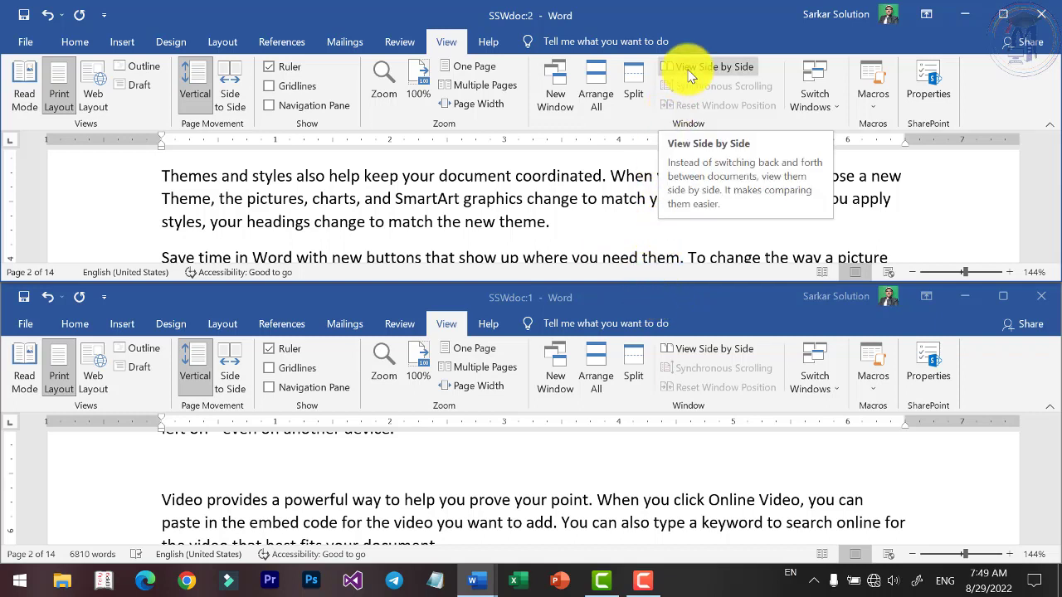
Show the two SSWdoc windows side by side and scroll through both in sync
{"action": "left_click", "coordinate": [688, 73]}
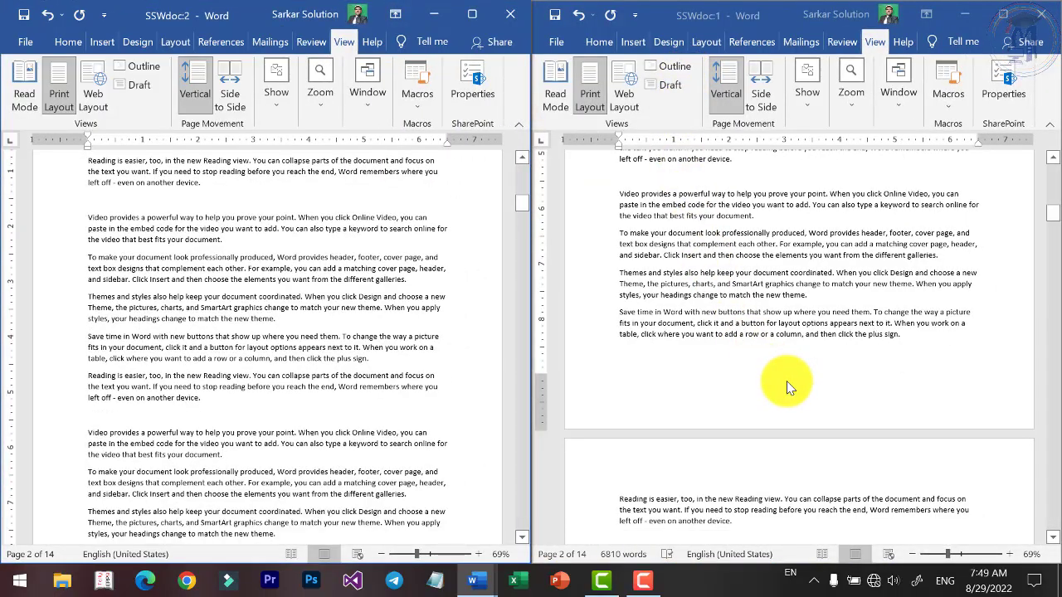
{"action": "scroll", "coordinate": [800, 370], "scroll_direction": "up", "scroll_amount": 15}
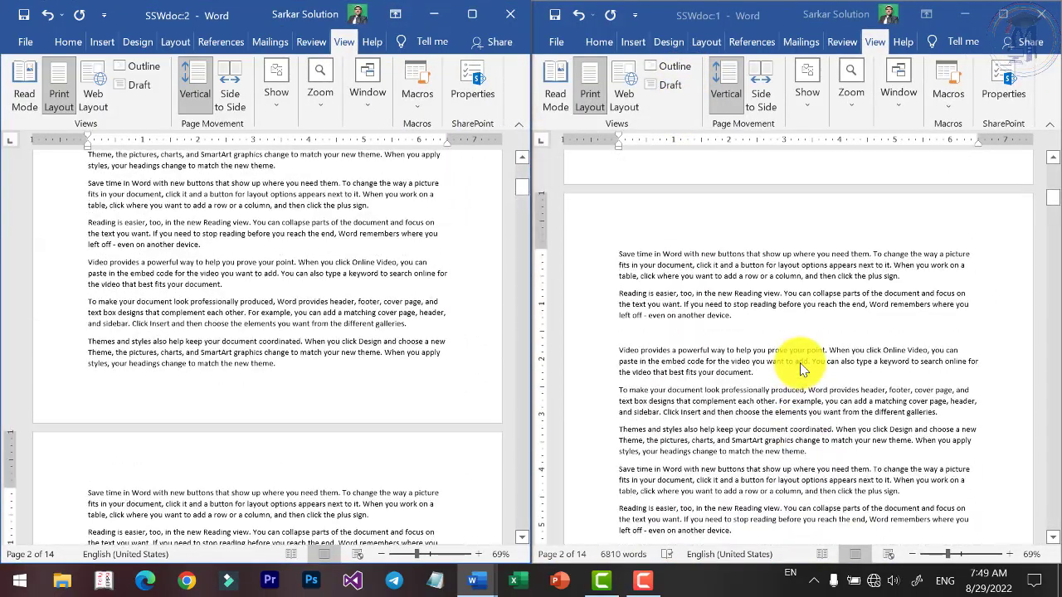
{"action": "scroll", "coordinate": [801, 370], "scroll_direction": "up", "scroll_amount": 5}
{"action": "scroll", "coordinate": [797, 340], "scroll_direction": "up", "scroll_amount": 3}
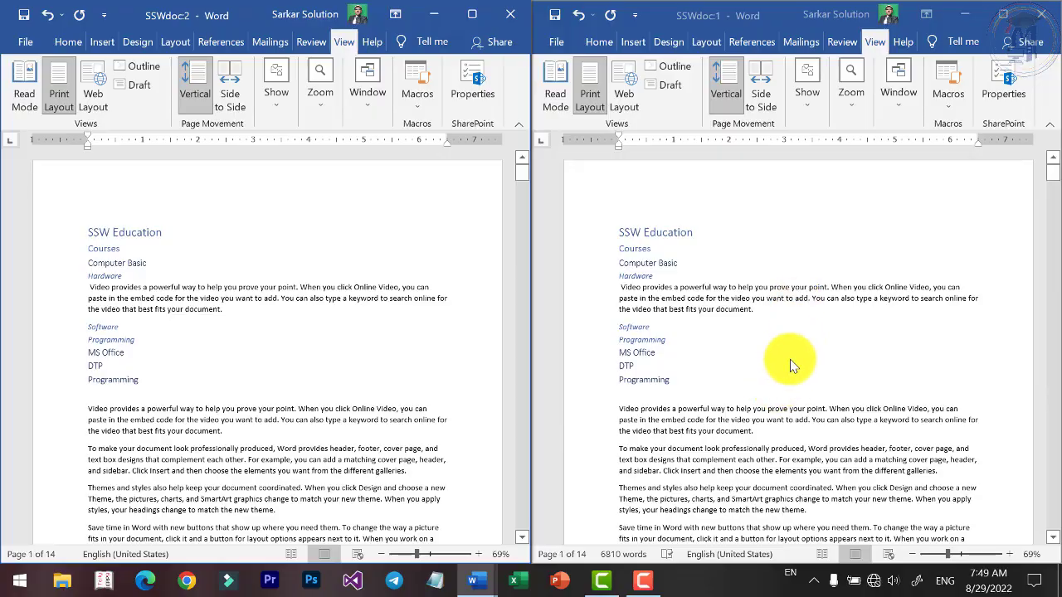
{"action": "scroll", "coordinate": [790, 359], "scroll_direction": "down", "scroll_amount": 1}
{"action": "scroll", "coordinate": [788, 369], "scroll_direction": "down", "scroll_amount": 8}
{"action": "scroll", "coordinate": [780, 390], "scroll_direction": "down", "scroll_amount": 2}
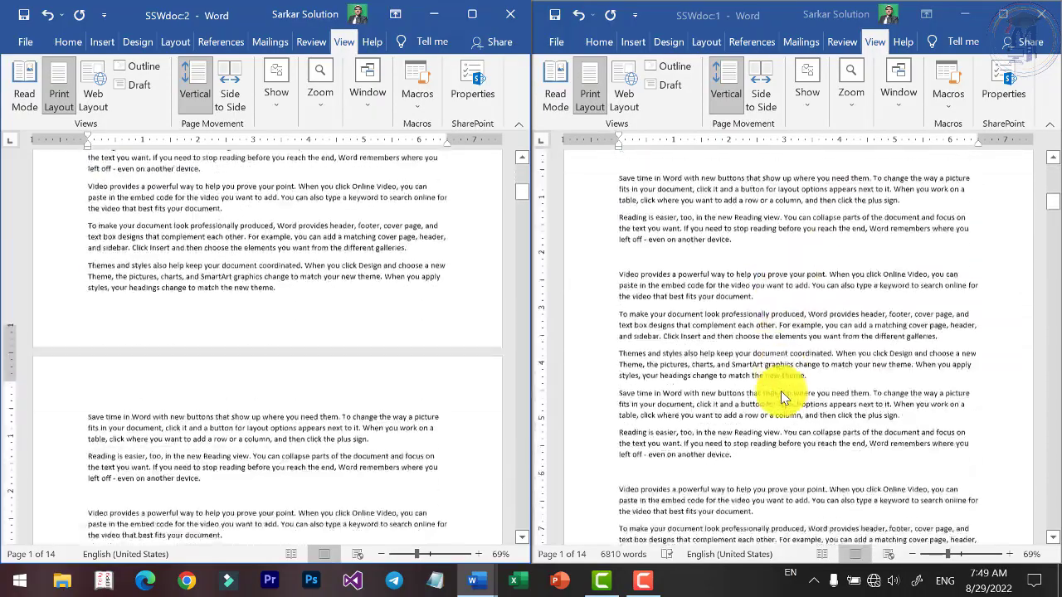
{"action": "scroll", "coordinate": [281, 348], "scroll_direction": "down", "scroll_amount": 1}
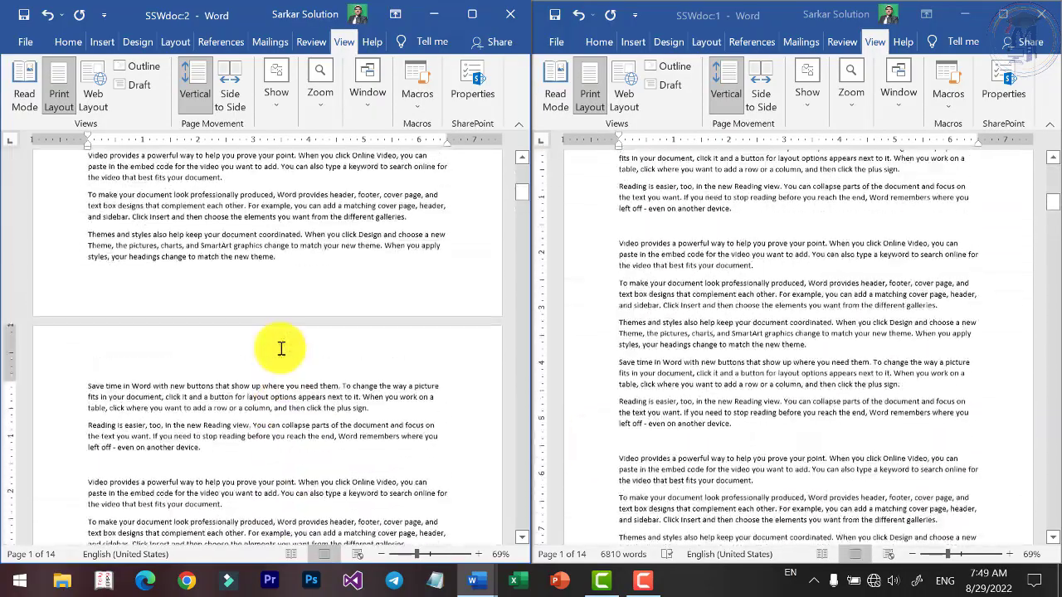
{"action": "scroll", "coordinate": [281, 348], "scroll_direction": "down", "scroll_amount": 2}
{"action": "scroll", "coordinate": [282, 353], "scroll_direction": "down", "scroll_amount": 2}
{"action": "scroll", "coordinate": [284, 355], "scroll_direction": "down", "scroll_amount": 2}
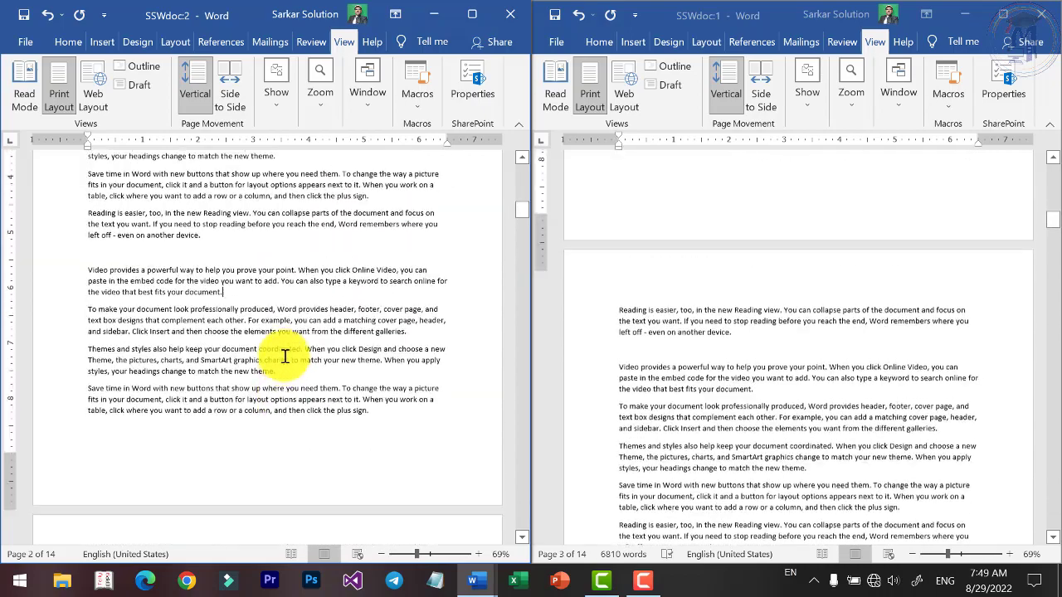
{"action": "scroll", "coordinate": [284, 356], "scroll_direction": "up", "scroll_amount": 1}
{"action": "scroll", "coordinate": [286, 347], "scroll_direction": "down", "scroll_amount": 5}
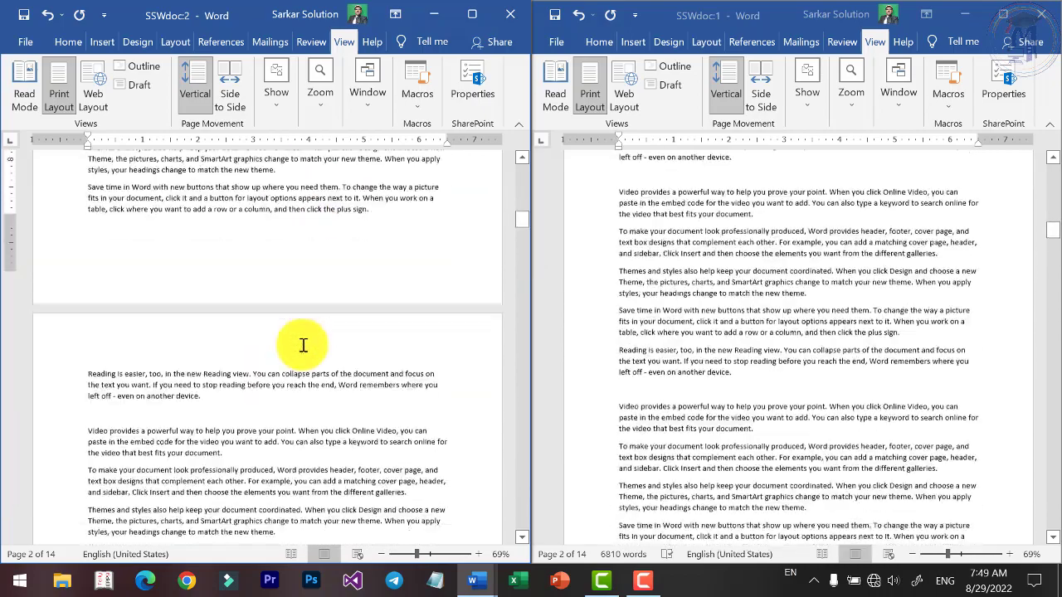
{"action": "scroll", "coordinate": [282, 324], "scroll_direction": "down", "scroll_amount": 1}
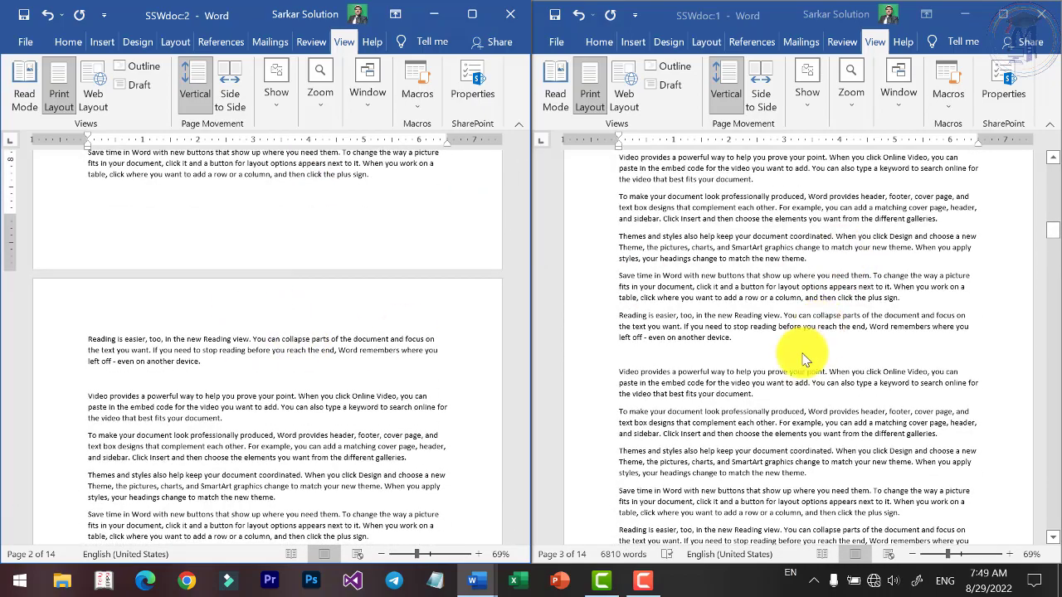
{"action": "scroll", "coordinate": [817, 356], "scroll_direction": "down", "scroll_amount": 1}
{"action": "scroll", "coordinate": [188, 334], "scroll_direction": "down", "scroll_amount": 4}
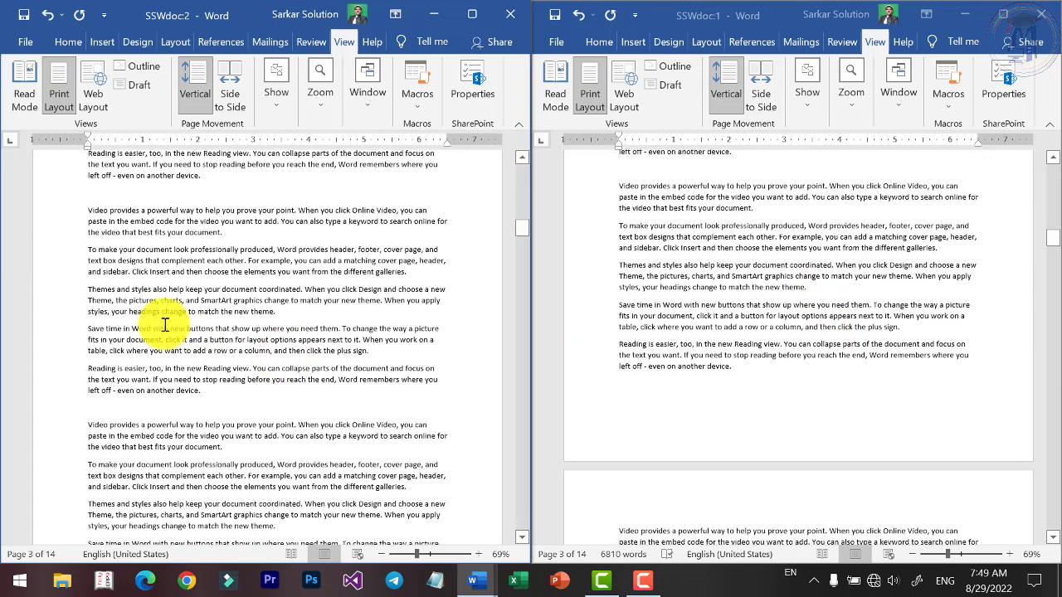
{"action": "left_click", "coordinate": [898, 92]}
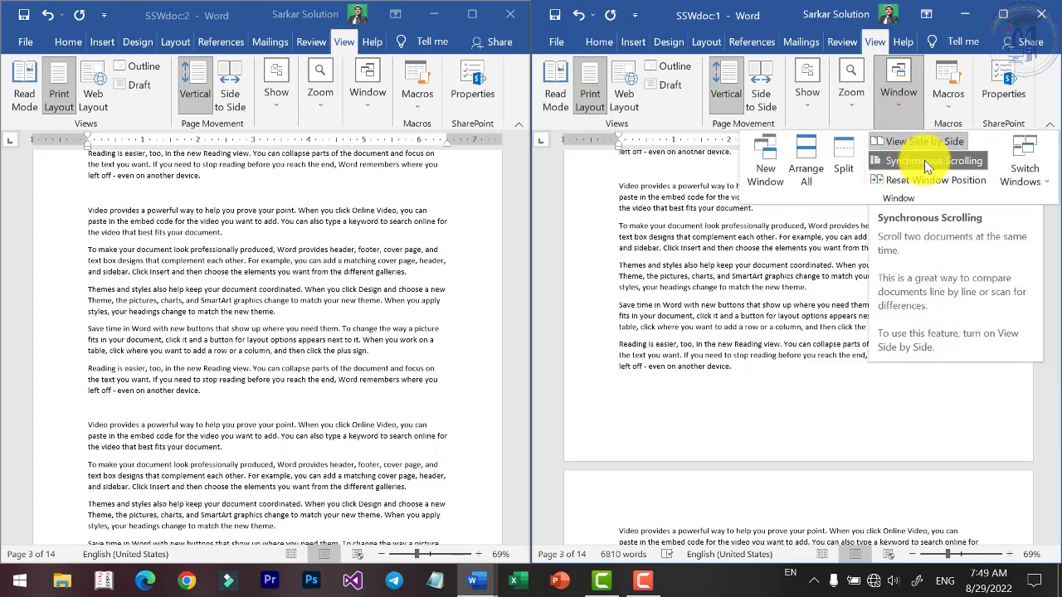
Turn off synchronous scrolling and scroll one window on its own
{"action": "left_click", "coordinate": [853, 313]}
{"action": "scroll", "coordinate": [841, 356], "scroll_direction": "down", "scroll_amount": 3}
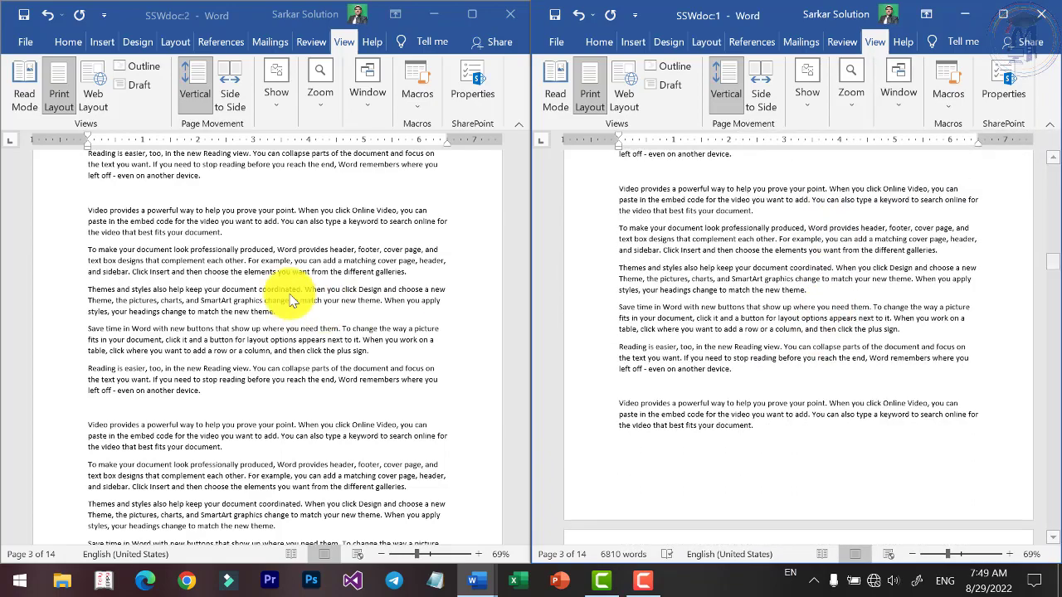
{"action": "scroll", "coordinate": [877, 387], "scroll_direction": "down", "scroll_amount": 3}
{"action": "scroll", "coordinate": [220, 372], "scroll_direction": "down", "scroll_amount": 4}
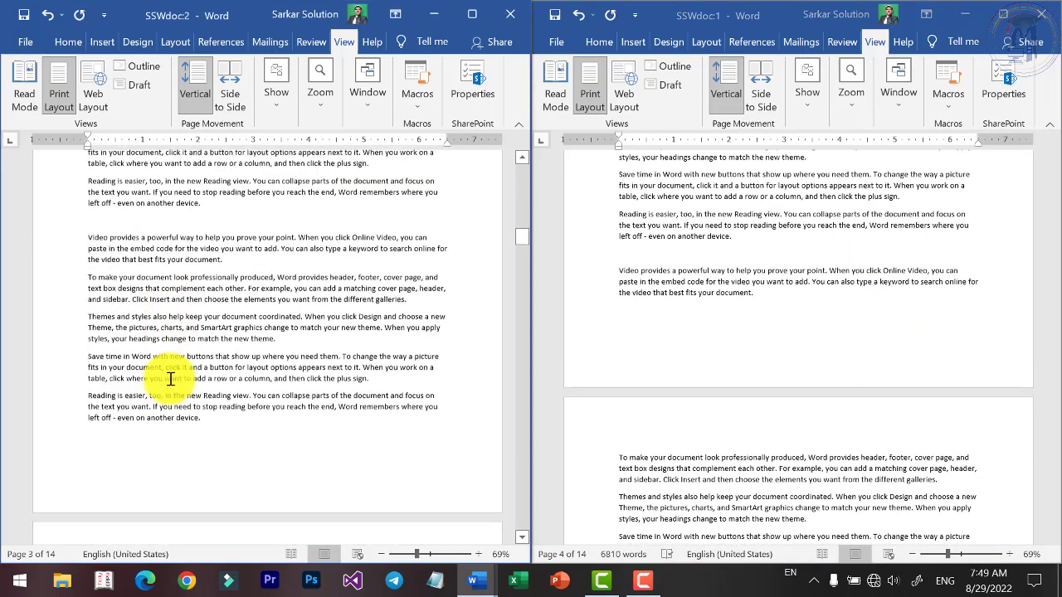
{"action": "scroll", "coordinate": [170, 379], "scroll_direction": "up", "scroll_amount": 3}
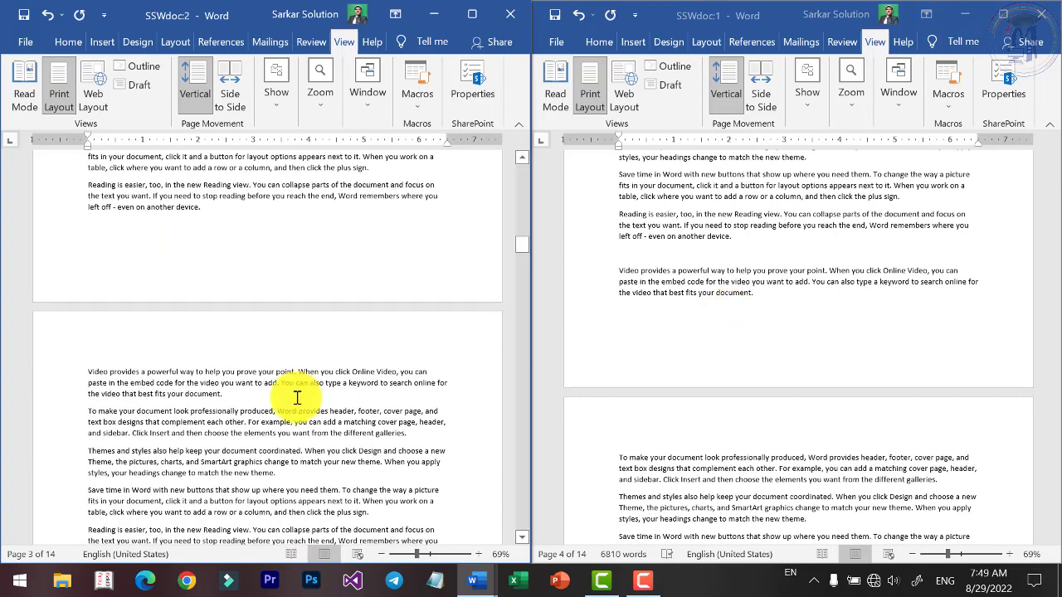
Turn synchronous scrolling back on for the two side-by-side windows
{"action": "left_click", "coordinate": [904, 113]}
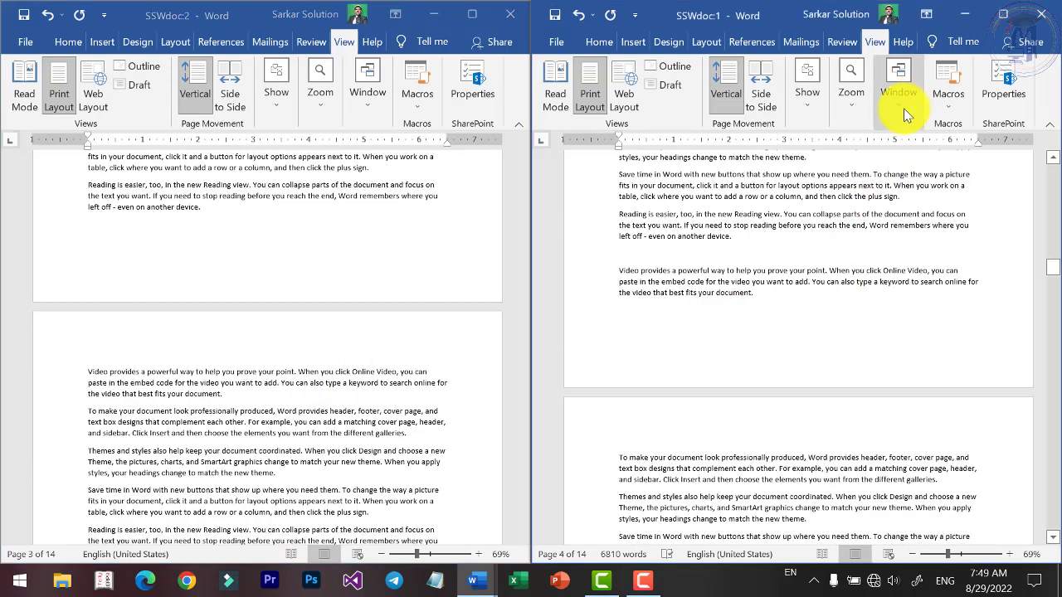
{"action": "left_click", "coordinate": [904, 113]}
{"action": "left_click", "coordinate": [918, 162]}
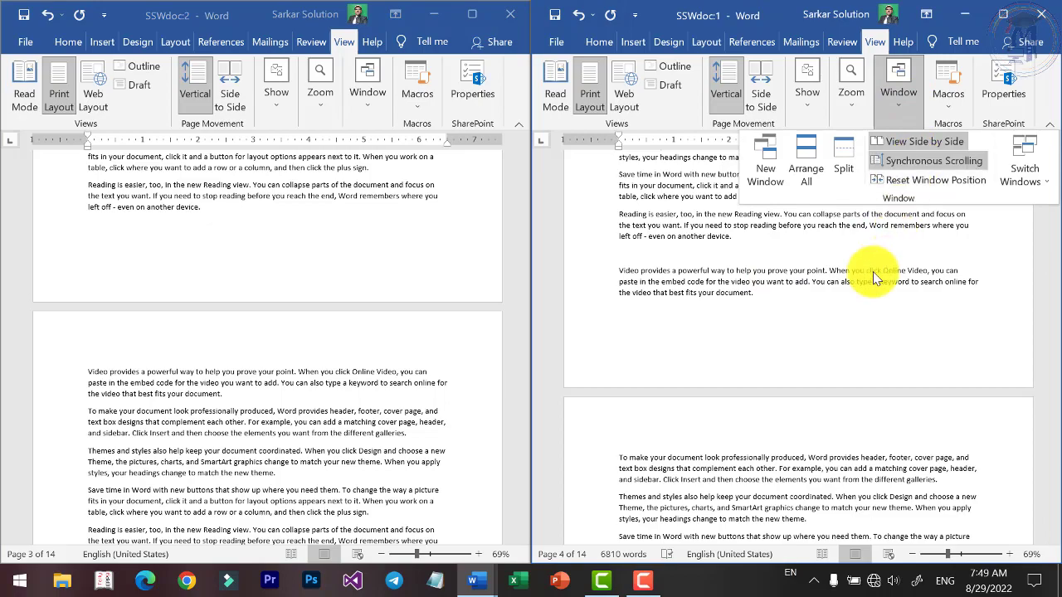
{"action": "scroll", "coordinate": [813, 321], "scroll_direction": "down", "scroll_amount": 3}
{"action": "scroll", "coordinate": [813, 323], "scroll_direction": "down", "scroll_amount": 2}
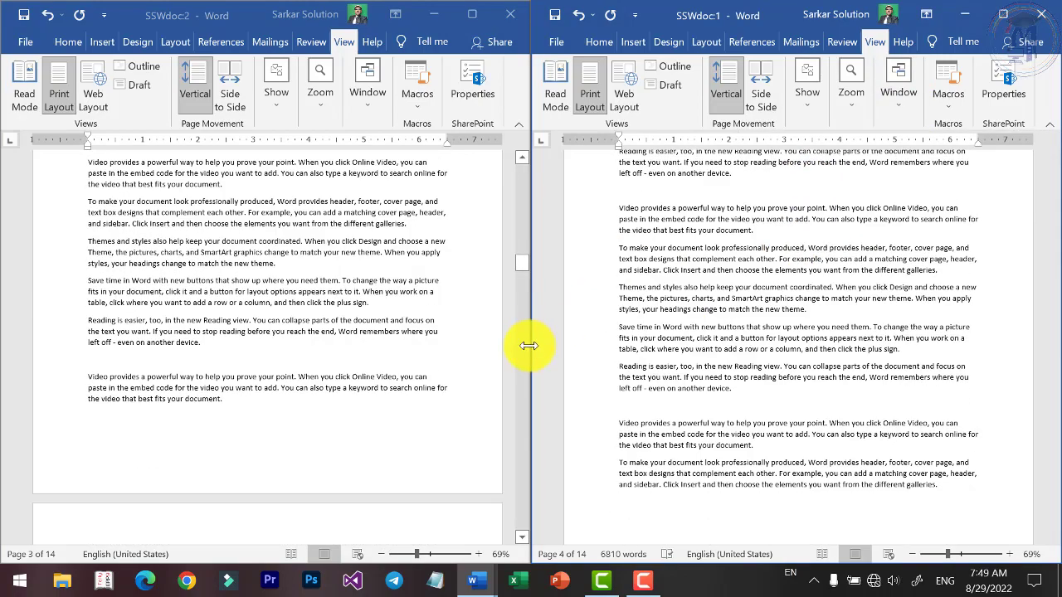
Drag the shared edge to resize the two side-by-side windows
{"action": "left_click_drag", "start_coordinate": [528, 345], "coordinate": [674, 349]}
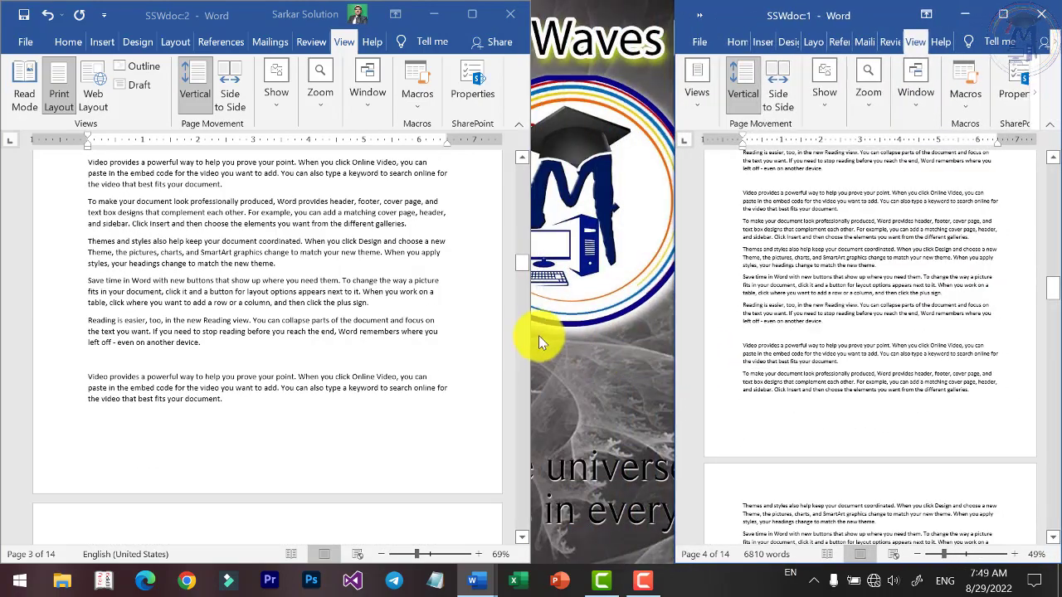
{"action": "left_click_drag", "start_coordinate": [529, 343], "coordinate": [663, 346]}
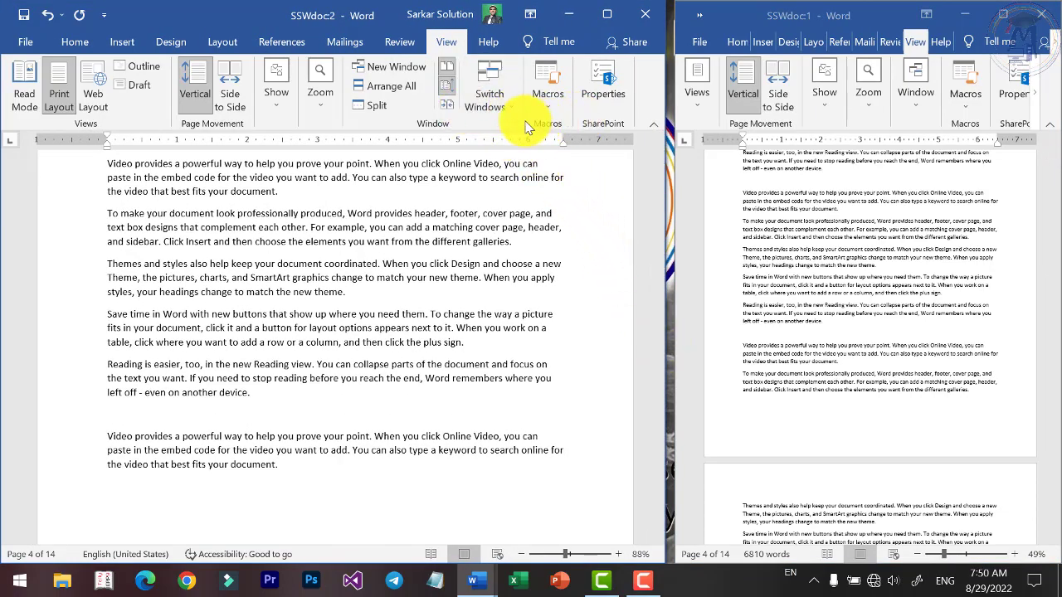
{"action": "left_click", "coordinate": [514, 114]}
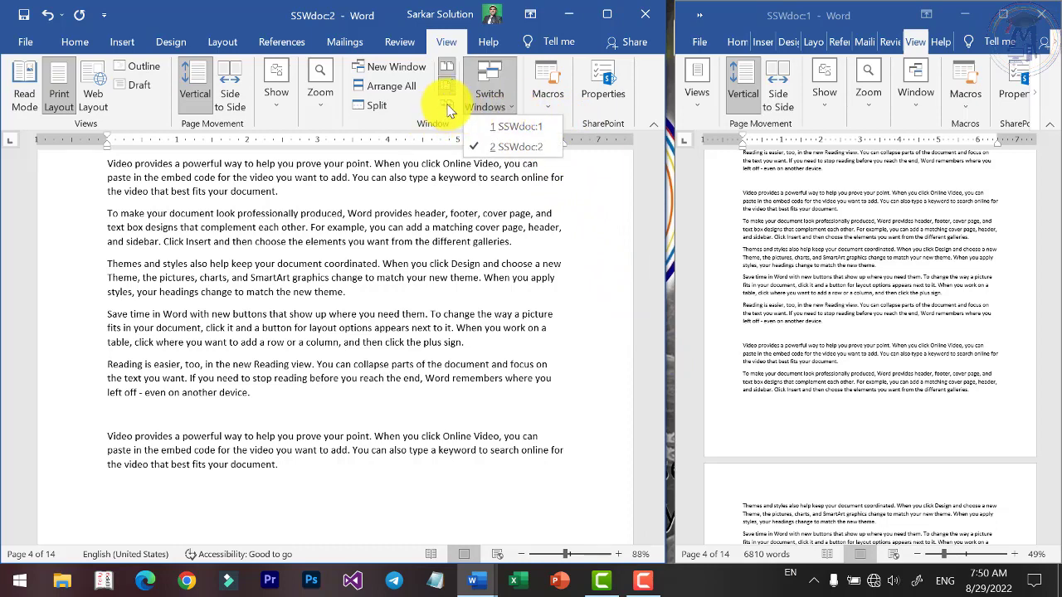
{"action": "left_click", "coordinate": [442, 133]}
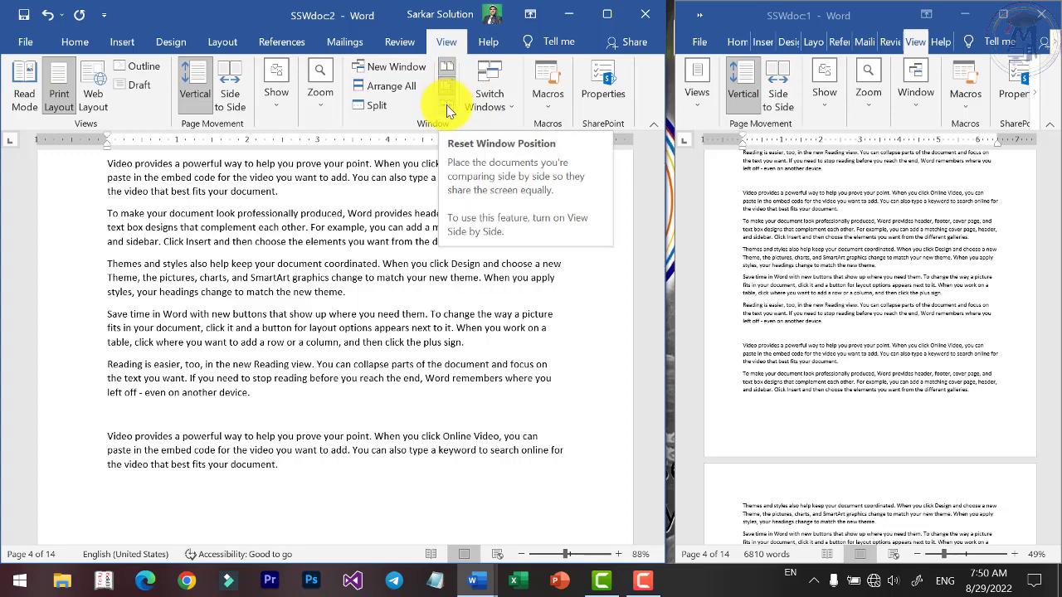
Reset the two windows to equal side-by-side halves
{"action": "left_click", "coordinate": [446, 106]}
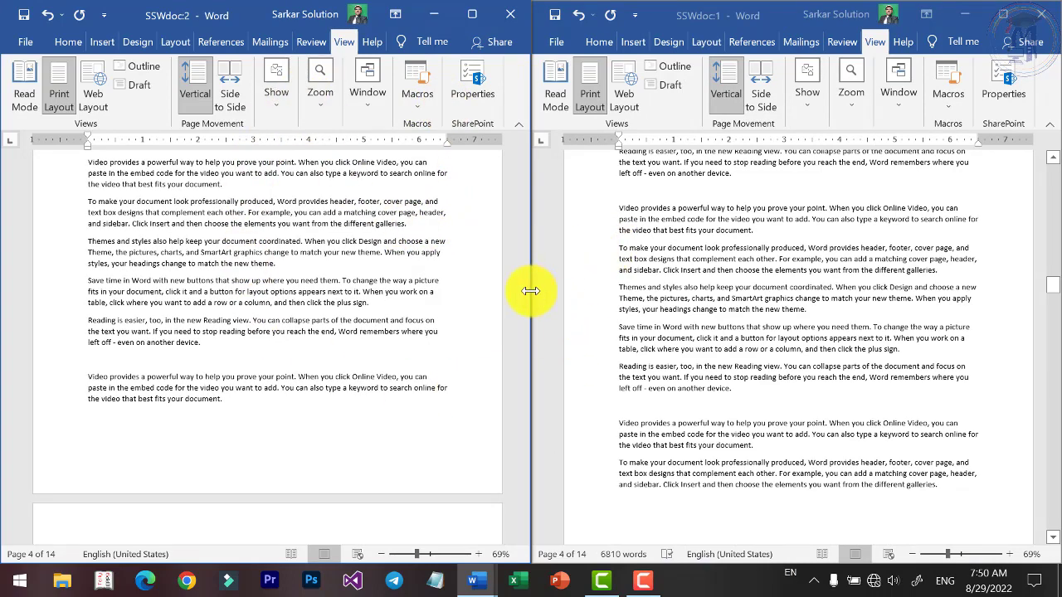
{"action": "left_click_drag", "start_coordinate": [529, 291], "coordinate": [287, 298]}
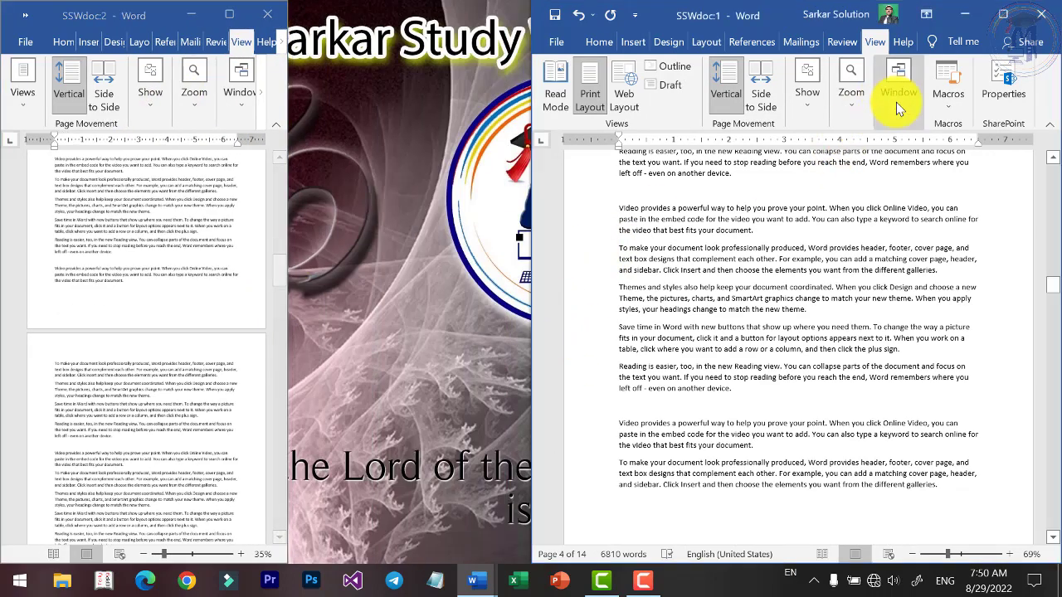
{"action": "left_click", "coordinate": [896, 102]}
{"action": "left_click", "coordinate": [919, 181]}
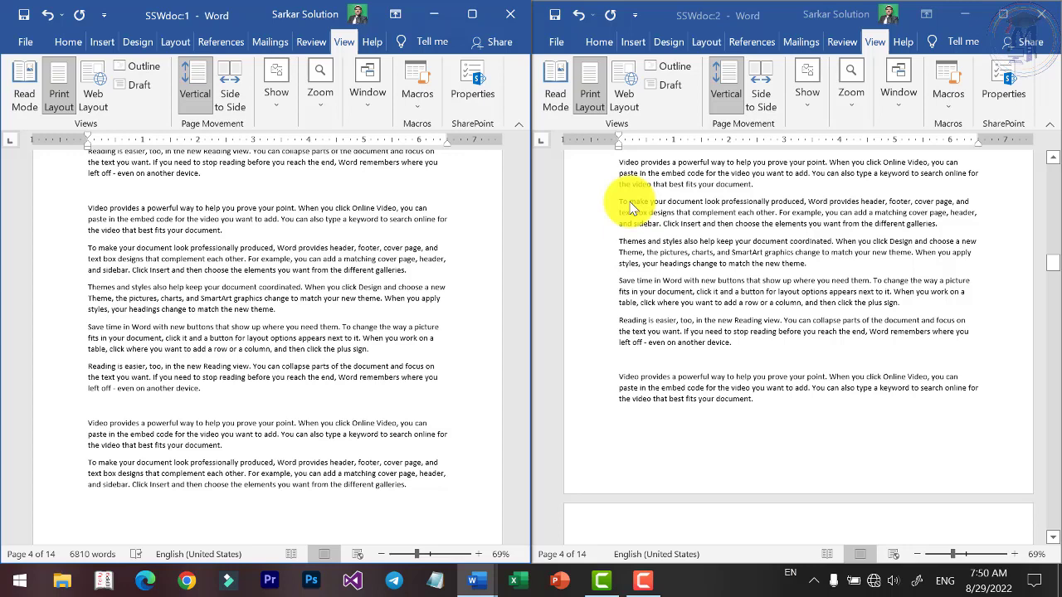
Close the second SSWdoc window, leaving only one open
{"action": "left_click", "coordinate": [898, 102]}
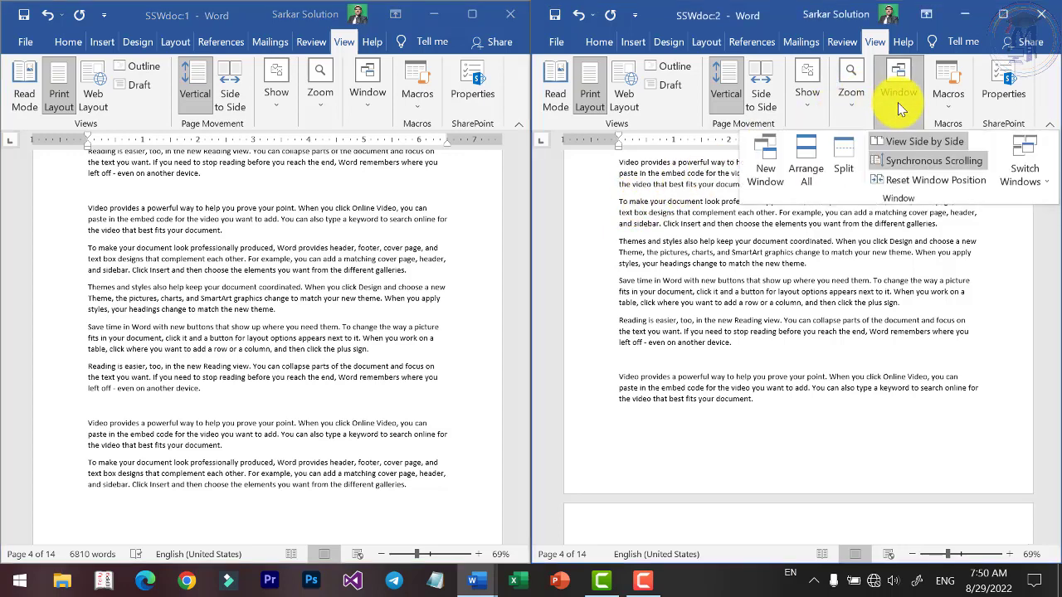
{"action": "left_click", "coordinate": [810, 220]}
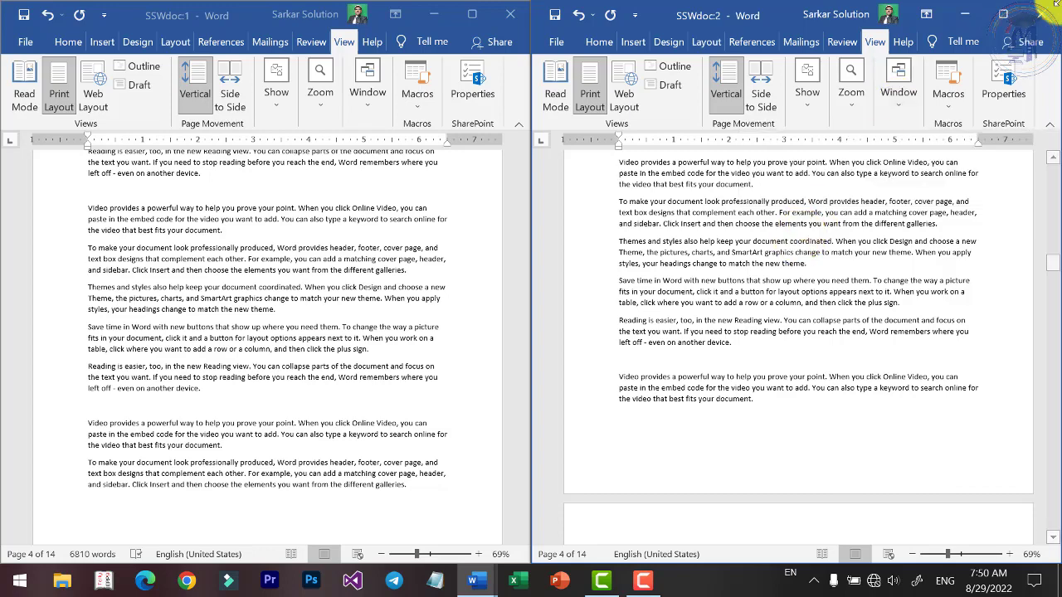
{"action": "left_click", "coordinate": [1039, 17]}
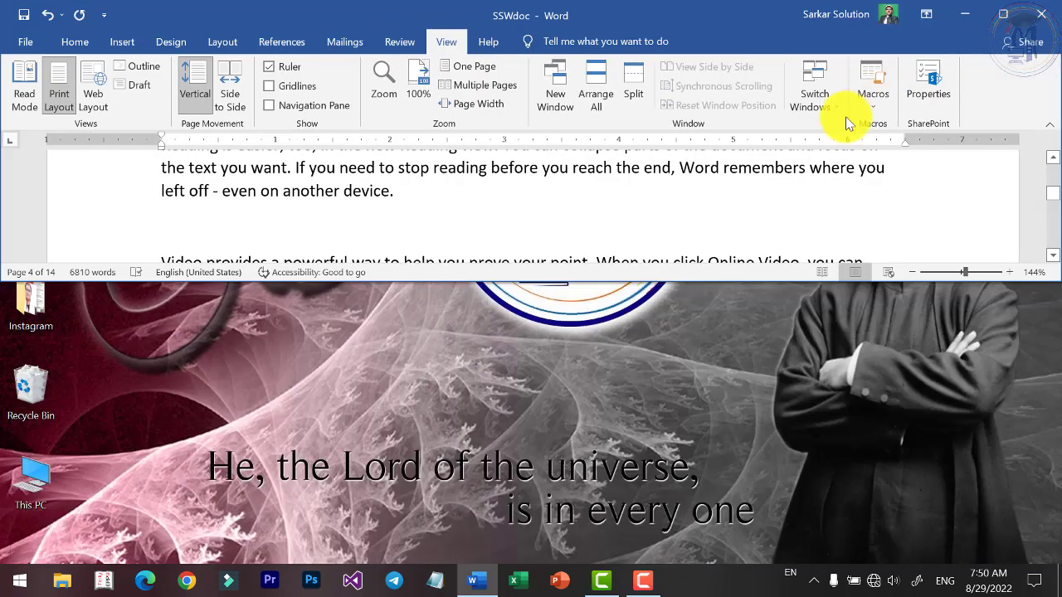
Maximize the remaining SSWdoc window and scroll through its paragraphs
{"action": "left_click", "coordinate": [995, 17]}
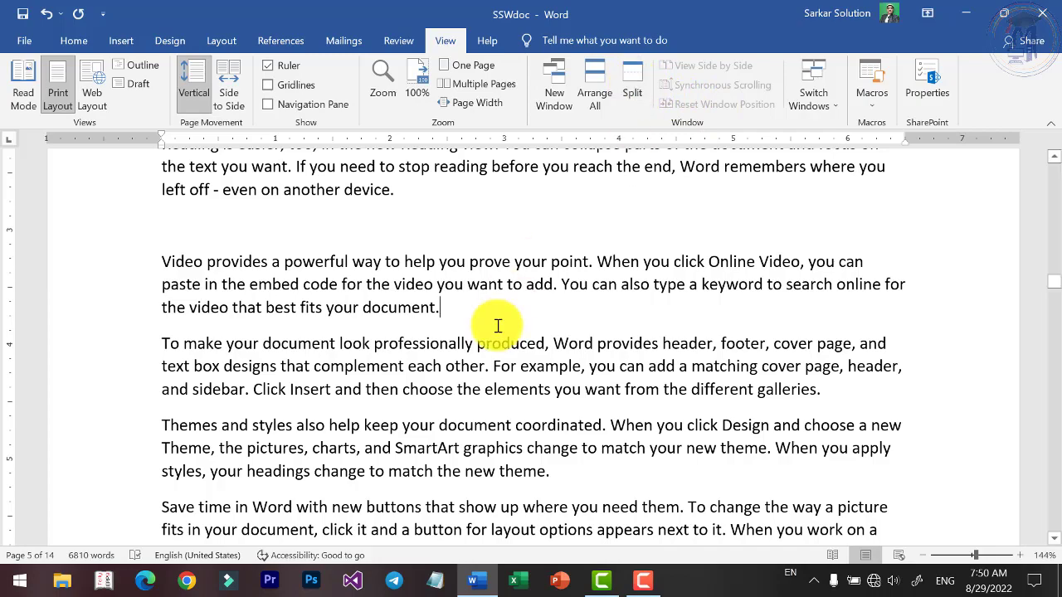
{"action": "scroll", "coordinate": [393, 247], "scroll_direction": "down", "scroll_amount": 1, "text": "ctrl"}
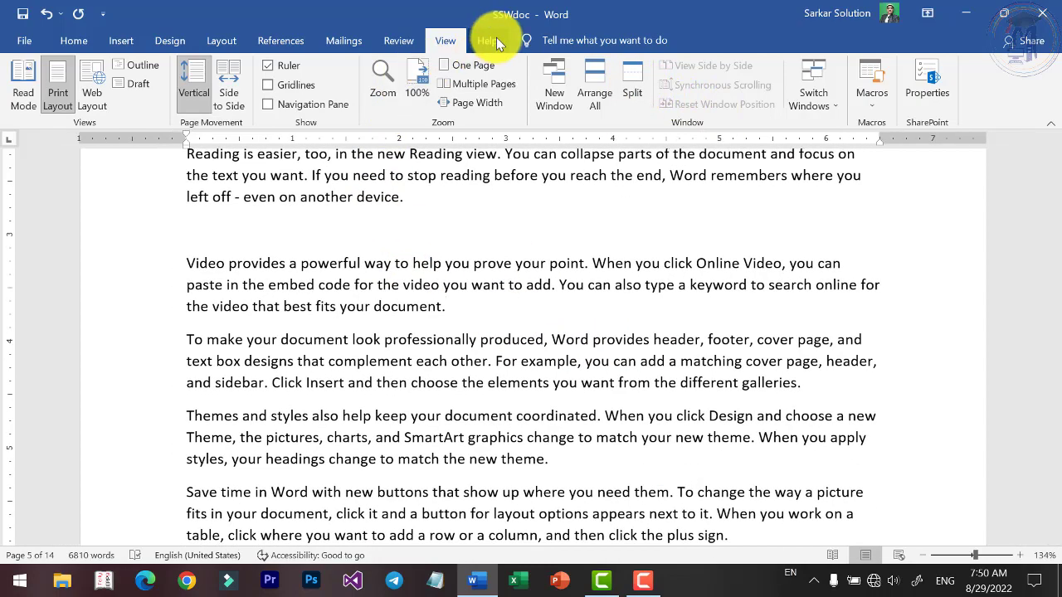
{"action": "scroll", "coordinate": [467, 266], "scroll_direction": "down", "scroll_amount": 3}
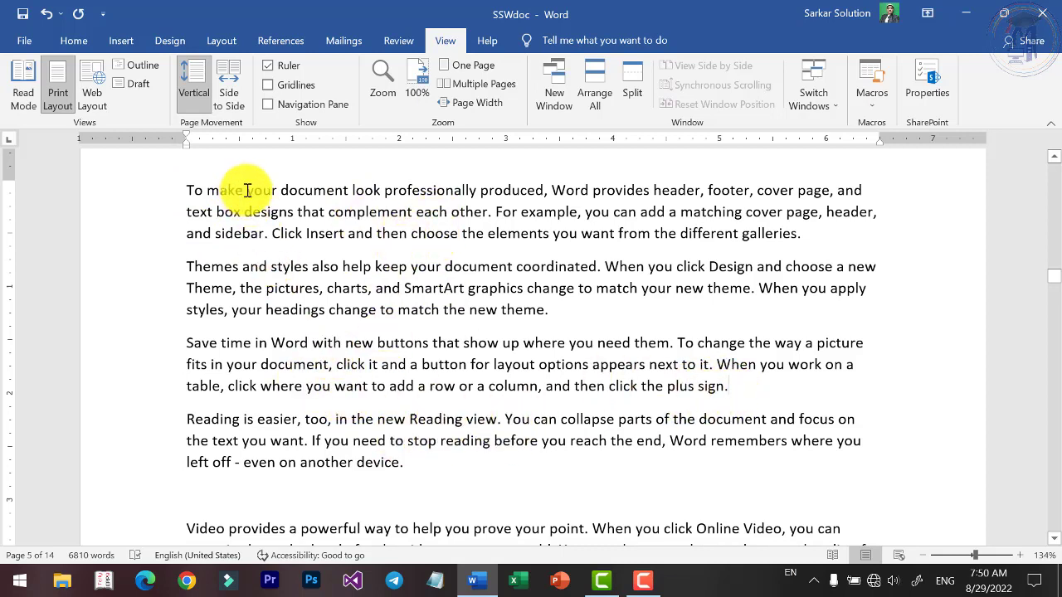
Split the window into two panes and put the cursor on the empty line above 'Video provides'
{"action": "left_click", "coordinate": [631, 87]}
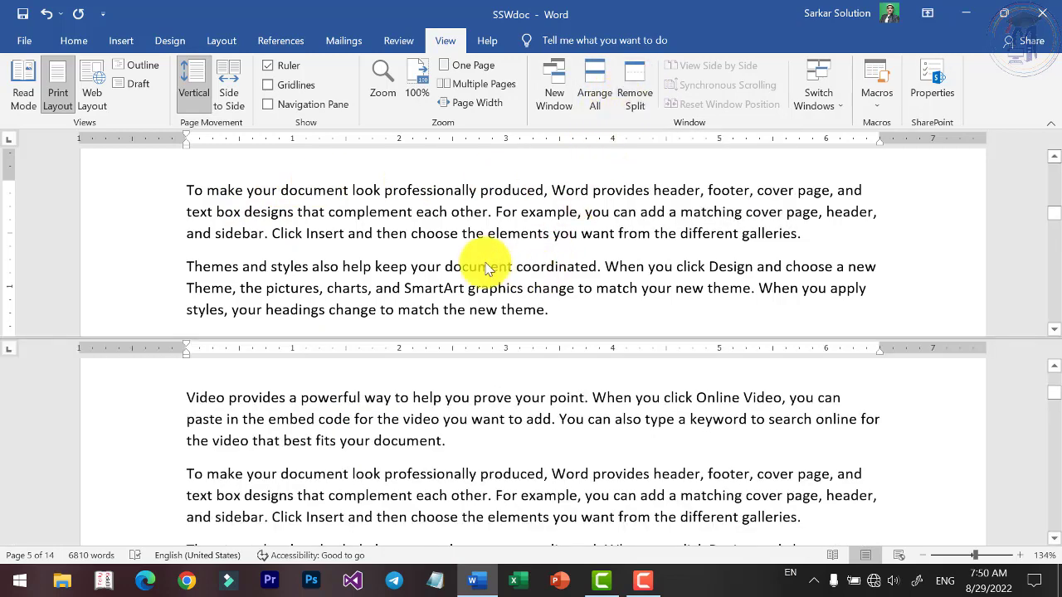
{"action": "scroll", "coordinate": [363, 216], "scroll_direction": "up", "scroll_amount": 1}
{"action": "scroll", "coordinate": [365, 199], "scroll_direction": "down", "scroll_amount": 3}
{"action": "scroll", "coordinate": [372, 203], "scroll_direction": "up", "scroll_amount": 1}
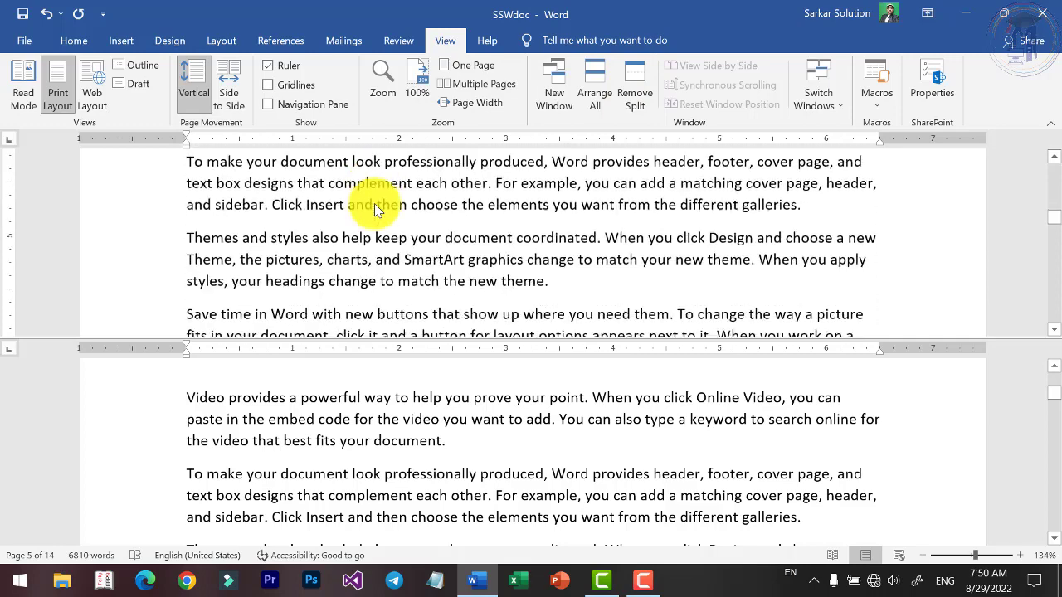
{"action": "scroll", "coordinate": [374, 203], "scroll_direction": "down", "scroll_amount": 2}
{"action": "scroll", "coordinate": [427, 452], "scroll_direction": "up", "scroll_amount": 3}
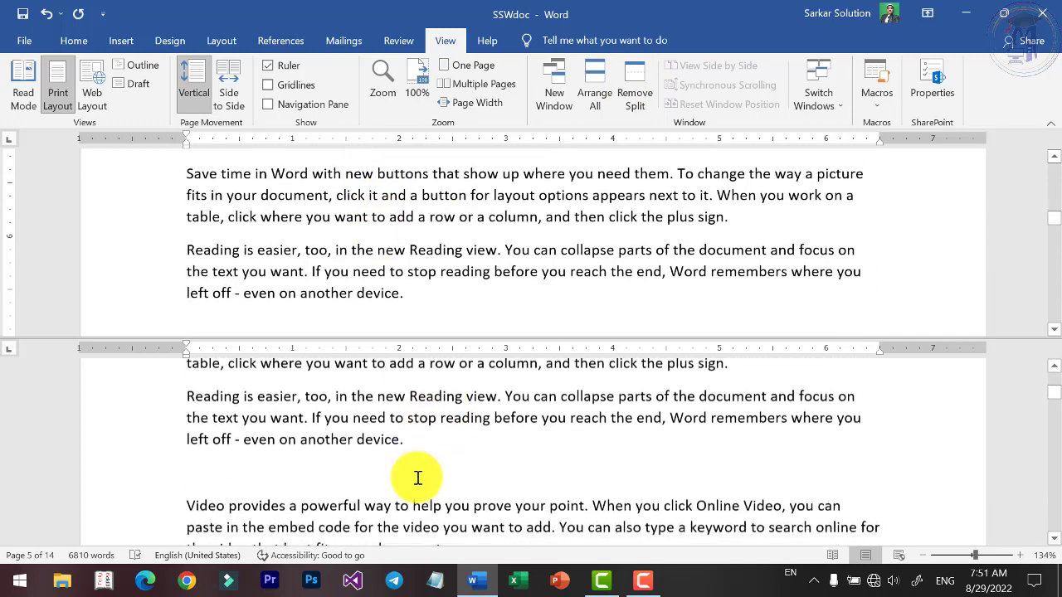
{"action": "scroll", "coordinate": [410, 464], "scroll_direction": "down", "scroll_amount": 2}
{"action": "left_click", "coordinate": [403, 434]}
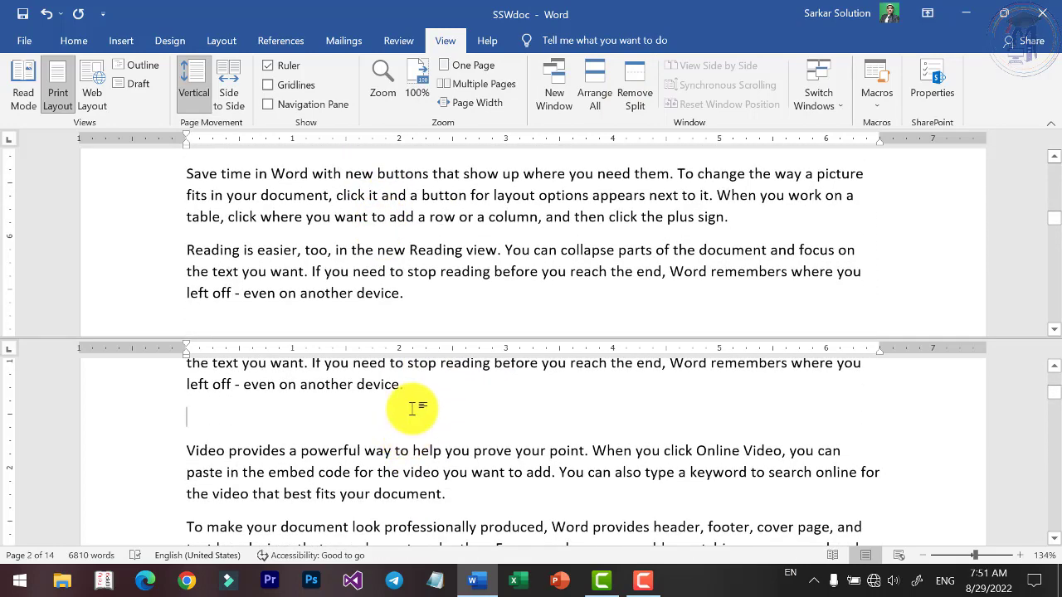
Type 'SSW Education' above the Video paragraph and make it bold, 16 pt and red
{"action": "type", "text": "SSW Education"}
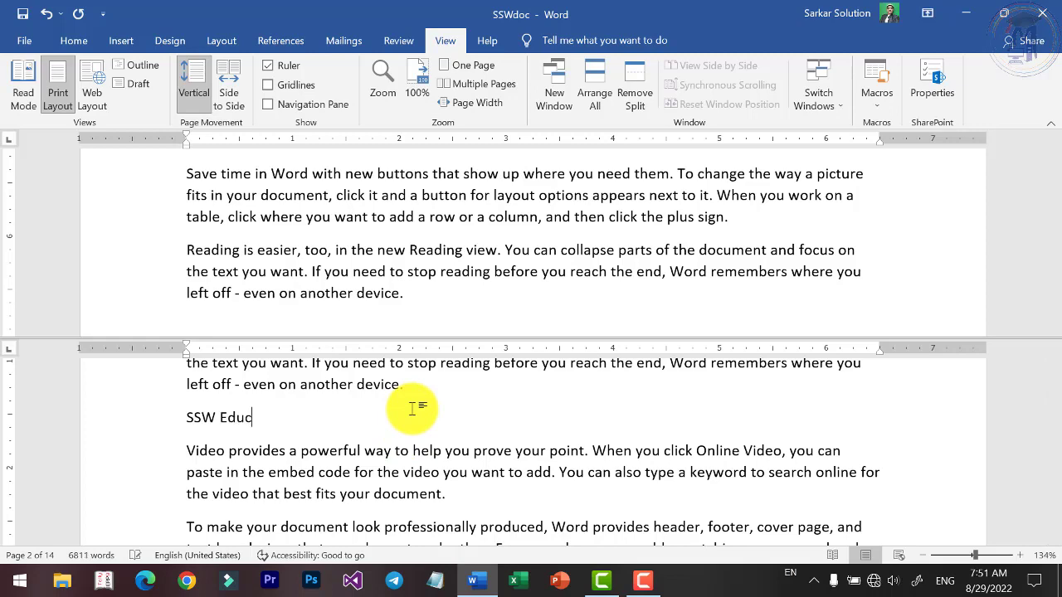
{"action": "left_click", "coordinate": [73, 43]}
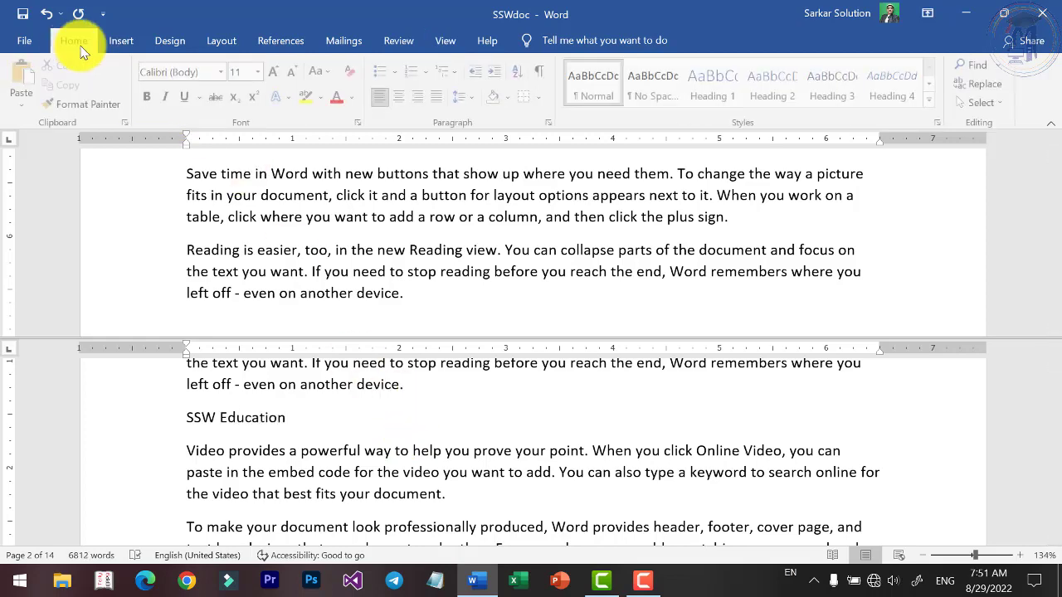
{"action": "left_click", "coordinate": [276, 73]}
{"action": "triple_click", "coordinate": [243, 417]}
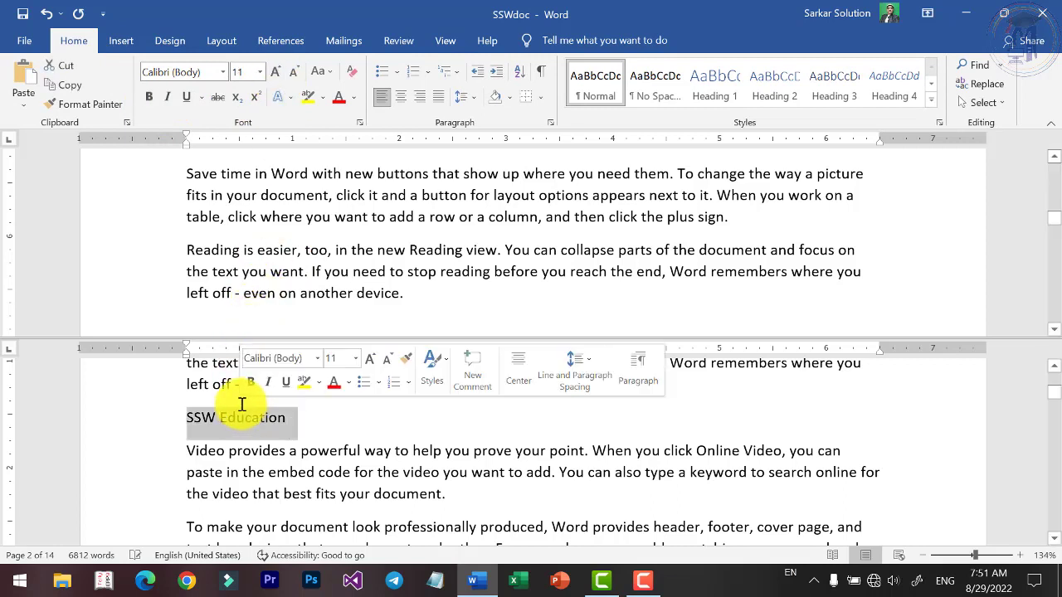
{"action": "left_click", "coordinate": [149, 96]}
{"action": "left_click", "coordinate": [273, 73]}
{"action": "left_click", "coordinate": [274, 73]}
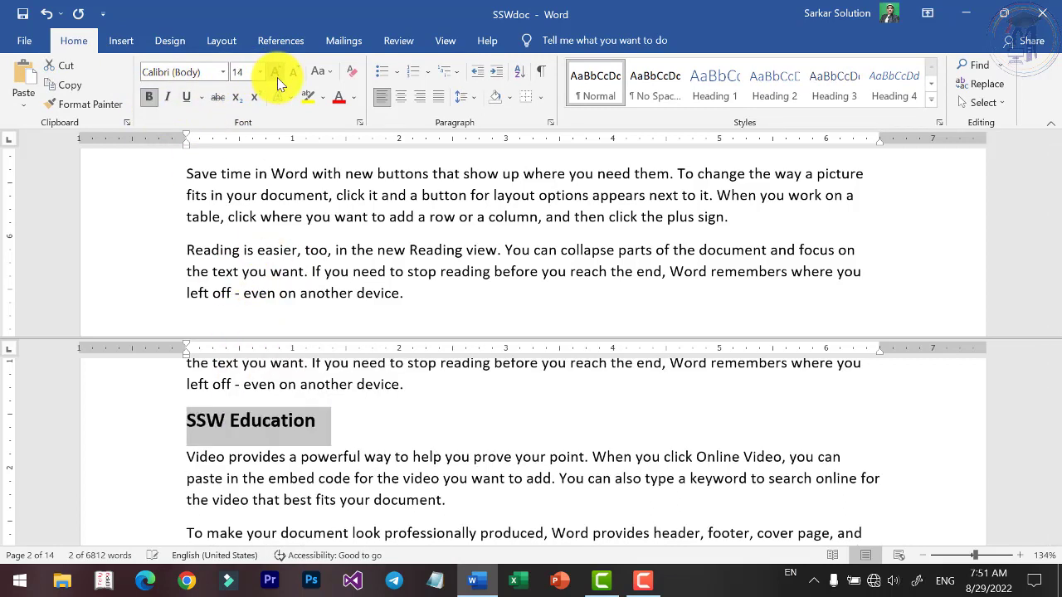
{"action": "left_click", "coordinate": [274, 73]}
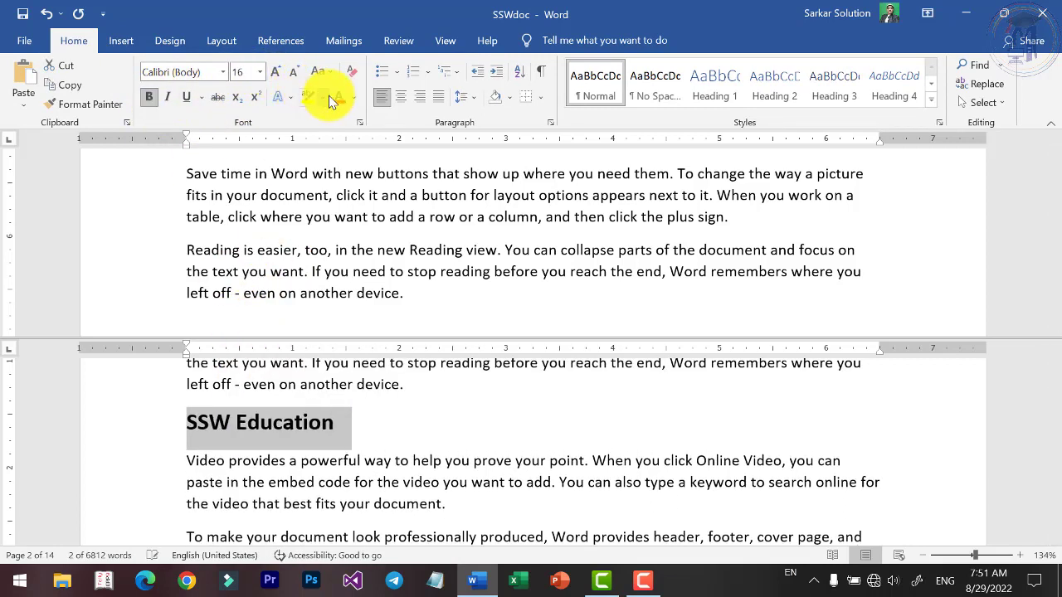
{"action": "left_click", "coordinate": [282, 460]}
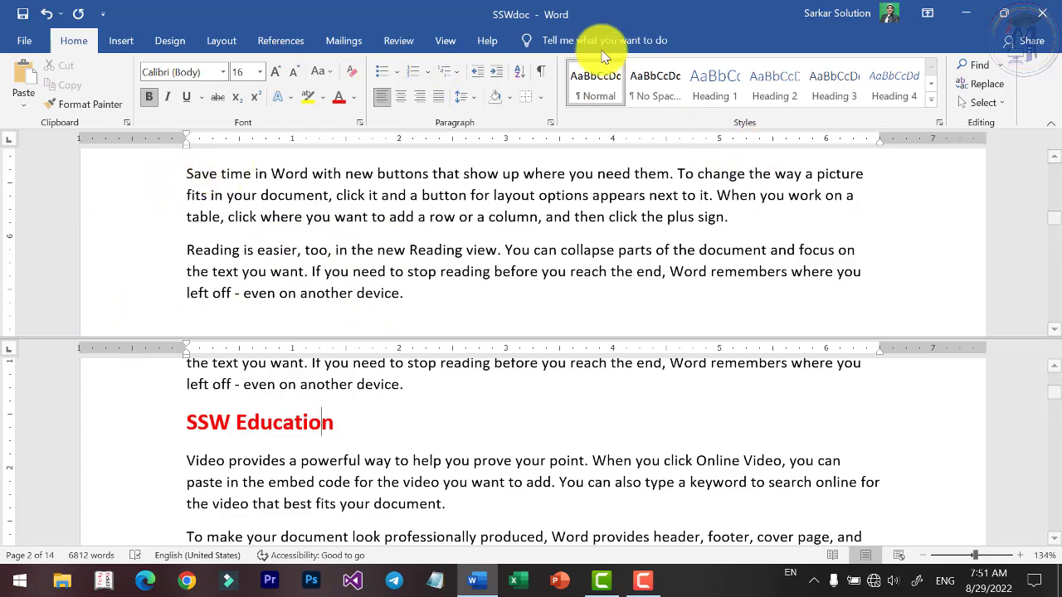
{"action": "scroll", "coordinate": [340, 254], "scroll_direction": "down", "scroll_amount": 3}
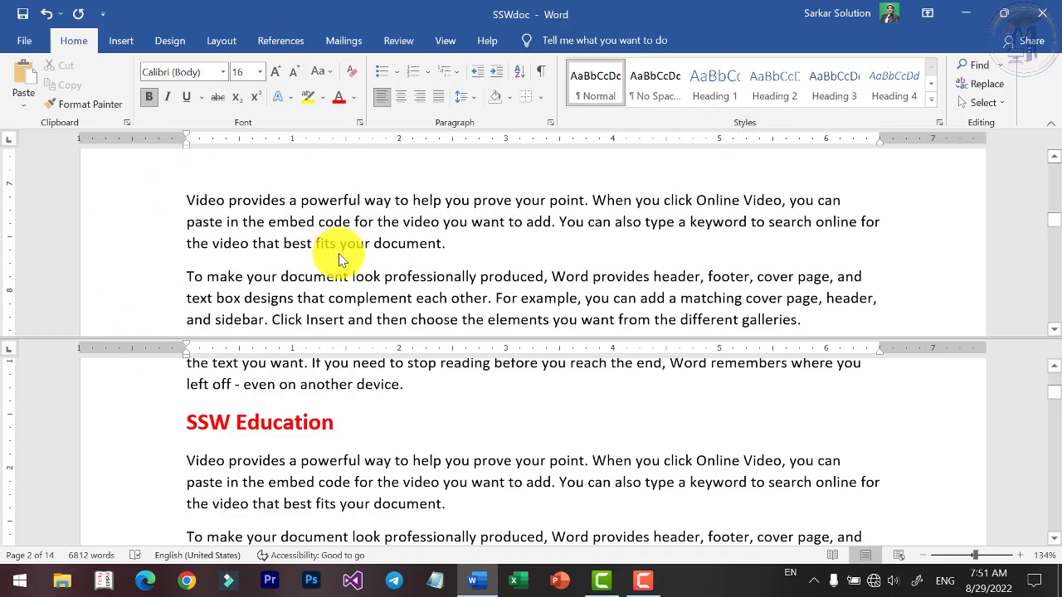
{"action": "scroll", "coordinate": [340, 254], "scroll_direction": "down", "scroll_amount": 3}
{"action": "scroll", "coordinate": [340, 254], "scroll_direction": "up", "scroll_amount": 2}
{"action": "scroll", "coordinate": [340, 257], "scroll_direction": "down", "scroll_amount": 2}
Remove the split so the document shows in a single pane
{"action": "scroll", "coordinate": [340, 257], "scroll_direction": "down", "scroll_amount": 2}
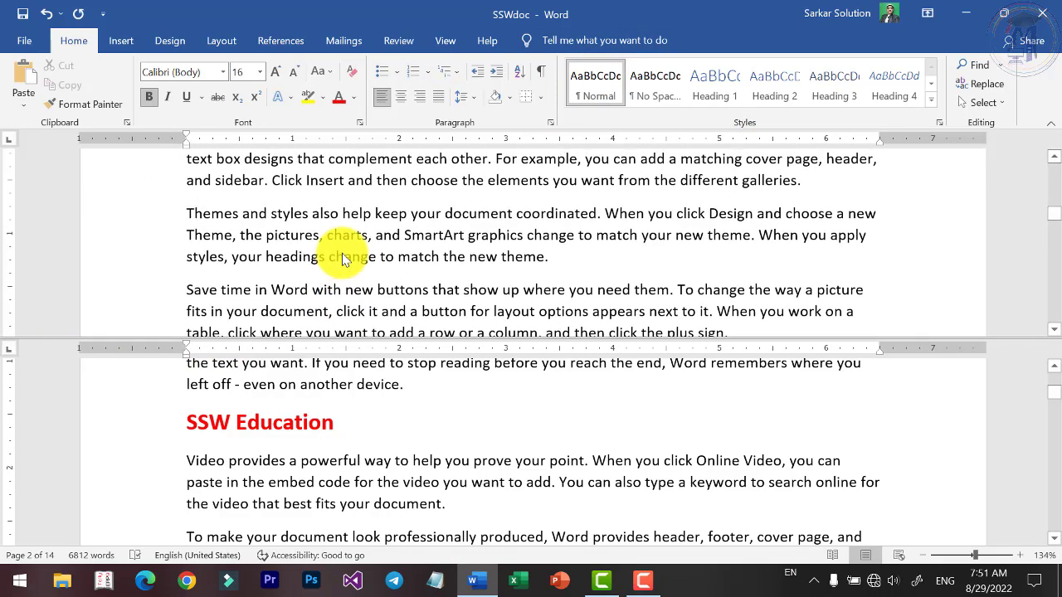
{"action": "scroll", "coordinate": [340, 257], "scroll_direction": "down", "scroll_amount": 2}
{"action": "scroll", "coordinate": [342, 257], "scroll_direction": "down", "scroll_amount": 3}
{"action": "scroll", "coordinate": [342, 253], "scroll_direction": "down", "scroll_amount": 1}
{"action": "scroll", "coordinate": [343, 251], "scroll_direction": "up", "scroll_amount": 1}
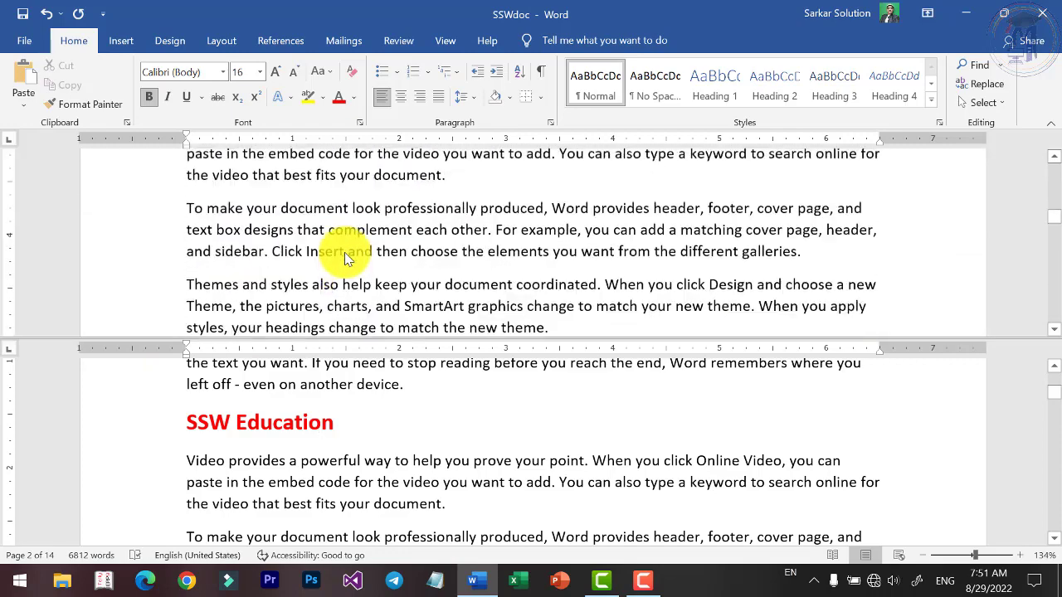
{"action": "scroll", "coordinate": [374, 261], "scroll_direction": "up", "scroll_amount": 1}
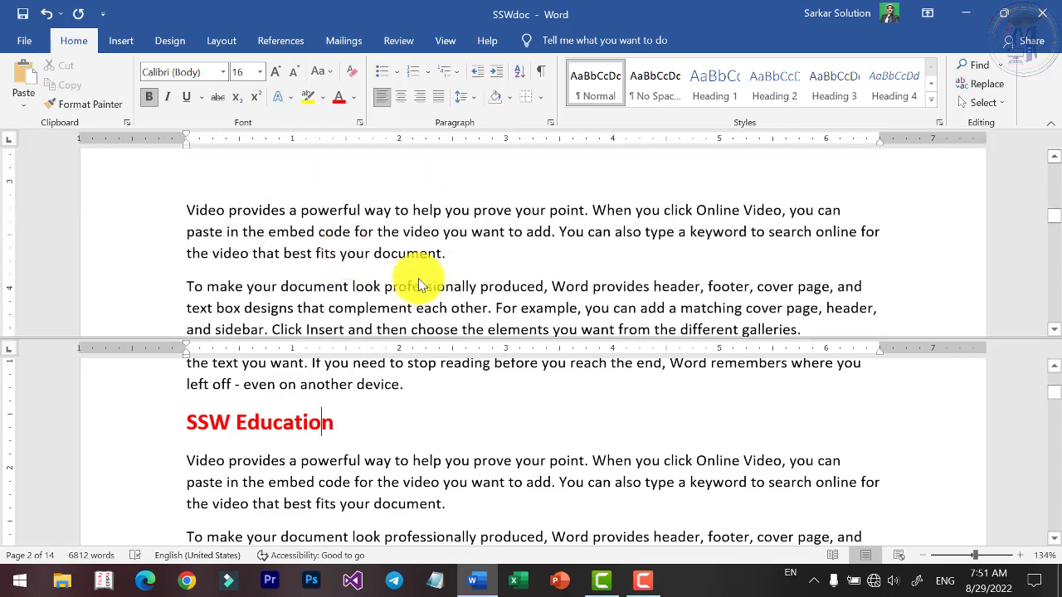
{"action": "left_click", "coordinate": [446, 45]}
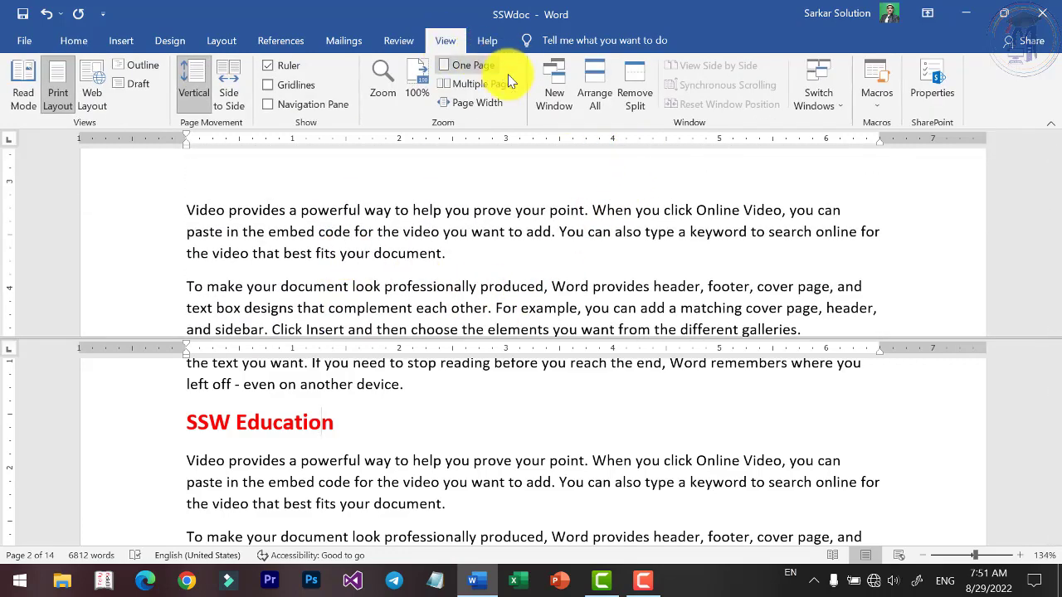
{"action": "left_click", "coordinate": [635, 98]}
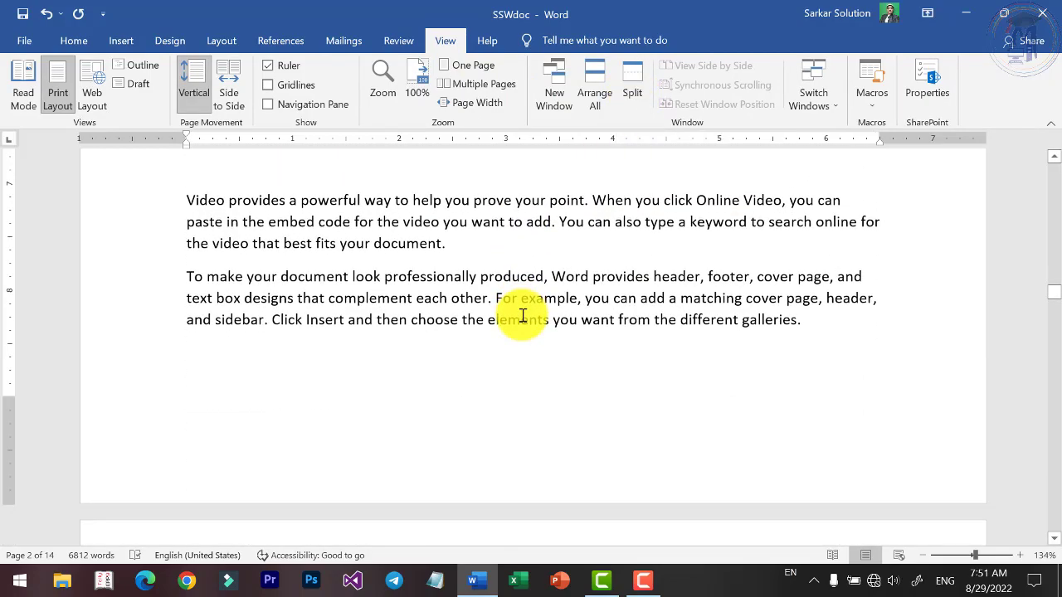
Scroll back to the SSW Education course list on page 1
{"action": "scroll", "coordinate": [526, 309], "scroll_direction": "down", "scroll_amount": 10}
{"action": "scroll", "coordinate": [526, 313], "scroll_direction": "up", "scroll_amount": 2}
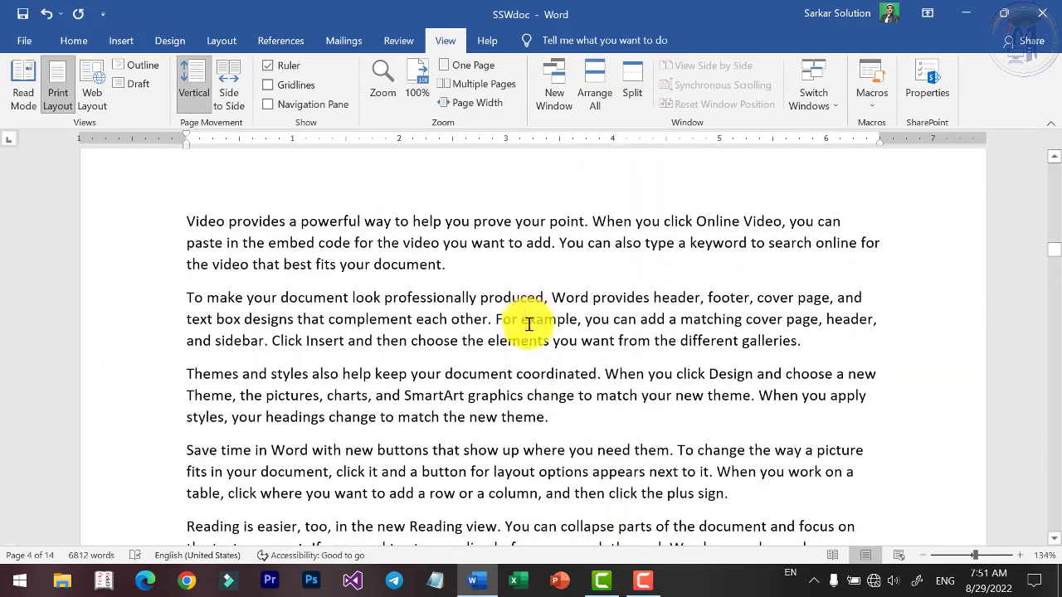
{"action": "scroll", "coordinate": [529, 323], "scroll_direction": "down", "scroll_amount": 1}
{"action": "scroll", "coordinate": [528, 325], "scroll_direction": "down", "scroll_amount": 1}
{"action": "scroll", "coordinate": [529, 327], "scroll_direction": "down", "scroll_amount": 2}
{"action": "scroll", "coordinate": [530, 328], "scroll_direction": "down", "scroll_amount": 2}
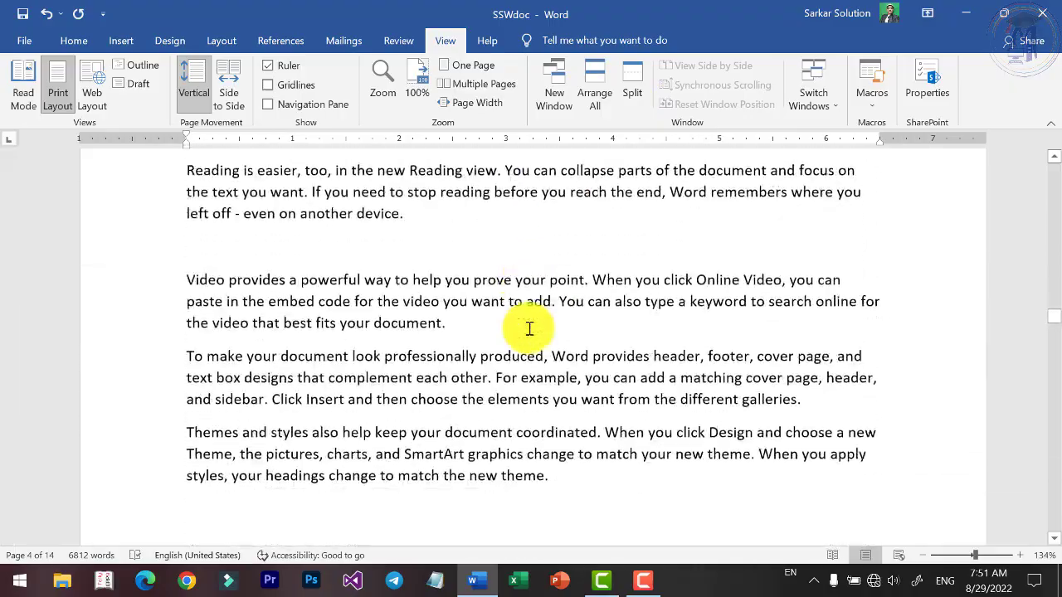
{"action": "scroll", "coordinate": [529, 328], "scroll_direction": "down", "scroll_amount": 3}
{"action": "scroll", "coordinate": [529, 328], "scroll_direction": "down", "scroll_amount": 3}
{"action": "scroll", "coordinate": [529, 329], "scroll_direction": "down", "scroll_amount": 3}
{"action": "scroll", "coordinate": [529, 328], "scroll_direction": "down", "scroll_amount": 3}
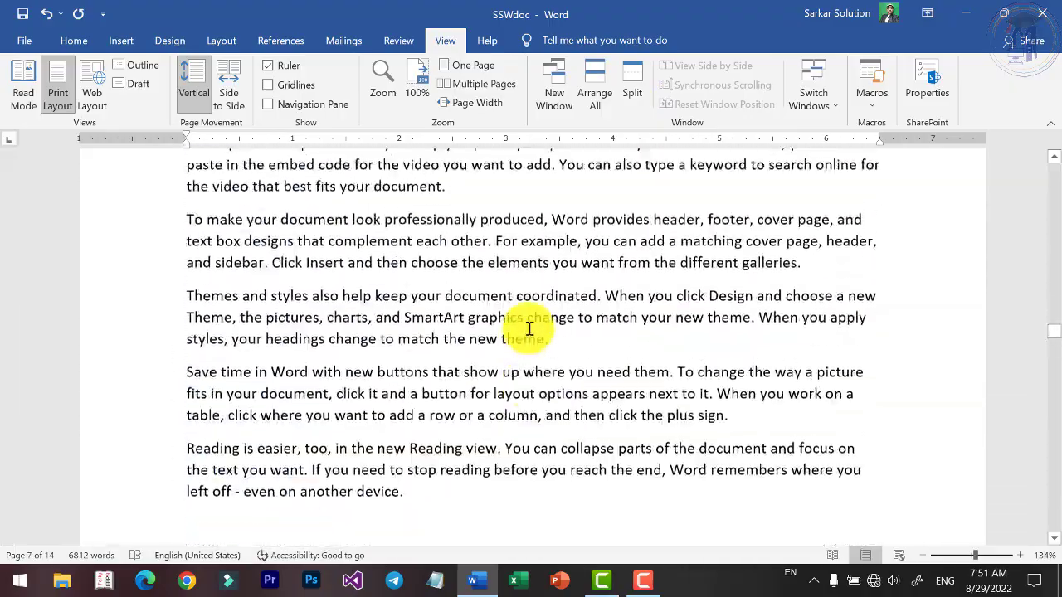
{"action": "scroll", "coordinate": [530, 328], "scroll_direction": "down", "scroll_amount": 3}
{"action": "scroll", "coordinate": [531, 330], "scroll_direction": "down", "scroll_amount": 3}
{"action": "scroll", "coordinate": [533, 332], "scroll_direction": "down", "scroll_amount": 3}
{"action": "scroll", "coordinate": [535, 331], "scroll_direction": "down", "scroll_amount": 3}
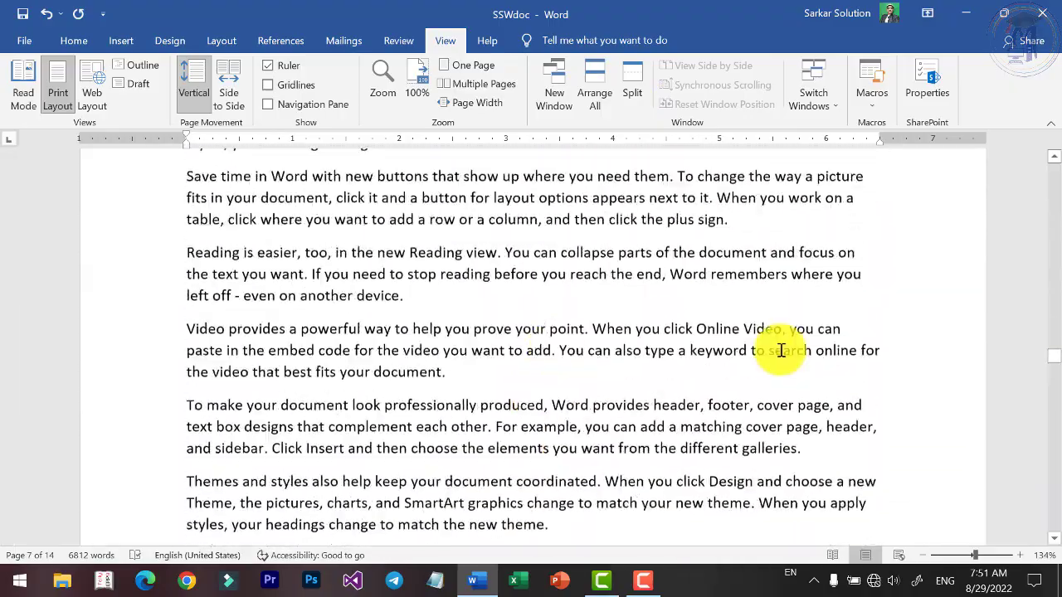
{"action": "scroll", "coordinate": [781, 350], "scroll_direction": "down", "scroll_amount": 3}
{"action": "left_click_drag", "start_coordinate": [1057, 358], "coordinate": [1046, 154]}
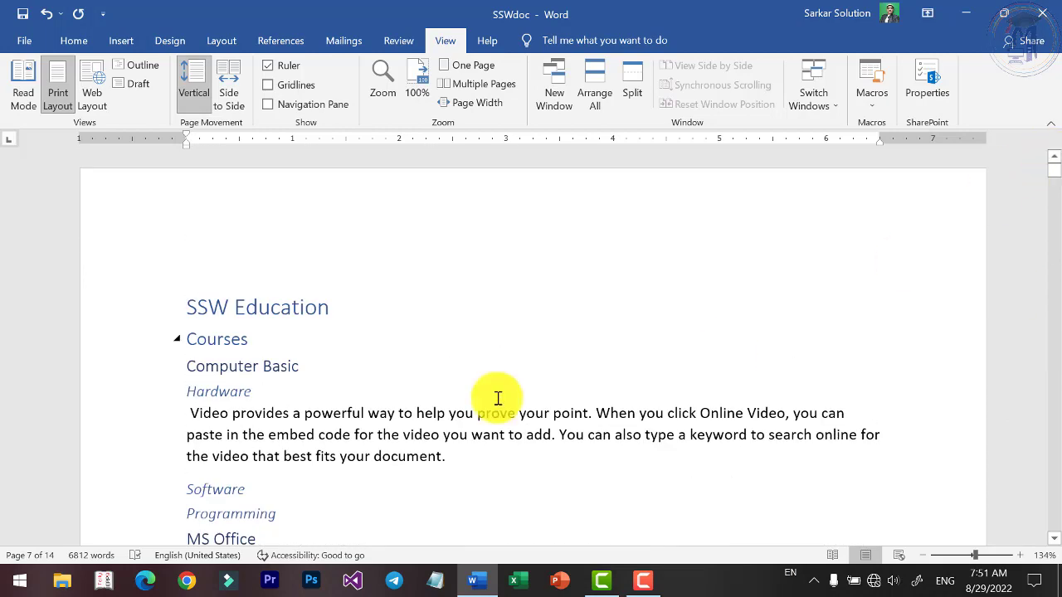
{"action": "scroll", "coordinate": [431, 382], "scroll_direction": "down", "scroll_amount": 3}
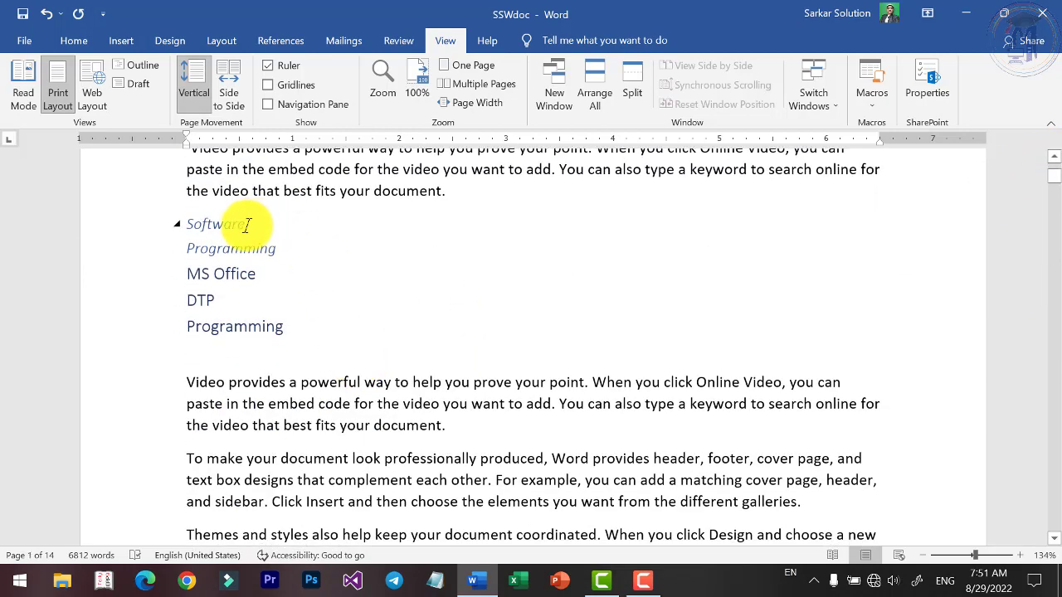
{"action": "left_click", "coordinate": [632, 93]}
{"action": "scroll", "coordinate": [248, 422], "scroll_direction": "up", "scroll_amount": 3}
{"action": "scroll", "coordinate": [237, 445], "scroll_direction": "down", "scroll_amount": 1}
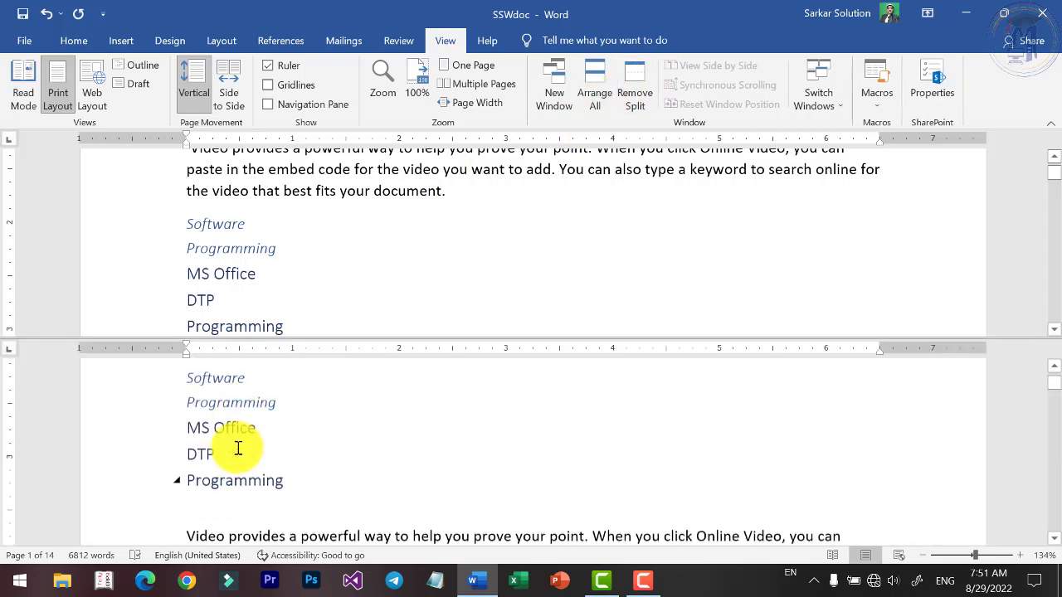
{"action": "scroll", "coordinate": [237, 445], "scroll_direction": "down", "scroll_amount": 1}
{"action": "scroll", "coordinate": [237, 445], "scroll_direction": "up", "scroll_amount": 3}
{"action": "scroll", "coordinate": [251, 324], "scroll_direction": "up", "scroll_amount": 3}
{"action": "scroll", "coordinate": [251, 325], "scroll_direction": "down", "scroll_amount": 2}
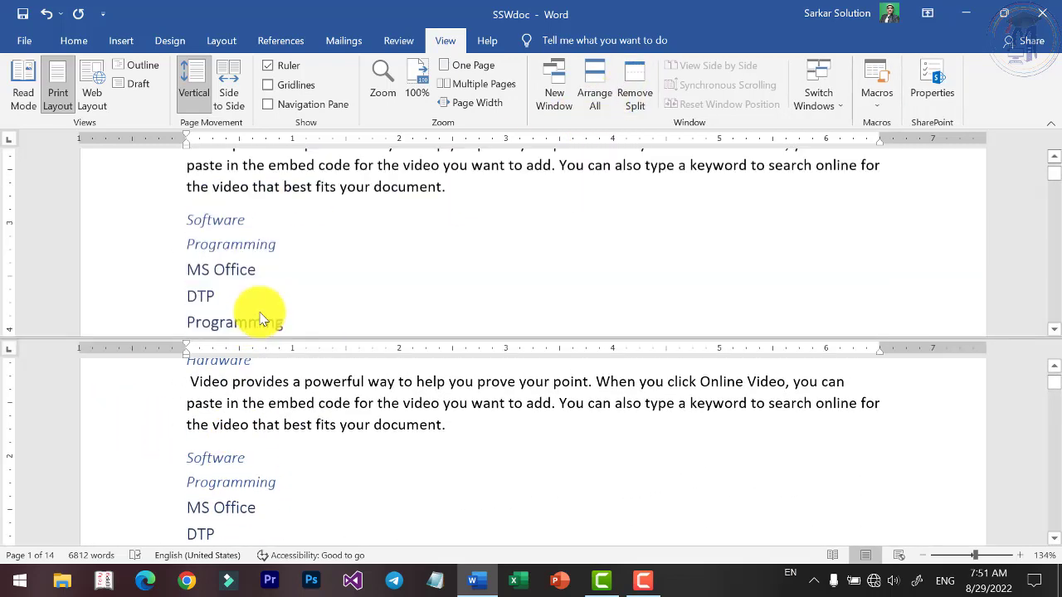
{"action": "scroll", "coordinate": [265, 315], "scroll_direction": "down", "scroll_amount": 2}
{"action": "scroll", "coordinate": [208, 448], "scroll_direction": "down", "scroll_amount": 1}
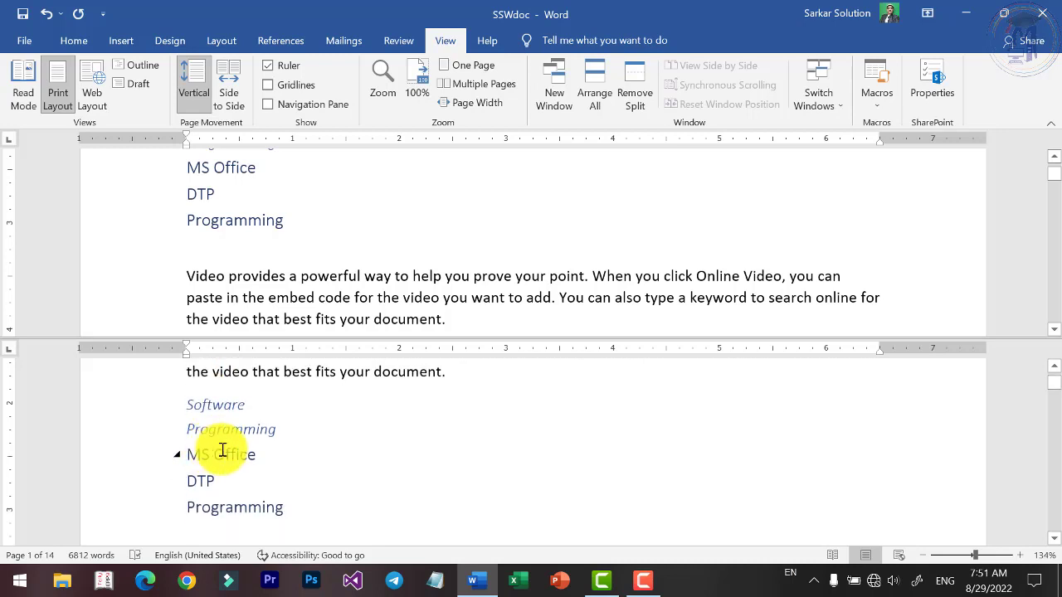
{"action": "left_click", "coordinate": [636, 99]}
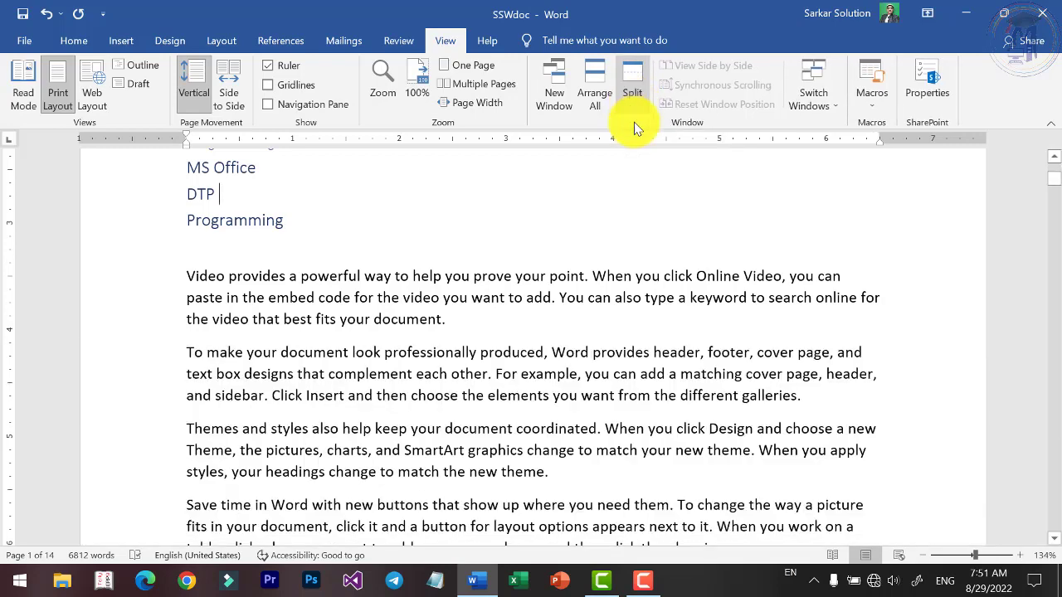
{"action": "scroll", "coordinate": [439, 328], "scroll_direction": "up", "scroll_amount": 3}
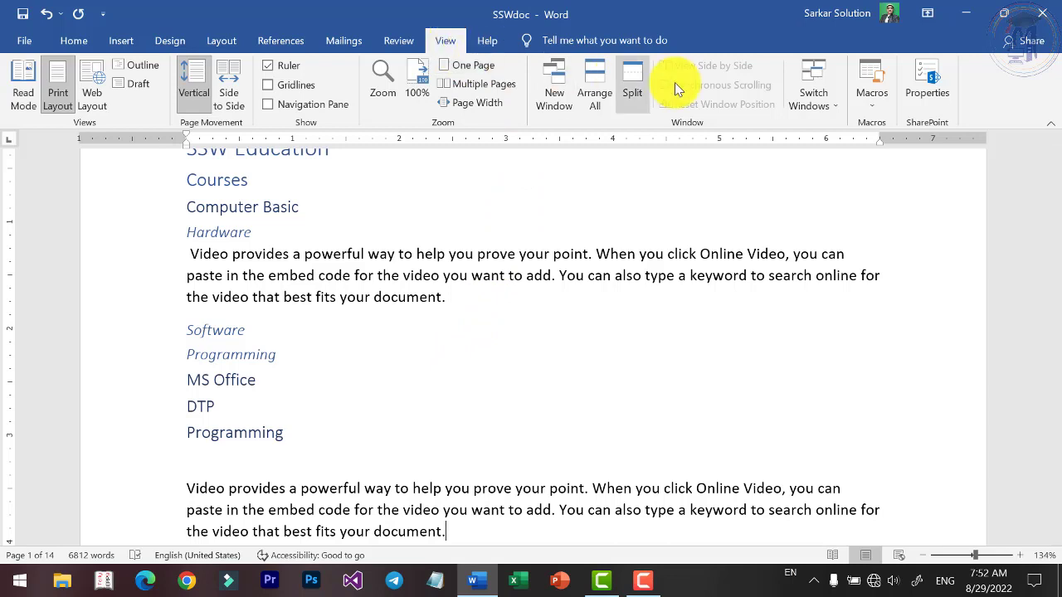
Open the document in a second window, SSWdoc:2
{"action": "left_click", "coordinate": [806, 91]}
{"action": "left_click", "coordinate": [514, 391]}
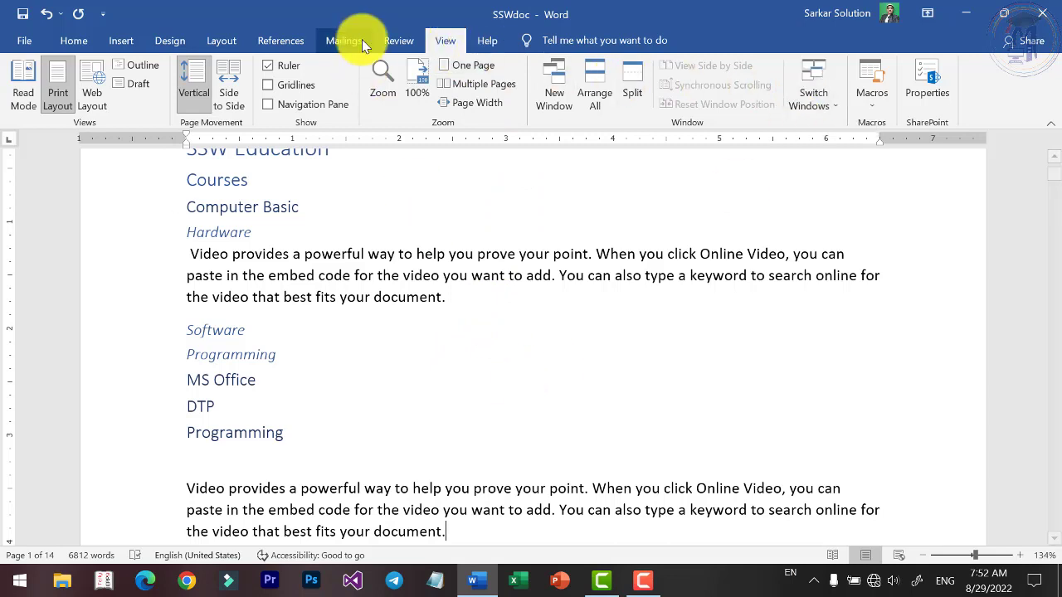
{"action": "left_click", "coordinate": [536, 86]}
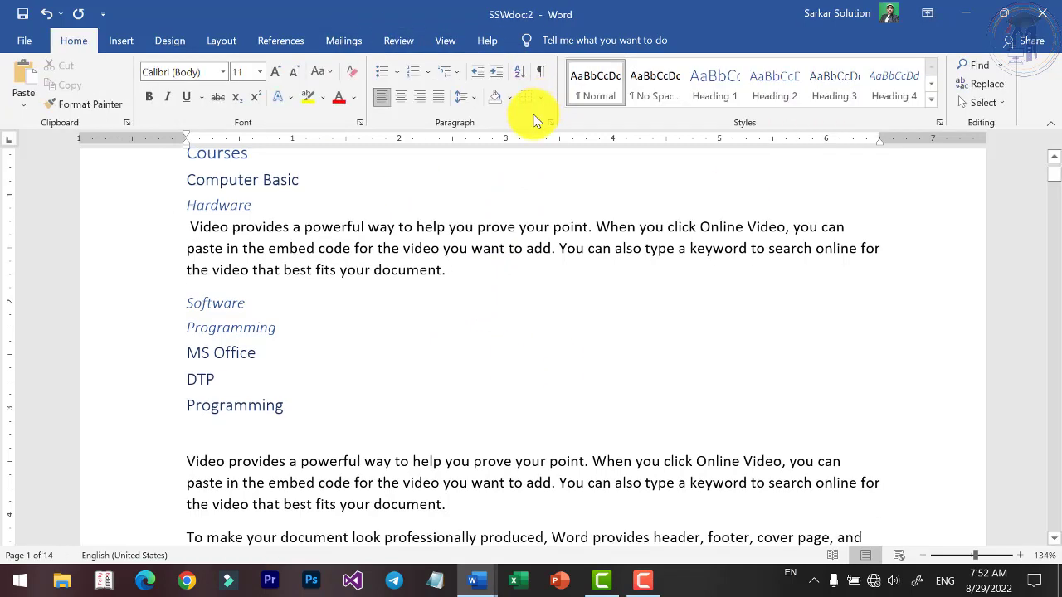
Switch between SSWdoc:1 and SSWdoc:2 with Switch Windows, ending on SSWdoc:1
{"action": "left_click", "coordinate": [446, 42]}
{"action": "left_click", "coordinate": [815, 95]}
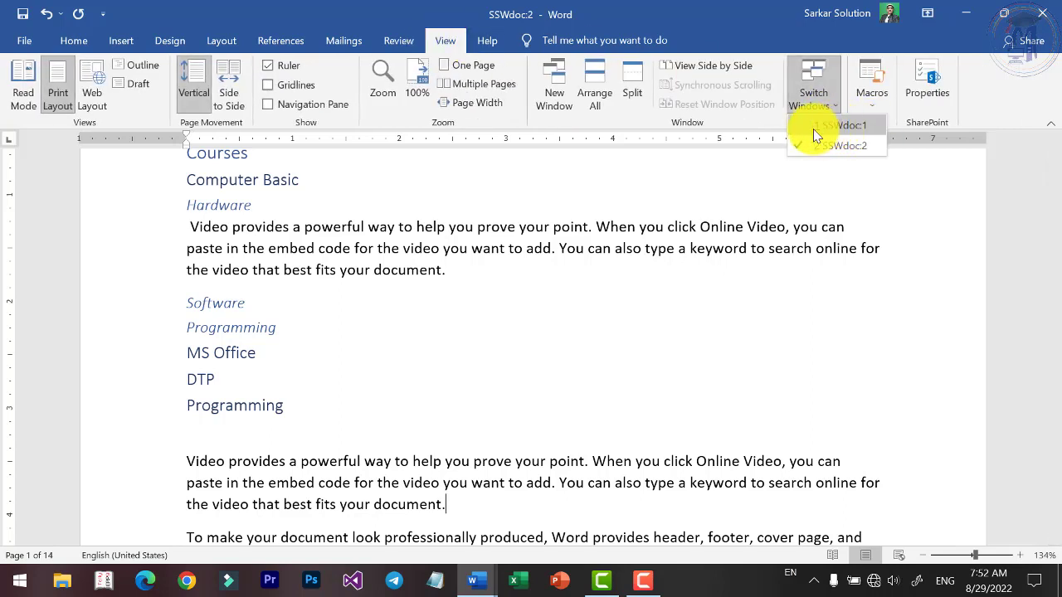
{"action": "left_click", "coordinate": [846, 126]}
{"action": "left_click", "coordinate": [830, 101]}
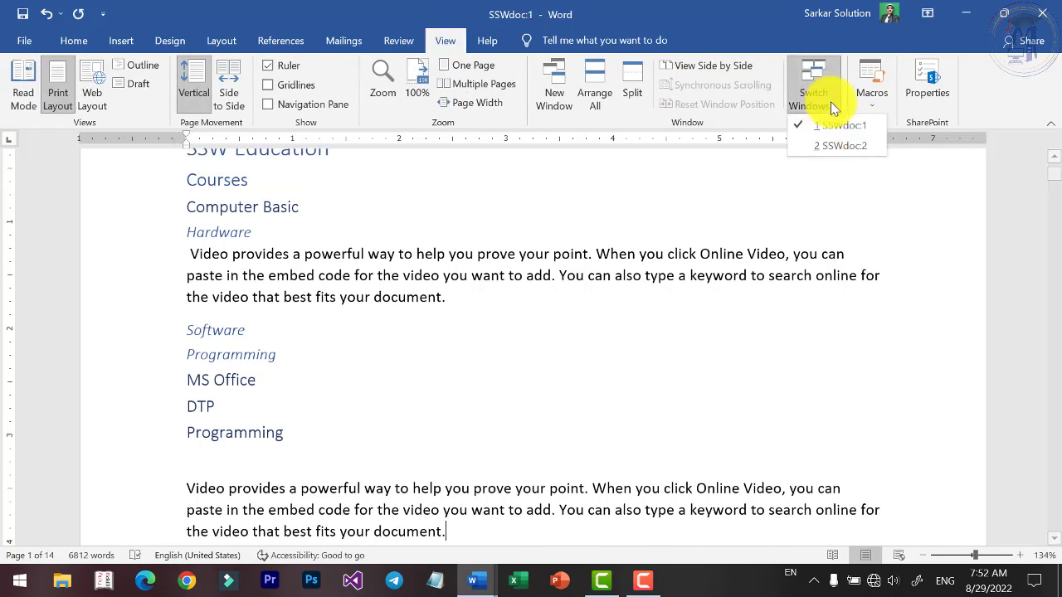
{"action": "left_click", "coordinate": [851, 146]}
{"action": "left_click", "coordinate": [827, 99]}
{"action": "left_click", "coordinate": [842, 126]}
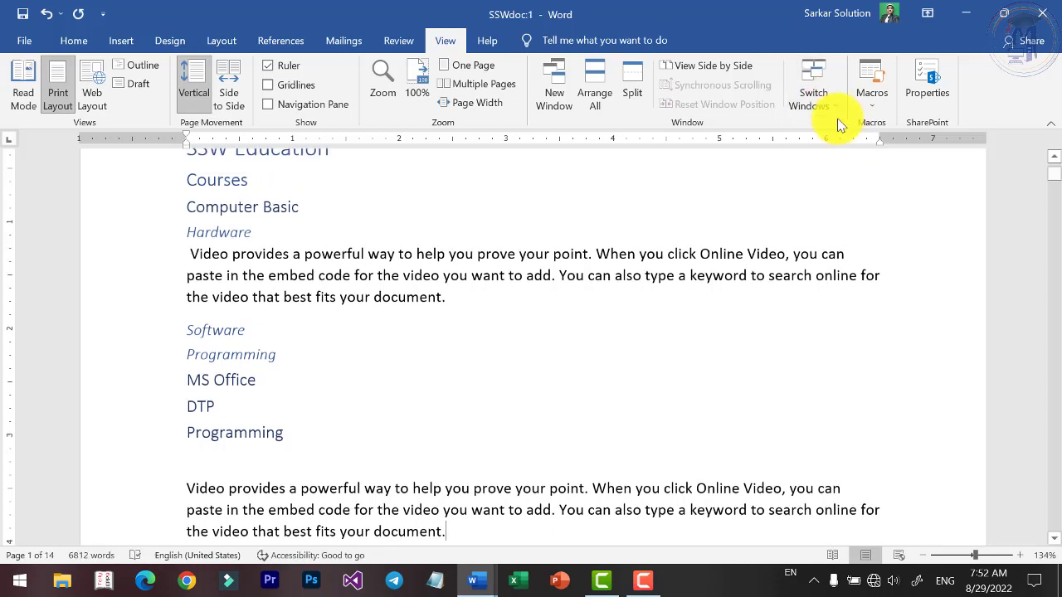
{"action": "left_click", "coordinate": [836, 109]}
{"action": "left_click", "coordinate": [838, 143]}
{"action": "left_click", "coordinate": [830, 103]}
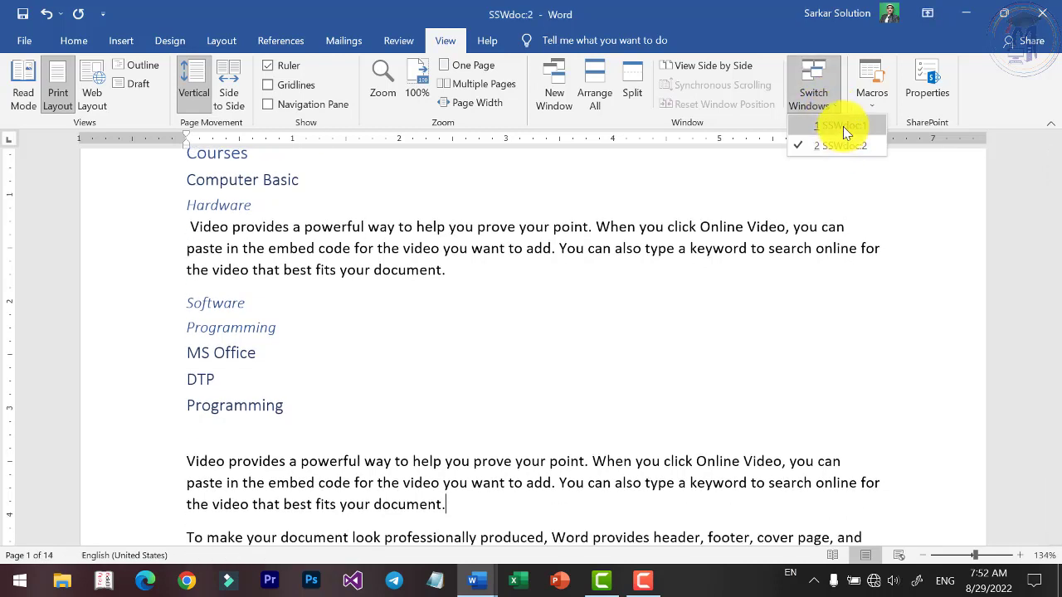
{"action": "left_click", "coordinate": [843, 126]}
{"action": "left_click", "coordinate": [810, 110]}
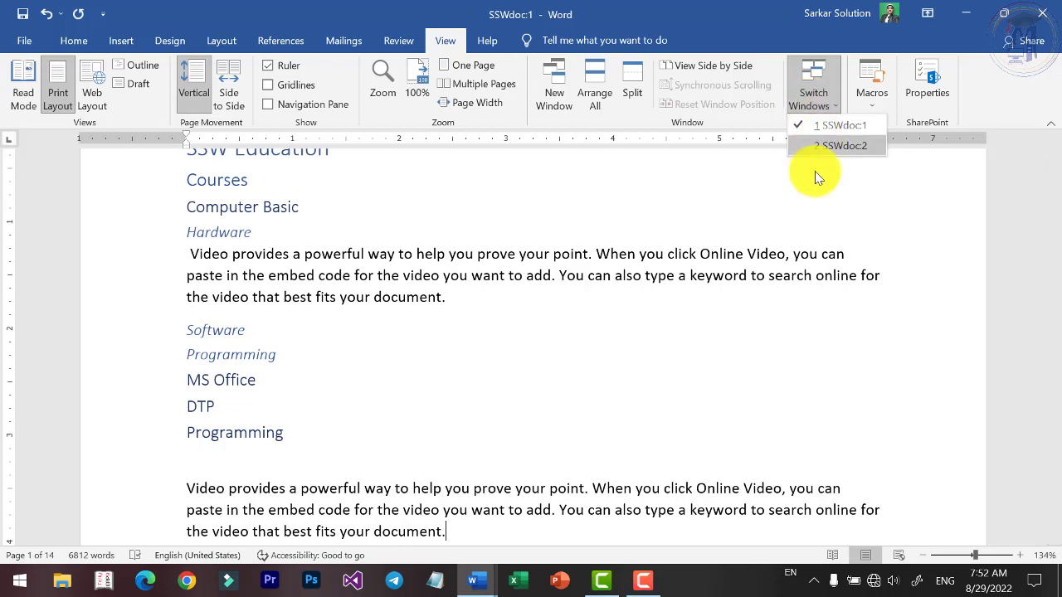
{"action": "left_click", "coordinate": [812, 106]}
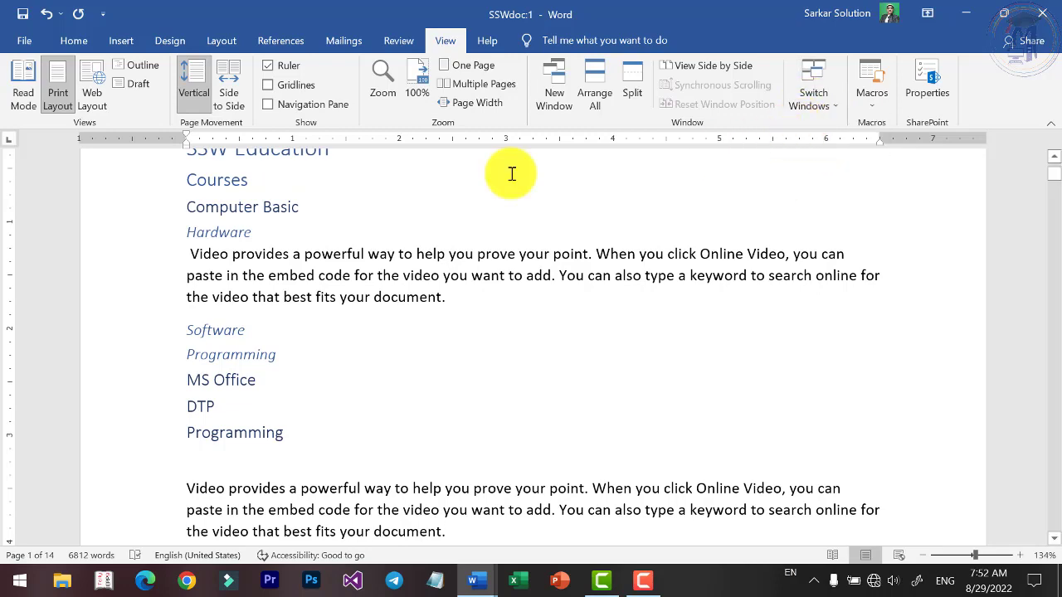
Scroll to the body paragraphs below the course list and zoom from 134% to 164%
{"action": "scroll", "coordinate": [393, 310], "scroll_direction": "down", "scroll_amount": 1}
{"action": "left_click", "coordinate": [403, 319]}
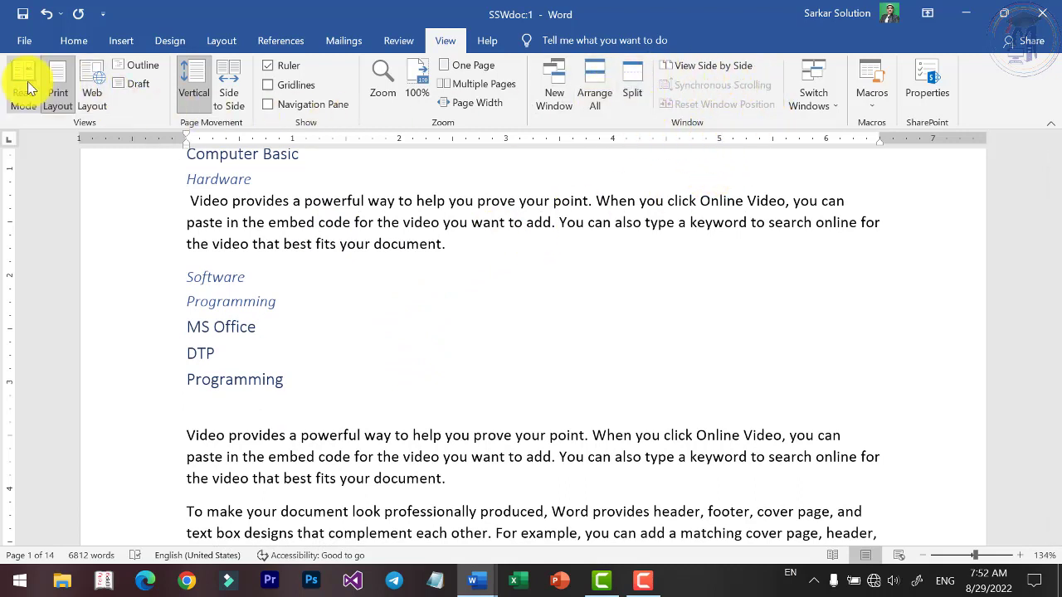
{"action": "left_click", "coordinate": [563, 312]}
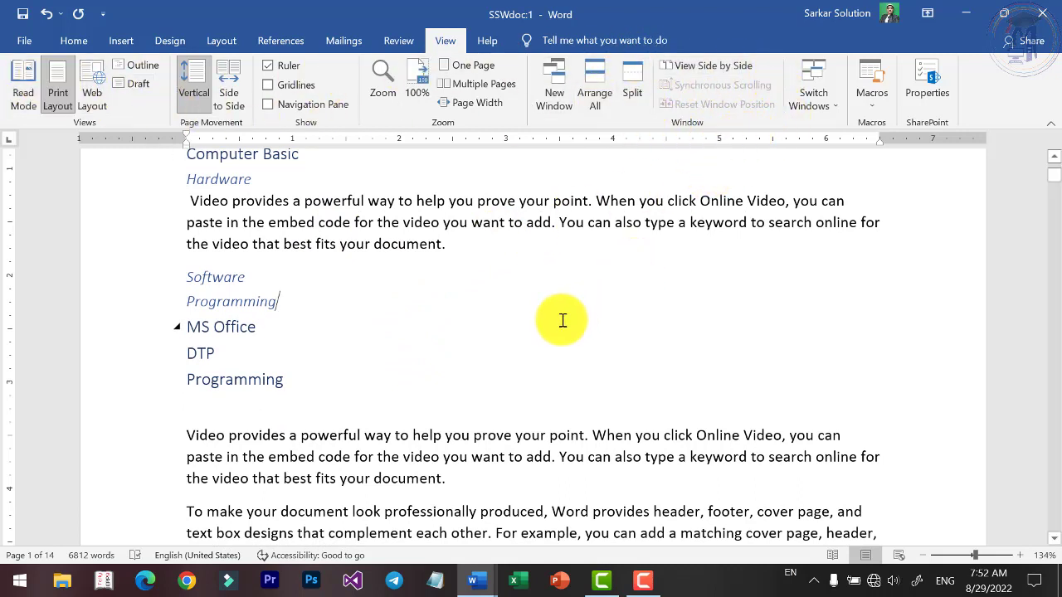
{"action": "scroll", "coordinate": [569, 319], "scroll_direction": "down", "scroll_amount": 3}
{"action": "left_click", "coordinate": [535, 351]}
{"action": "scroll", "coordinate": [537, 342], "scroll_direction": "down", "scroll_amount": 3}
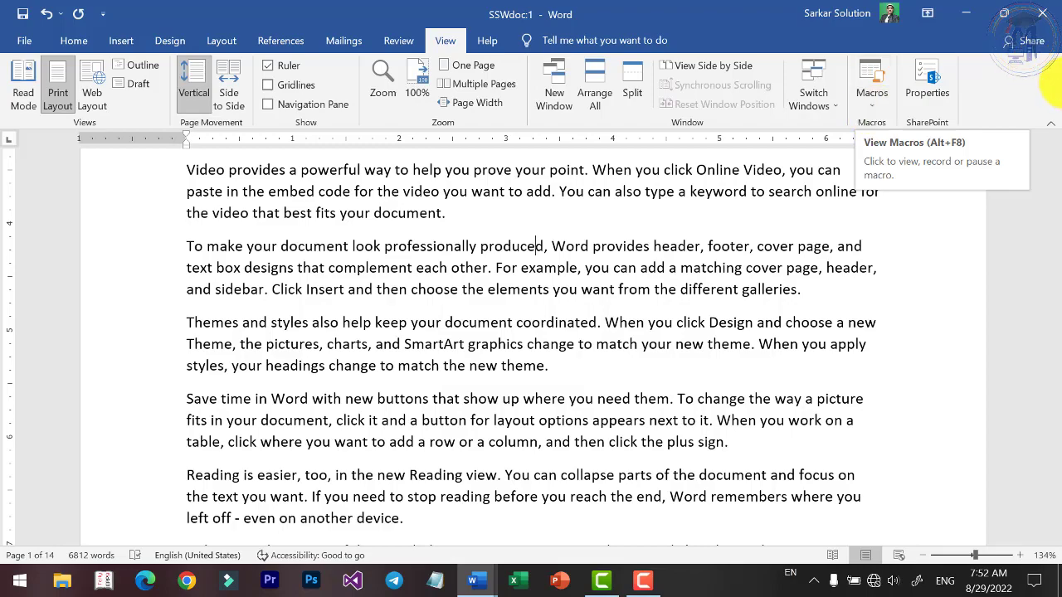
{"action": "left_click", "coordinate": [535, 241]}
{"action": "scroll", "coordinate": [539, 204], "scroll_direction": "down", "scroll_amount": 1}
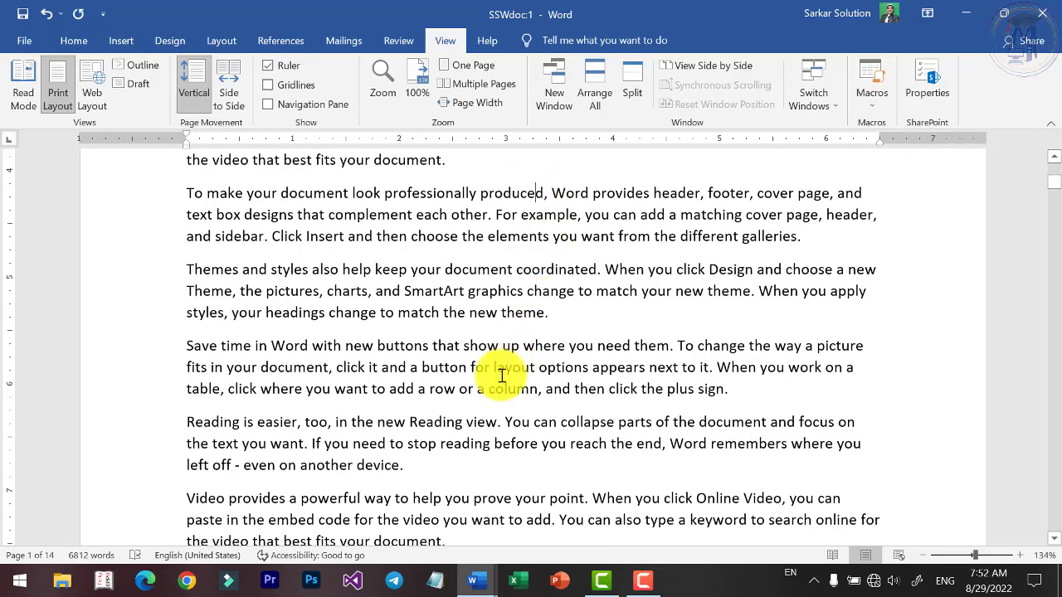
{"action": "scroll", "coordinate": [466, 443], "scroll_direction": "up", "scroll_amount": 3, "text": "ctrl"}
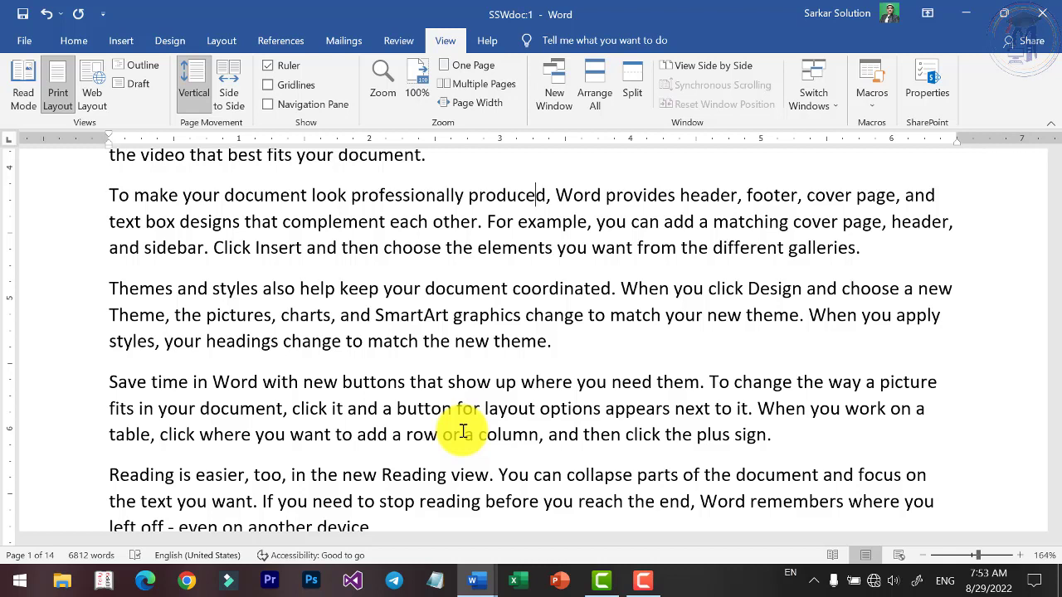
Add a tab-separated 's.no name address' heading line below the themes paragraph
{"action": "left_click", "coordinate": [584, 351]}
{"action": "key", "text": "Return"}
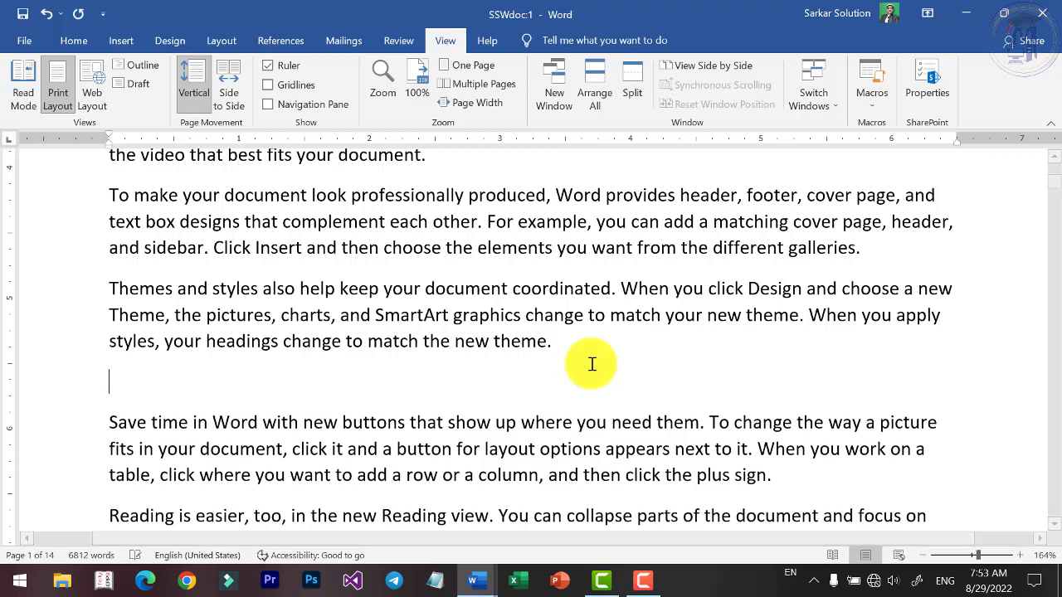
{"action": "key", "text": "Return"}
{"action": "key", "text": "Up"}
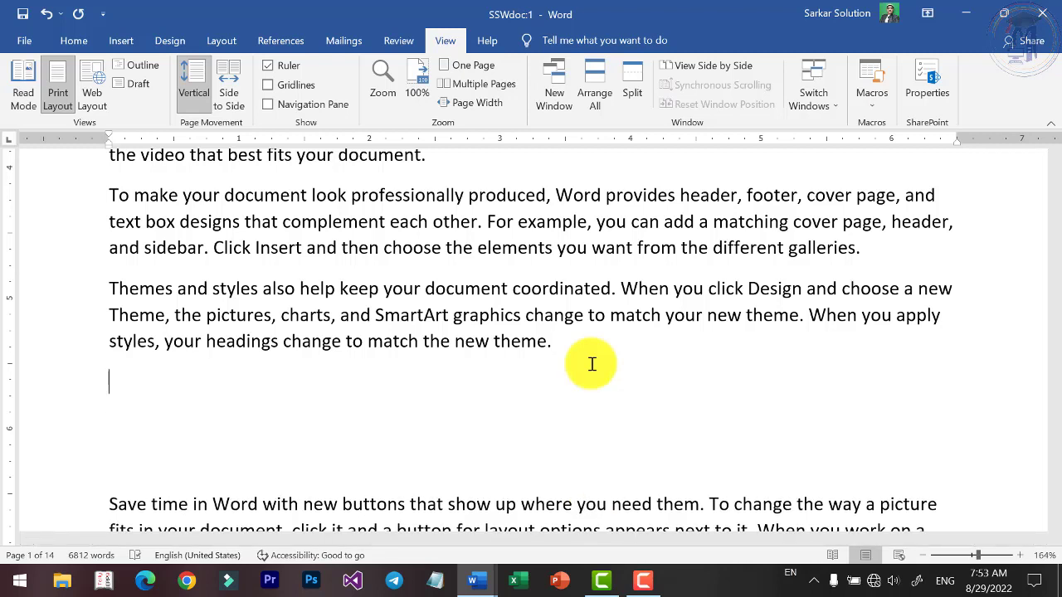
{"action": "type", "text": "s.no\t"}
{"action": "type", "text": "name"}
{"action": "key", "text": "Tab"}
{"action": "type", "text": "a"}
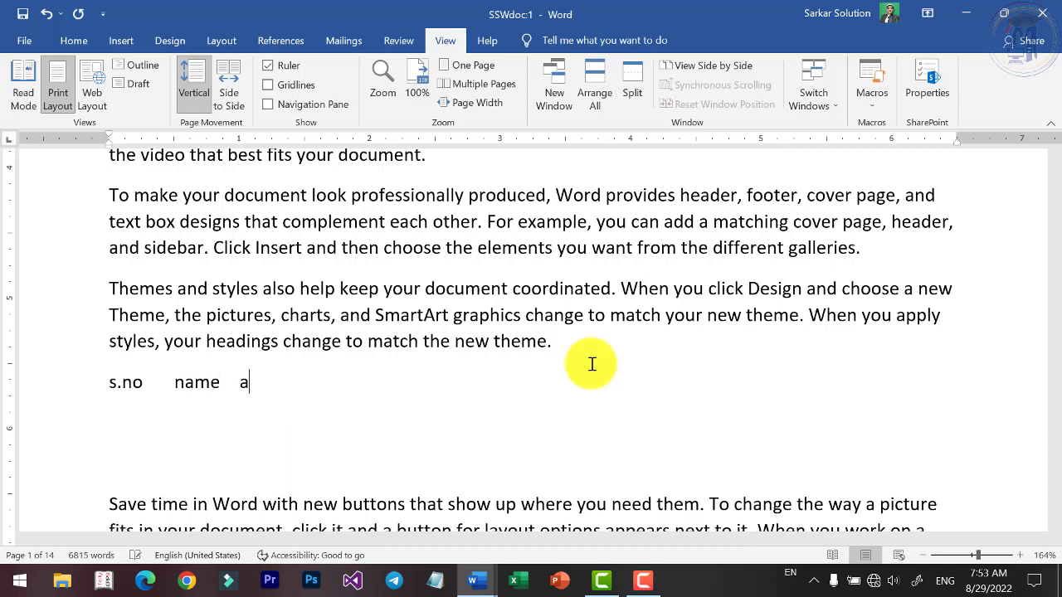
{"action": "type", "text": "ddress"}
{"action": "type", "text": "\\"}
{"action": "key", "text": "BackSpace"}
Add entry 1 with a person's name and town in the name and address columns
{"action": "key", "text": "Return"}
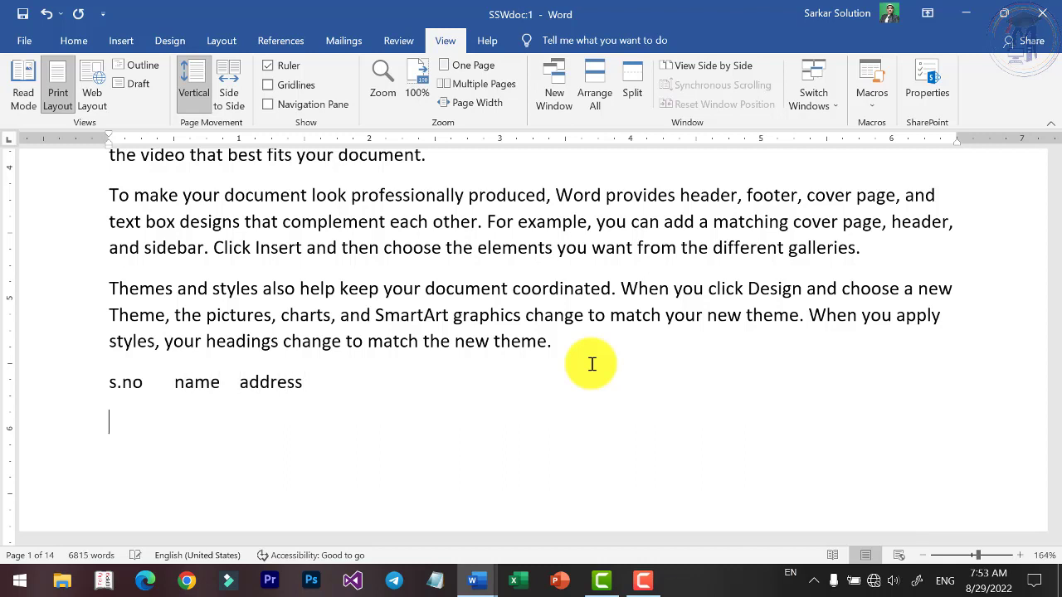
{"action": "type", "text": "1"}
{"action": "key", "text": "Tab"}
{"action": "type", "text": "Raj"}
{"action": "type", "text": "esh"}
{"action": "key", "text": "Tab"}
{"action": "type", "text": "Chhin"}
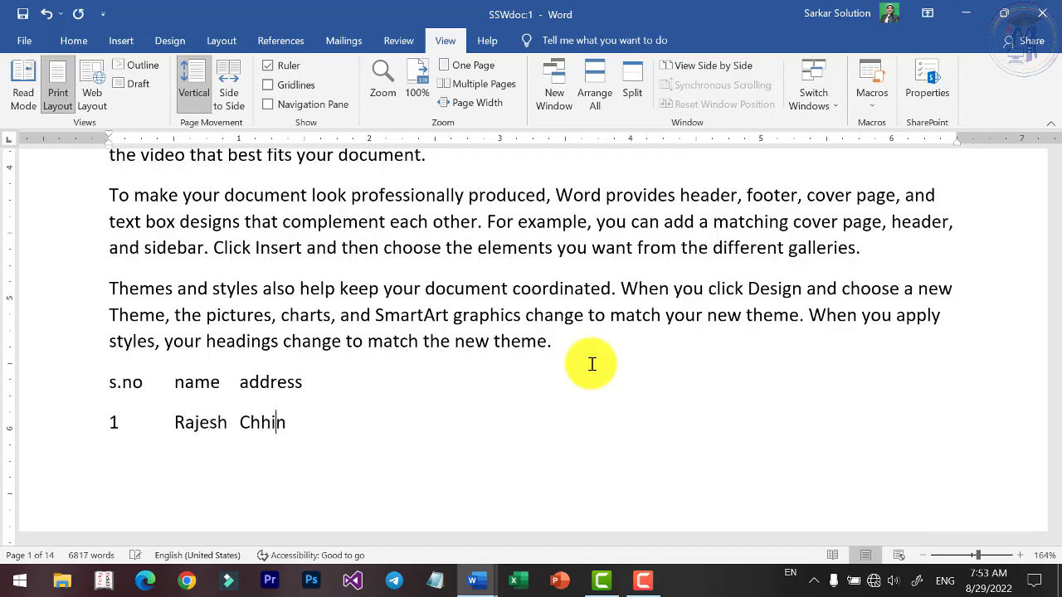
{"action": "type", "text": "dwara"}
Add entry 2 with a second person's name and town, tab-separated
{"action": "key", "text": "Return"}
{"action": "type", "text": "2"}
{"action": "key", "text": "Tab"}
{"action": "type", "text": "Ajay"}
{"action": "key", "text": "Tab"}
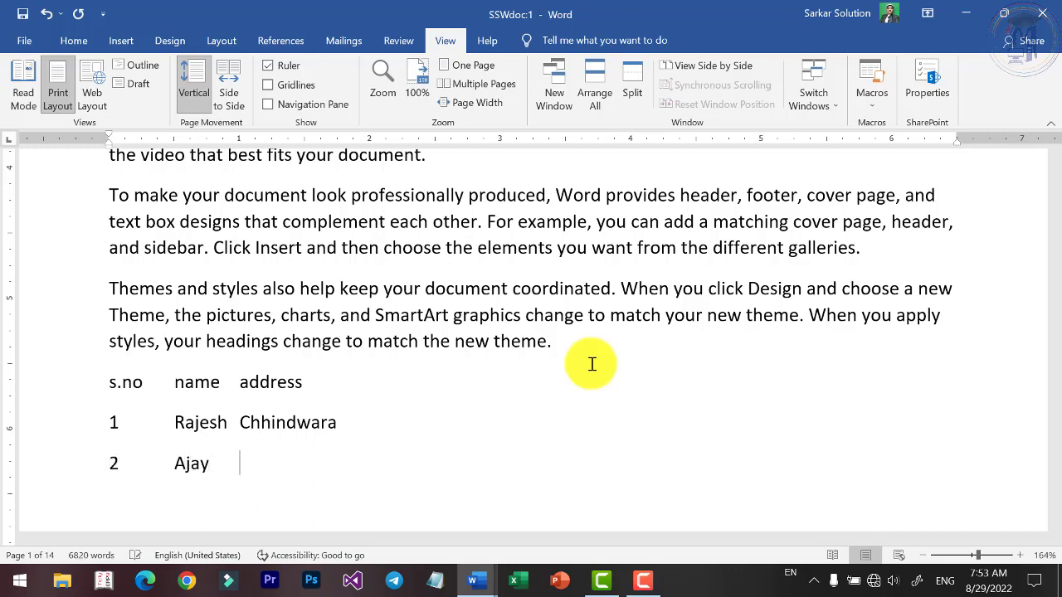
{"action": "type", "text": "Chhin"}
{"action": "key", "text": "BackSpace"}
{"action": "type", "text": "indwara"}
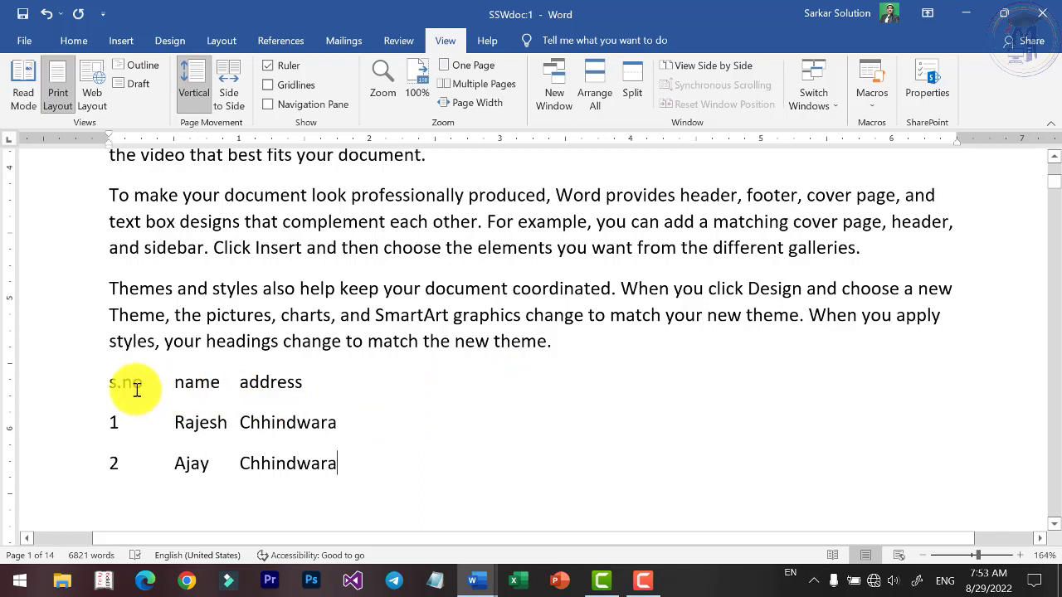
Select all three rows of the s.no / name / address list and open the Macros menu
{"action": "mouse_move", "coordinate": [109, 382]}
{"action": "left_mouse_down"}
{"action": "mouse_move", "coordinate": [334, 432]}
{"action": "mouse_move", "coordinate": [339, 461]}
{"action": "left_mouse_up"}
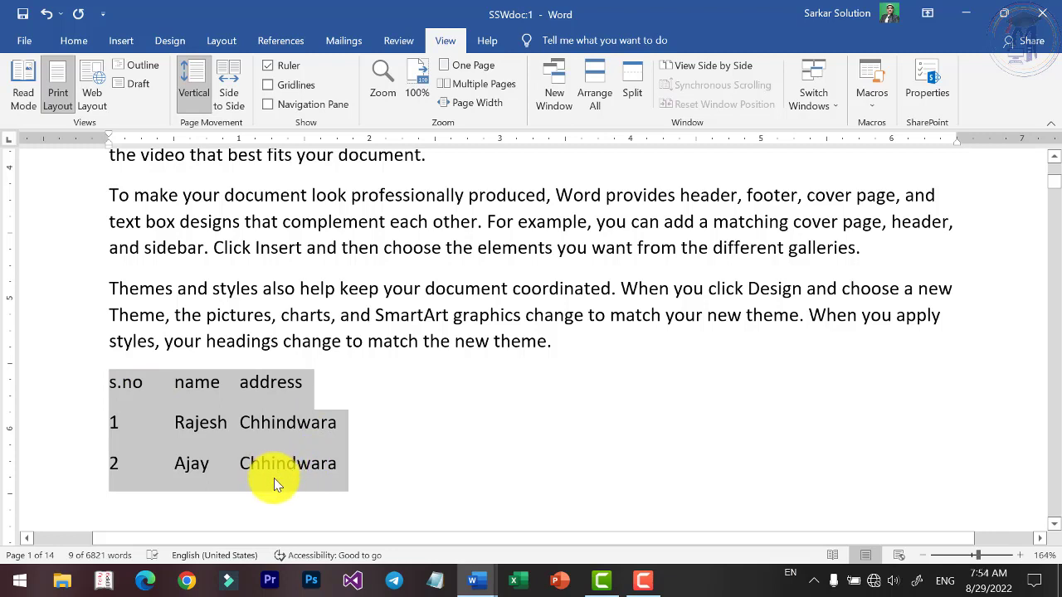
{"action": "left_click", "coordinate": [403, 462]}
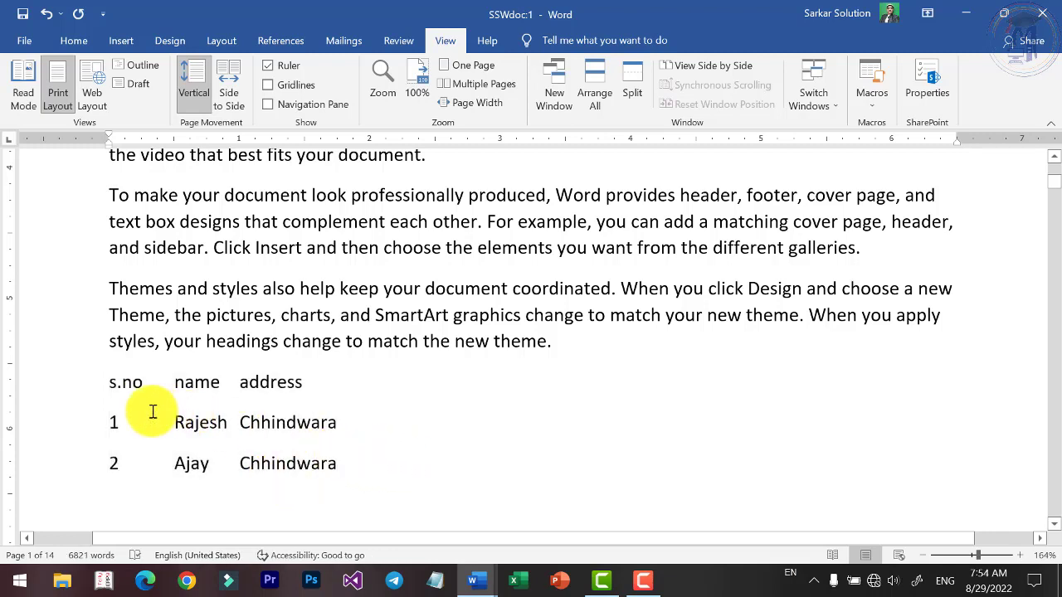
{"action": "mouse_move", "coordinate": [109, 395]}
{"action": "left_mouse_down"}
{"action": "mouse_move", "coordinate": [284, 403]}
{"action": "mouse_move", "coordinate": [329, 454]}
{"action": "left_mouse_up"}
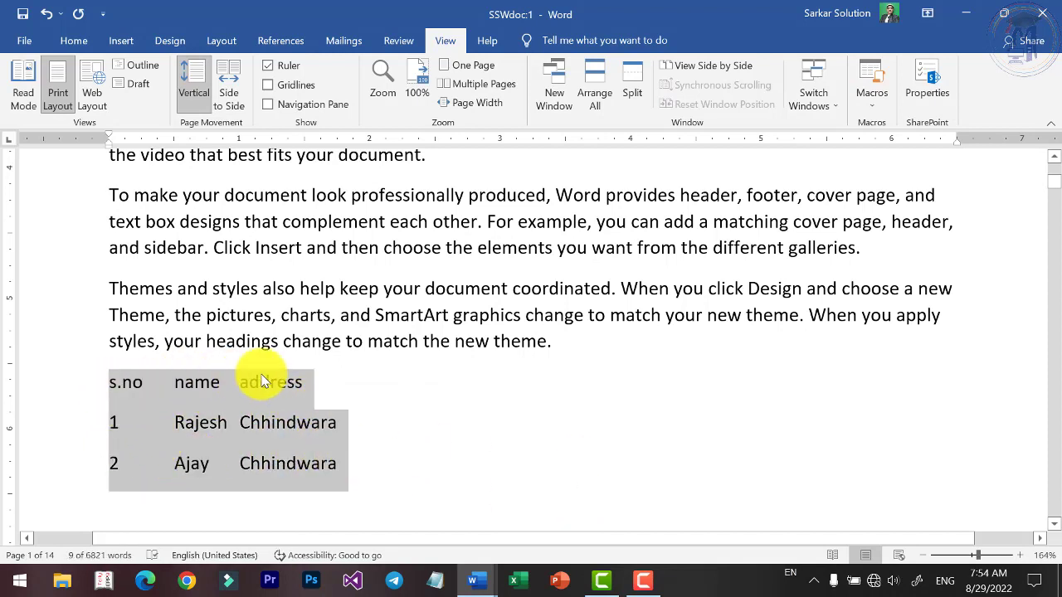
{"action": "left_click", "coordinate": [323, 440]}
{"action": "left_click", "coordinate": [173, 384]}
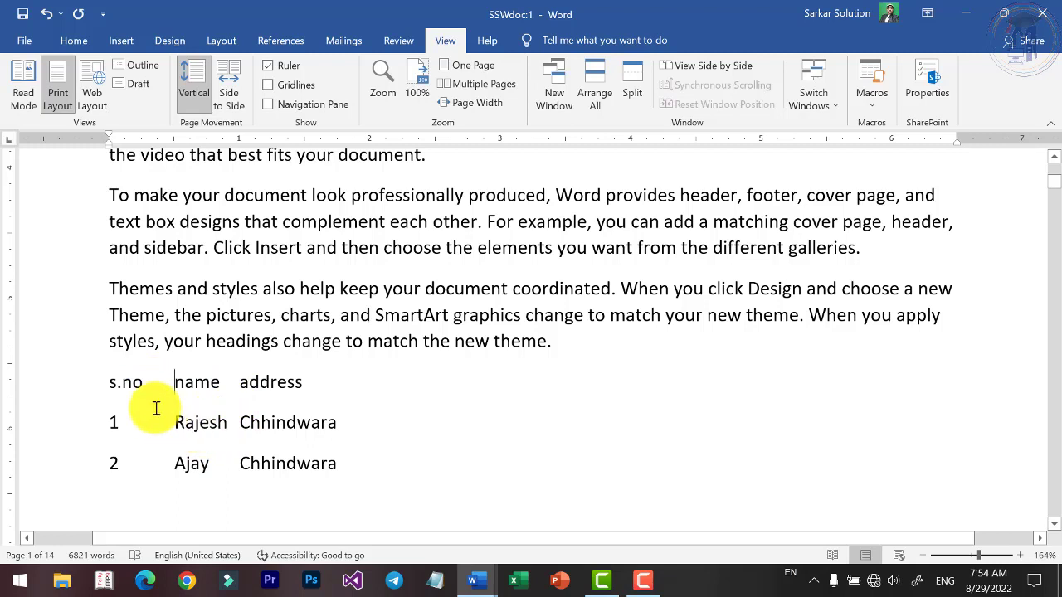
{"action": "left_click_drag", "start_coordinate": [106, 381], "coordinate": [334, 461]}
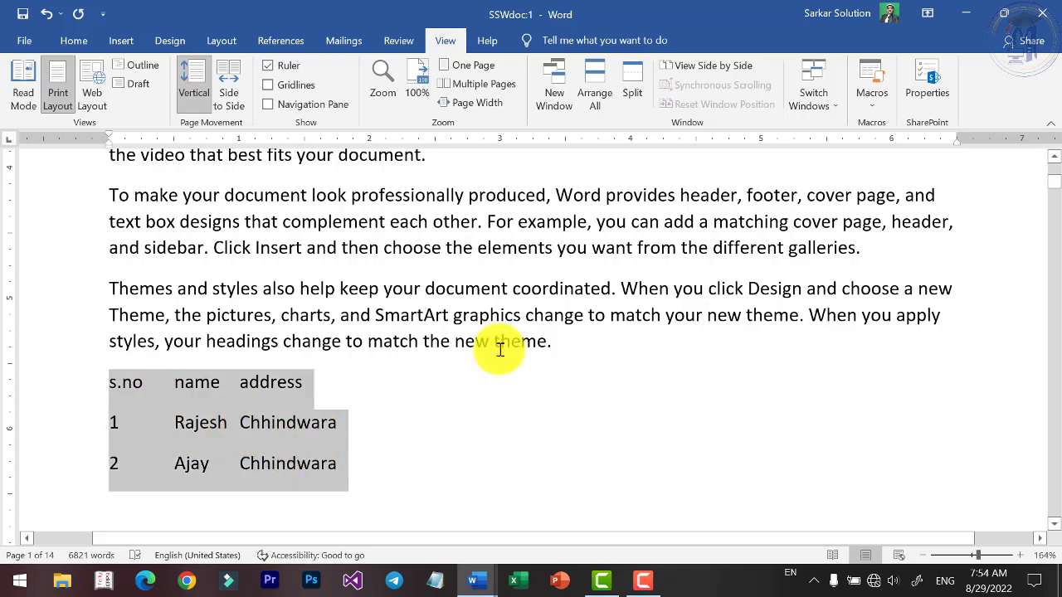
{"action": "left_click", "coordinate": [871, 108]}
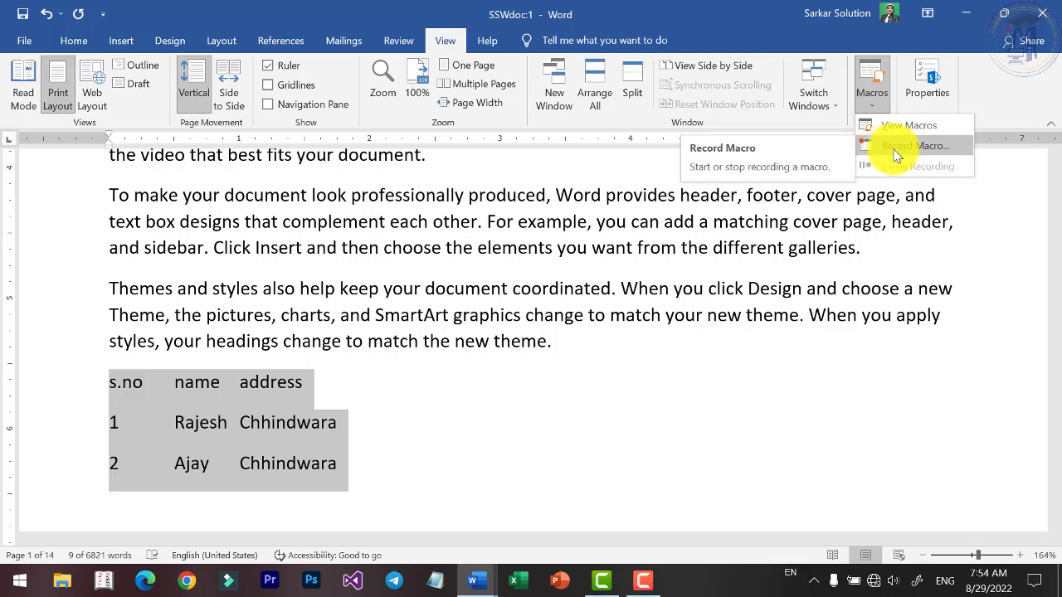
Start a new macro recording and replace Macro1 with the name macrotexttotable
{"action": "left_click", "coordinate": [896, 147]}
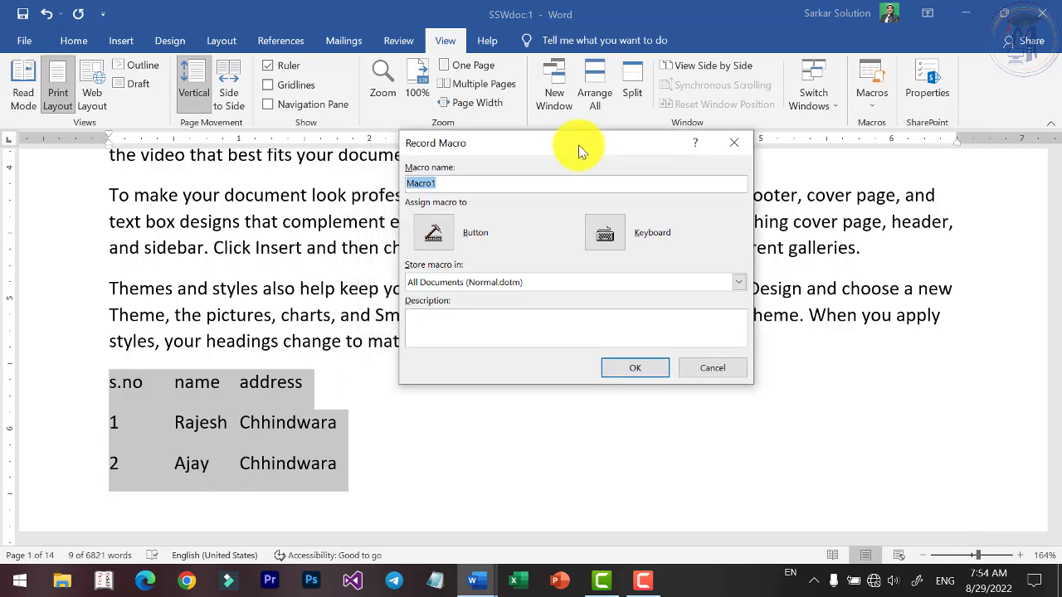
{"action": "left_click", "coordinate": [474, 182]}
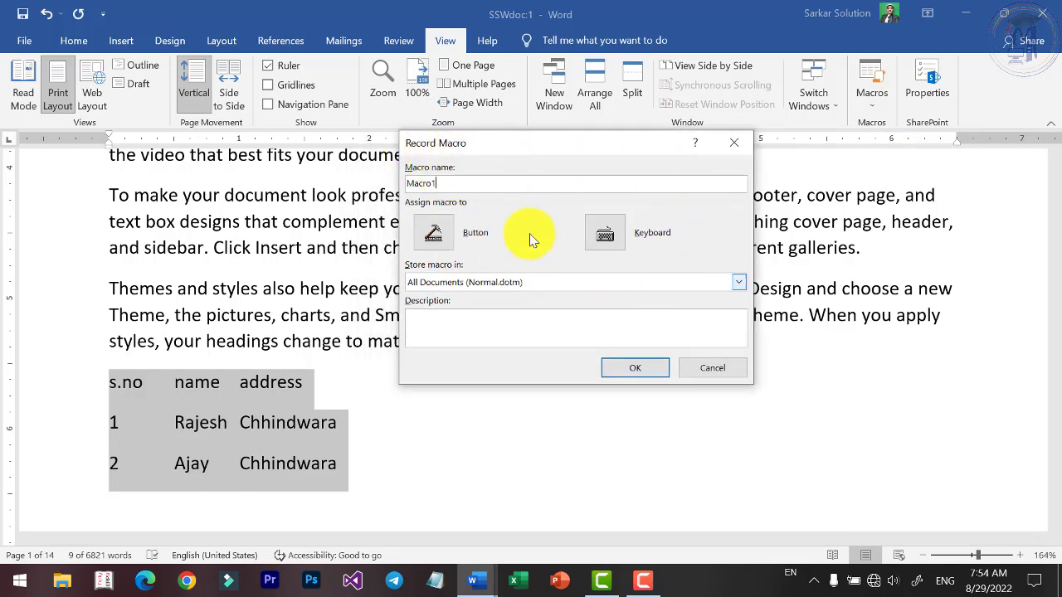
{"action": "left_click_drag", "start_coordinate": [447, 182], "coordinate": [381, 184]}
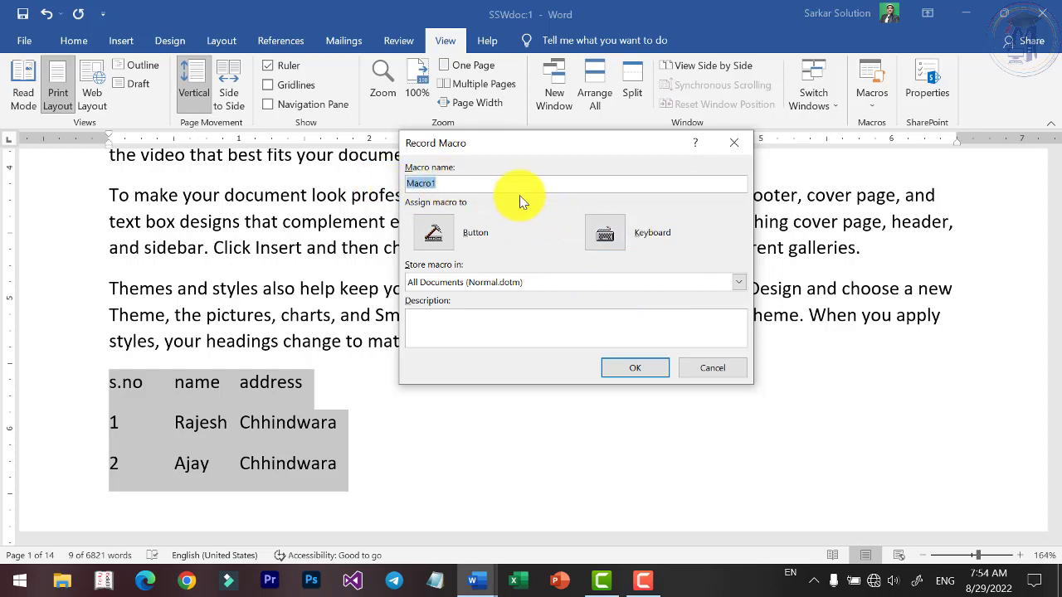
{"action": "type", "text": "t"}
{"action": "type", "text": "mac"}
{"action": "type", "text": "rotextto"}
{"action": "type", "text": "tabe"}
{"action": "type", "text": "le"}
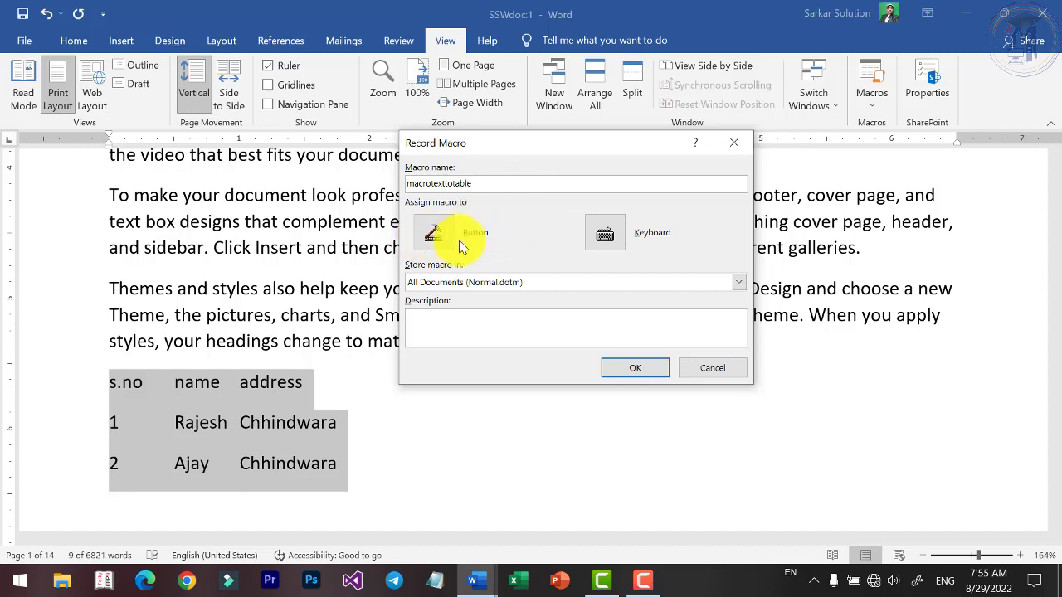
Assign Ctrl+5 as macrotexttotable's keyboard shortcut and close Customize Keyboard
{"action": "left_click", "coordinate": [610, 239]}
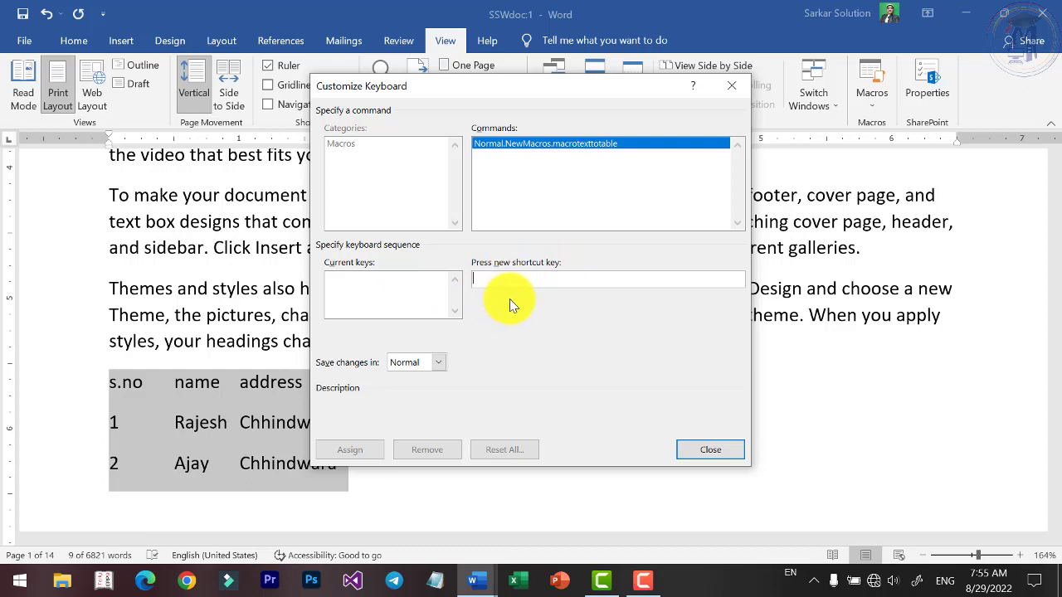
{"action": "key", "text": "ctrl+1"}
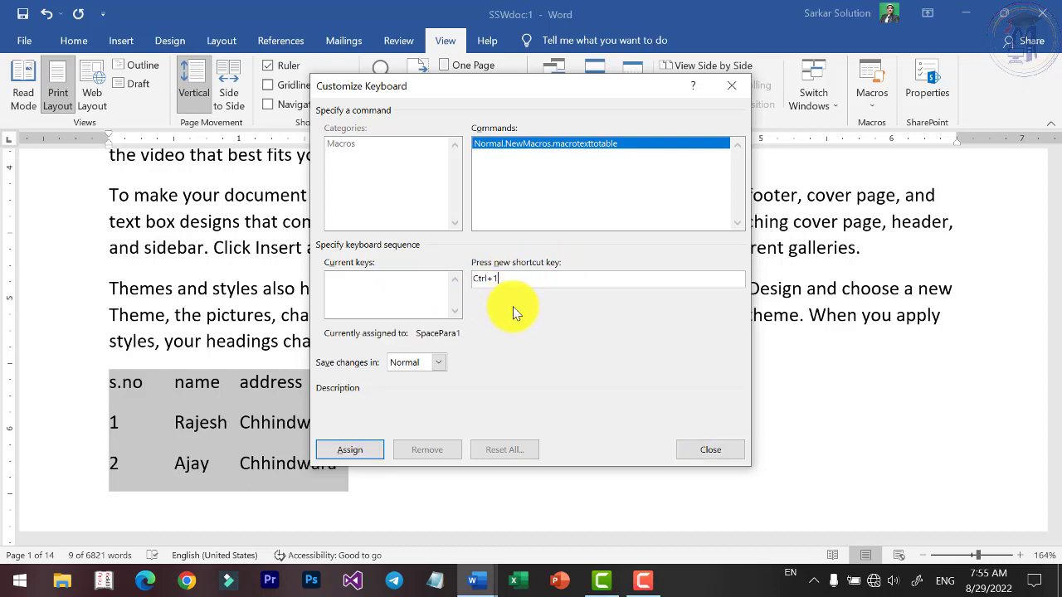
{"action": "left_click_drag", "start_coordinate": [519, 282], "coordinate": [448, 290]}
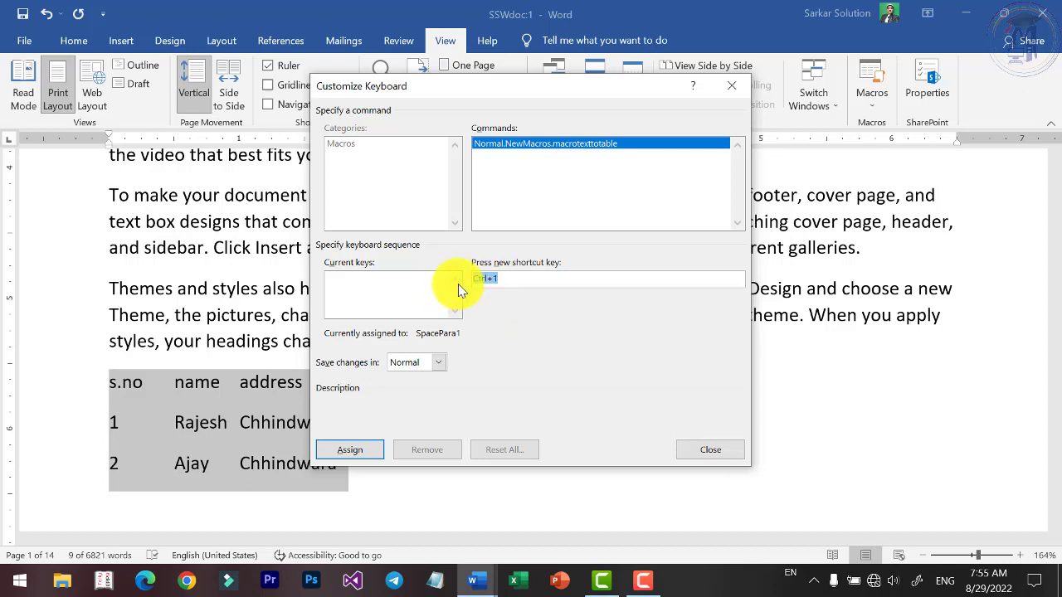
{"action": "key", "text": "5"}
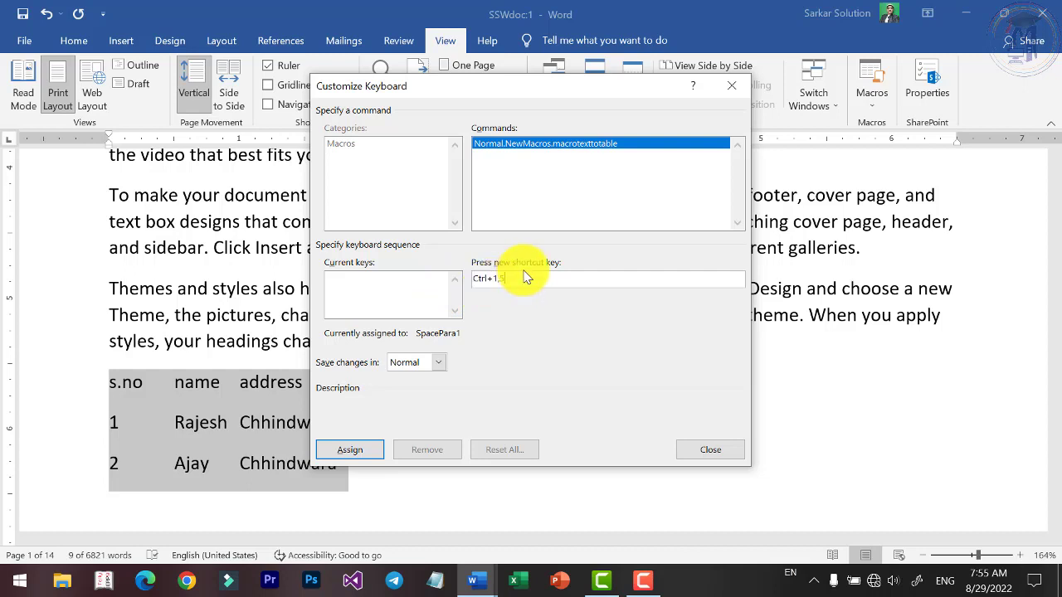
{"action": "key", "text": "BackSpace"}
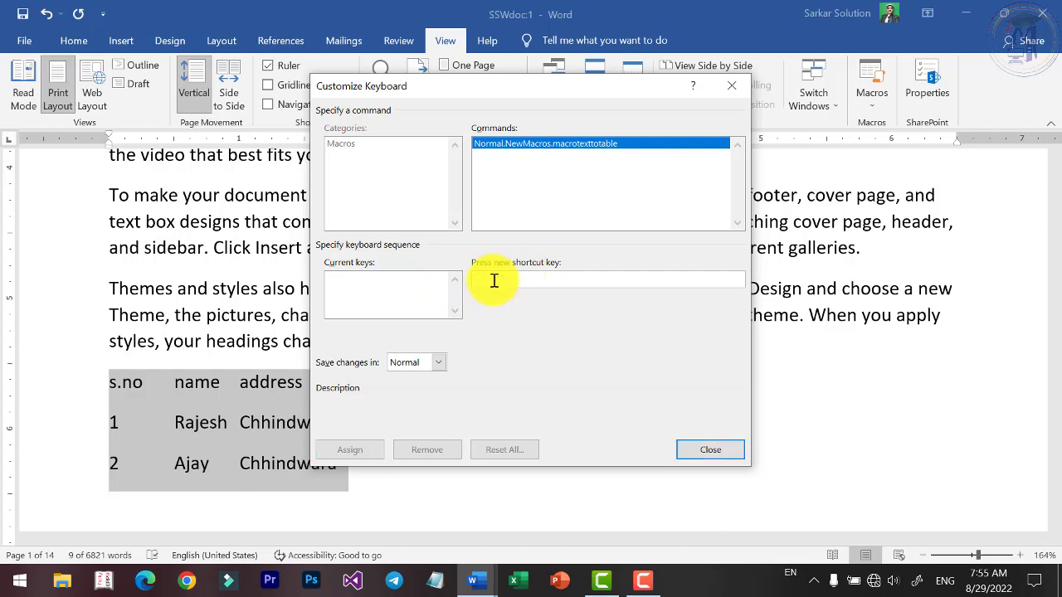
{"action": "key", "text": "ctrl+5"}
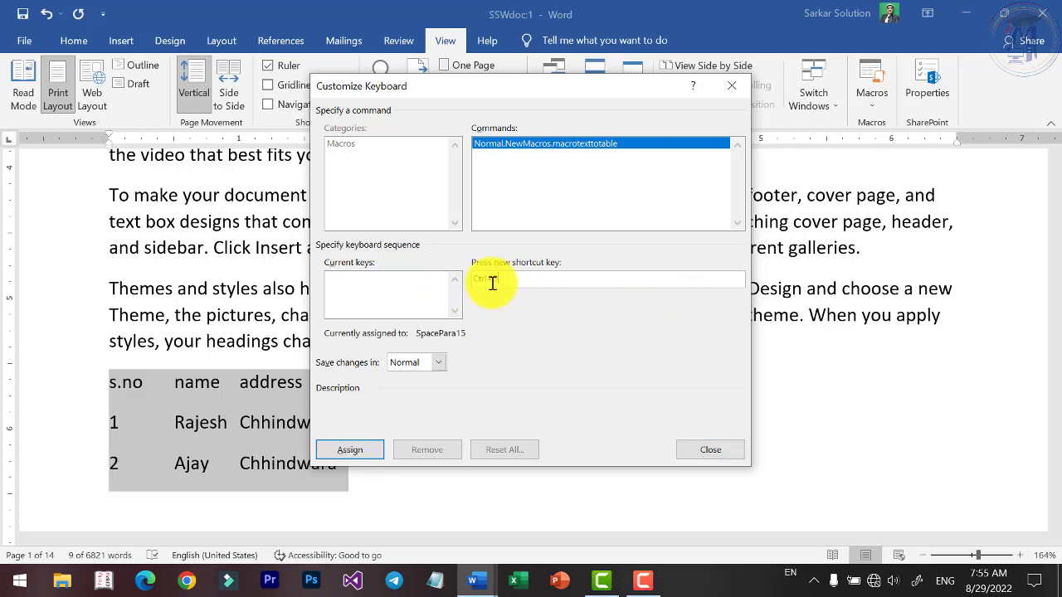
{"action": "left_click", "coordinate": [349, 452]}
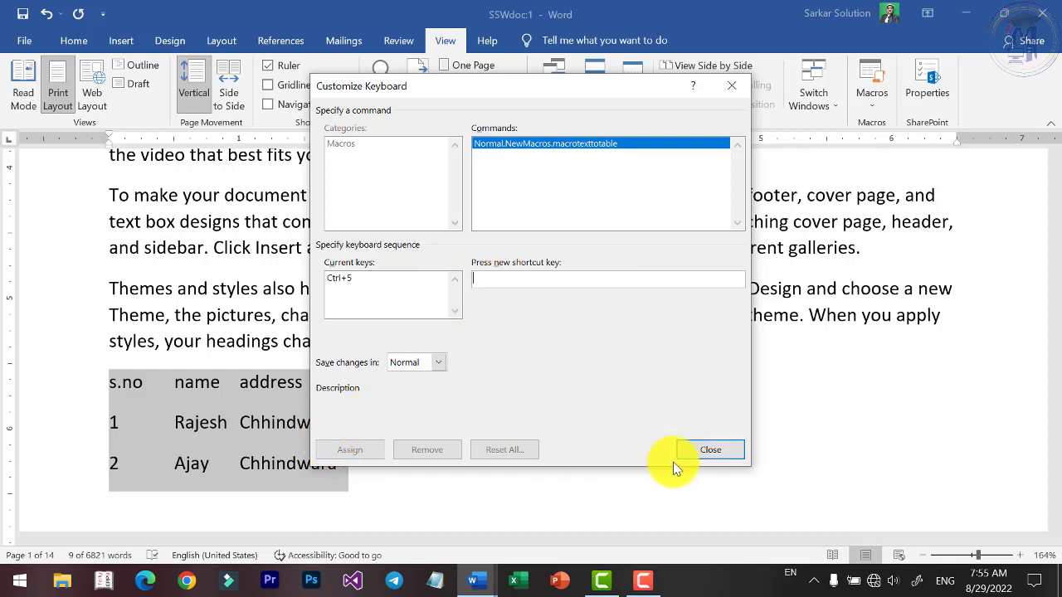
{"action": "left_click", "coordinate": [703, 452]}
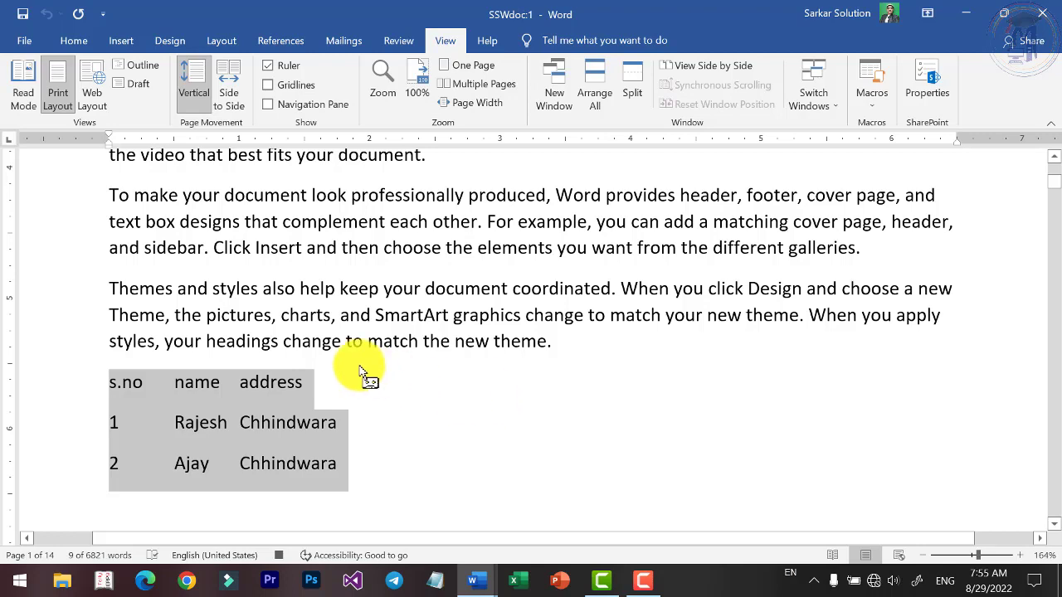
Convert the selected list text into a three-column table with Convert Text to Table
{"action": "left_click_drag", "start_coordinate": [515, 407], "coordinate": [177, 408]}
{"action": "left_click", "coordinate": [121, 41]}
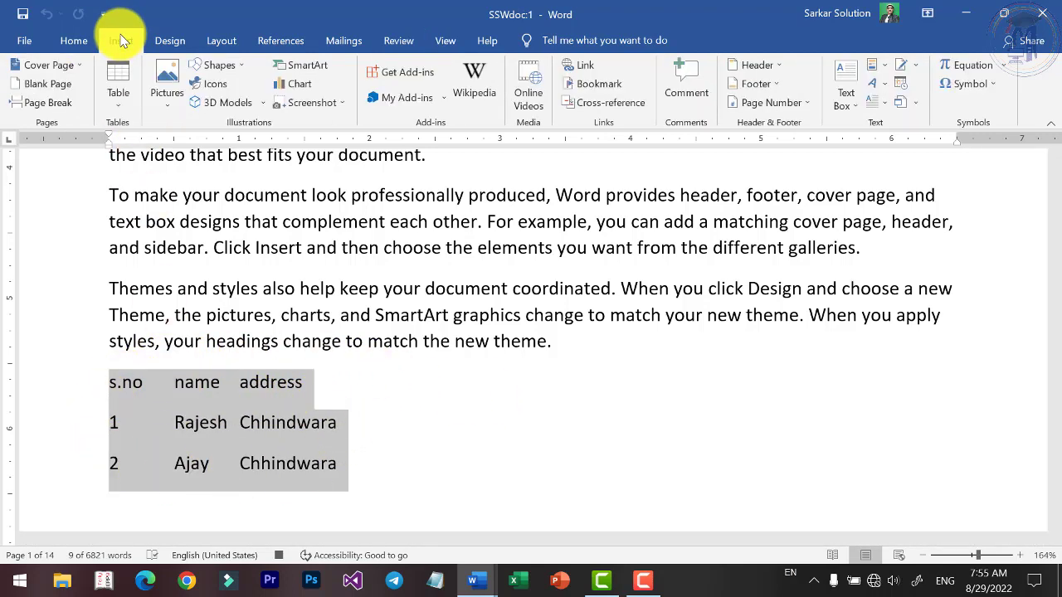
{"action": "left_click", "coordinate": [123, 110]}
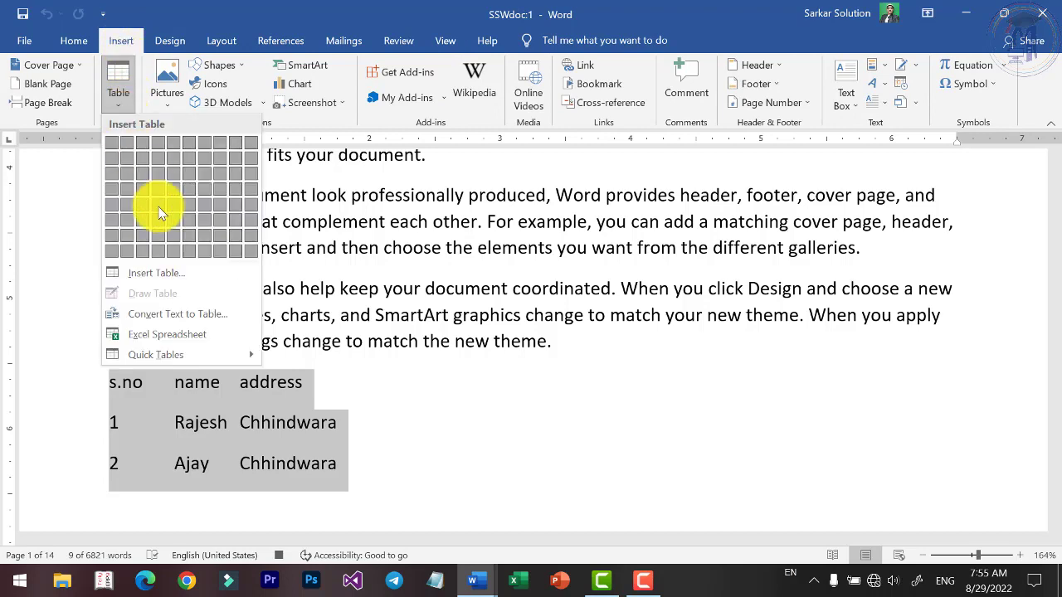
{"action": "left_click", "coordinate": [186, 319]}
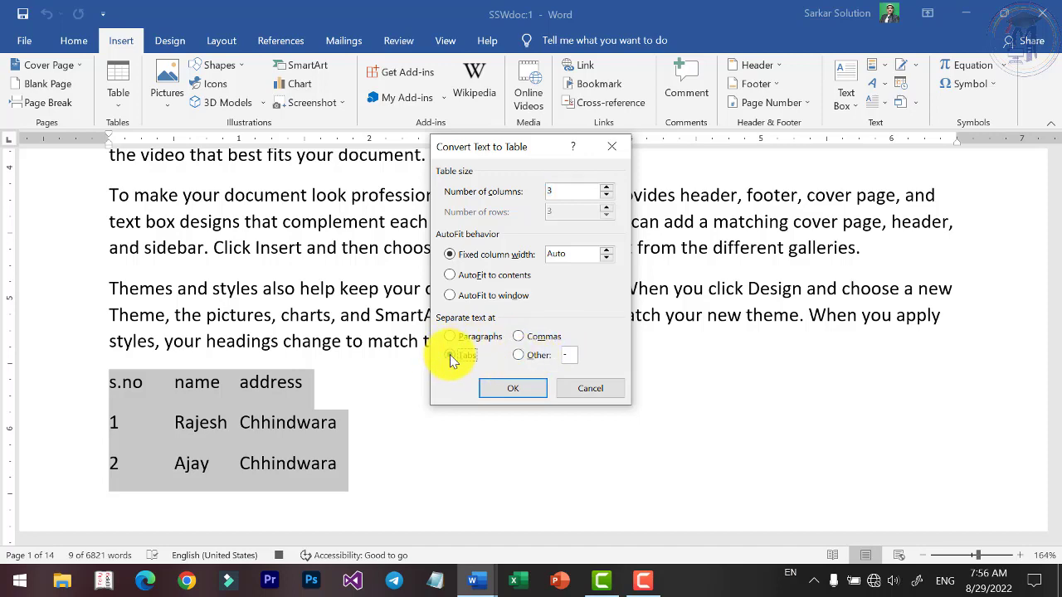
{"action": "left_click", "coordinate": [537, 390]}
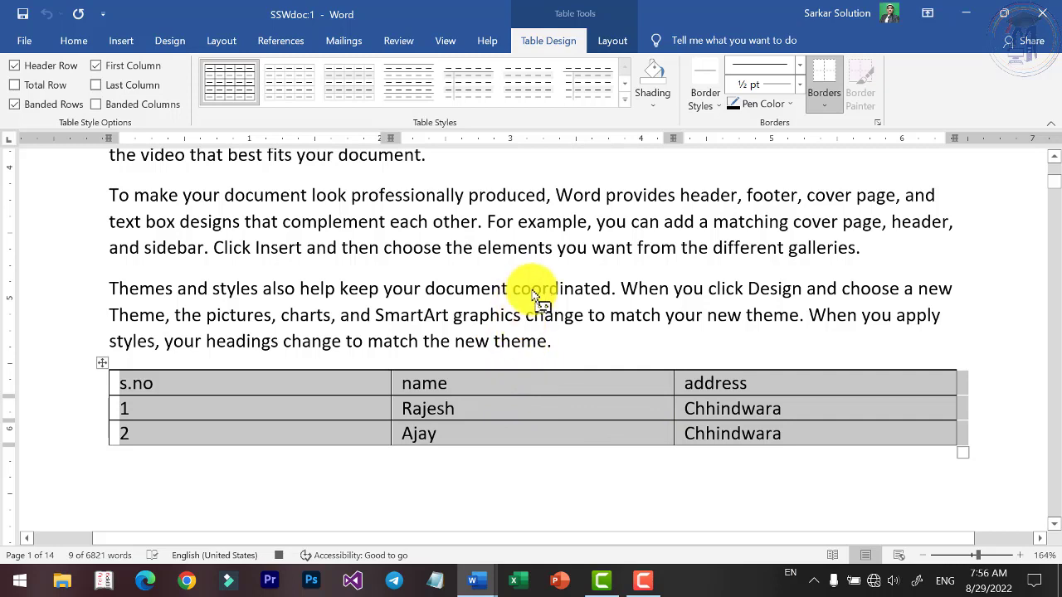
Apply an orange Grid Table style to the new table
{"action": "left_click", "coordinate": [623, 101]}
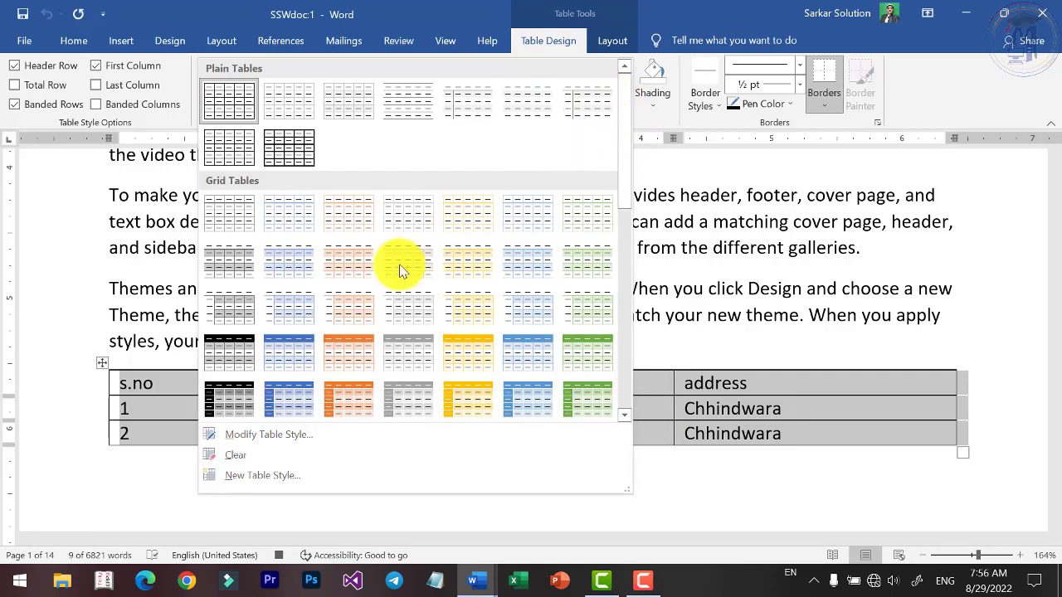
{"action": "left_click", "coordinate": [345, 355]}
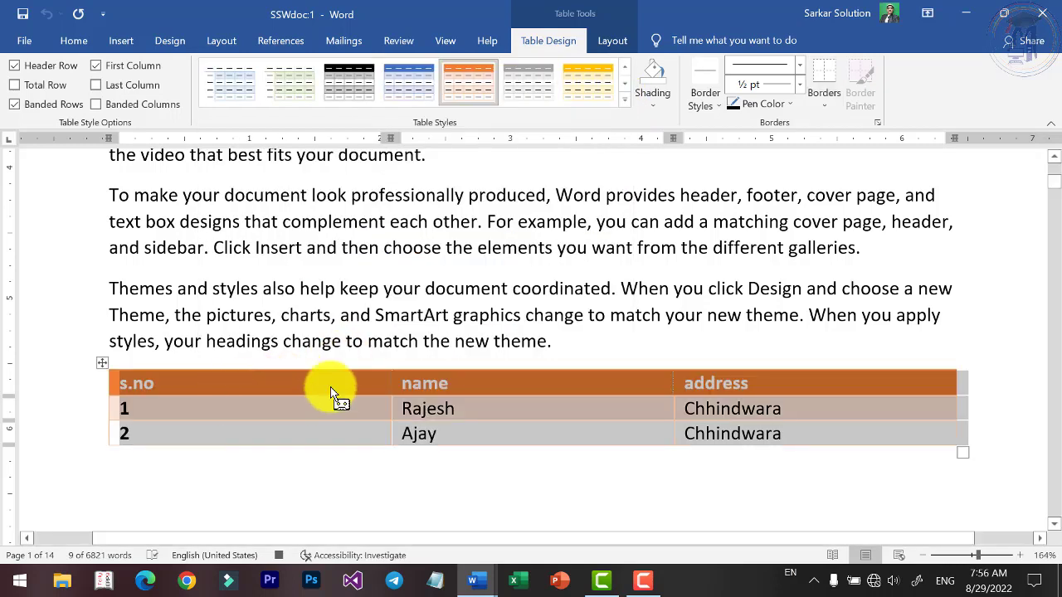
{"action": "left_click", "coordinate": [445, 40]}
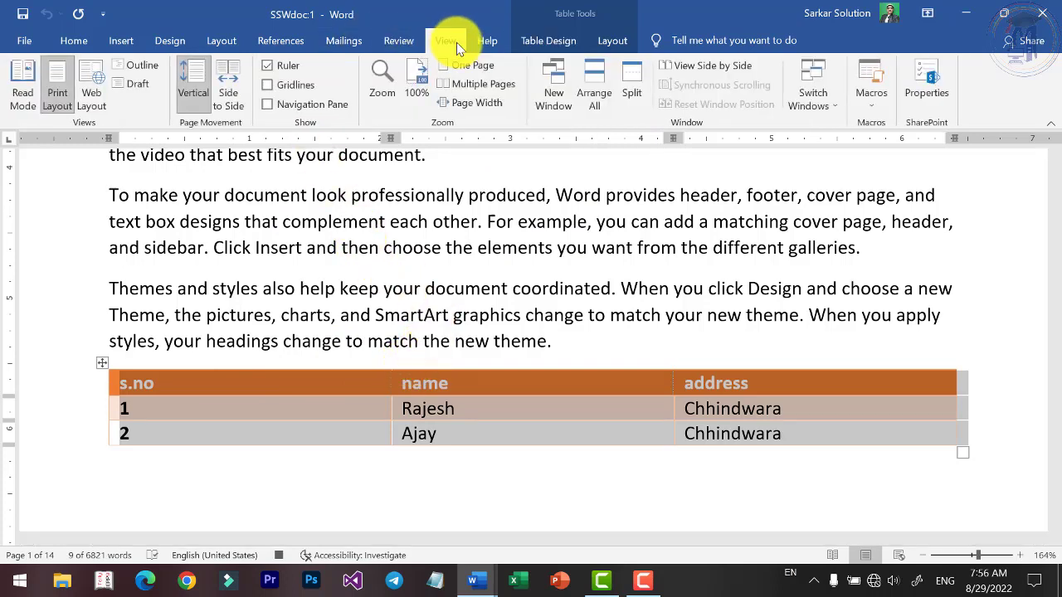
Stop the macro recording and select the whole orange-headed table
{"action": "left_click", "coordinate": [870, 109]}
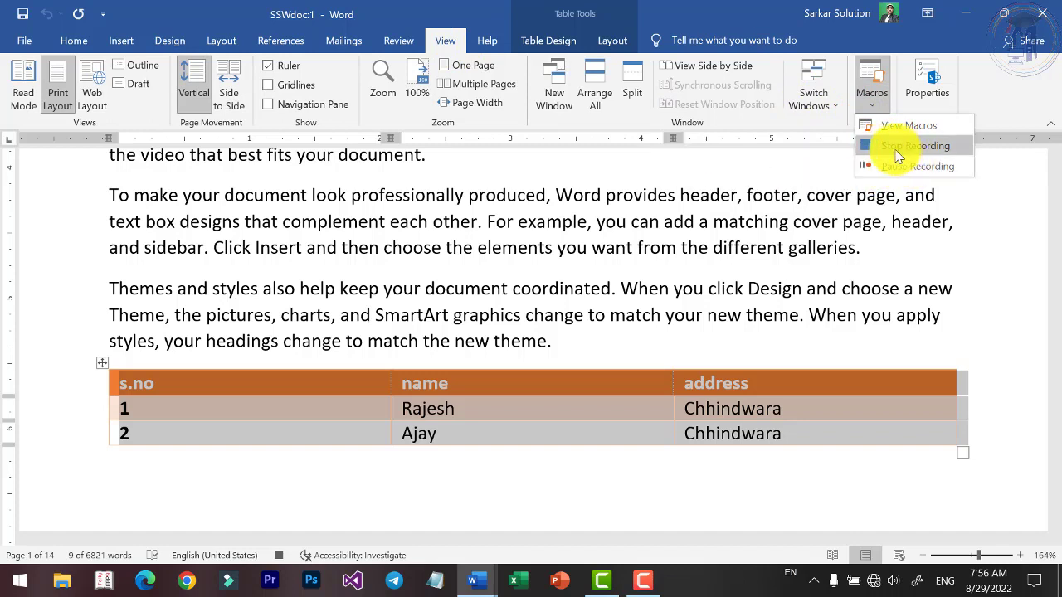
{"action": "left_click", "coordinate": [913, 147]}
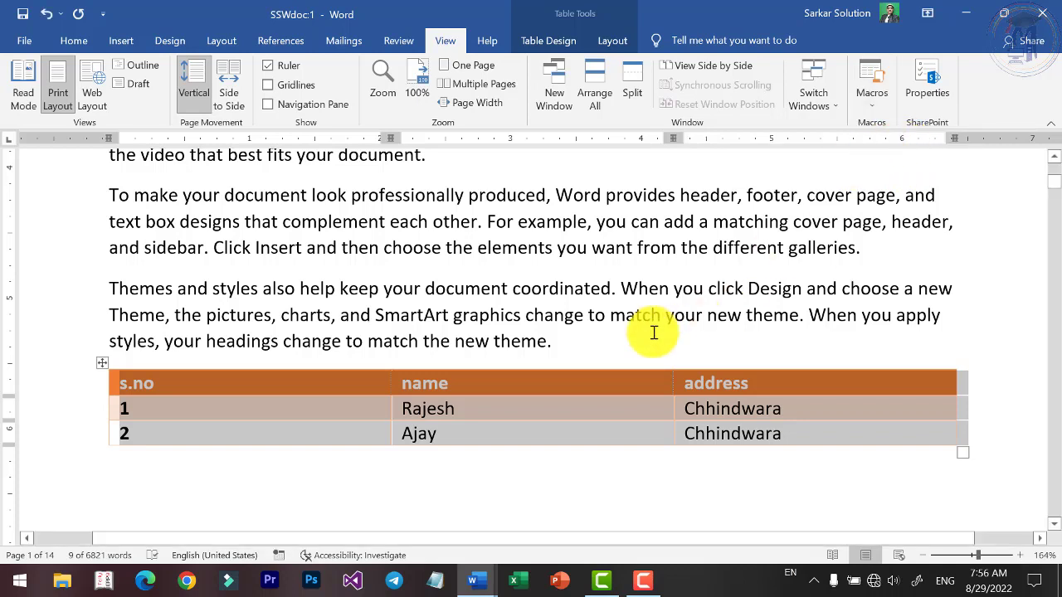
{"action": "left_click", "coordinate": [414, 458]}
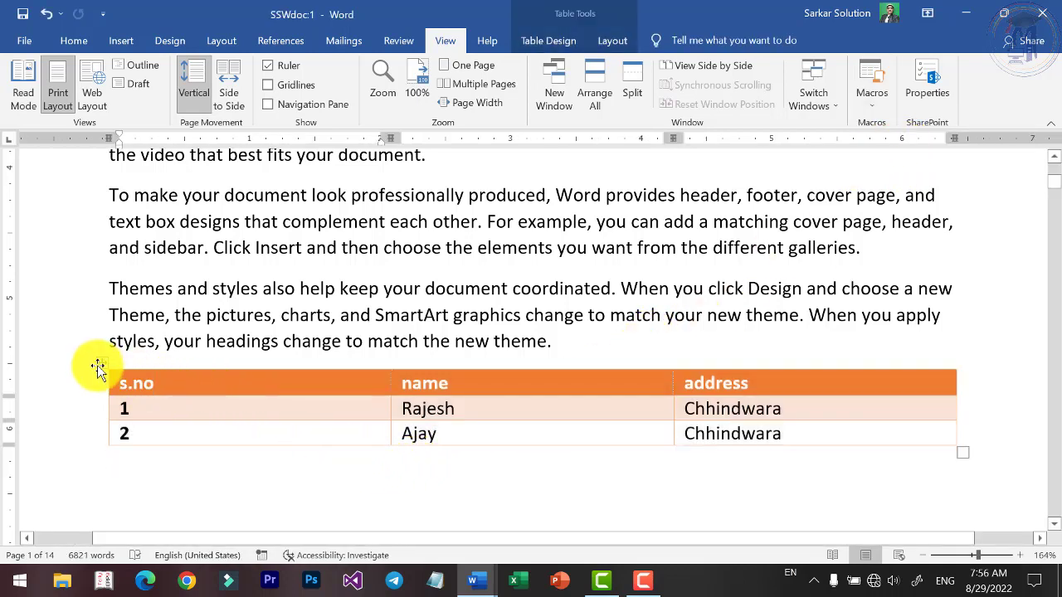
{"action": "left_click", "coordinate": [102, 362]}
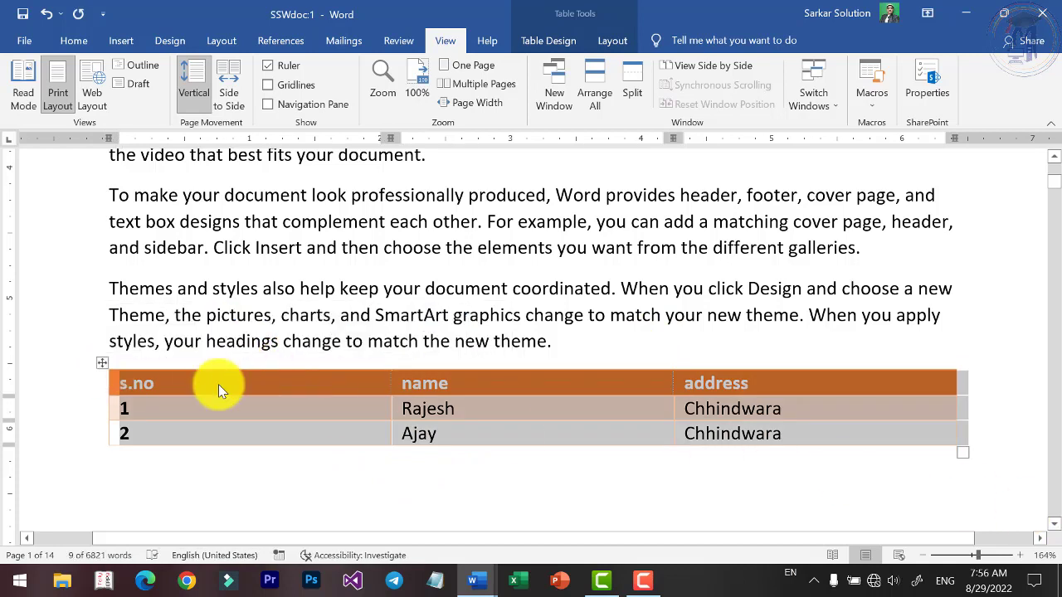
{"action": "left_click", "coordinate": [258, 458]}
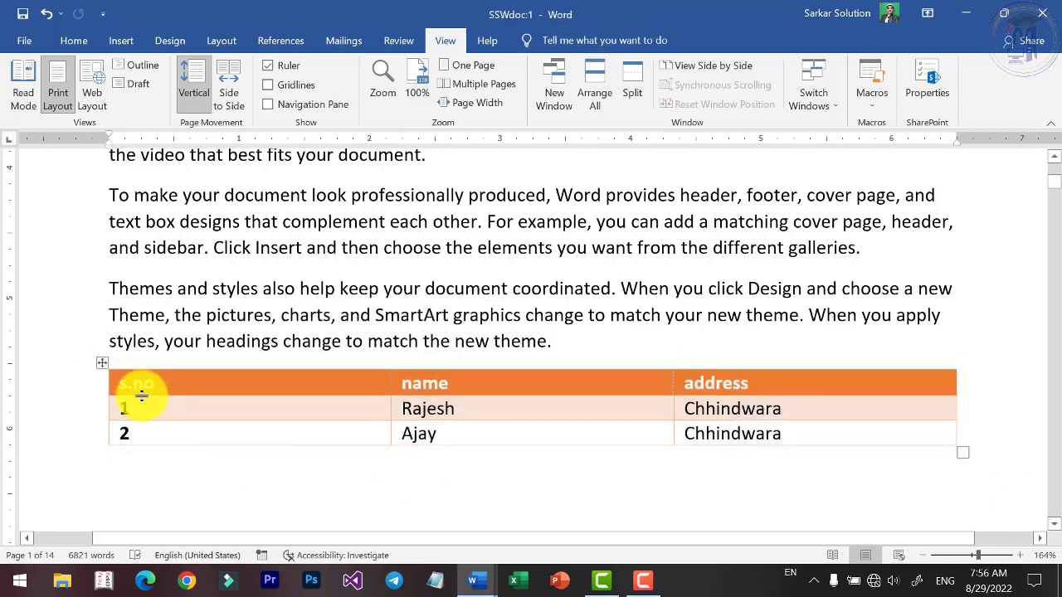
{"action": "left_click", "coordinate": [103, 364]}
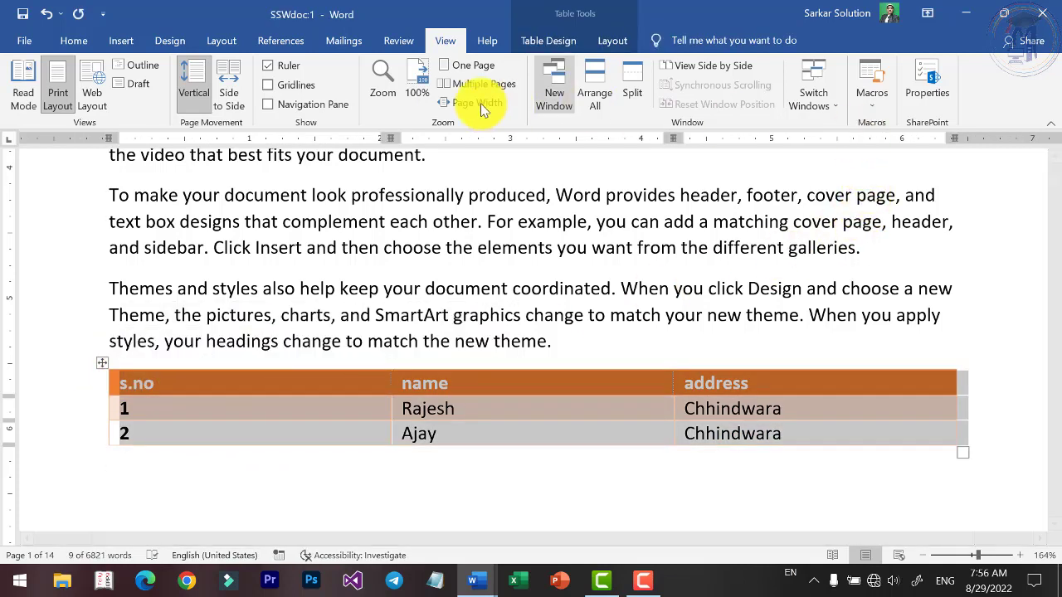
Start recording a macro named Macrotabletotext with the keyboard shortcut Ctrl+6
{"action": "left_click", "coordinate": [875, 117]}
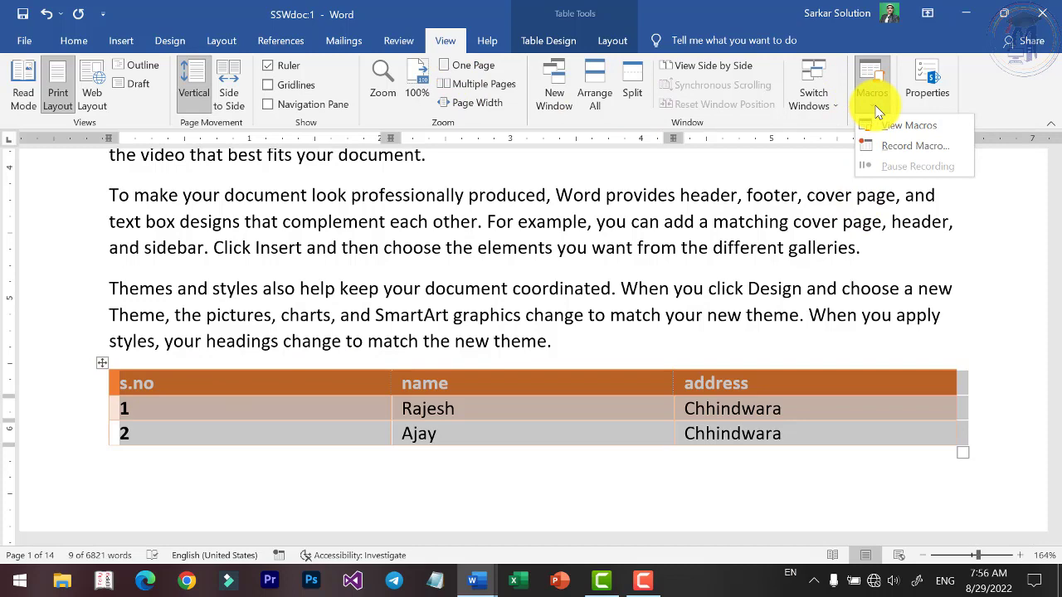
{"action": "left_click", "coordinate": [903, 150]}
{"action": "left_click", "coordinate": [456, 184]}
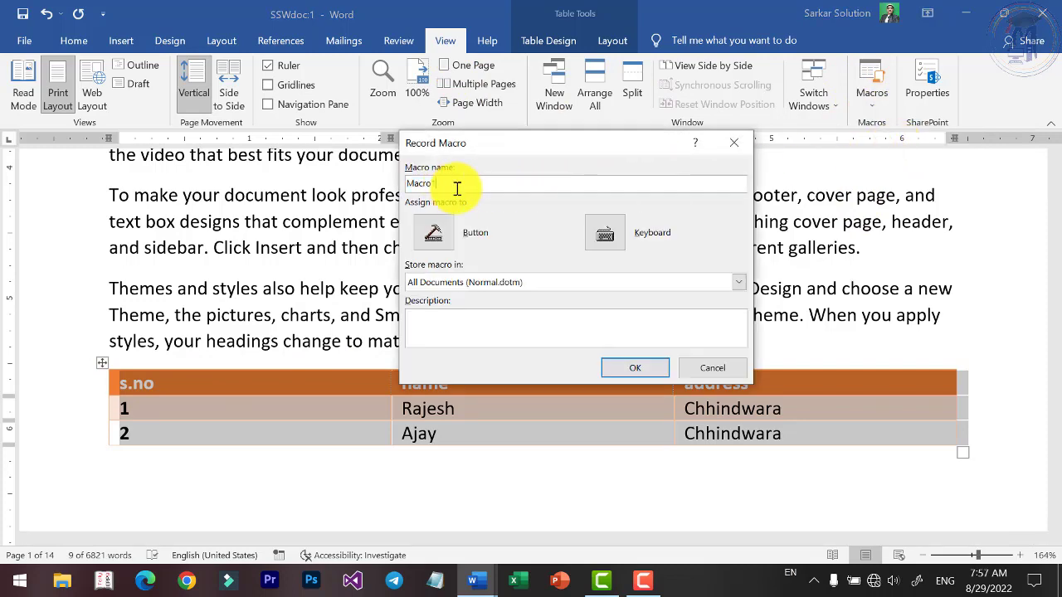
{"action": "key", "text": "BackSpace"}
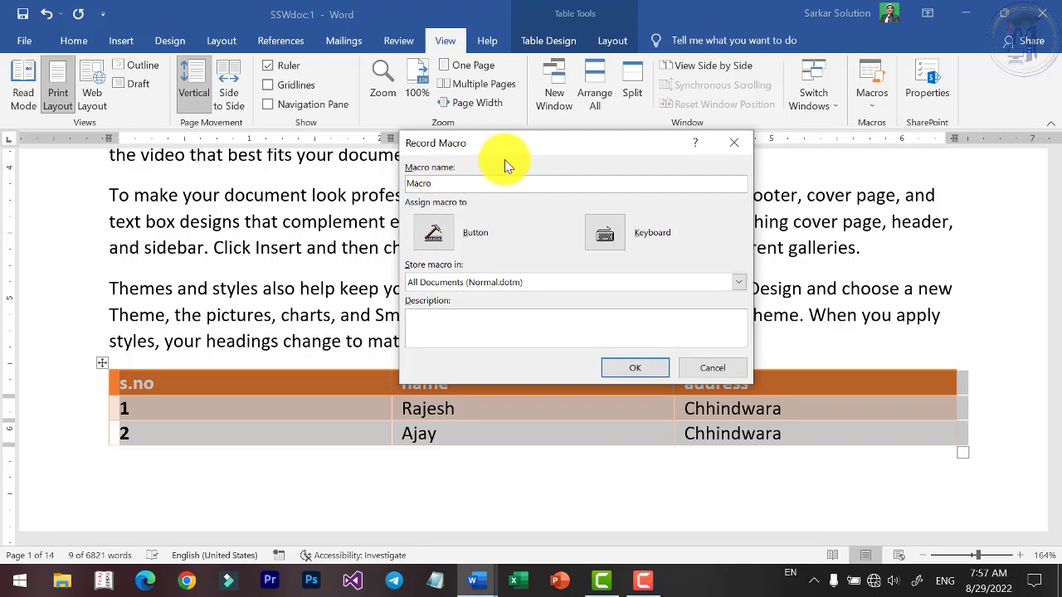
{"action": "type", "text": "tablet"}
{"action": "type", "text": "otext"}
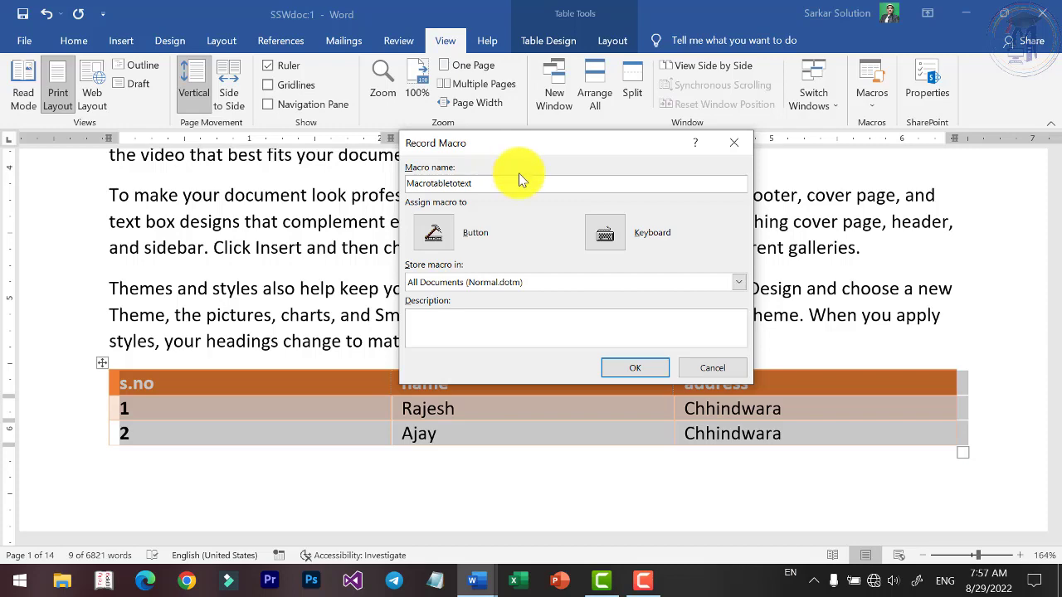
{"action": "left_click", "coordinate": [615, 241]}
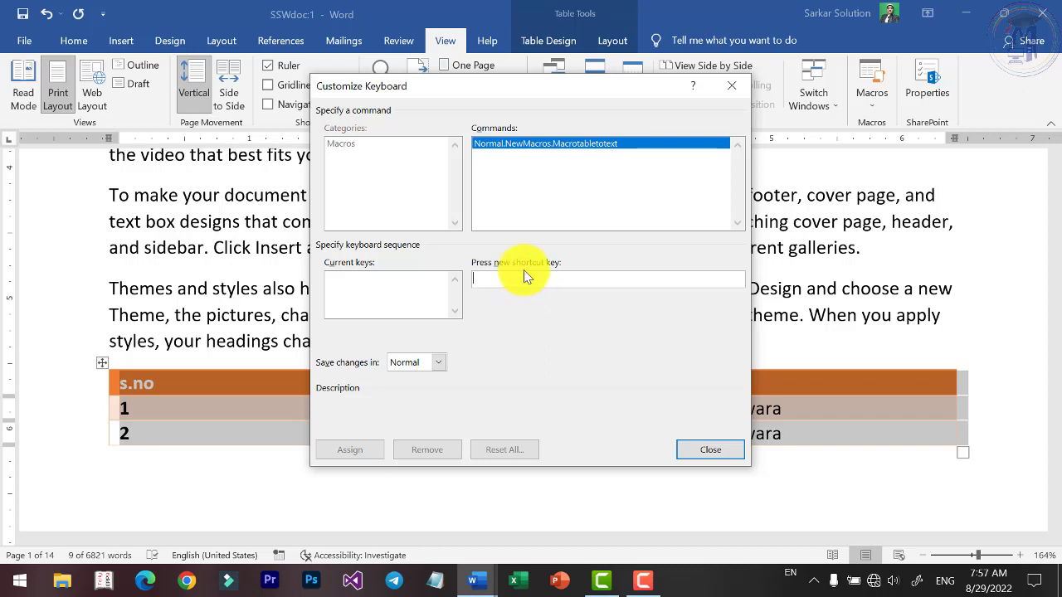
{"action": "key", "text": "ctrl+6"}
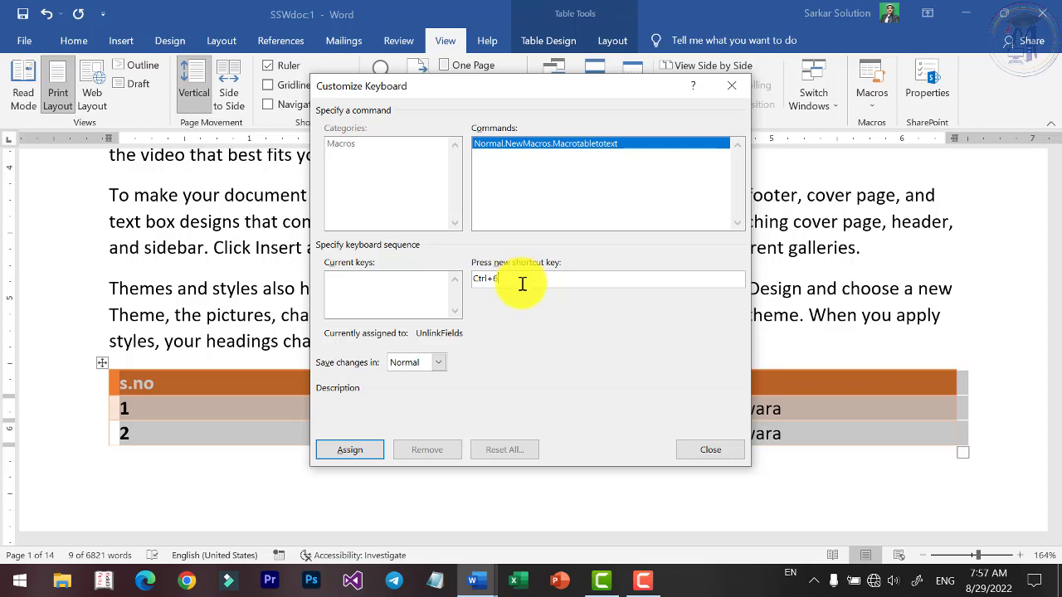
{"action": "left_click", "coordinate": [346, 452]}
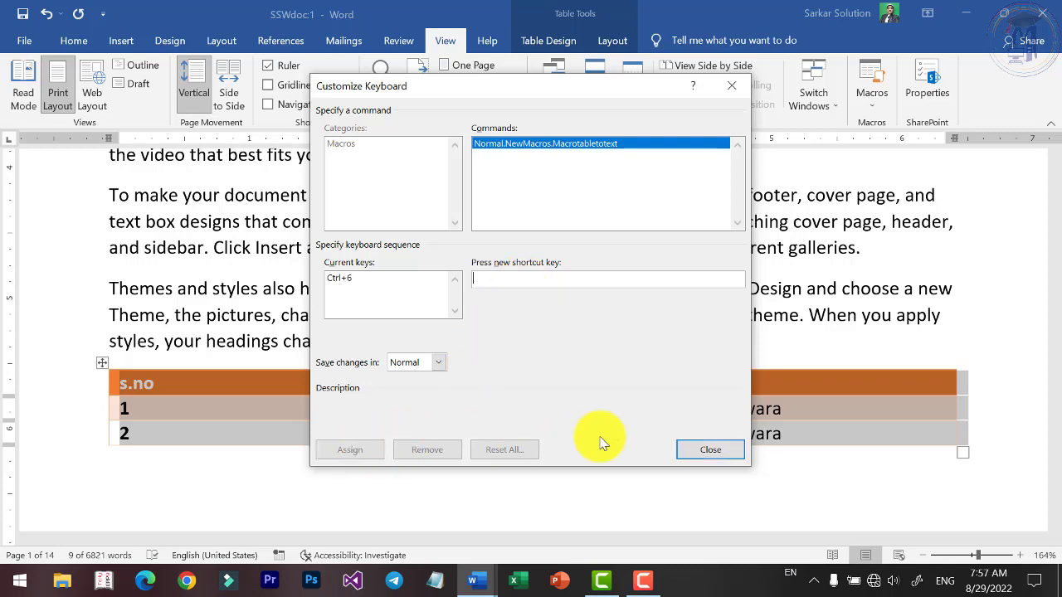
{"action": "left_click", "coordinate": [689, 455]}
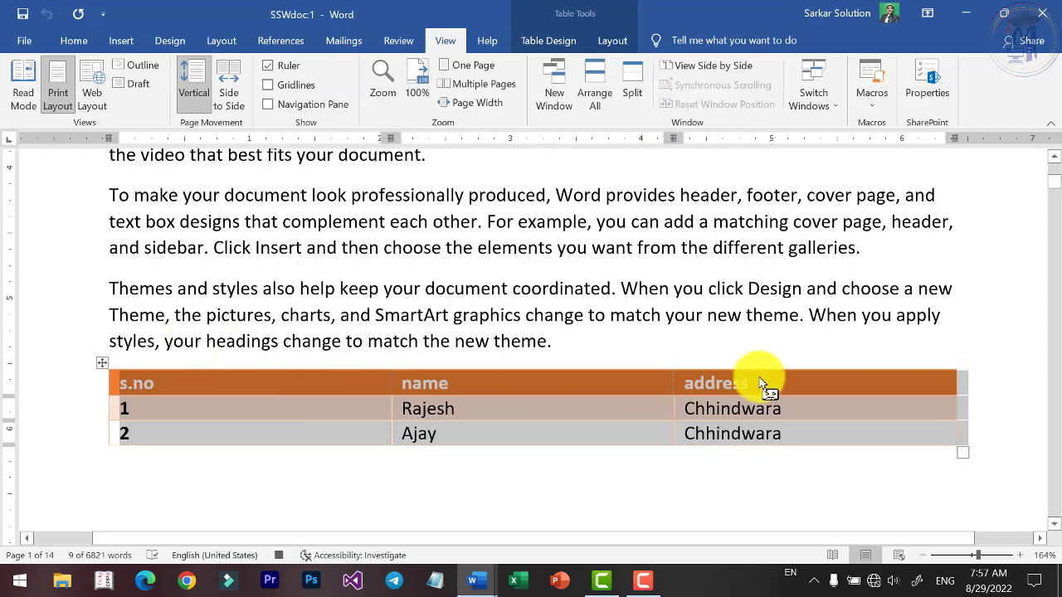
Convert the table back into tab-separated text from Table Layout
{"action": "left_click", "coordinate": [606, 41]}
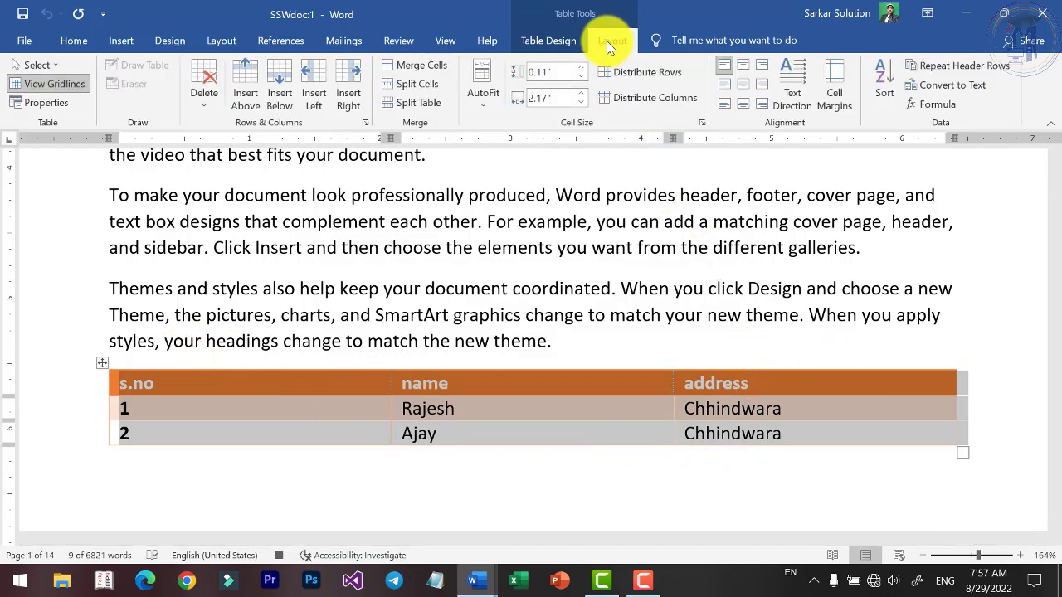
{"action": "left_click", "coordinate": [951, 86]}
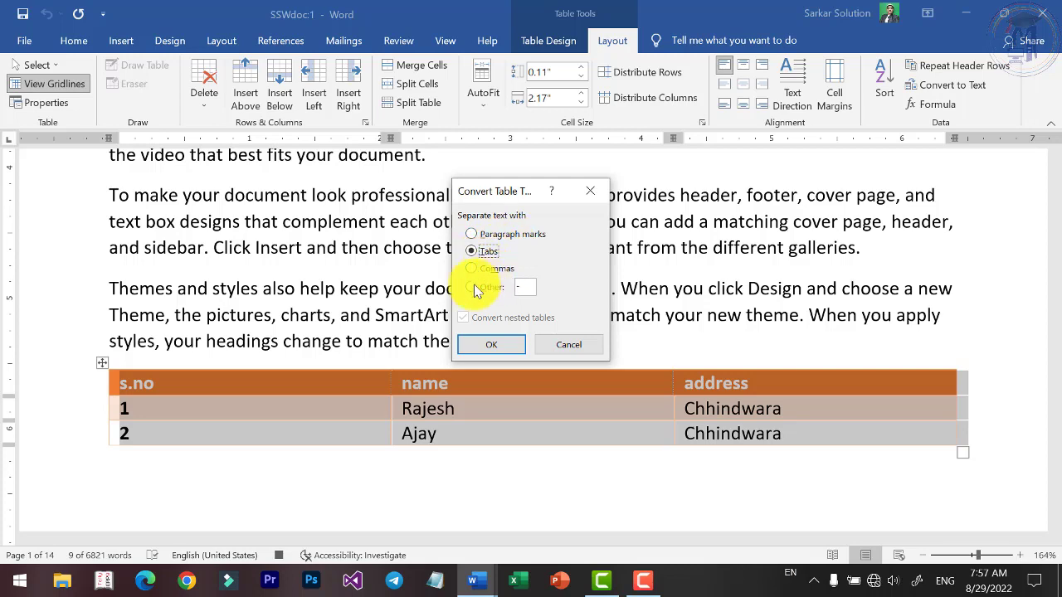
{"action": "left_click", "coordinate": [489, 344]}
{"action": "left_click_drag", "start_coordinate": [343, 396], "coordinate": [222, 372]}
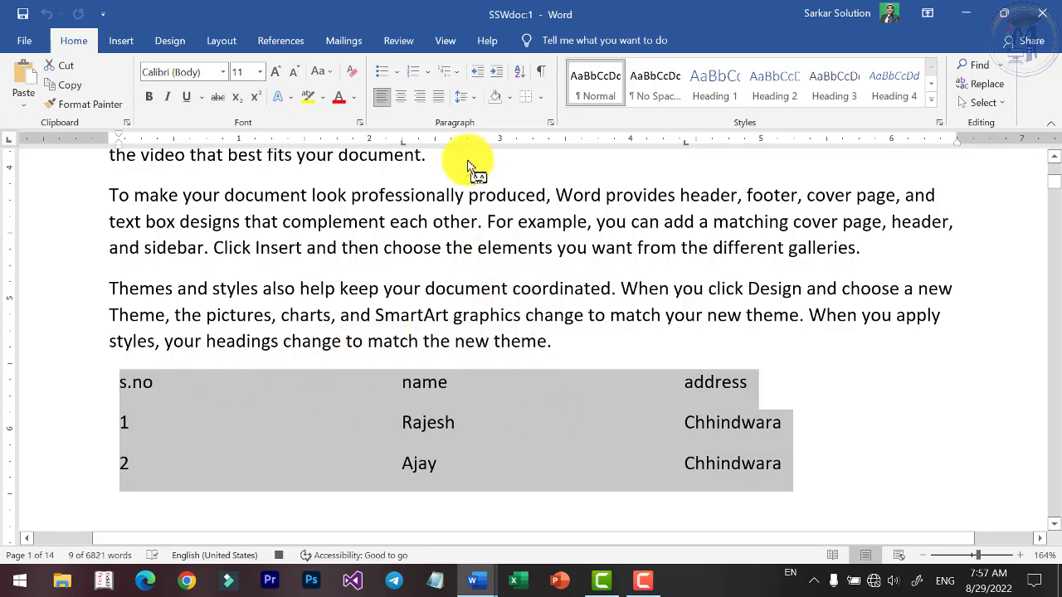
Stop recording the macro and open the View Macros list
{"action": "left_click", "coordinate": [444, 41]}
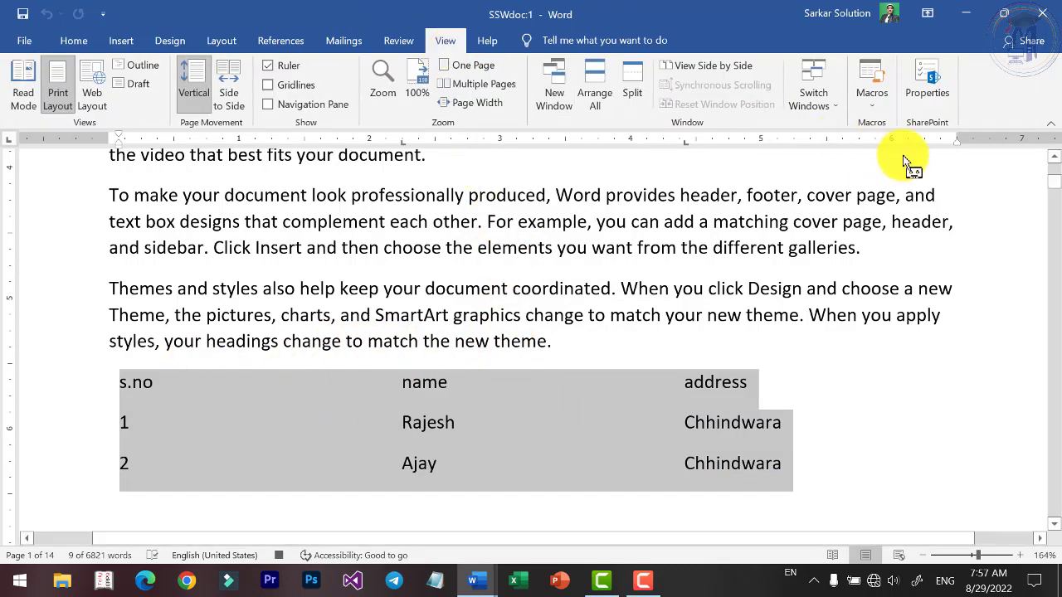
{"action": "left_click", "coordinate": [871, 98]}
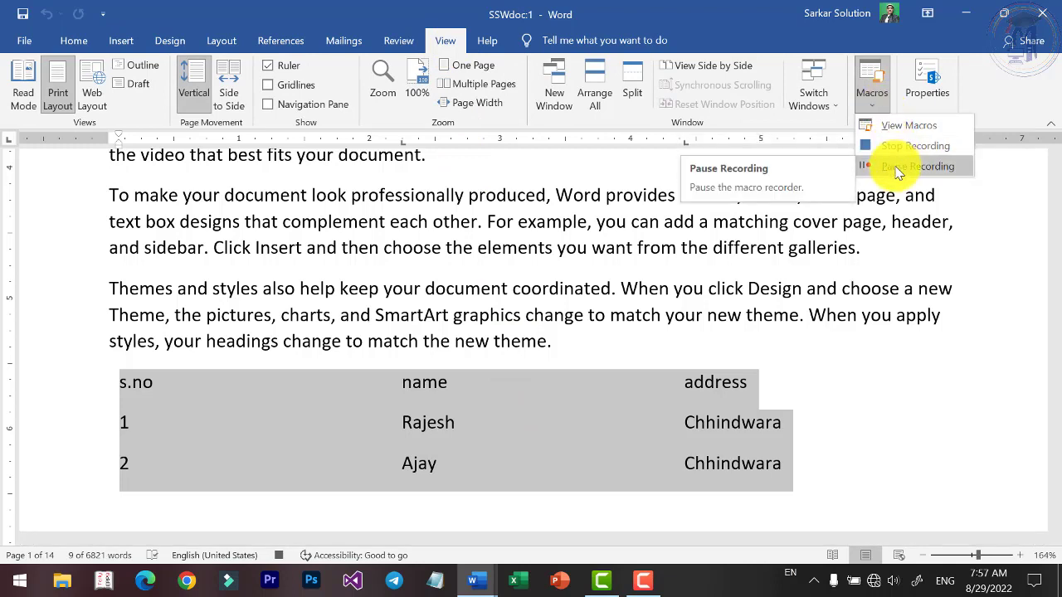
{"action": "left_click", "coordinate": [891, 146]}
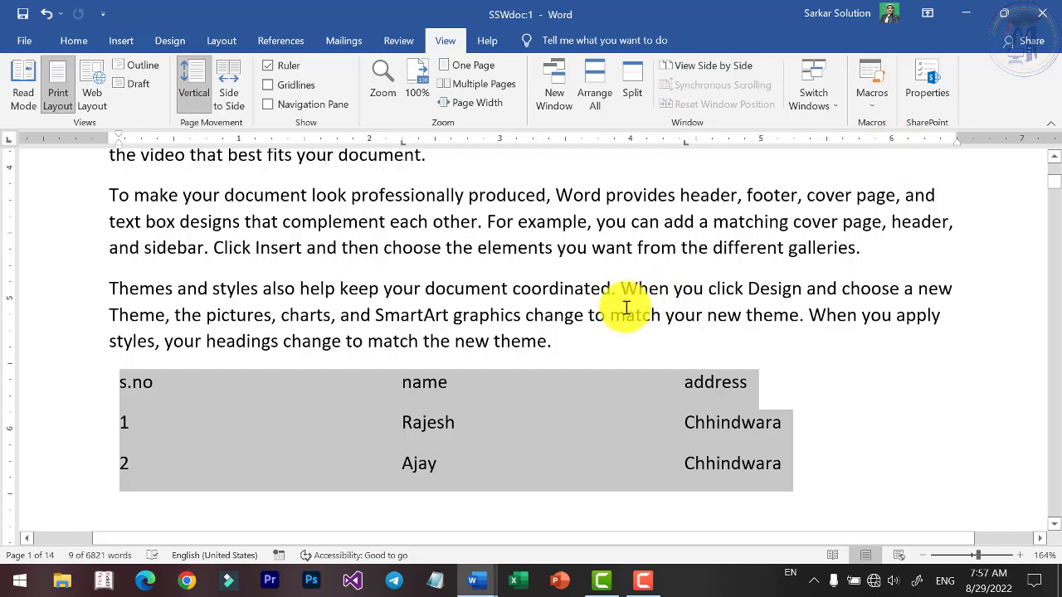
{"action": "left_click", "coordinate": [606, 336]}
{"action": "left_click", "coordinate": [884, 99]}
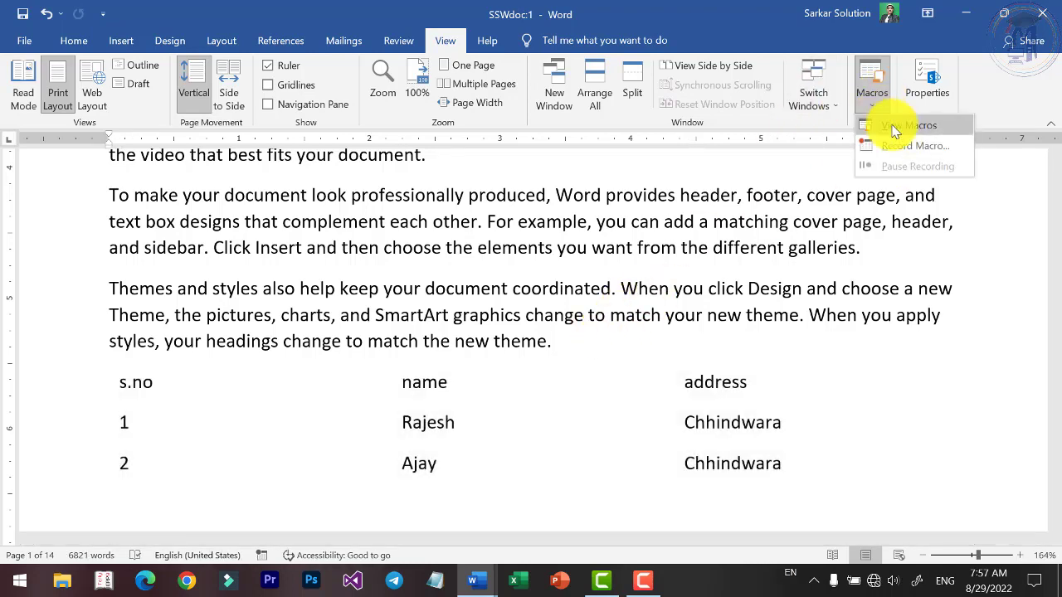
{"action": "left_click", "coordinate": [886, 126]}
Select Macrotabletotext in the Macros list and close the dialog without running it
{"action": "left_click", "coordinate": [383, 191]}
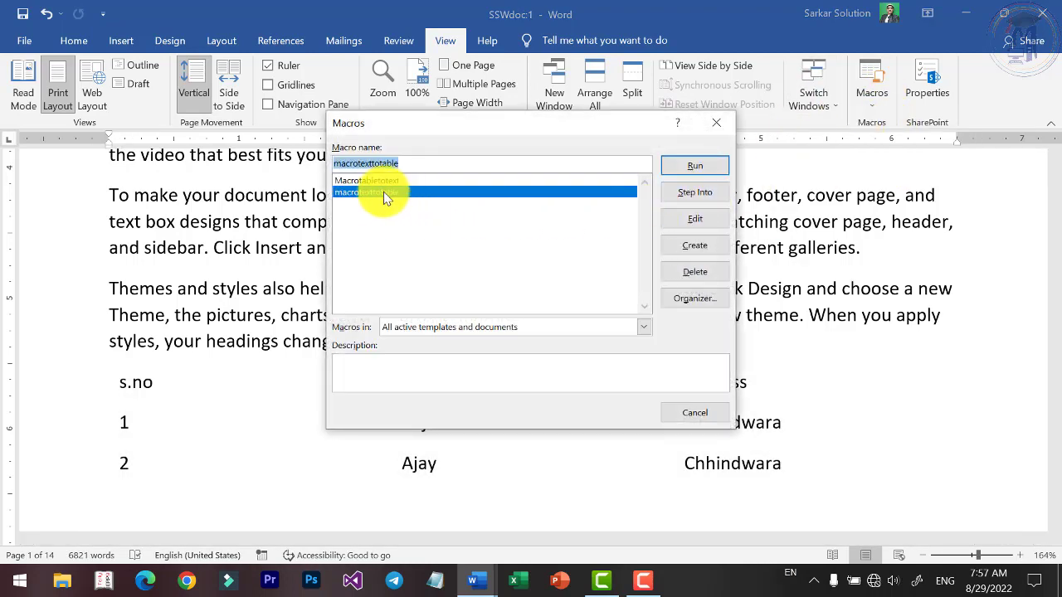
{"action": "left_click", "coordinate": [383, 180]}
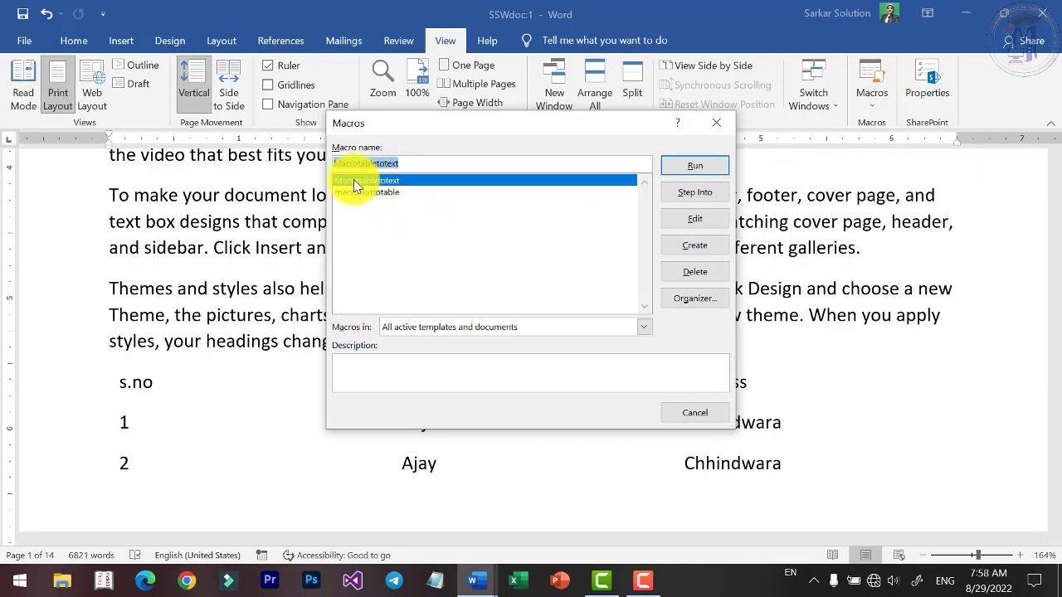
{"action": "left_click", "coordinate": [388, 187]}
{"action": "left_click", "coordinate": [388, 181]}
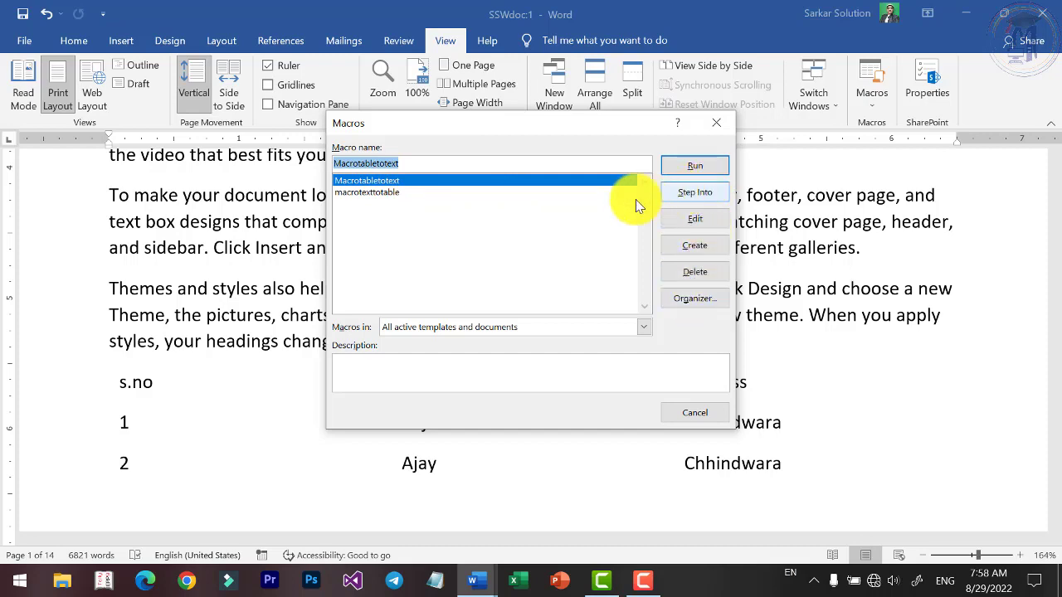
{"action": "left_click", "coordinate": [716, 124]}
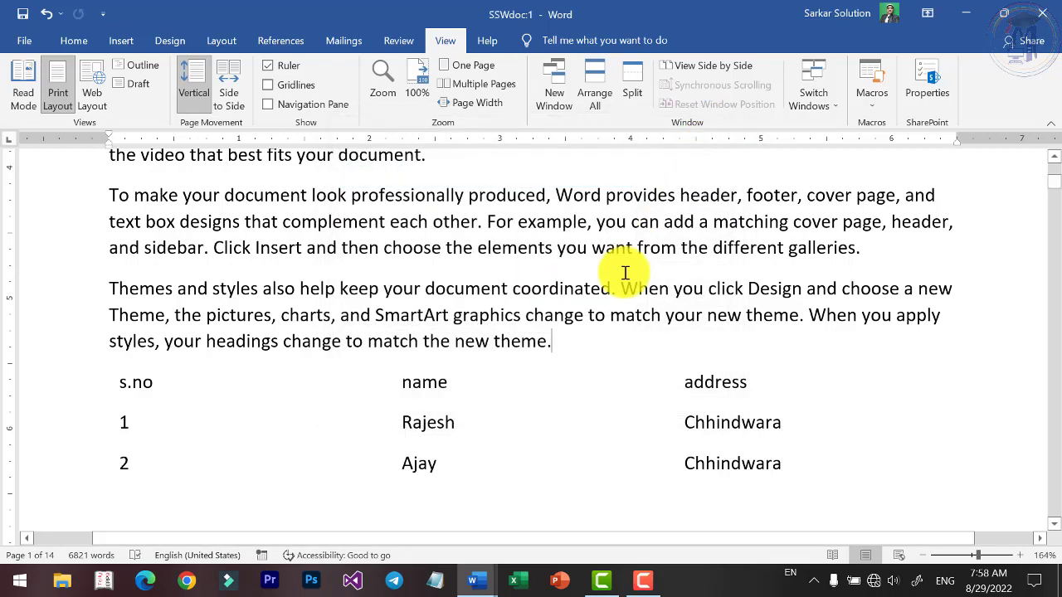
Scroll down to the Reading view paragraph on page 3
{"action": "scroll", "coordinate": [623, 273], "scroll_direction": "down", "scroll_amount": 3}
{"action": "scroll", "coordinate": [626, 288], "scroll_direction": "down", "scroll_amount": 3}
{"action": "scroll", "coordinate": [625, 265], "scroll_direction": "down", "scroll_amount": 5}
{"action": "scroll", "coordinate": [580, 273], "scroll_direction": "down", "scroll_amount": 3}
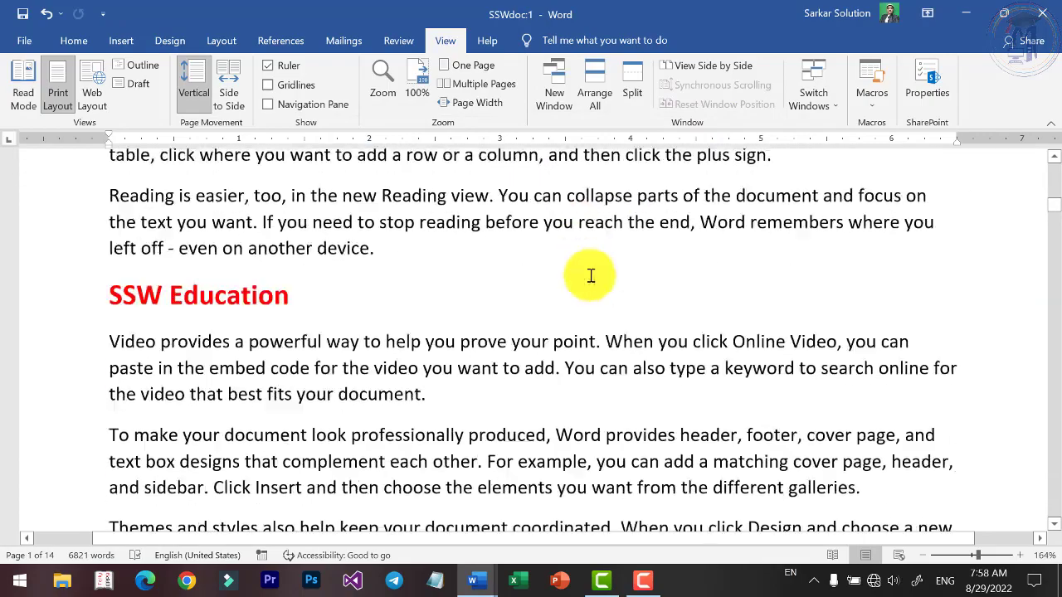
{"action": "scroll", "coordinate": [588, 277], "scroll_direction": "down", "scroll_amount": 3}
{"action": "scroll", "coordinate": [498, 290], "scroll_direction": "down", "scroll_amount": 3}
{"action": "scroll", "coordinate": [456, 308], "scroll_direction": "down", "scroll_amount": 3}
{"action": "scroll", "coordinate": [458, 315], "scroll_direction": "down", "scroll_amount": 2}
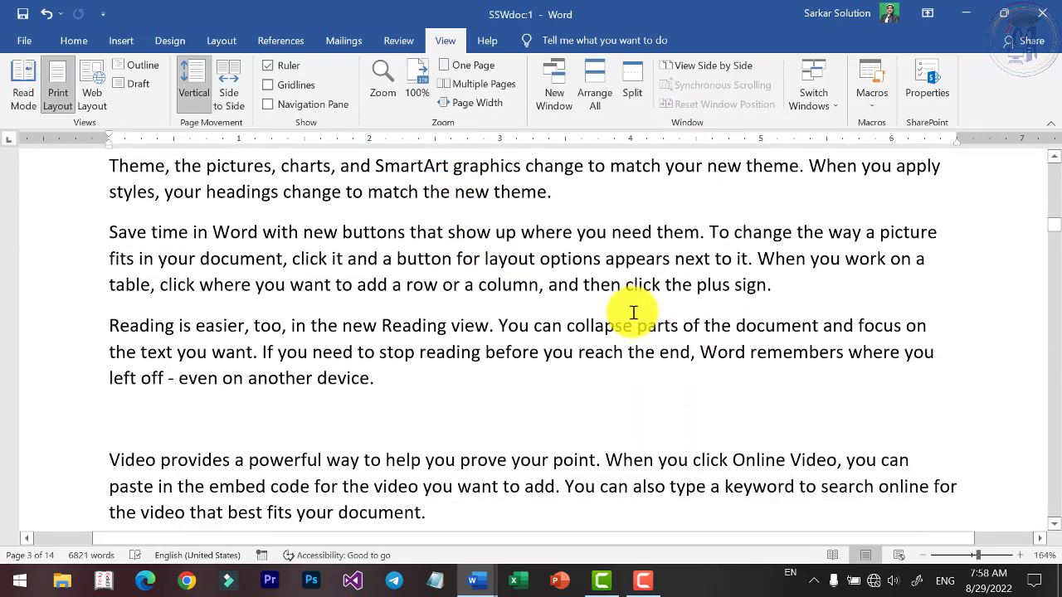
Below the Reading paragraph, type the Id / student_name / age / course header and the 1101 BCA student row
{"action": "left_click", "coordinate": [373, 395]}
{"action": "key", "text": "ctrl+Return"}
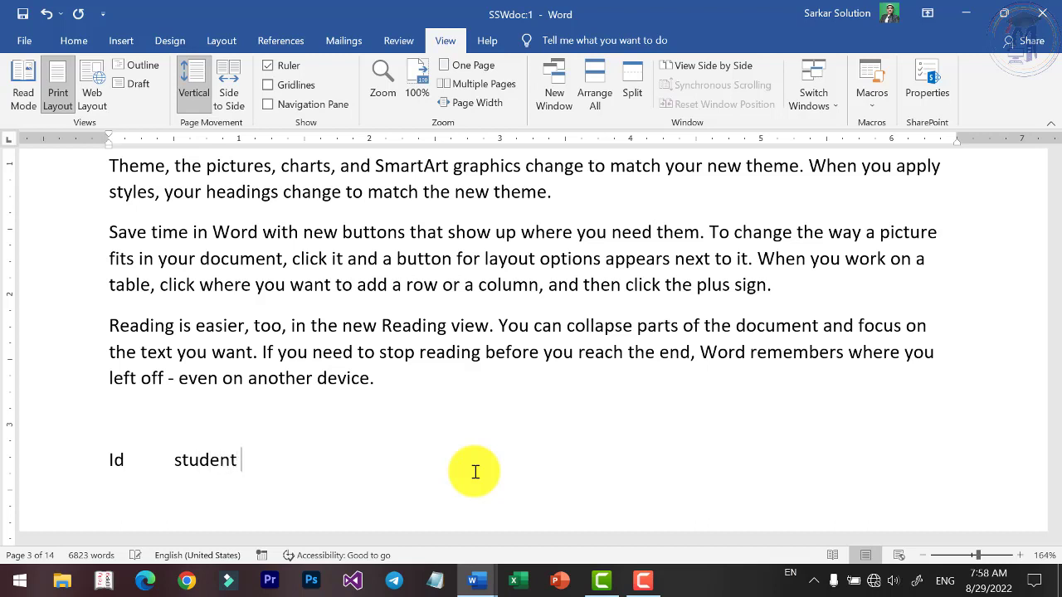
{"action": "type", "text": "name"}
{"action": "type", "text": "name"}
{"action": "key", "text": "Tab"}
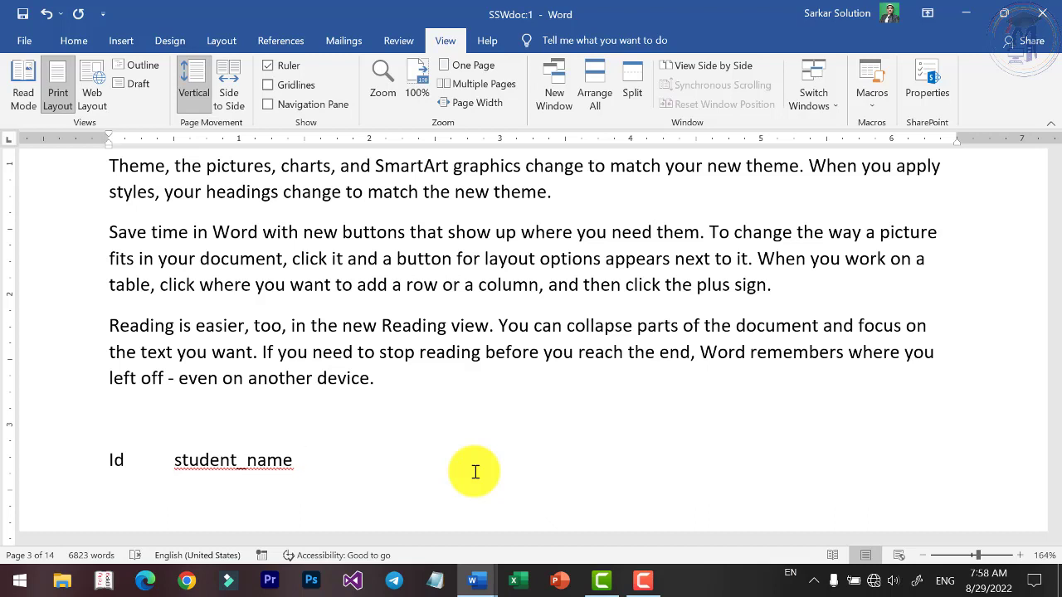
{"action": "type", "text": "adg"}
{"action": "key", "text": "BackSpace"}
{"action": "key", "text": "BackSpace"}
{"action": "type", "text": "ourse"}
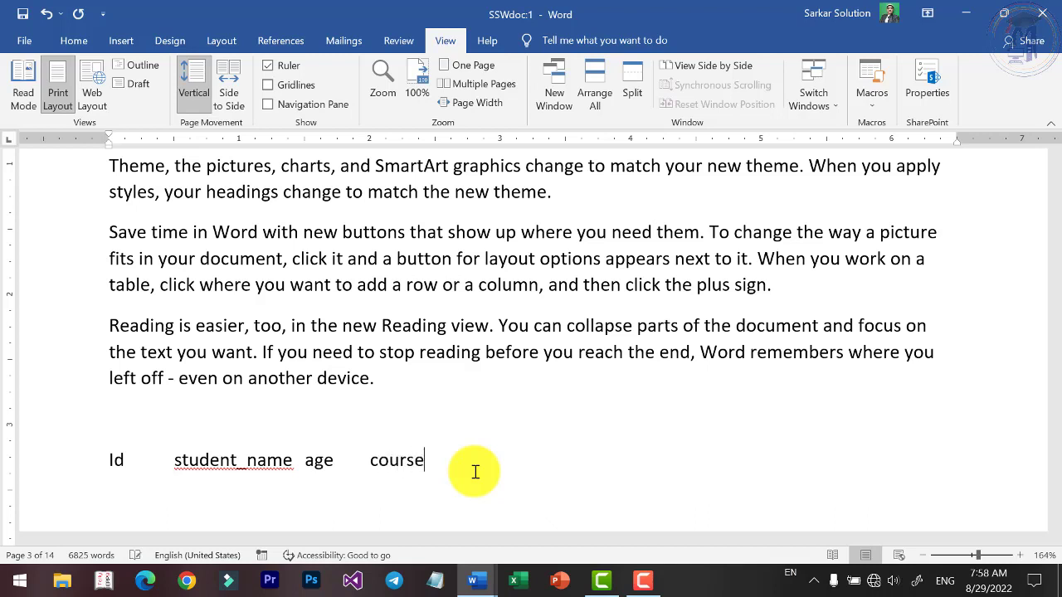
{"action": "type", "text": "10"}
{"action": "type", "text": "Manish ku"}
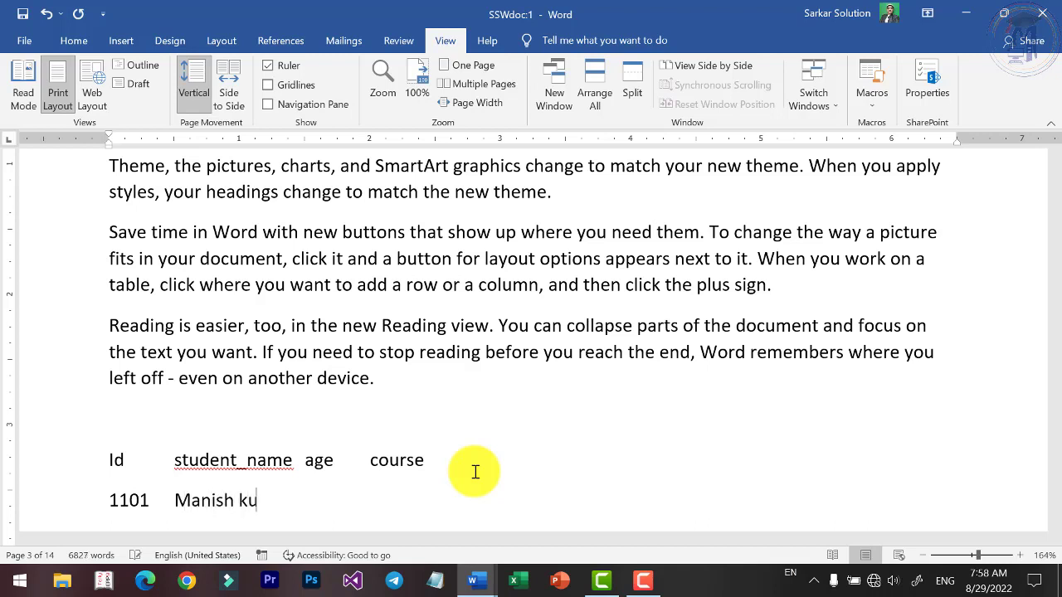
{"action": "type", "text": "mar"}
{"action": "key", "text": "Tab"}
{"action": "type", "text": "BCA"}
{"action": "key", "text": "Return"}
Add tab-separated student rows 1102 and 1103, the latter aged 23 in BCA
{"action": "type", "text": "11"}
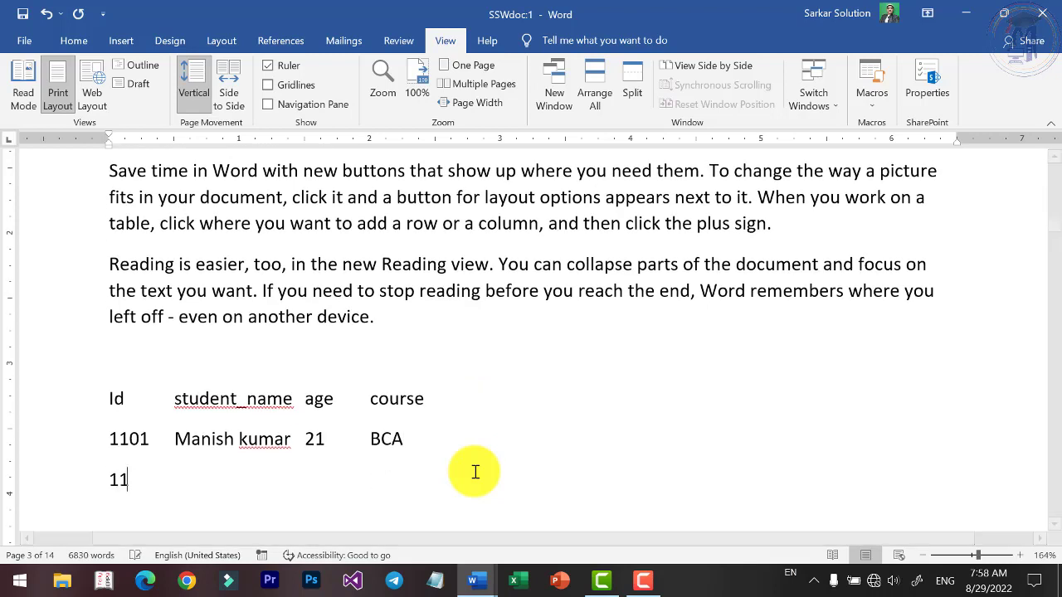
{"action": "type", "text": "02\t"}
{"action": "type", "text": "Rohit Kumar\t"}
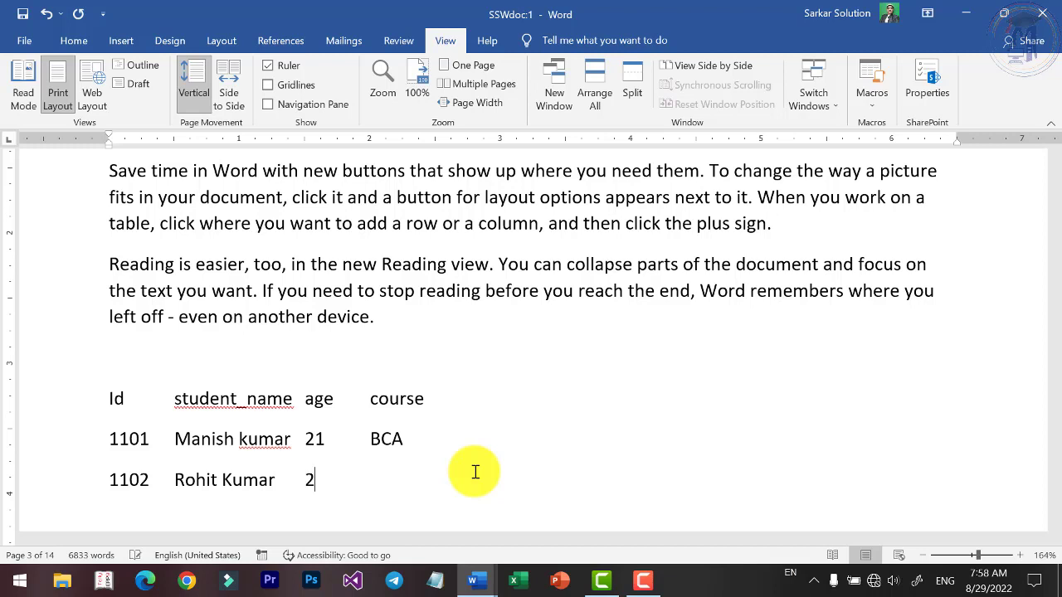
{"action": "type", "text": "2"}
{"action": "key", "text": "Tab"}
{"action": "type", "text": "110"}
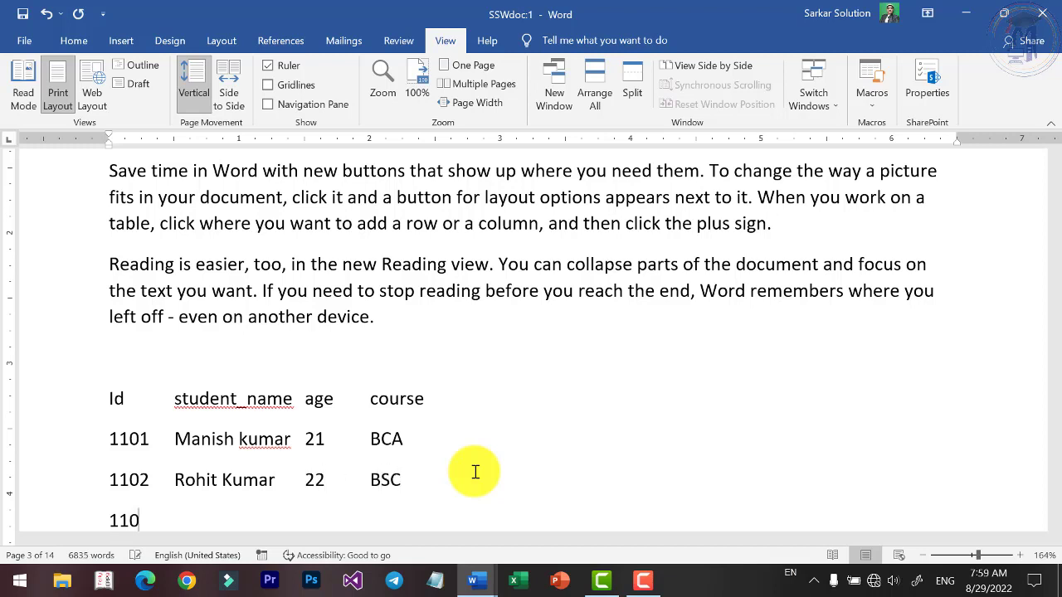
{"action": "type", "text": "3 Moh"}
{"action": "type", "text": "it M"}
{"action": "key", "text": "BackSpace"}
{"action": "type", "text": "Kumar\t"}
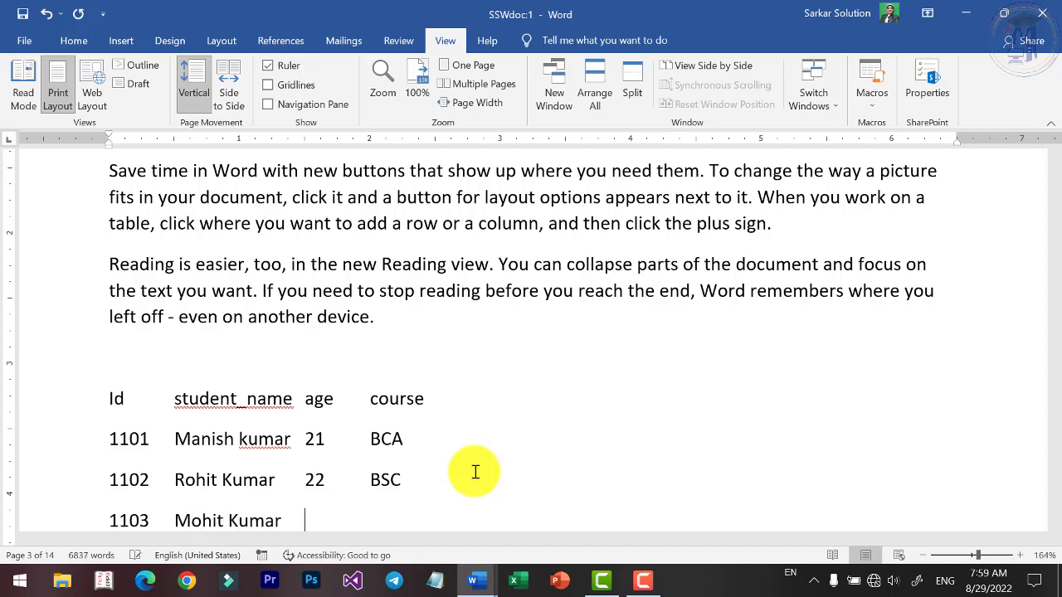
{"action": "type", "text": "23"}
{"action": "key", "text": "Tab"}
{"action": "type", "text": "BCA"}
{"action": "scroll", "coordinate": [315, 373], "scroll_direction": "down", "scroll_amount": 3}
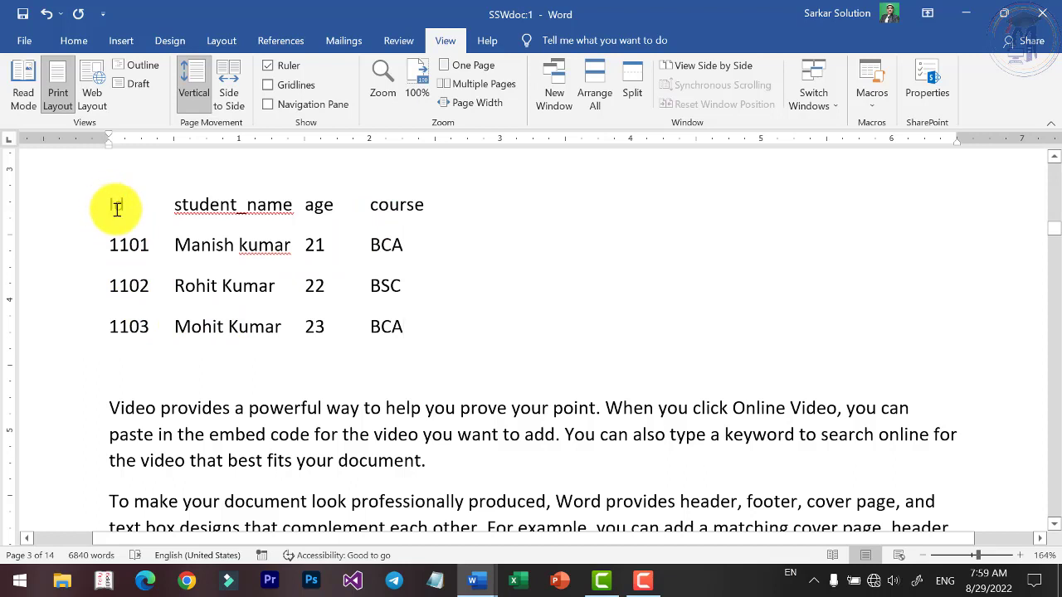
Turn the selected student list into a table with the text-to-table macro, then undo its orange style
{"action": "mouse_move", "coordinate": [111, 206]}
{"action": "left_mouse_down"}
{"action": "mouse_move", "coordinate": [294, 303]}
{"action": "mouse_move", "coordinate": [369, 324]}
{"action": "left_mouse_up"}
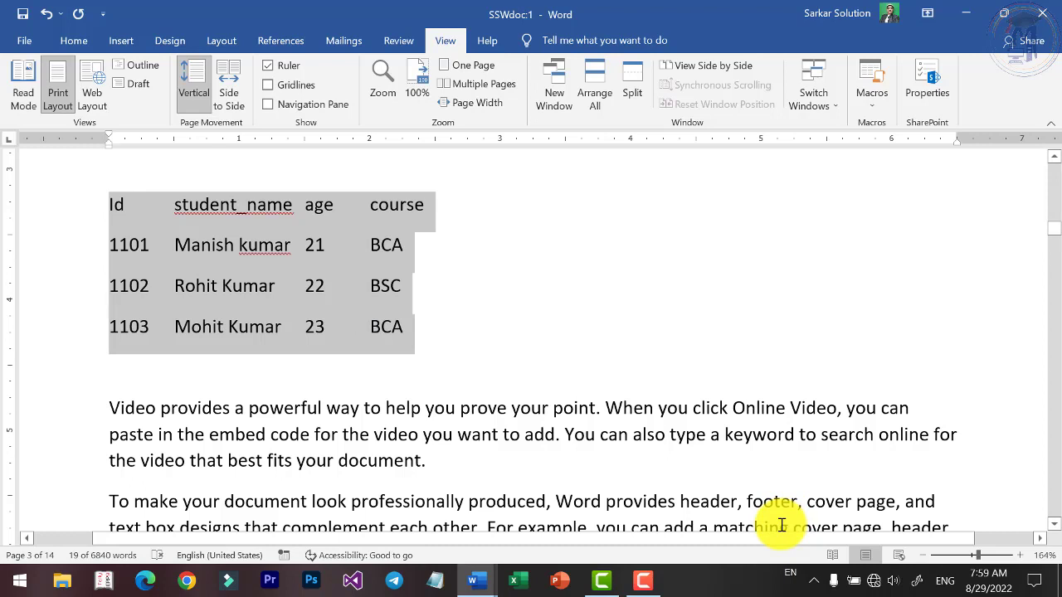
{"action": "key", "text": "ctrl+z"}
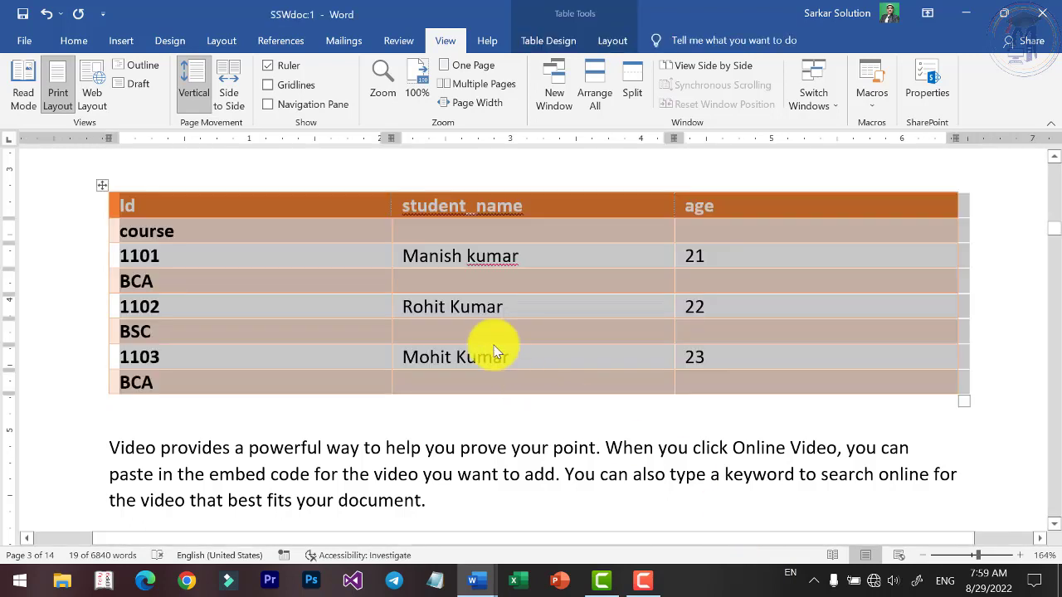
{"action": "left_click", "coordinate": [259, 287]}
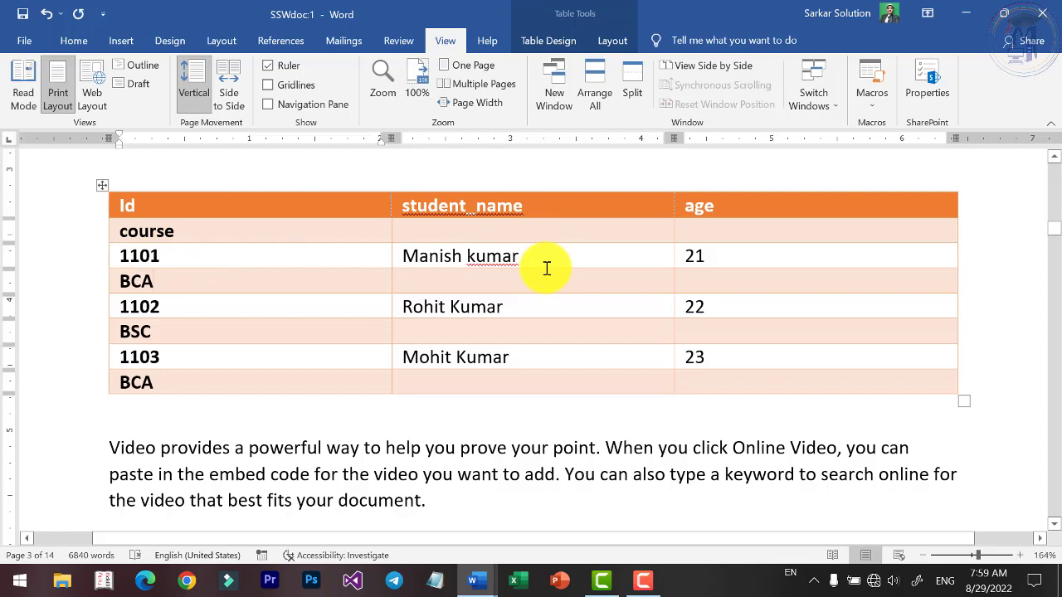
{"action": "key", "text": "ctrl+z"}
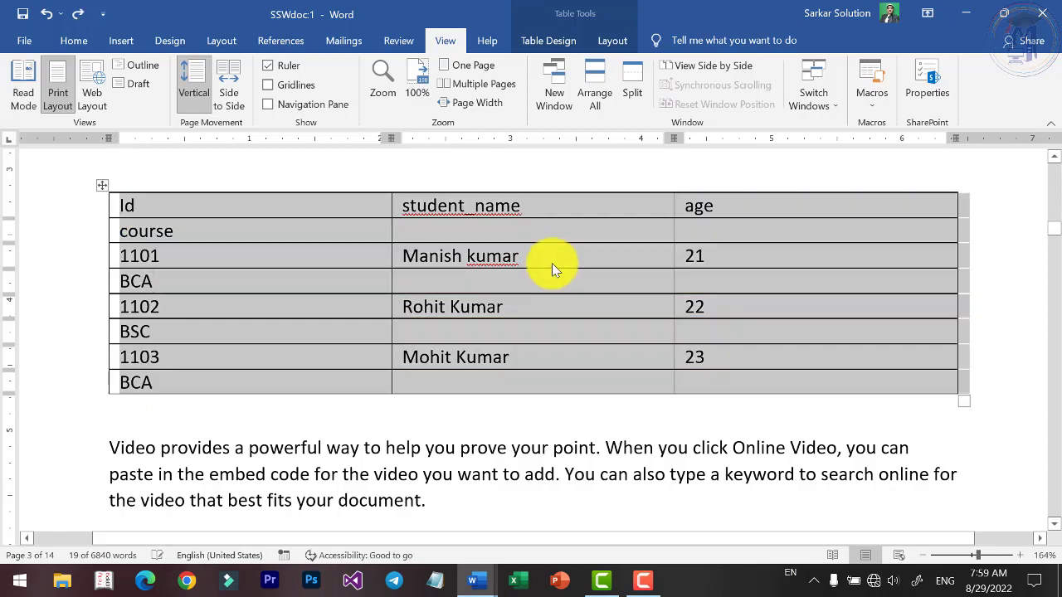
Select the table and convert it back to plain text with the table-to-text macro
{"action": "left_click", "coordinate": [408, 419]}
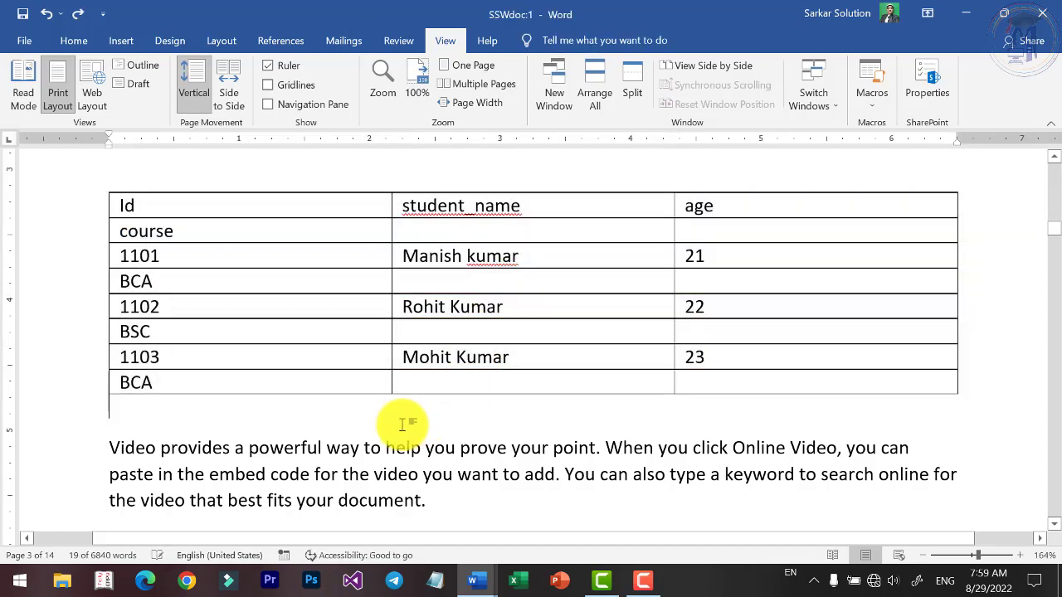
{"action": "left_click", "coordinate": [101, 185]}
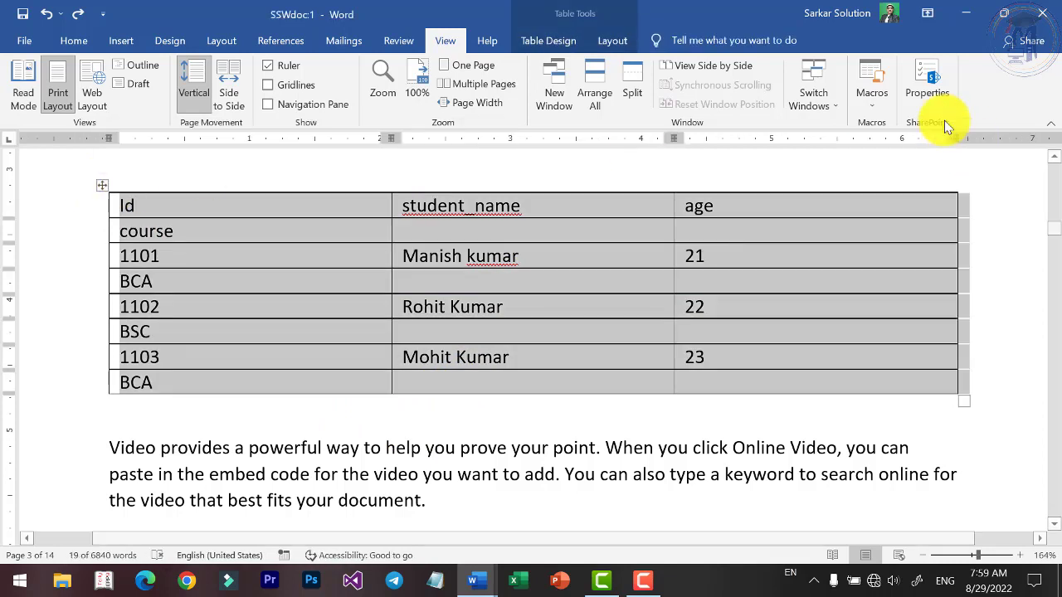
{"action": "key", "text": "ctrl+z"}
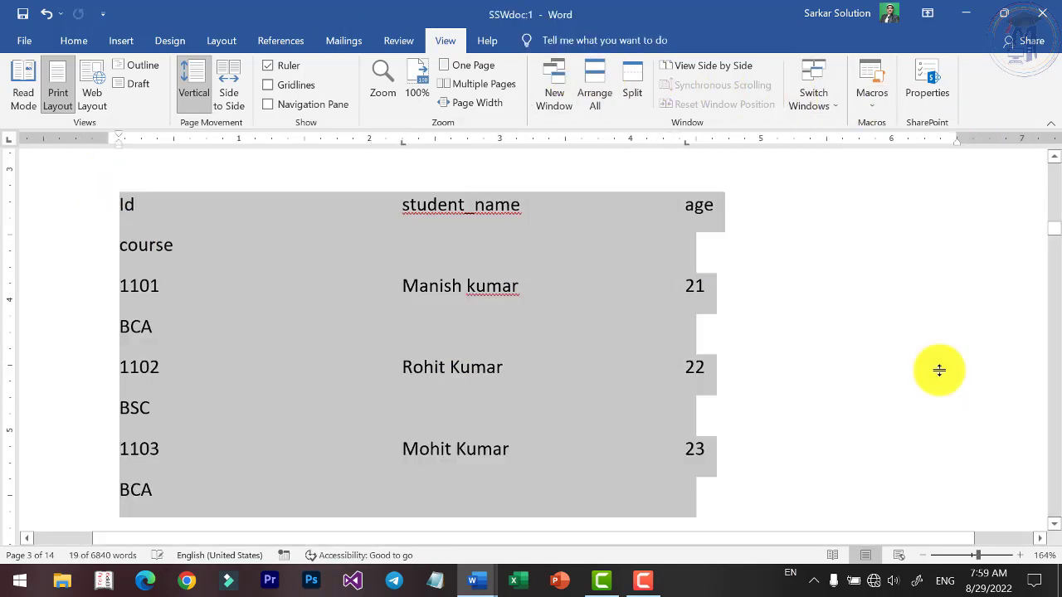
Delete the word 'course' and the BCA, BSC and BCA lines under the student rows, with their empty lines
{"action": "left_click", "coordinate": [511, 292]}
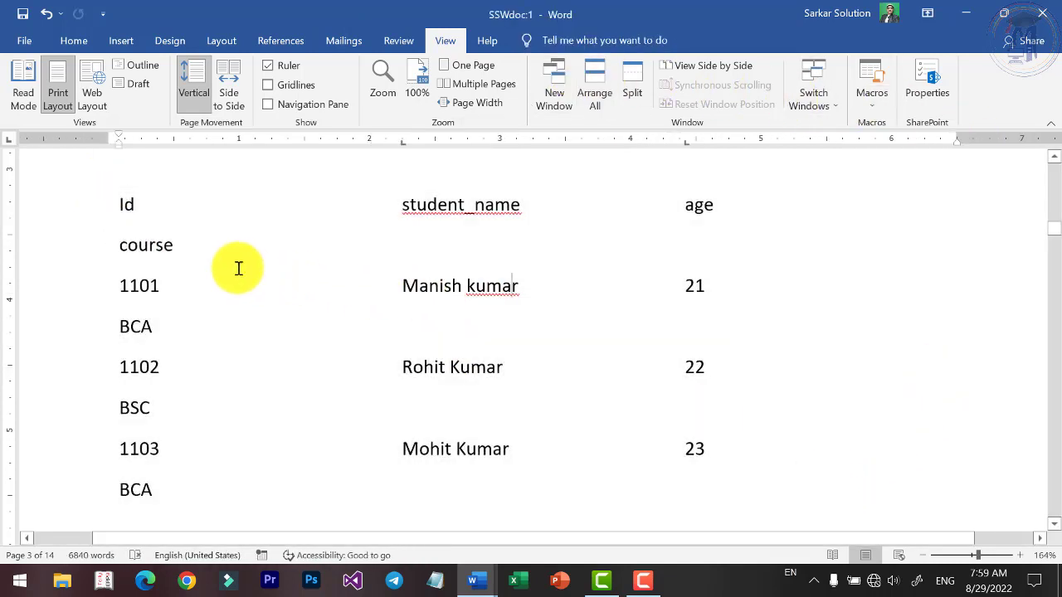
{"action": "double_click", "coordinate": [147, 246]}
{"action": "key", "text": "Delete"}
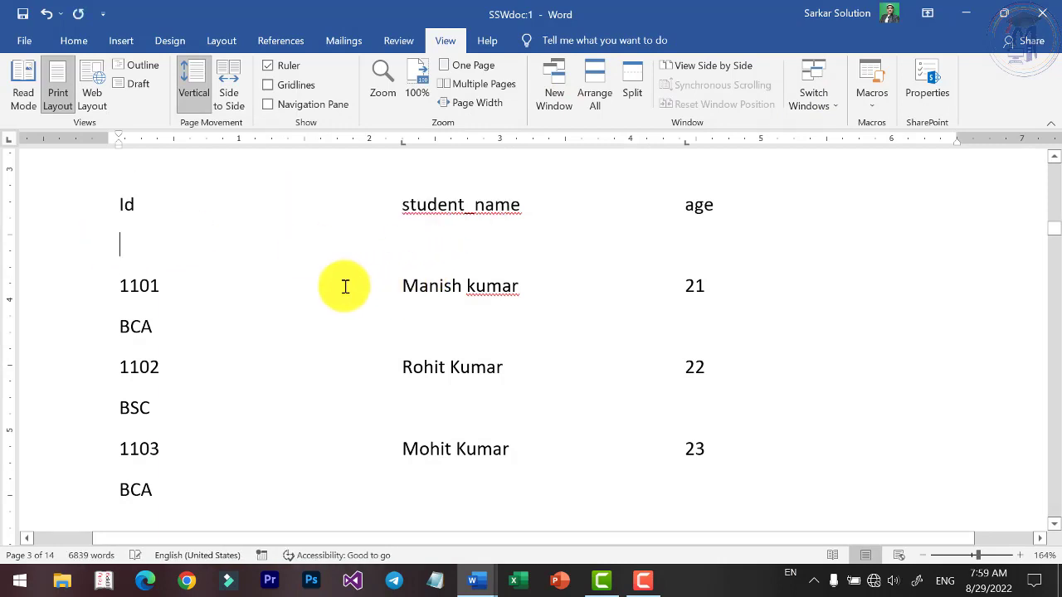
{"action": "key", "text": "BackSpace"}
{"action": "double_click", "coordinate": [76, 283]}
{"action": "key", "text": "Delete"}
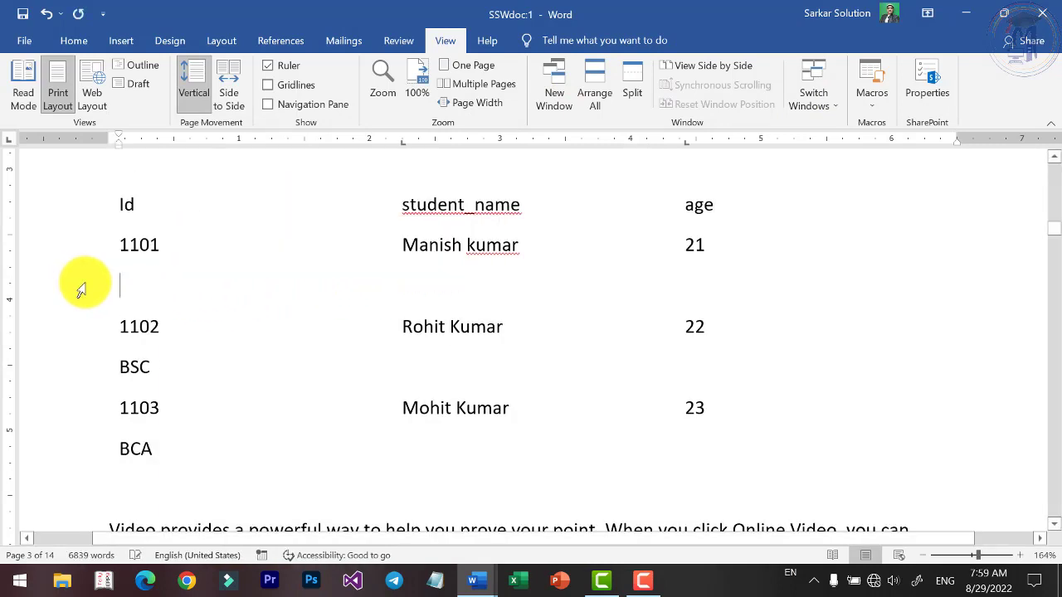
{"action": "key", "text": "BackSpace"}
{"action": "double_click", "coordinate": [112, 321]}
{"action": "key", "text": "Delete"}
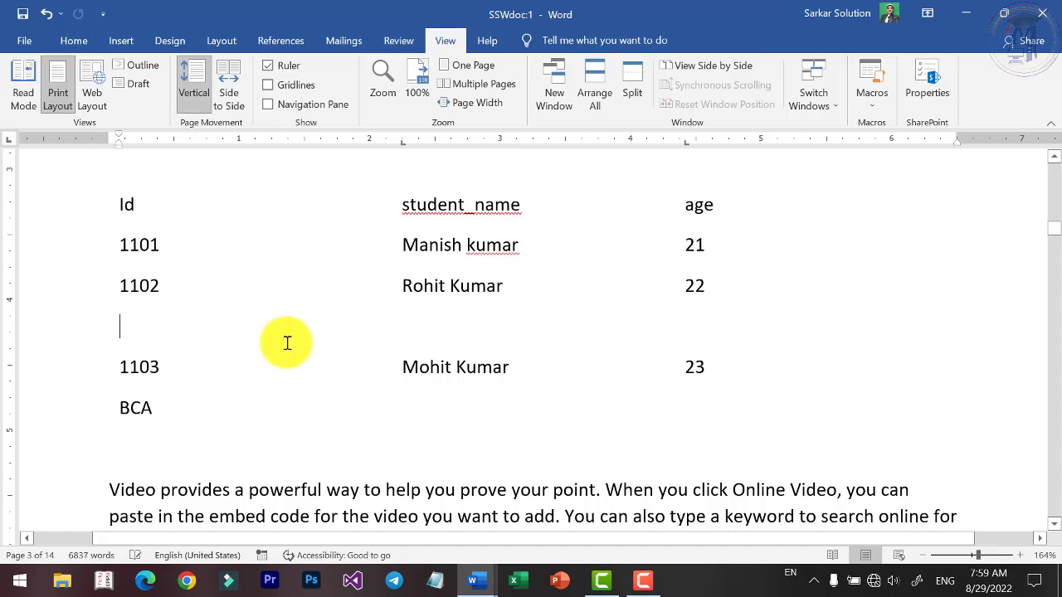
{"action": "key", "text": "BackSpace"}
{"action": "double_click", "coordinate": [107, 361]}
{"action": "key", "text": "Delete"}
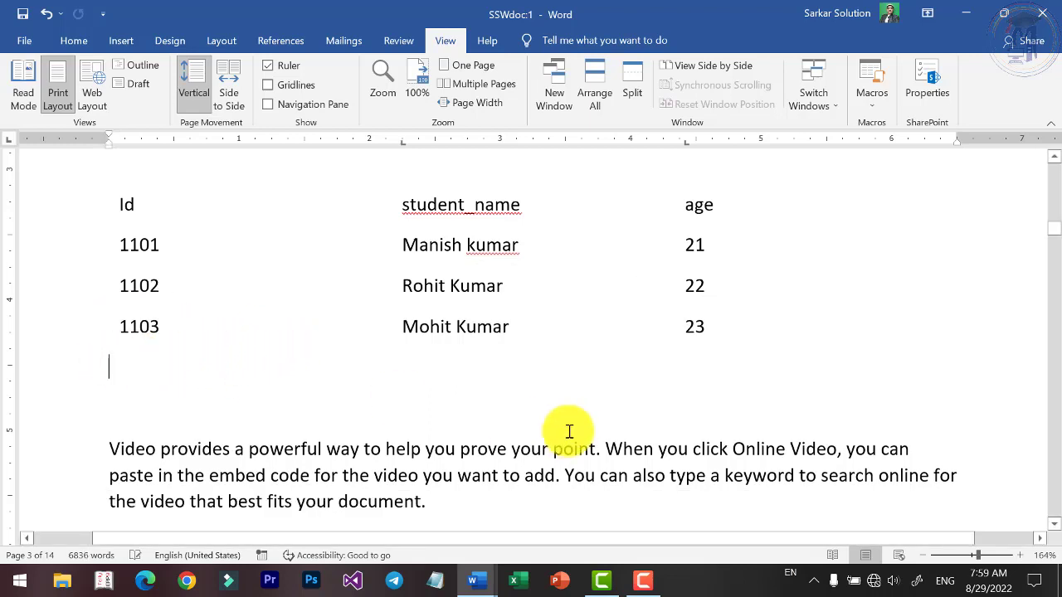
{"action": "key", "text": "BackSpace"}
Select the whole tab-separated student list from Id through the last age 23
{"action": "left_click_drag", "start_coordinate": [124, 207], "coordinate": [735, 321]}
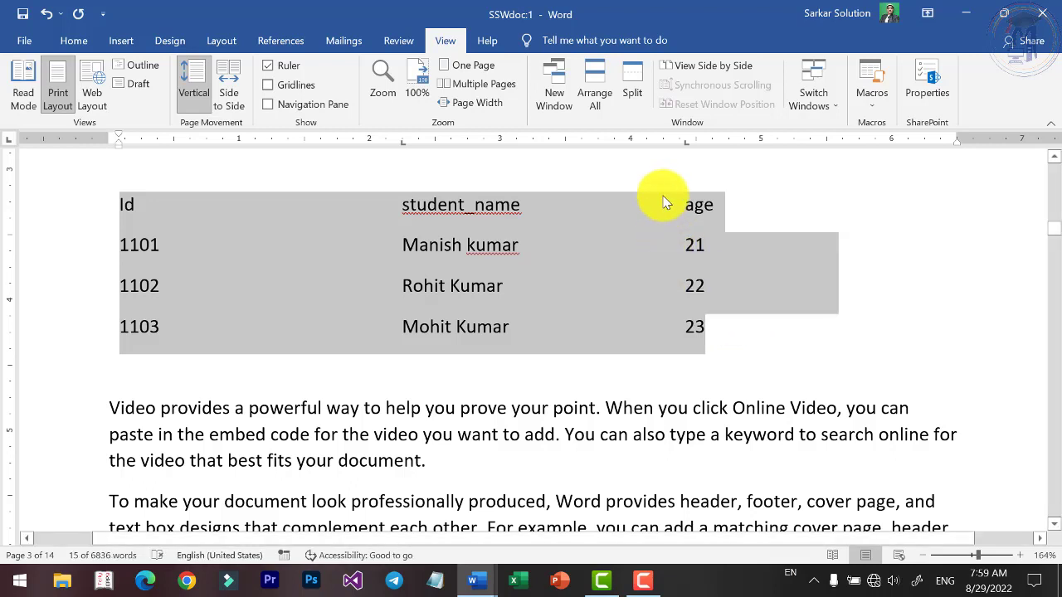
{"action": "left_click", "coordinate": [734, 247]}
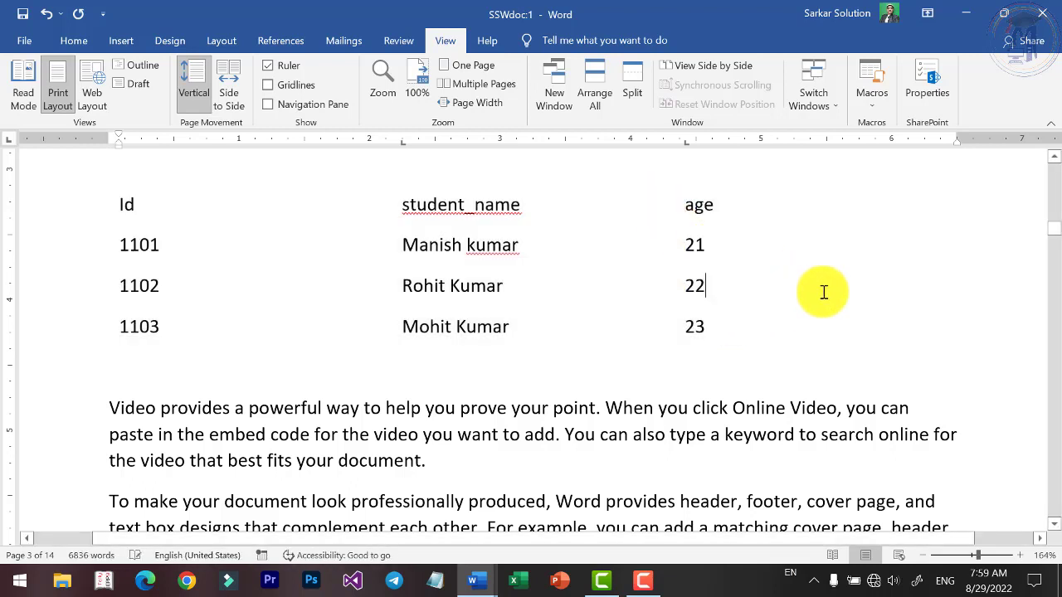
{"action": "left_click_drag", "start_coordinate": [754, 311], "coordinate": [466, 240]}
{"action": "left_click", "coordinate": [213, 206]}
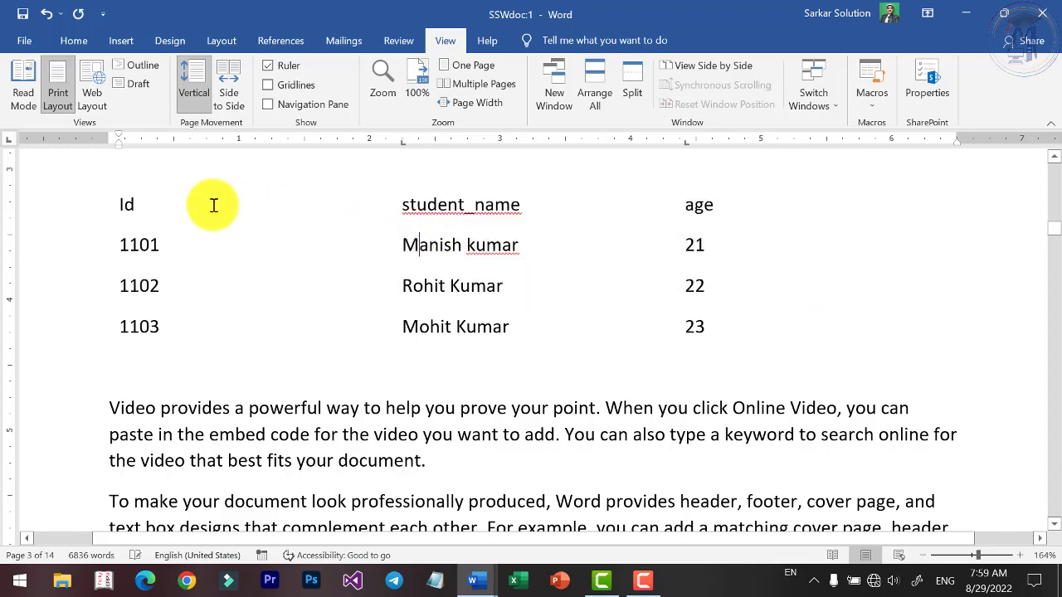
{"action": "mouse_move", "coordinate": [122, 204]}
{"action": "left_mouse_down"}
{"action": "mouse_move", "coordinate": [637, 334]}
{"action": "mouse_move", "coordinate": [732, 343]}
{"action": "left_mouse_up"}
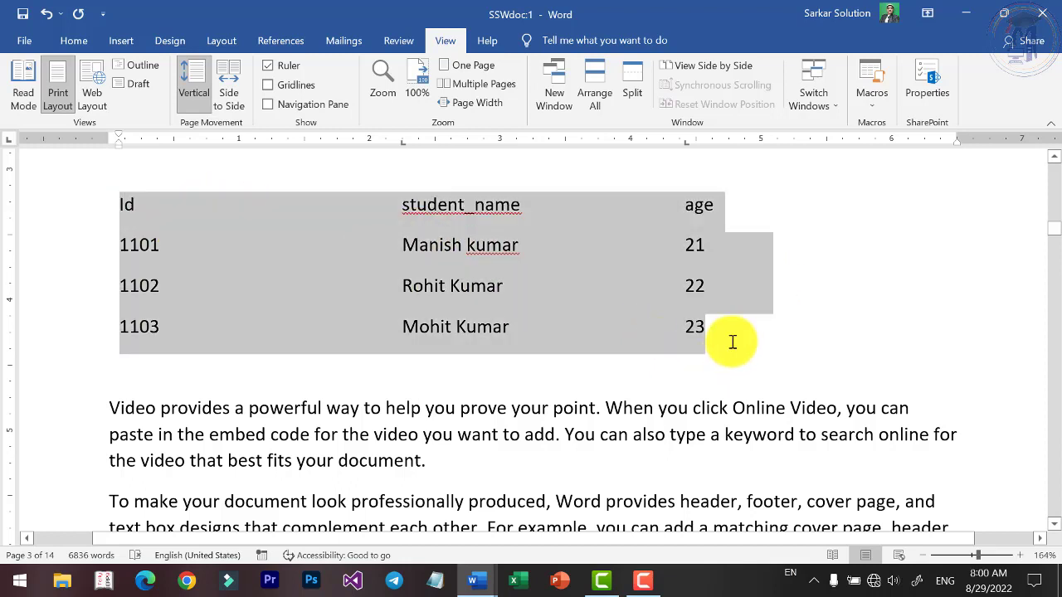
{"action": "left_click", "coordinate": [733, 249]}
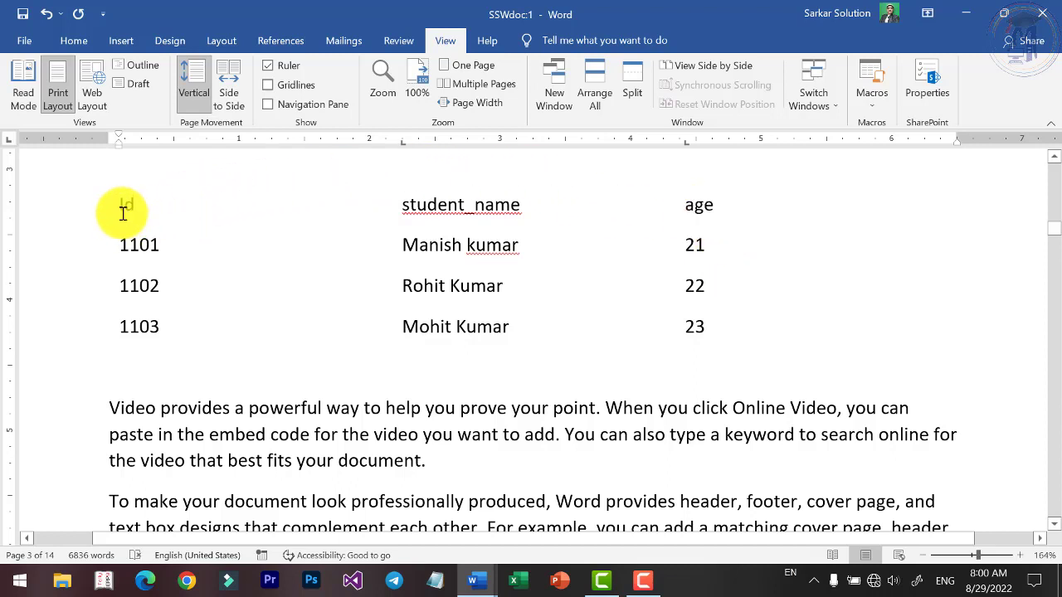
{"action": "left_click_drag", "start_coordinate": [124, 213], "coordinate": [719, 327]}
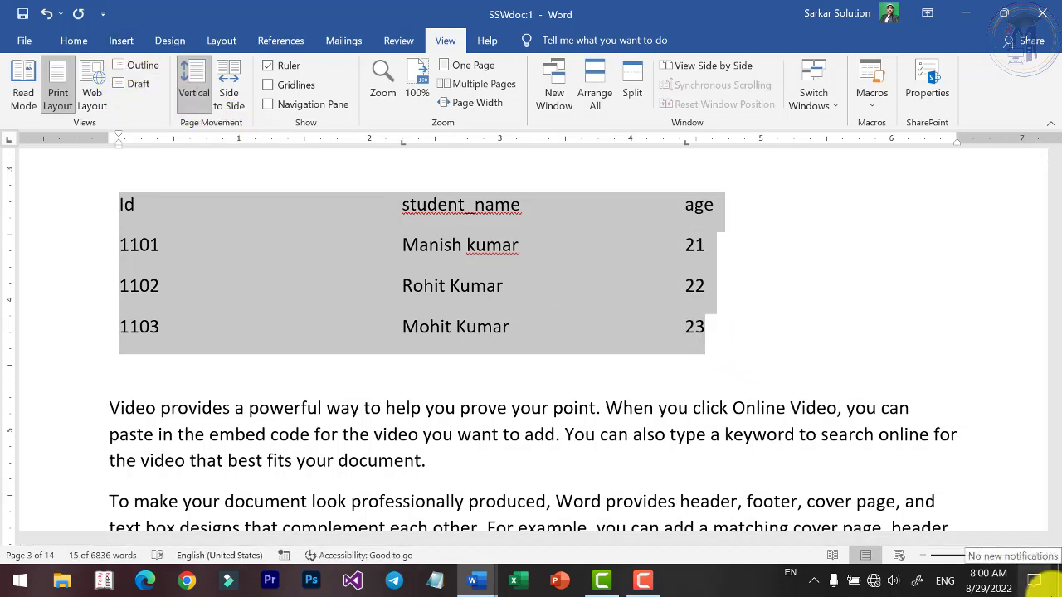
Toggle the Id/student_name/age list with undo and redo, ending on the three-column table with an orange header
{"action": "key", "text": "ctrl+z"}
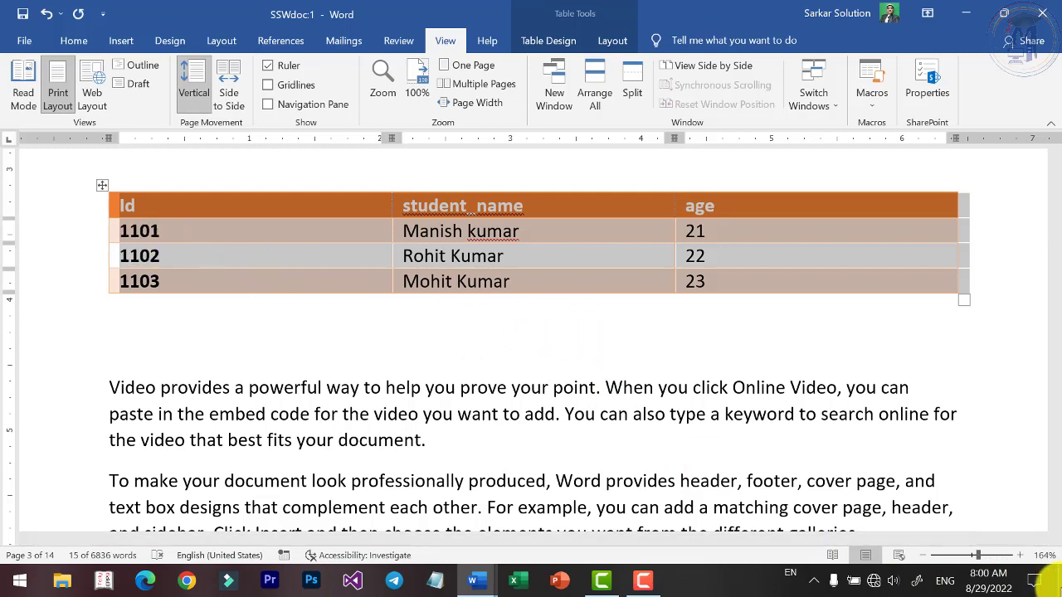
{"action": "key", "text": "ctrl+y"}
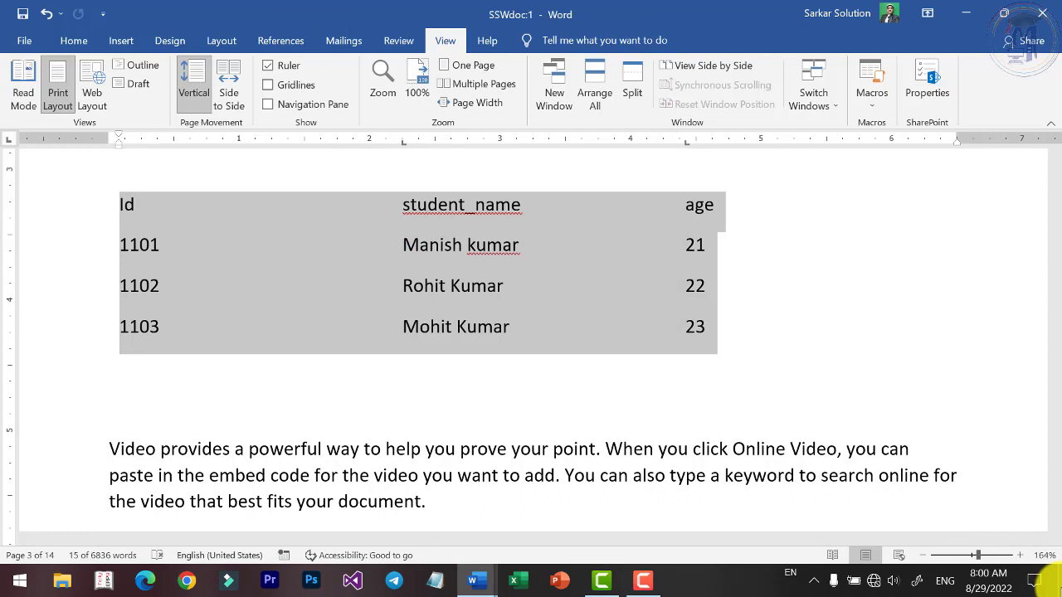
{"action": "key", "text": "ctrl+z"}
{"action": "key", "text": "ctrl+y"}
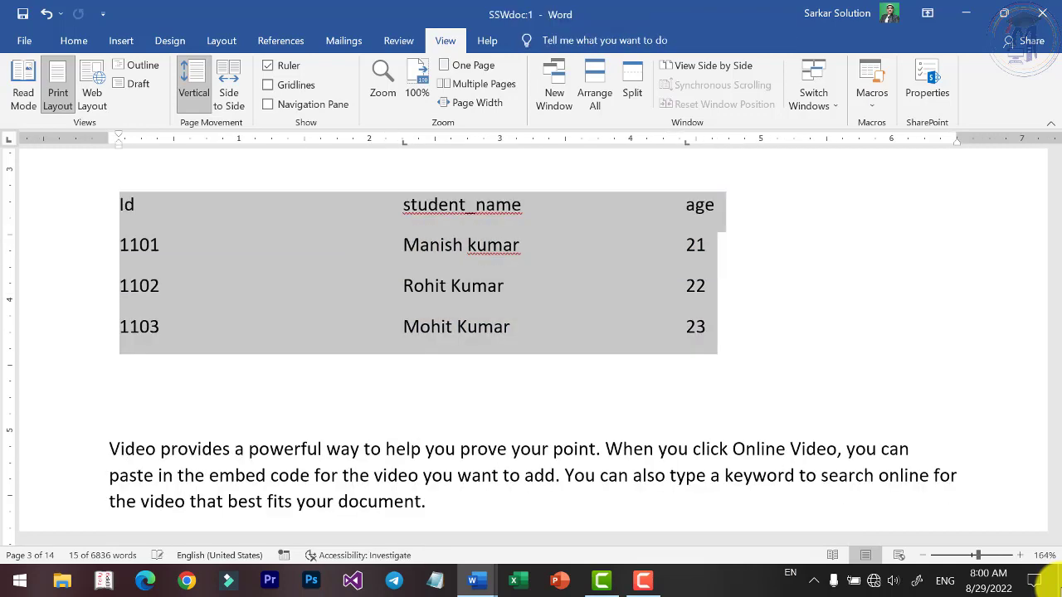
{"action": "key", "text": "ctrl+z"}
{"action": "key", "text": "ctrl+y"}
{"action": "key", "text": "ctrl+y"}
{"action": "key", "text": "ctrl+z"}
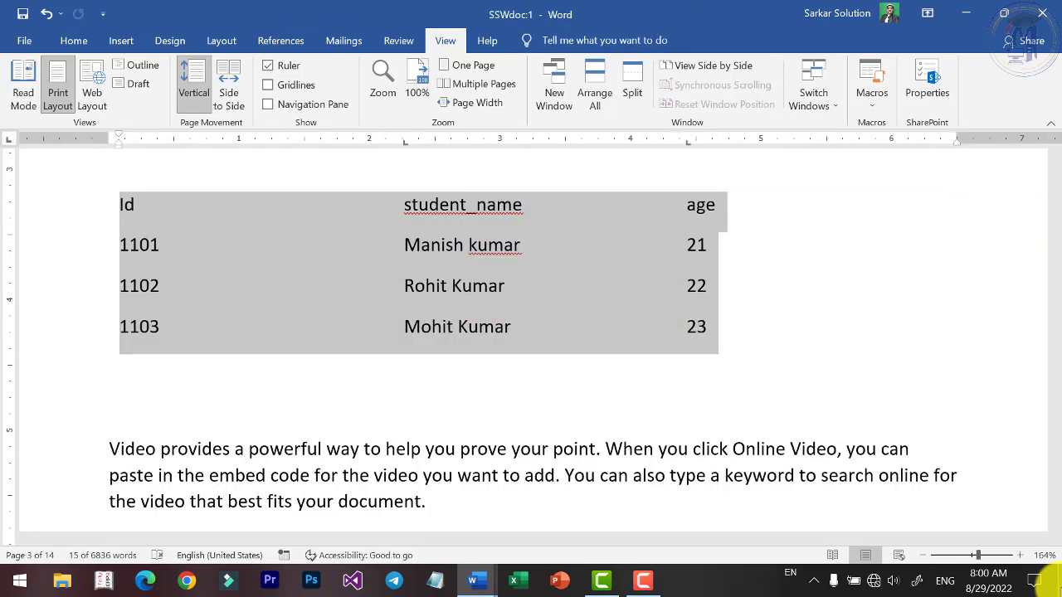
{"action": "key", "text": "ctrl+y"}
{"action": "key", "text": "ctrl+z"}
{"action": "key", "text": "ctrl+y"}
{"action": "key", "text": "ctrl+z"}
{"action": "key", "text": "ctrl+y"}
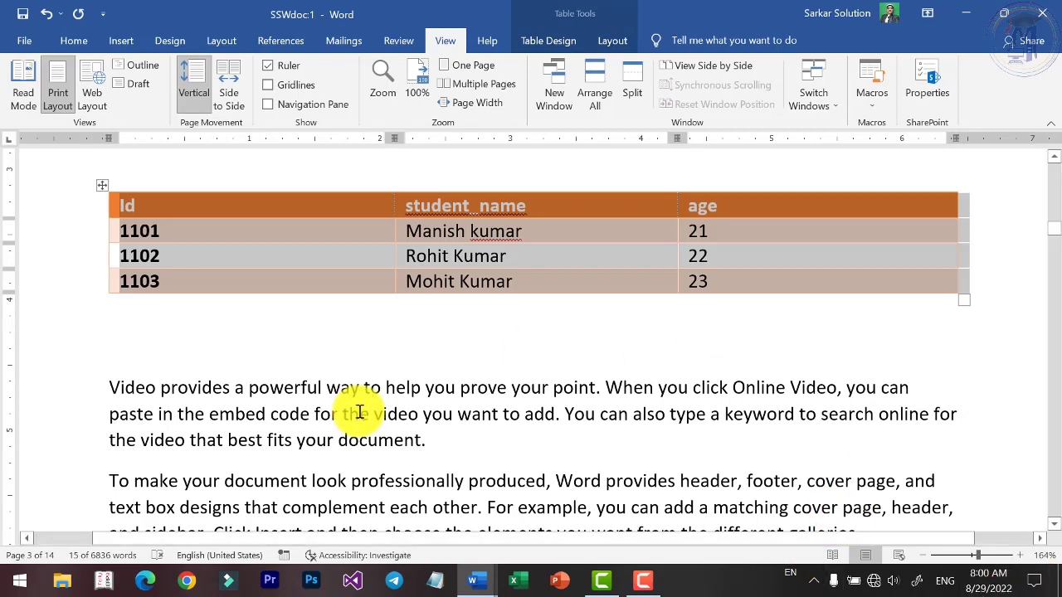
Add a blank line after the paragraph ending 'the new theme.', before the Save time paragraph
{"action": "left_click", "coordinate": [865, 100]}
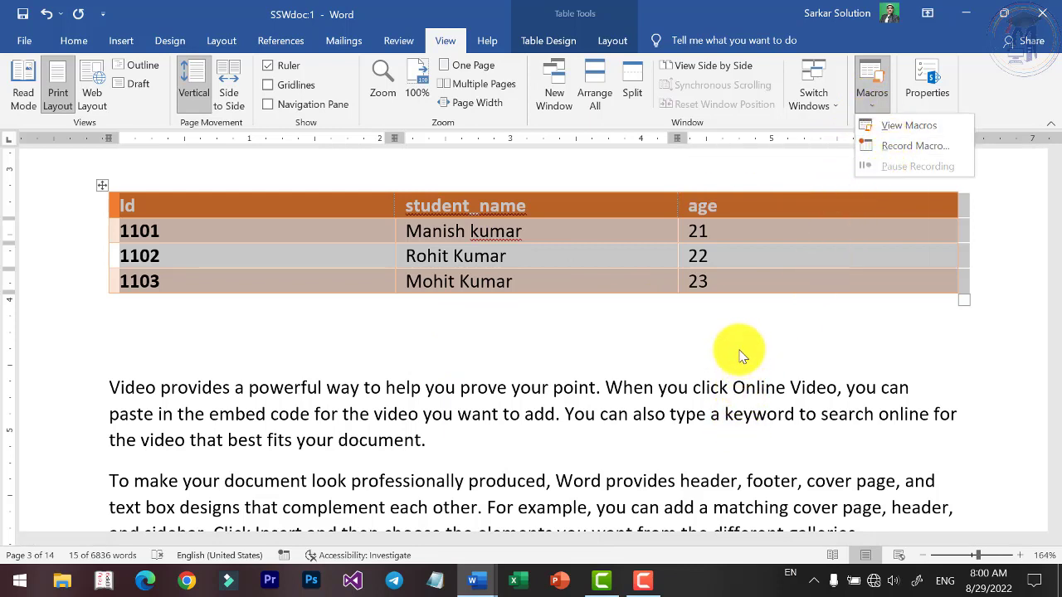
{"action": "scroll", "coordinate": [525, 433], "scroll_direction": "down", "scroll_amount": 2}
{"action": "scroll", "coordinate": [520, 419], "scroll_direction": "down", "scroll_amount": 4}
{"action": "scroll", "coordinate": [521, 415], "scroll_direction": "up", "scroll_amount": 2}
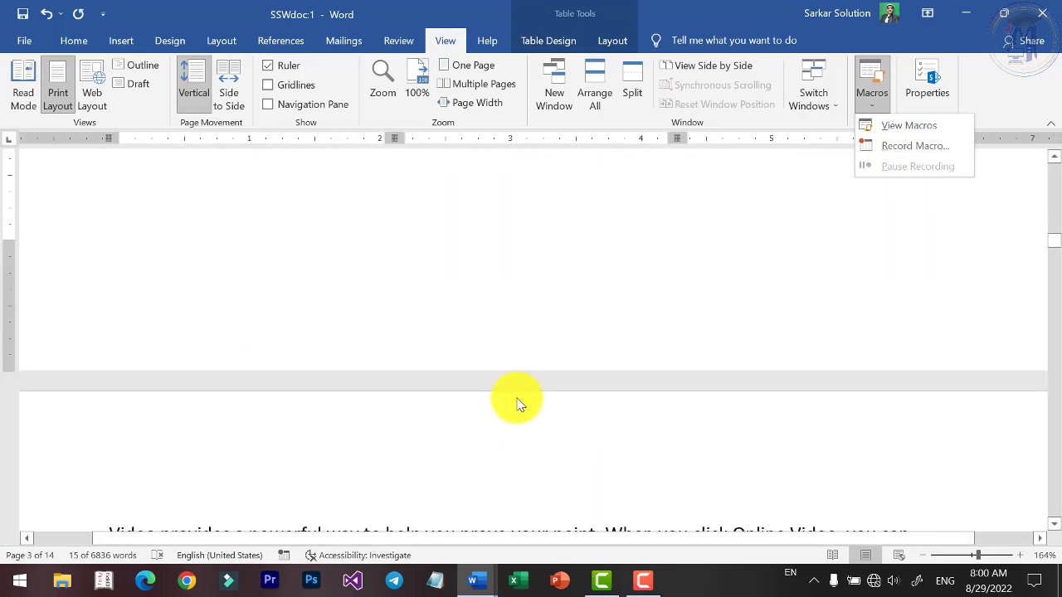
{"action": "left_click", "coordinate": [556, 365]}
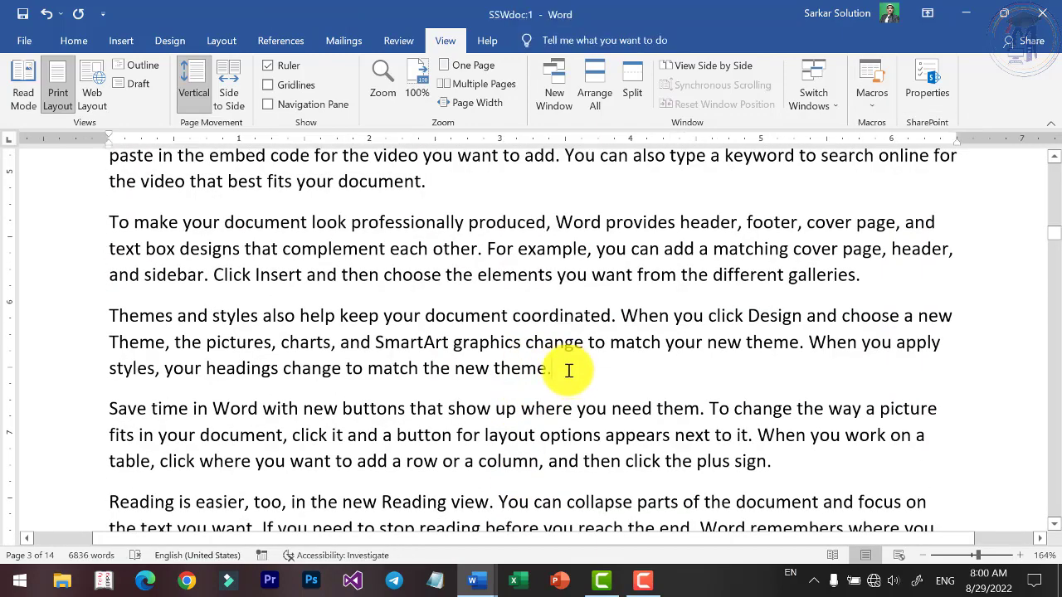
{"action": "key", "text": "Return"}
{"action": "key", "text": "Return"}
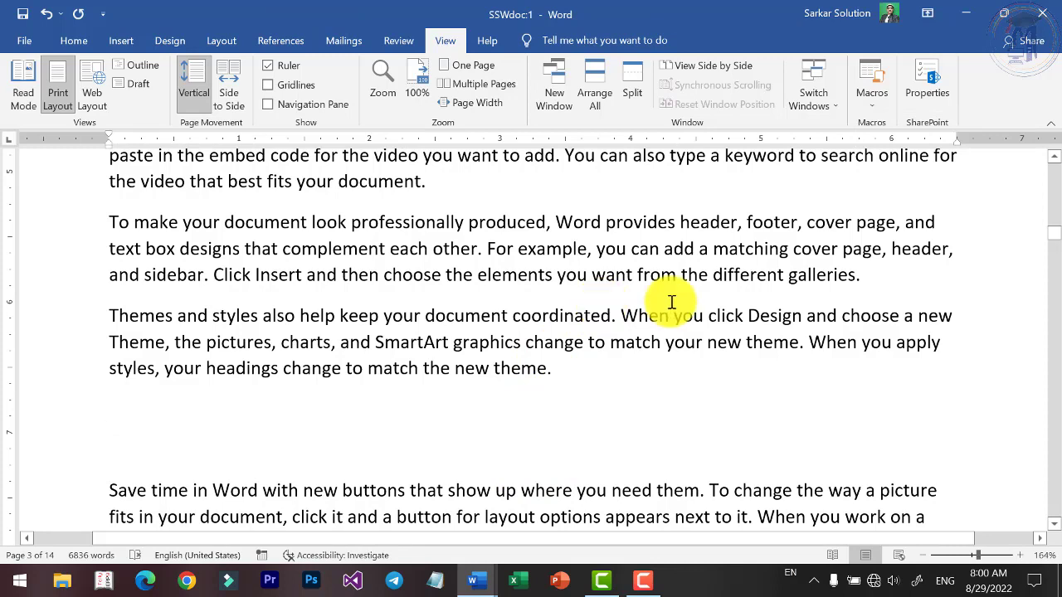
Start recording a new macro with the keyboard shortcut Ctrl+7
{"action": "left_click", "coordinate": [878, 98]}
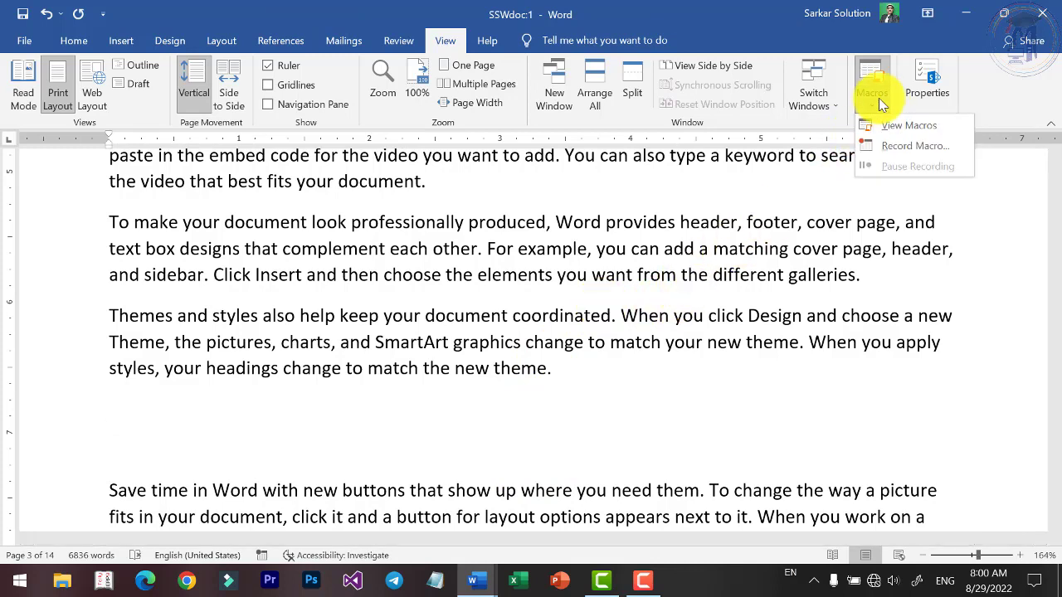
{"action": "left_click", "coordinate": [895, 145]}
{"action": "left_click", "coordinate": [621, 234]}
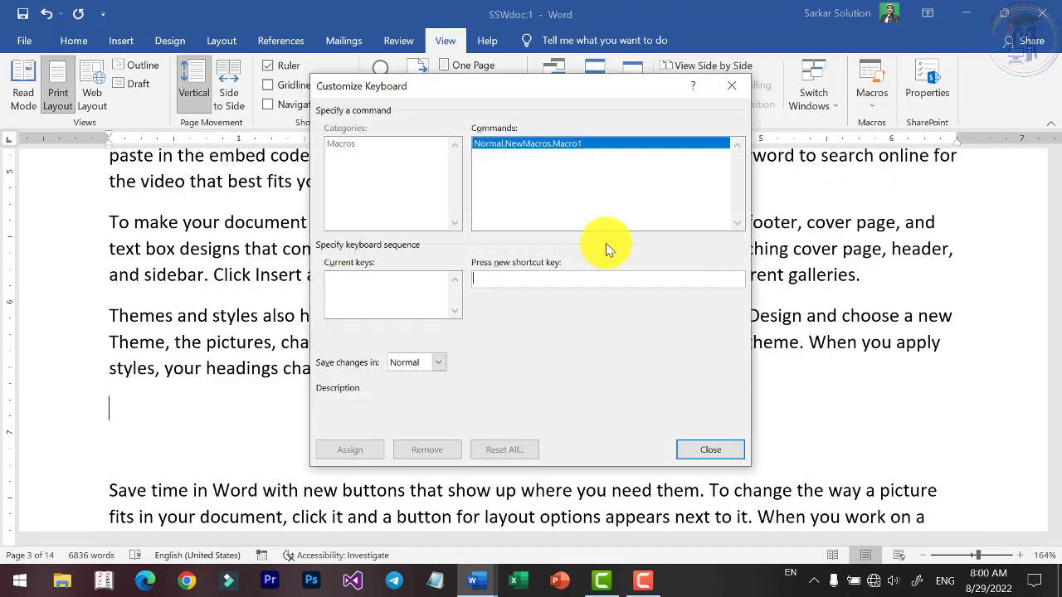
{"action": "key", "text": "ctrl+7"}
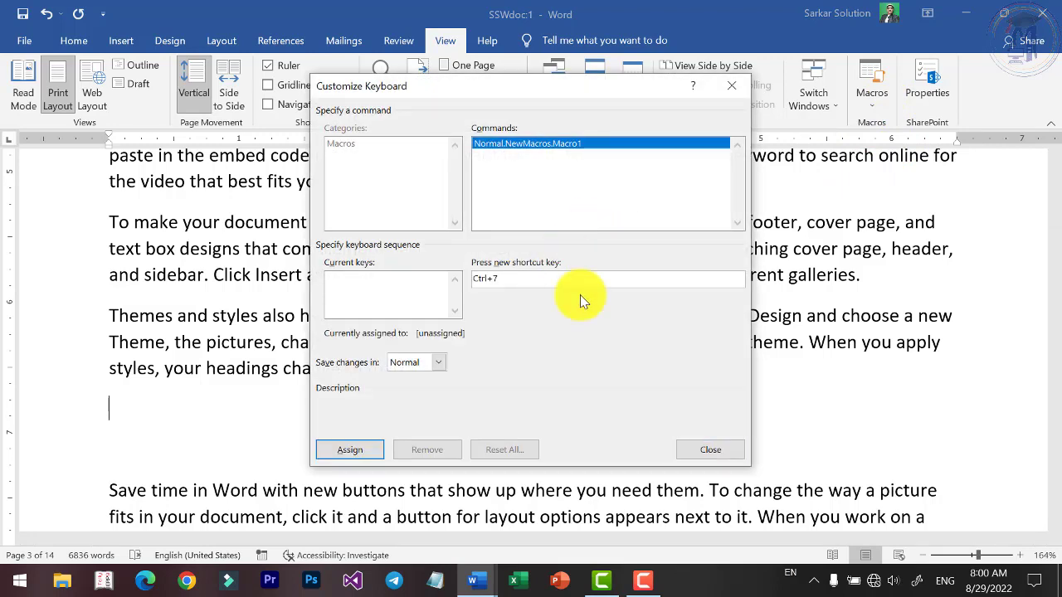
{"action": "left_click", "coordinate": [348, 448]}
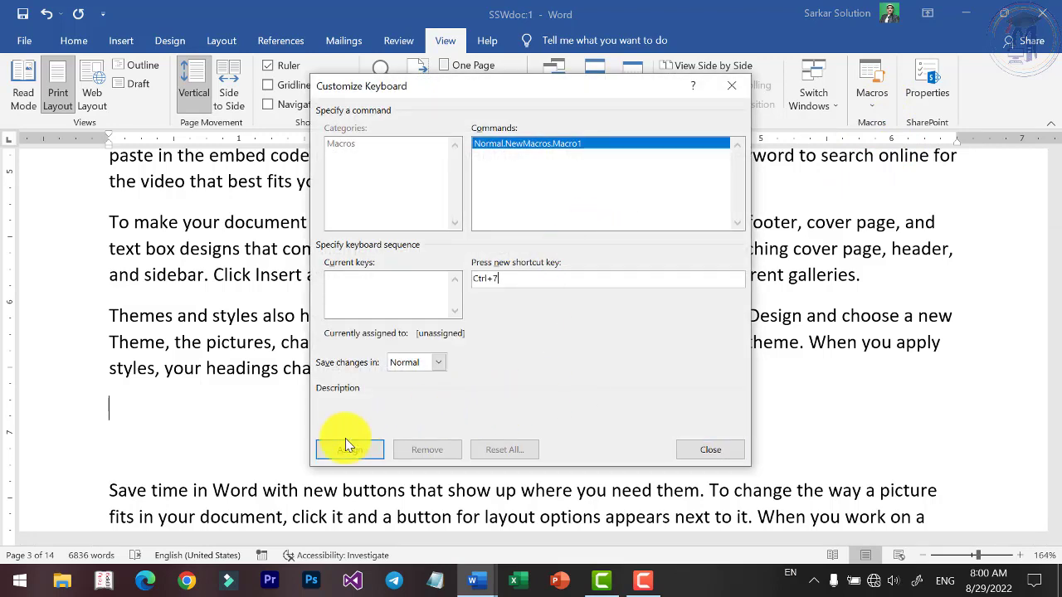
{"action": "left_click", "coordinate": [701, 449]}
Type SSW Education, Courses, DCA and PGDCA on separate lines, then begin BCA
{"action": "type", "text": "SSW "}
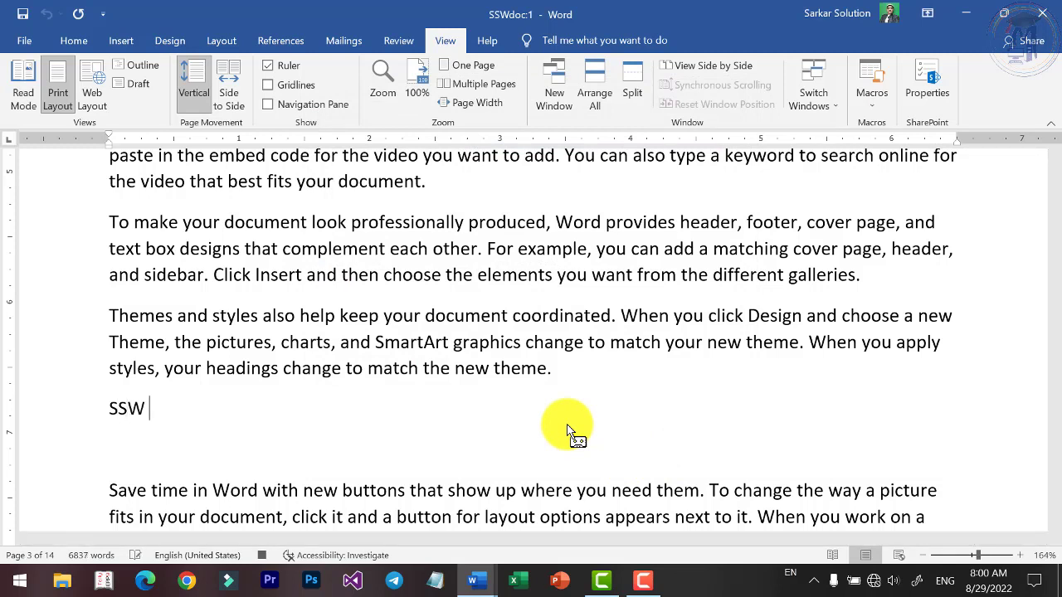
{"action": "type", "text": "Educatio"}
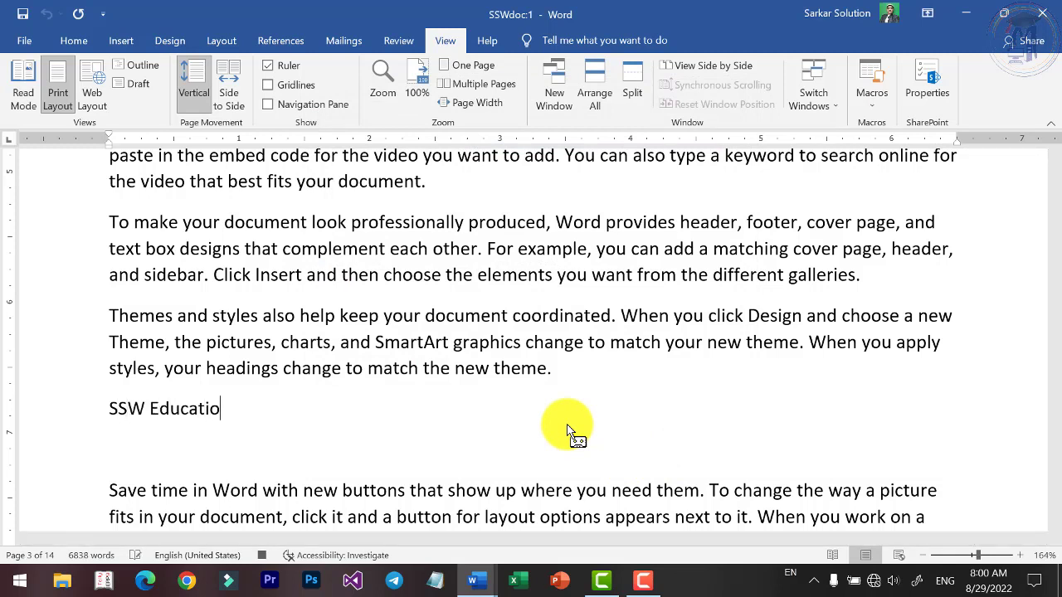
{"action": "type", "text": "n"}
{"action": "key", "text": "Return"}
{"action": "type", "text": "Courses"}
{"action": "key", "text": "Return"}
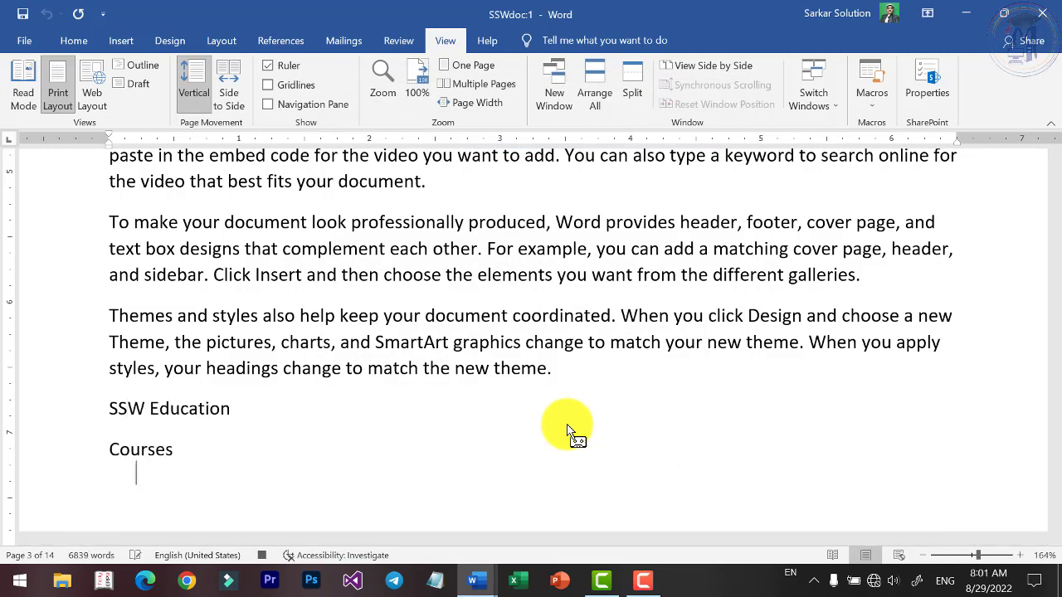
{"action": "type", "text": "D"}
{"action": "key", "text": "BackSpace"}
{"action": "key", "text": "BackSpace"}
{"action": "type", "text": "DCA"}
{"action": "key", "text": "Return"}
{"action": "type", "text": "PGDCA"}
{"action": "key", "text": "Return"}
{"action": "type", "text": "BCA"}
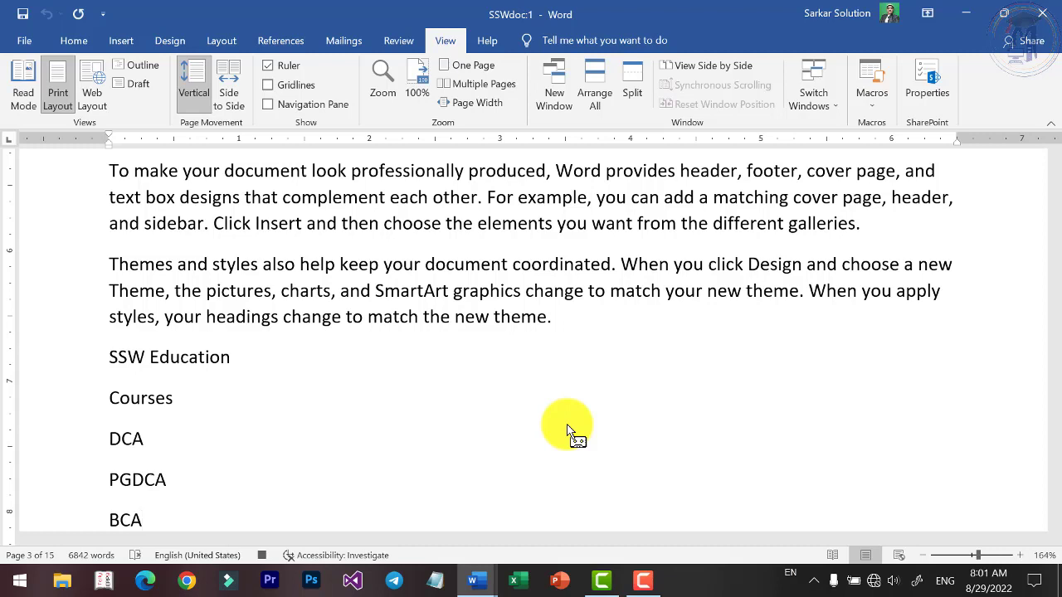
Stop the macro recording
{"action": "scroll", "coordinate": [567, 429], "scroll_direction": "down", "scroll_amount": 1}
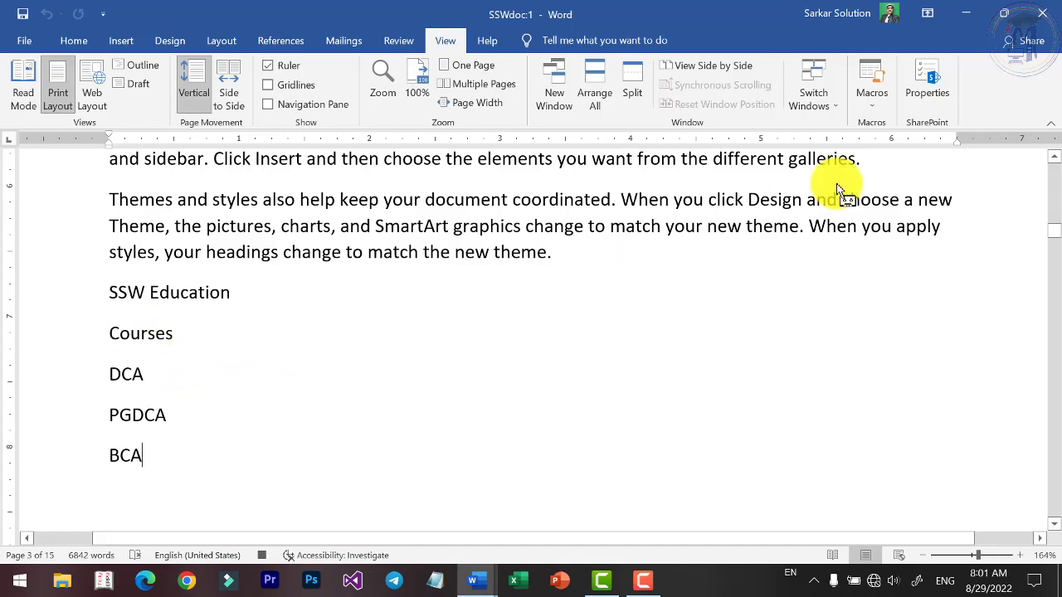
{"action": "left_click", "coordinate": [871, 98]}
{"action": "left_click", "coordinate": [912, 146]}
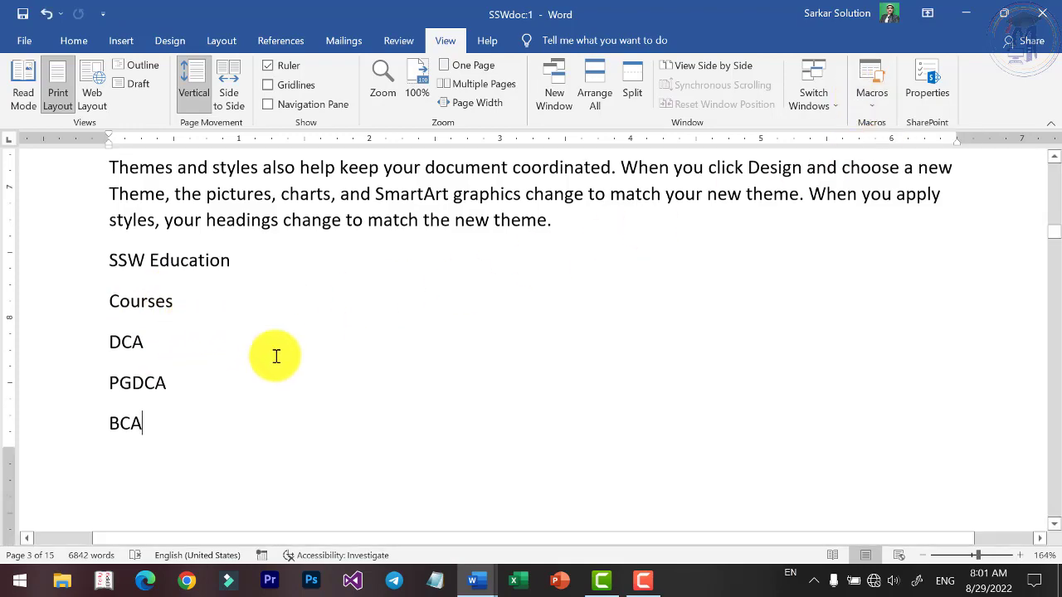
Add a blank line after the Reading view paragraph and run the new macro there to insert the course lines
{"action": "scroll", "coordinate": [275, 356], "scroll_direction": "down", "scroll_amount": 10}
{"action": "scroll", "coordinate": [373, 314], "scroll_direction": "up", "scroll_amount": 3}
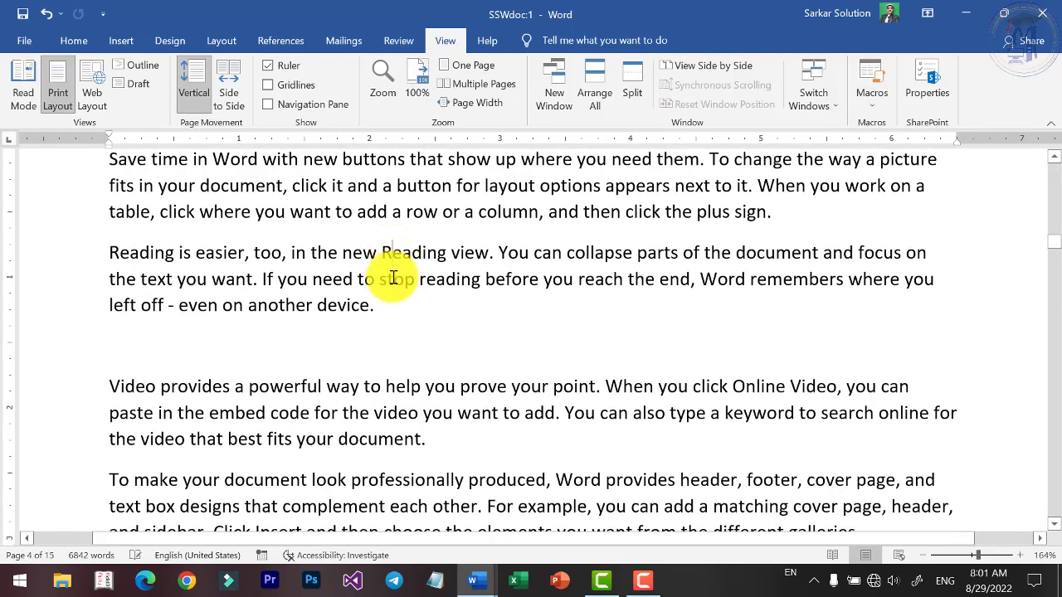
{"action": "key", "text": "Return"}
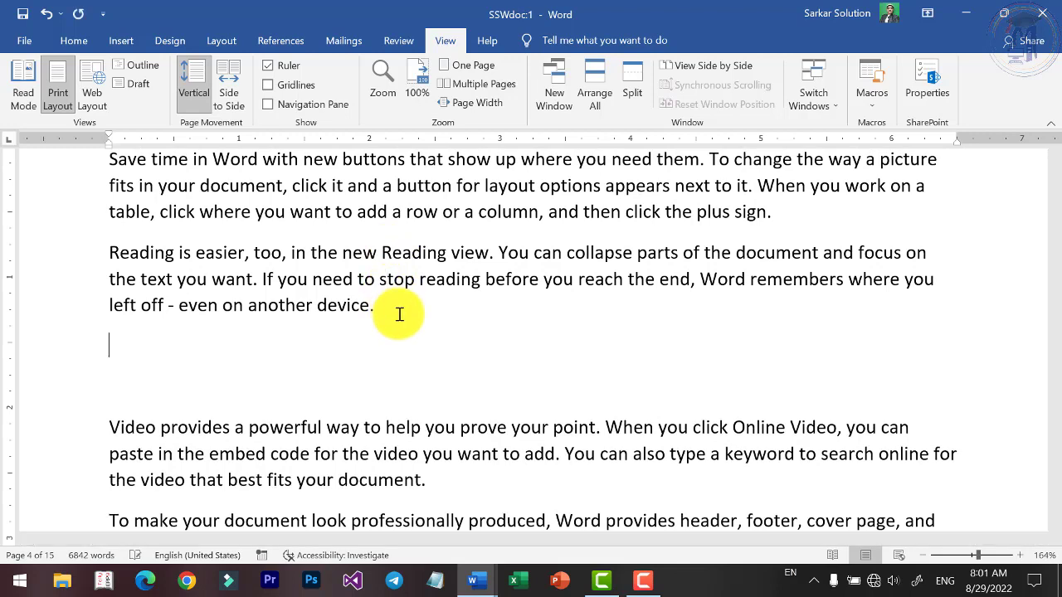
{"action": "key", "text": "ctrl+shift+m"}
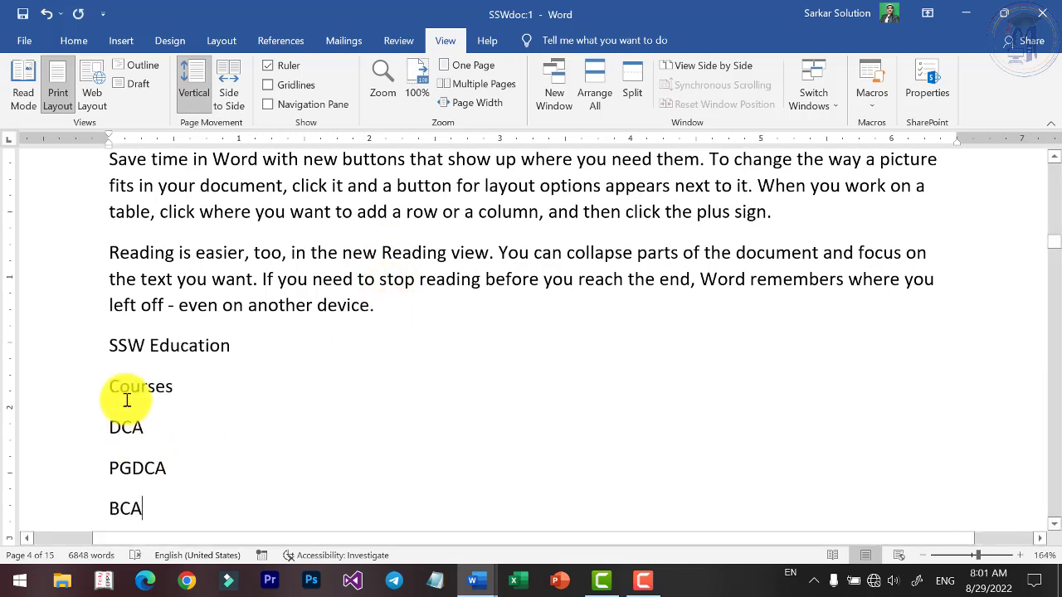
{"action": "scroll", "coordinate": [142, 431], "scroll_direction": "down", "scroll_amount": 3}
{"action": "scroll", "coordinate": [150, 422], "scroll_direction": "up", "scroll_amount": 2}
{"action": "scroll", "coordinate": [158, 420], "scroll_direction": "up", "scroll_amount": 1}
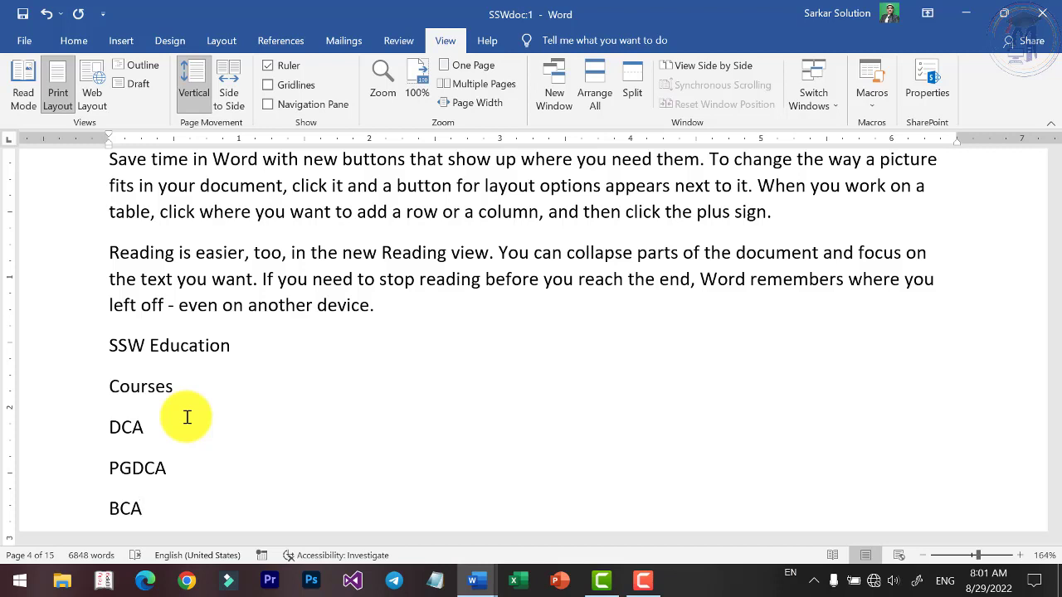
Delete Macro1, Macrotabletotext and macrotexttotable, then bring up the document's Info page
{"action": "left_click", "coordinate": [872, 96]}
{"action": "left_click", "coordinate": [465, 421]}
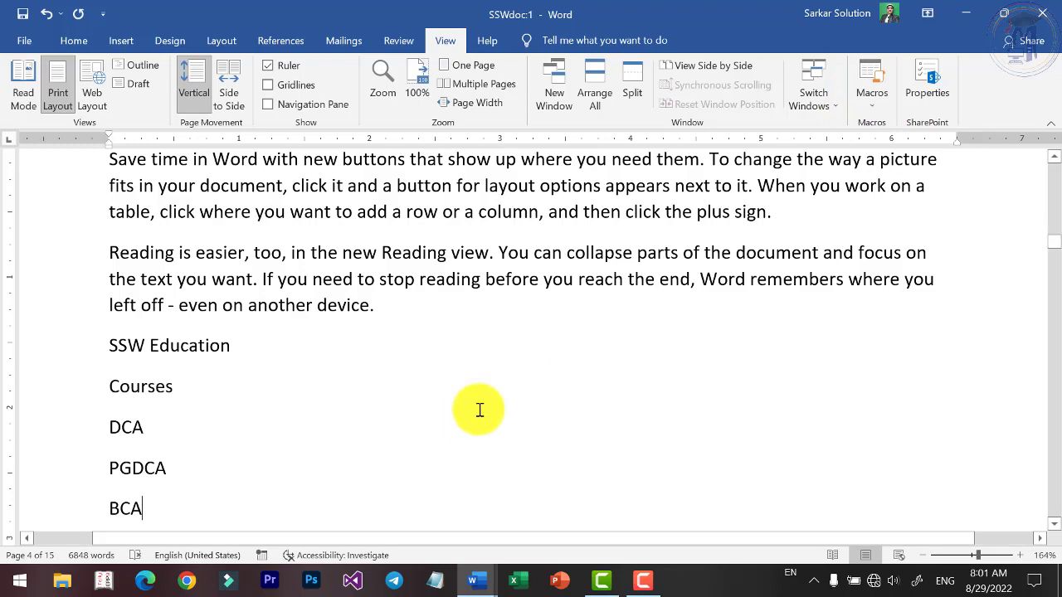
{"action": "left_click", "coordinate": [861, 108]}
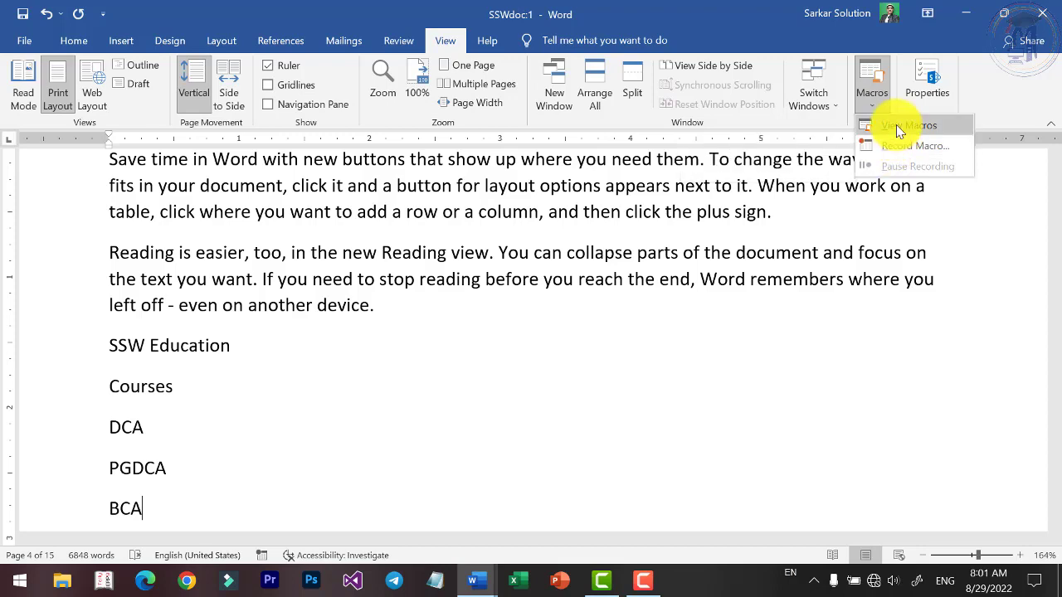
{"action": "left_click", "coordinate": [896, 125]}
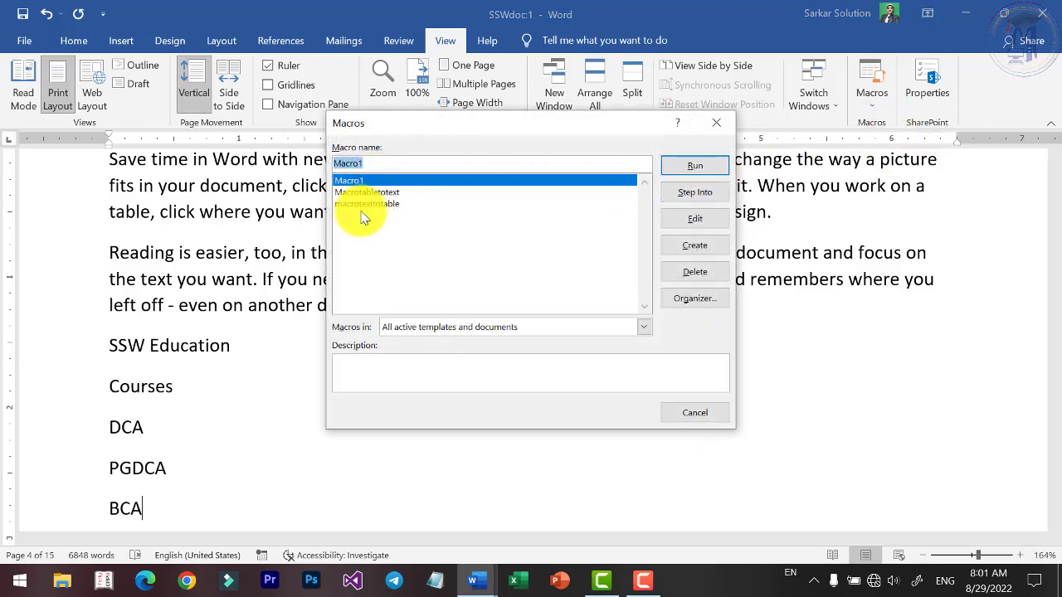
{"action": "left_click", "coordinate": [689, 272]}
{"action": "left_click", "coordinate": [506, 336]}
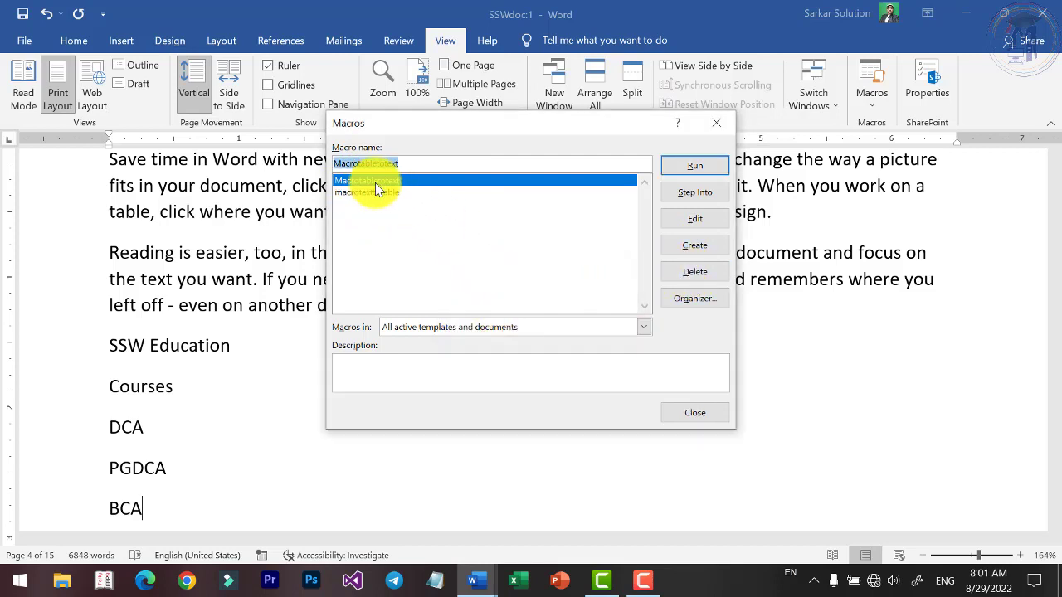
{"action": "left_click", "coordinate": [693, 272]}
{"action": "left_click", "coordinate": [510, 336]}
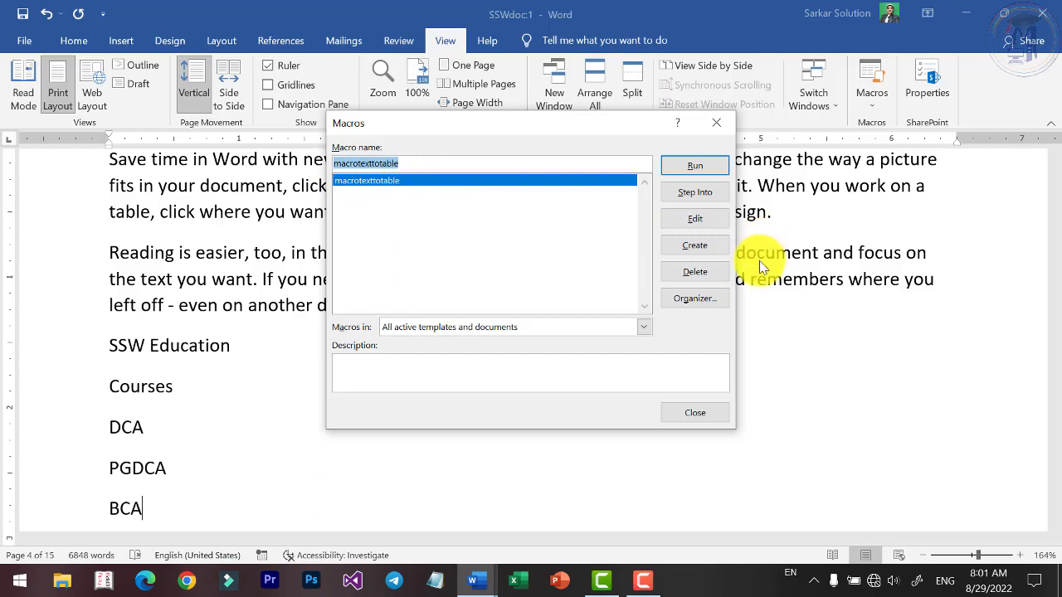
{"action": "left_click", "coordinate": [695, 274]}
{"action": "left_click", "coordinate": [506, 336]}
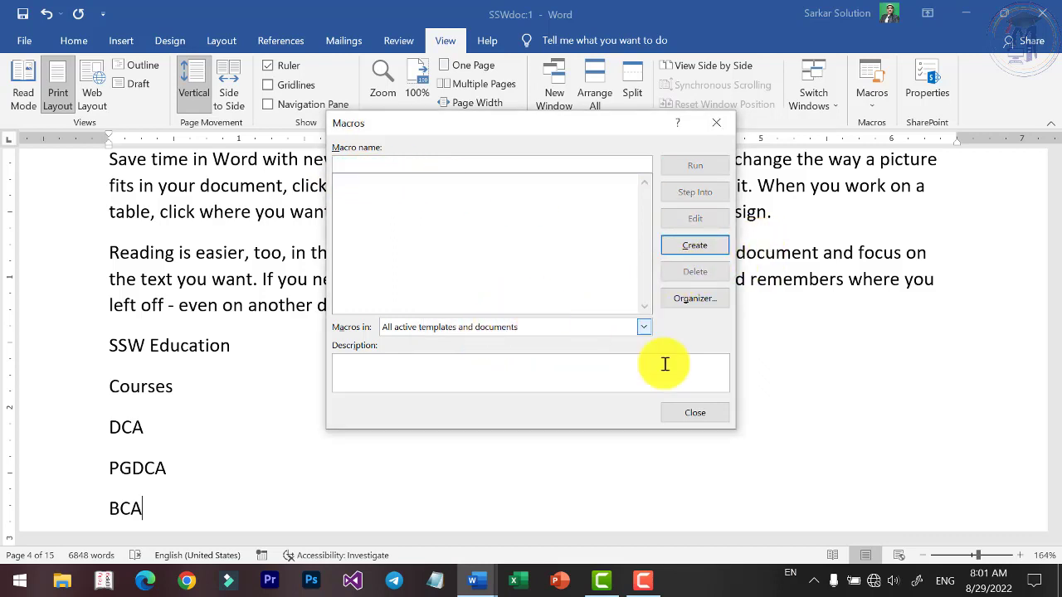
{"action": "left_click", "coordinate": [681, 414]}
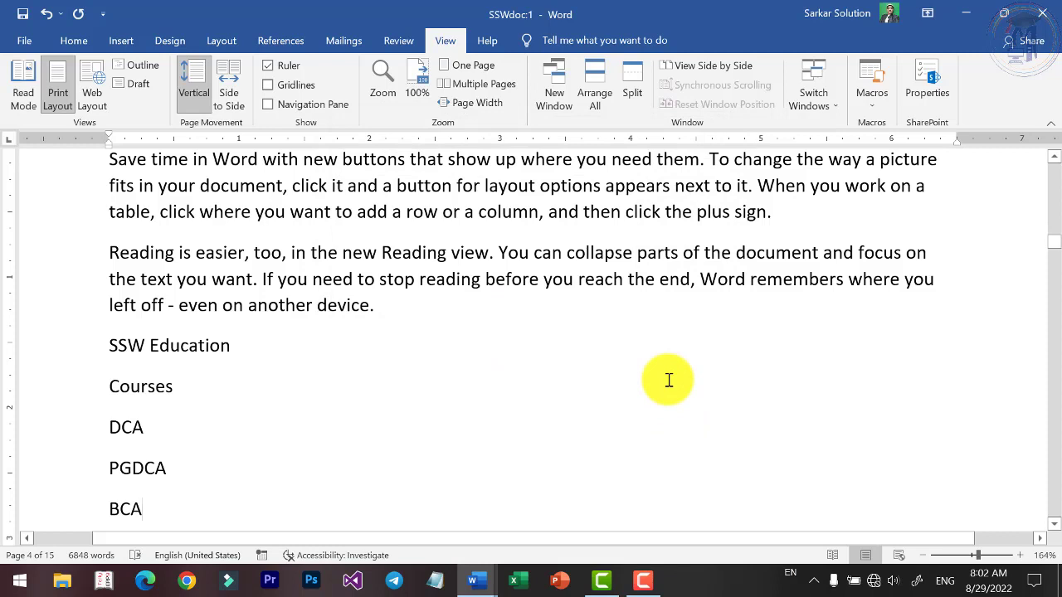
{"action": "left_click", "coordinate": [462, 338]}
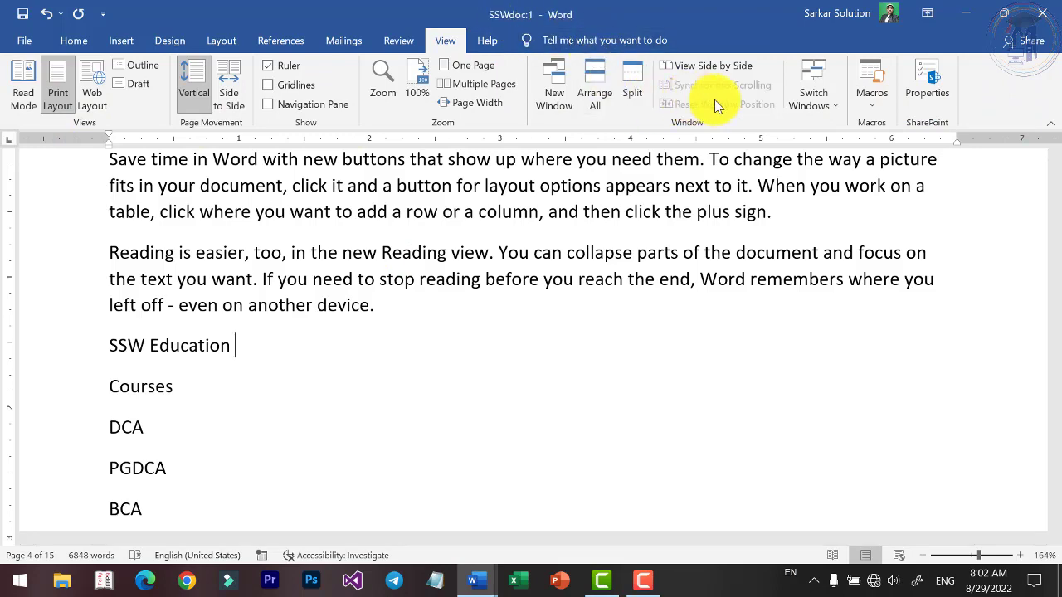
{"action": "left_click", "coordinate": [929, 88]}
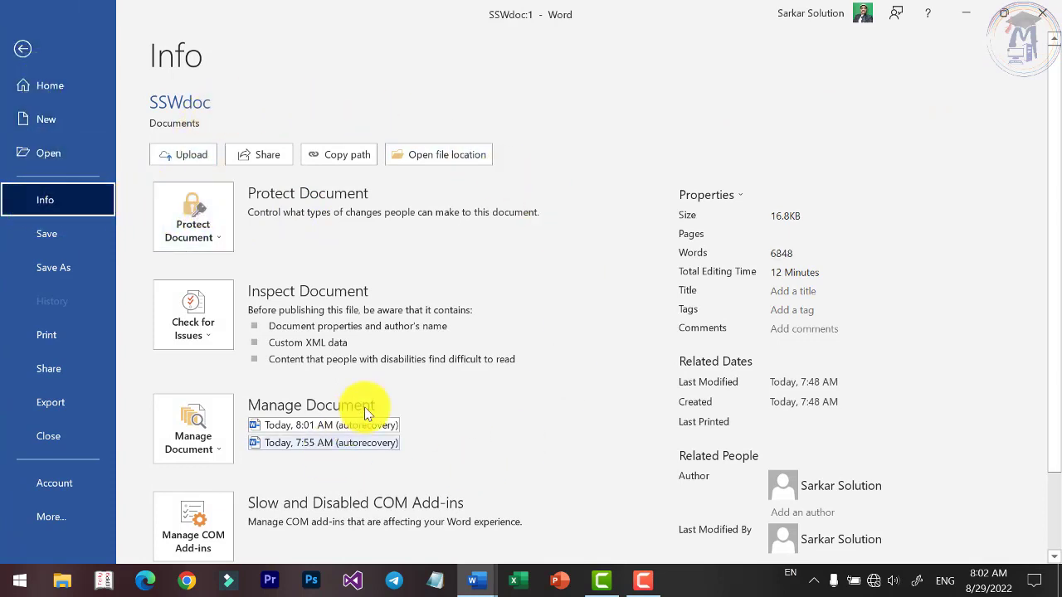
Look over the Info page and the Protect Document options
{"action": "scroll", "coordinate": [382, 410], "scroll_direction": "down", "scroll_amount": 2}
{"action": "scroll", "coordinate": [580, 357], "scroll_direction": "up", "scroll_amount": 2}
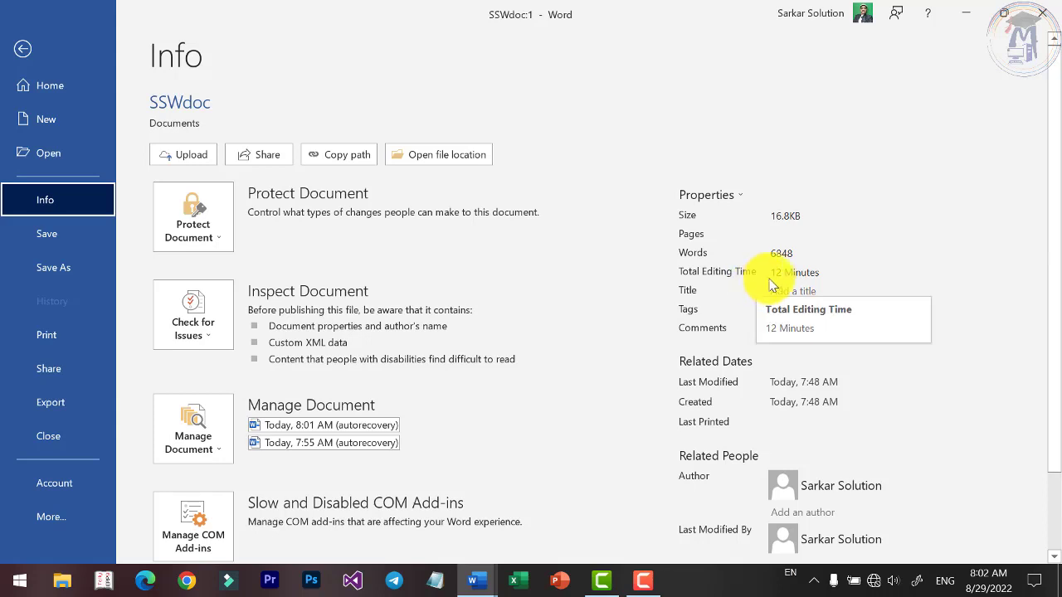
{"action": "scroll", "coordinate": [788, 411], "scroll_direction": "down", "scroll_amount": 2}
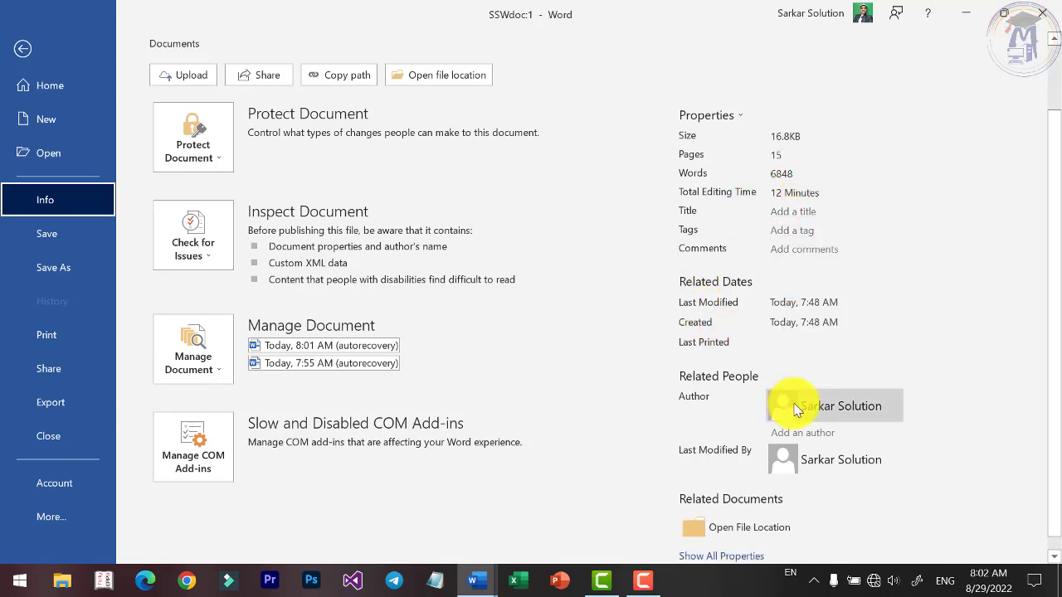
{"action": "scroll", "coordinate": [723, 403], "scroll_direction": "down", "scroll_amount": 1}
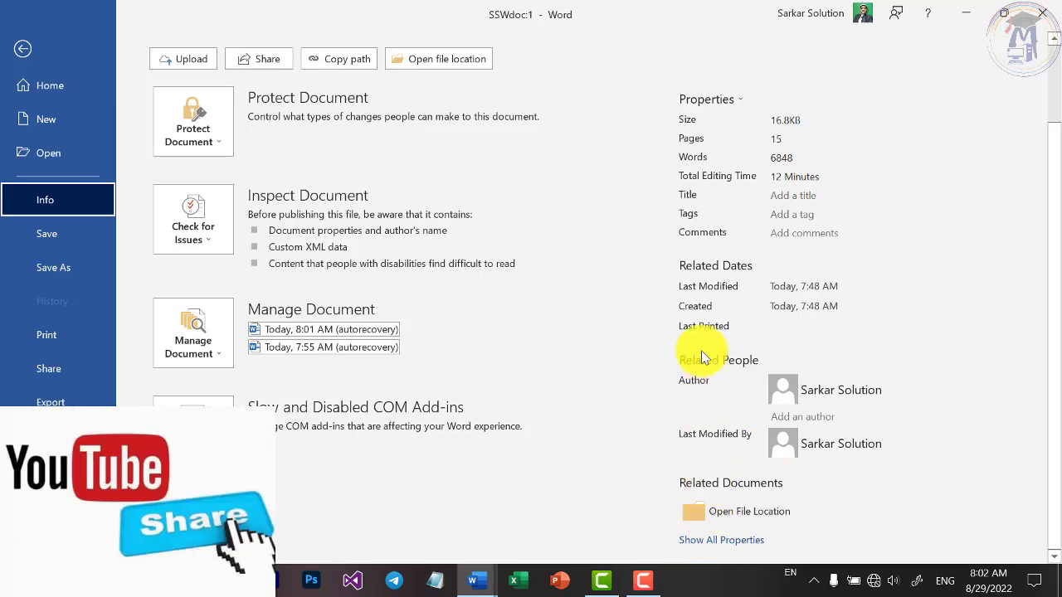
{"action": "scroll", "coordinate": [574, 323], "scroll_direction": "up", "scroll_amount": 3}
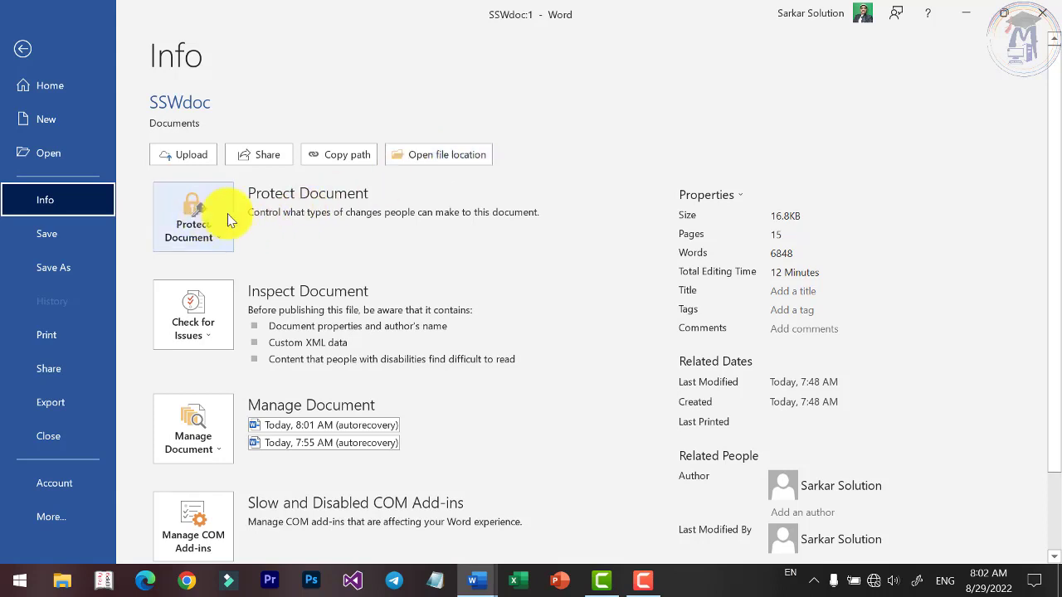
{"action": "left_click", "coordinate": [221, 240]}
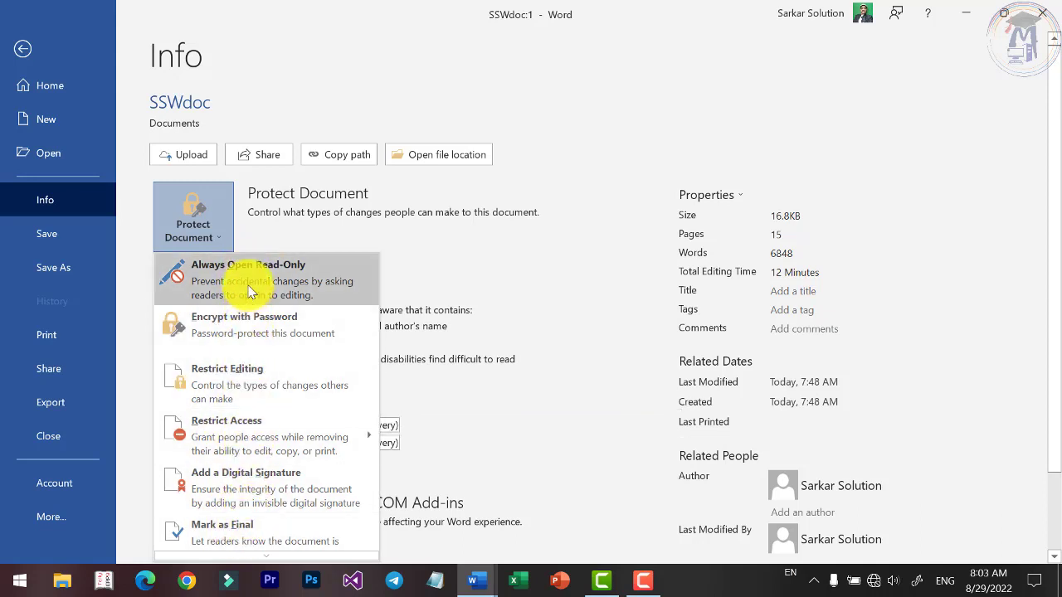
{"action": "left_click", "coordinate": [219, 238]}
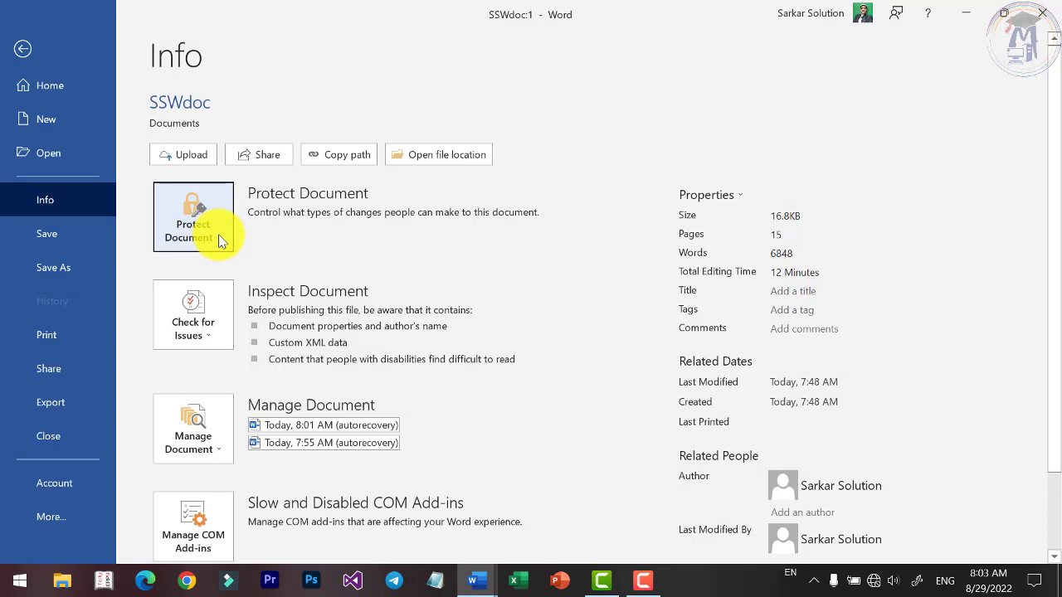
Review the Check for Issues and Manage Document options, then go back to the document
{"action": "left_click", "coordinate": [207, 336]}
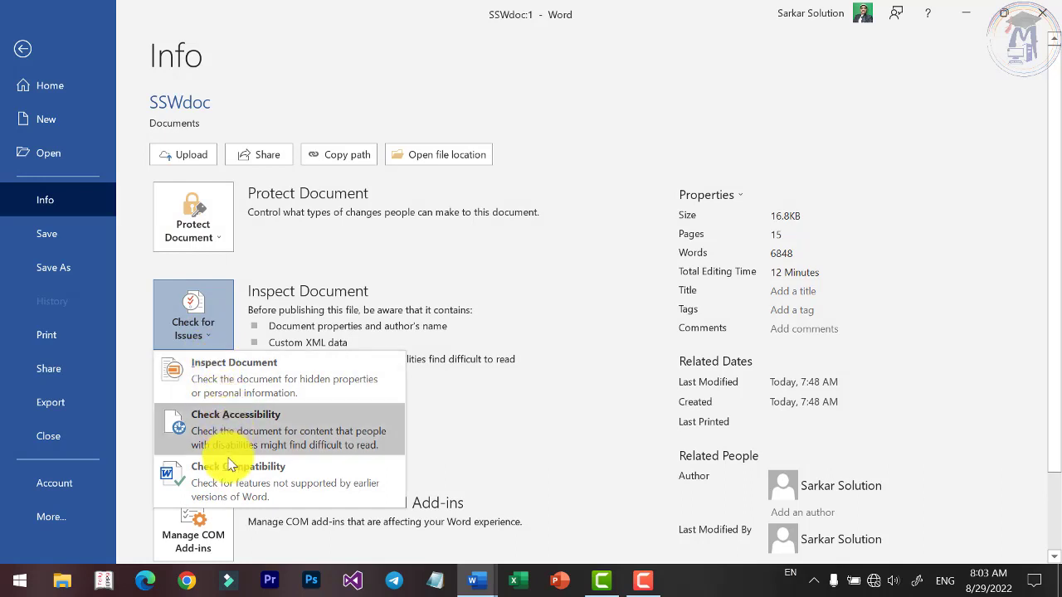
{"action": "left_click", "coordinate": [212, 326]}
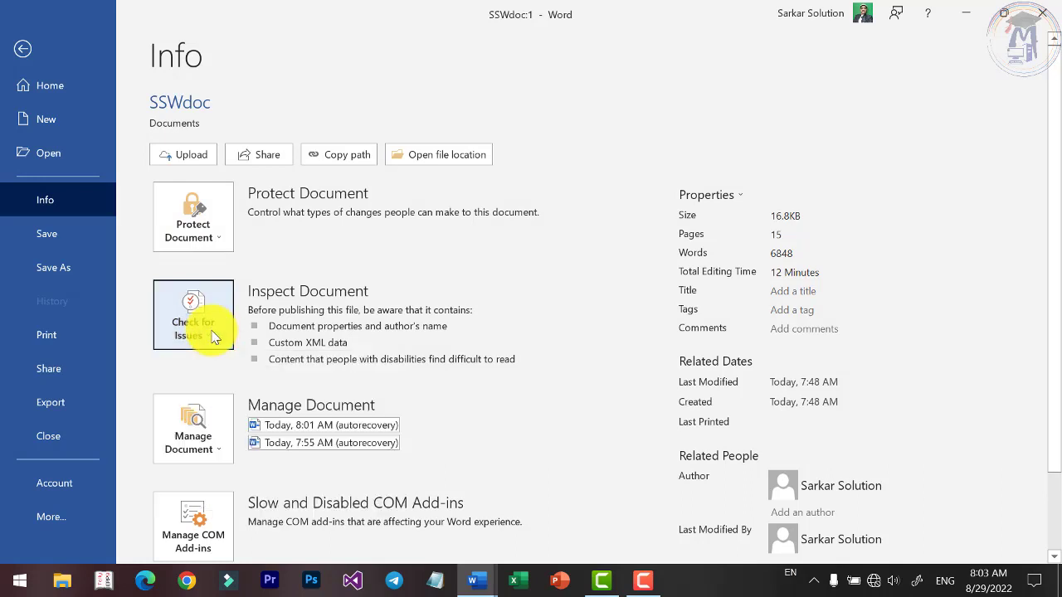
{"action": "left_click", "coordinate": [222, 452]}
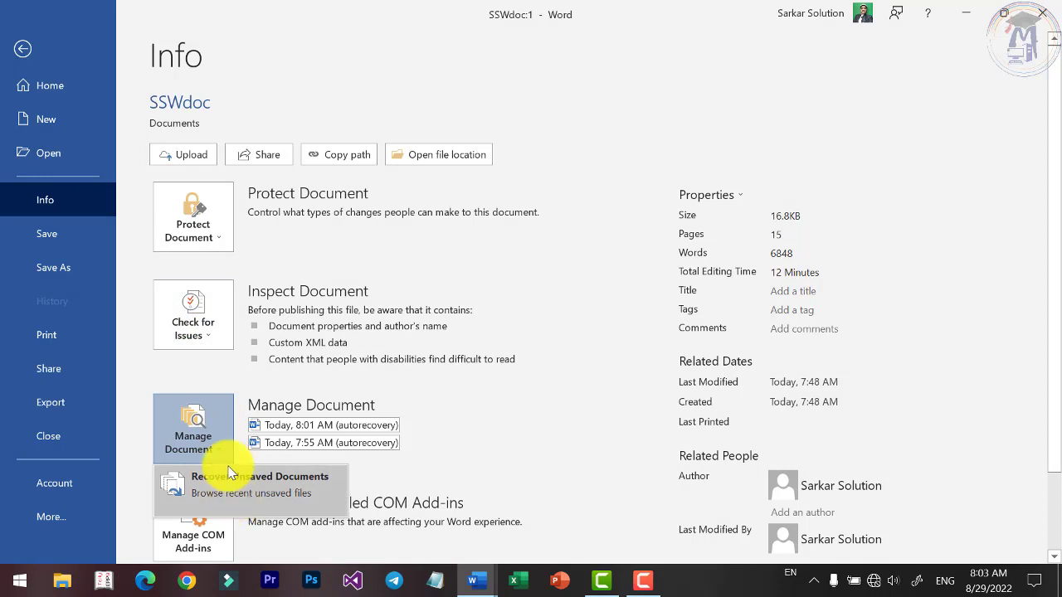
{"action": "left_click", "coordinate": [222, 456]}
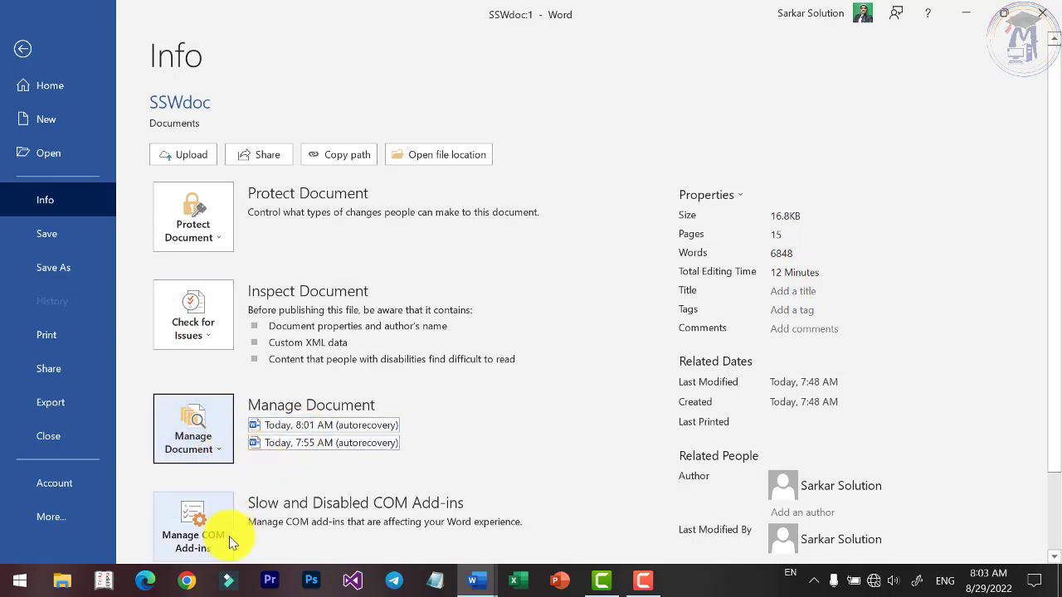
{"action": "scroll", "coordinate": [220, 514], "scroll_direction": "down", "scroll_amount": 2}
{"action": "scroll", "coordinate": [204, 453], "scroll_direction": "up", "scroll_amount": 2}
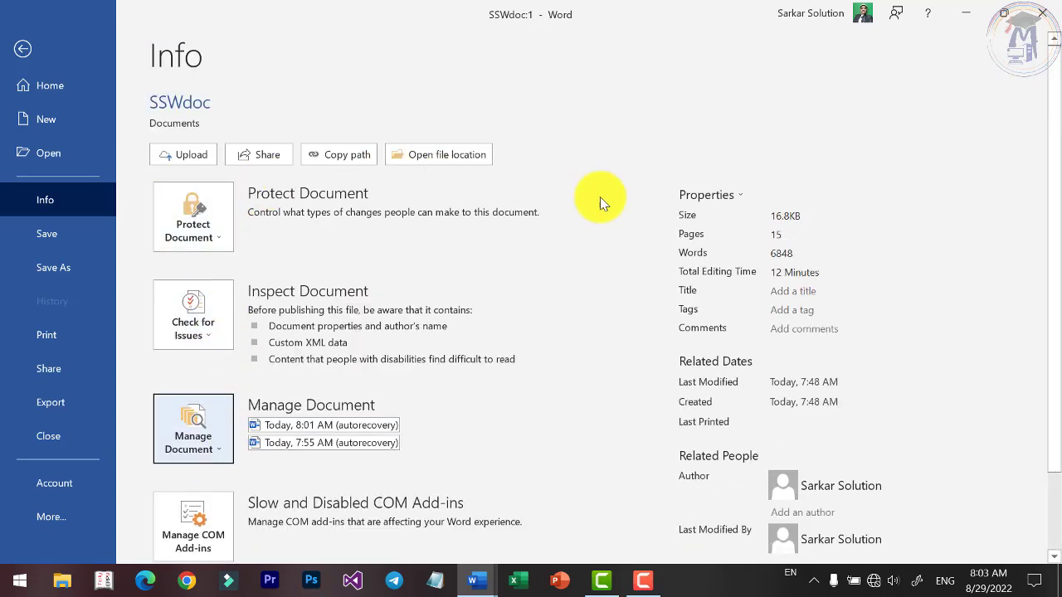
{"action": "left_click", "coordinate": [22, 49]}
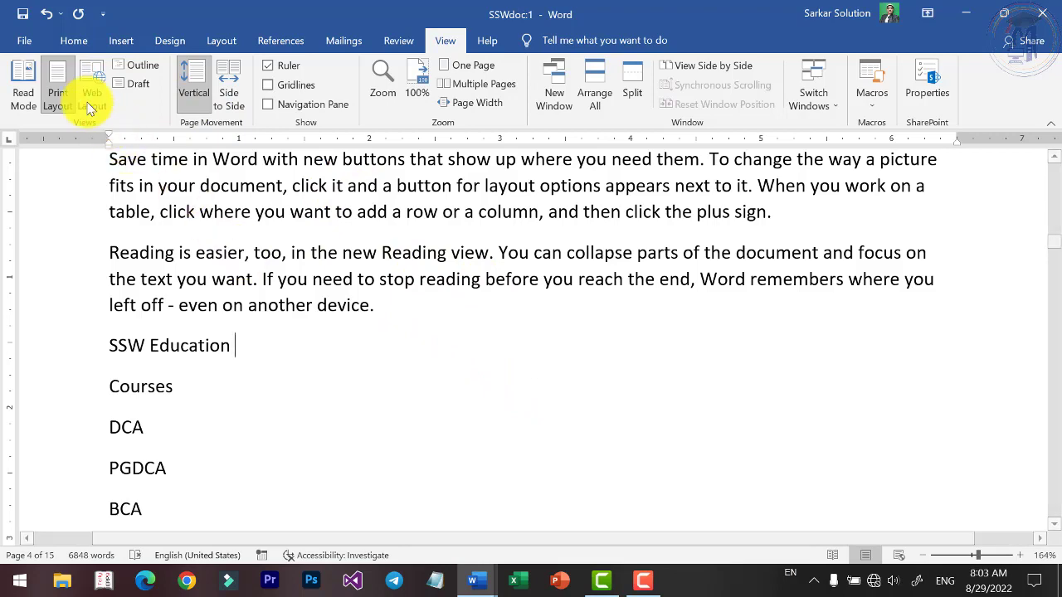
Start a new line under SSW Education and begin typing 'MS Excel'
{"action": "left_click", "coordinate": [24, 41]}
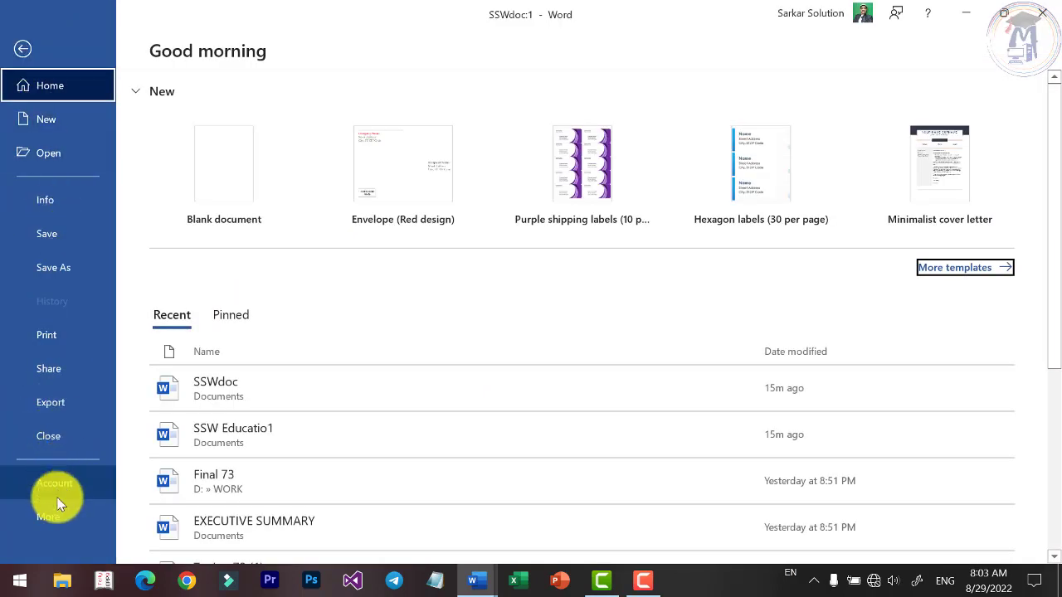
{"action": "left_click", "coordinate": [22, 49]}
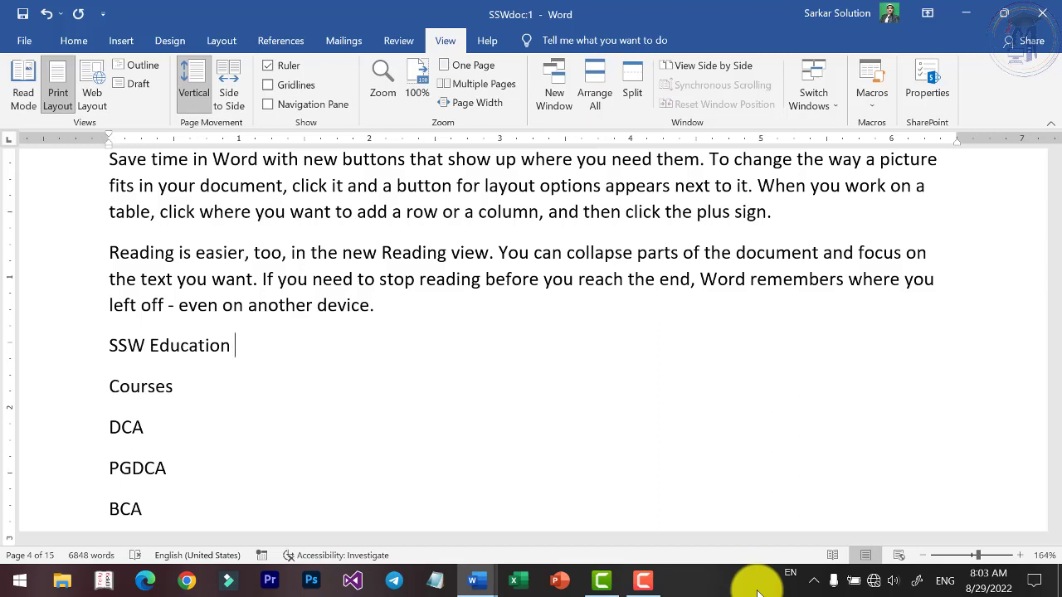
{"action": "key", "text": "Return"}
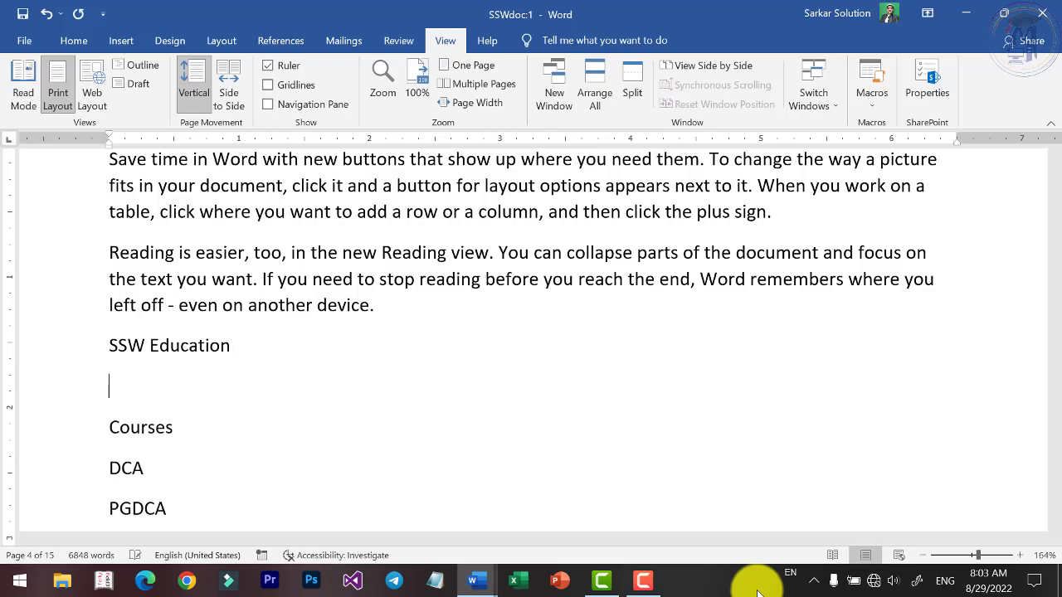
{"action": "type", "text": "MS Ex"}
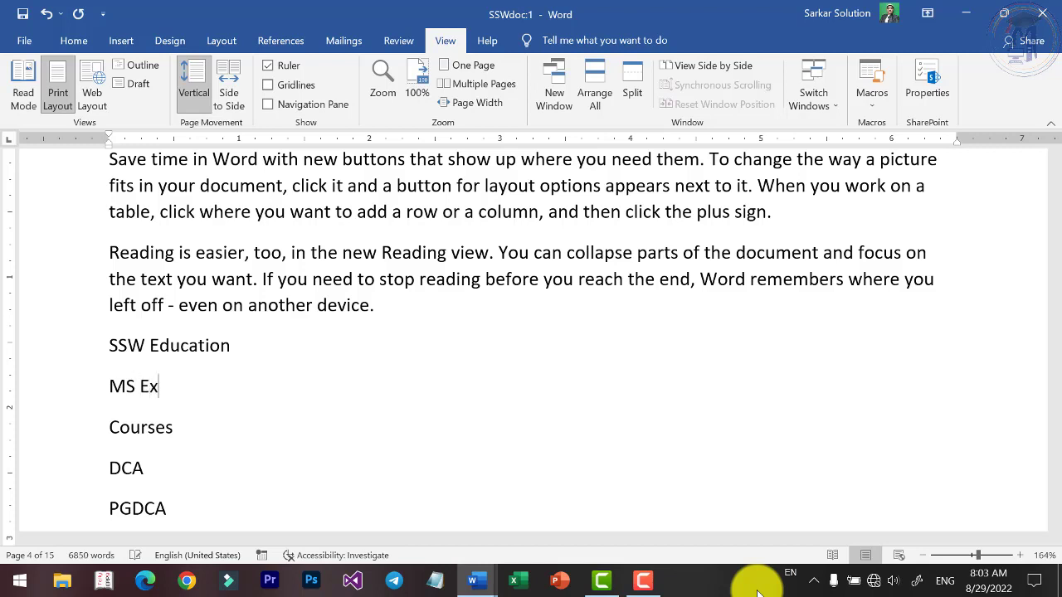